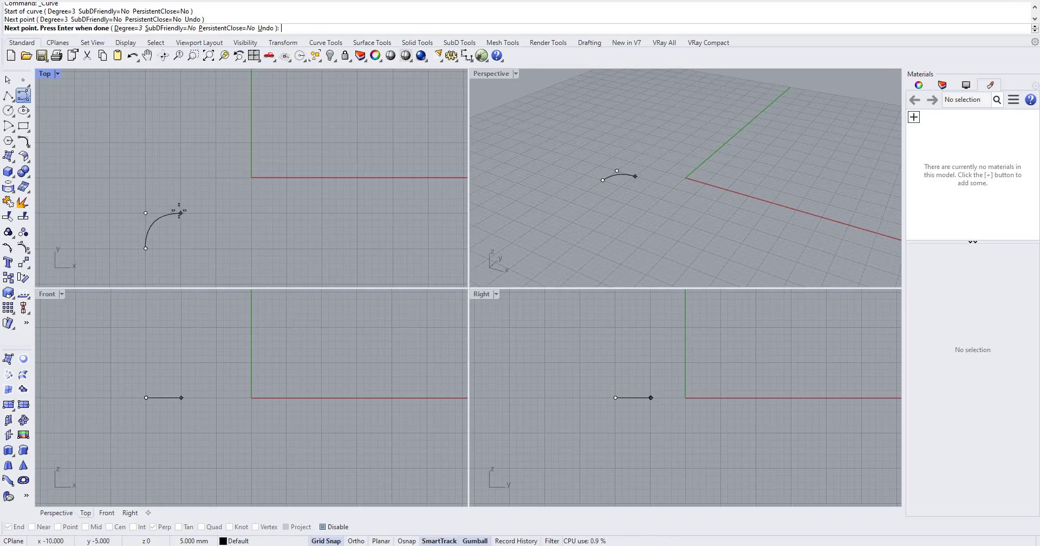
# - Finish the S-shaped control point curve in the Top view through (-10,-5), (-5,0) and (-5,5), ending at (0,5)
pyautogui.click(181, 212)
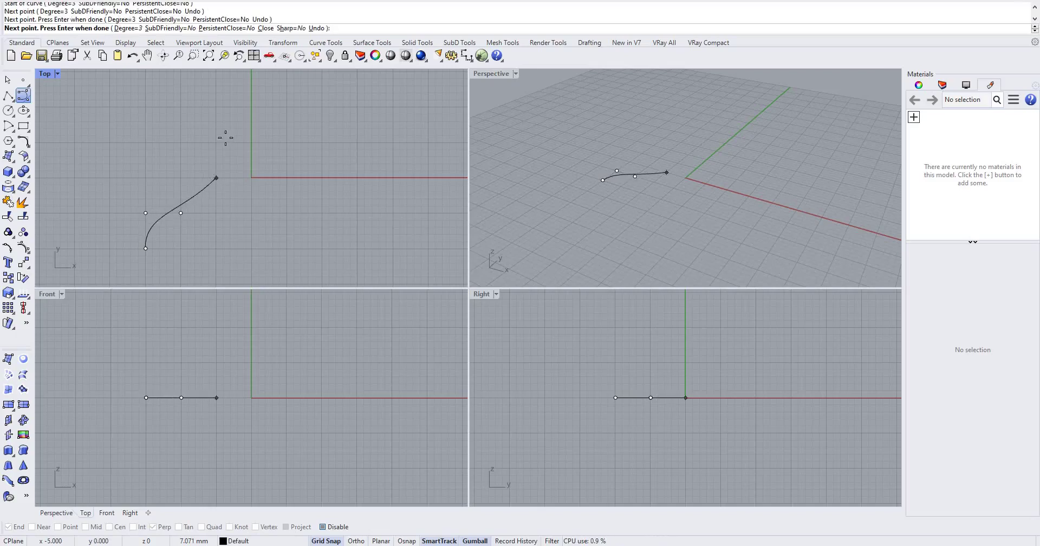
pyautogui.click(216, 177)
pyautogui.click(216, 143)
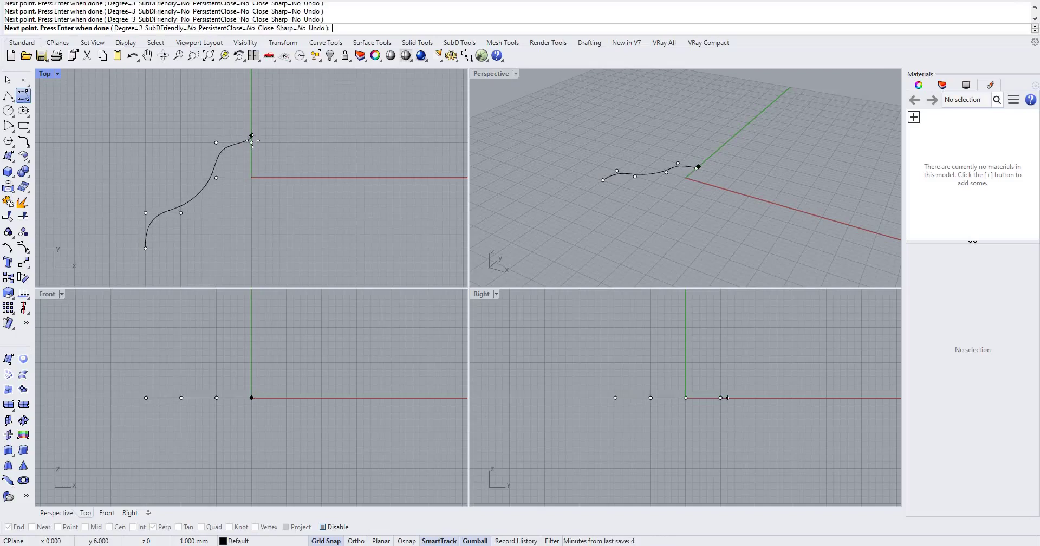
pyautogui.click(251, 142)
pyautogui.press('Return')
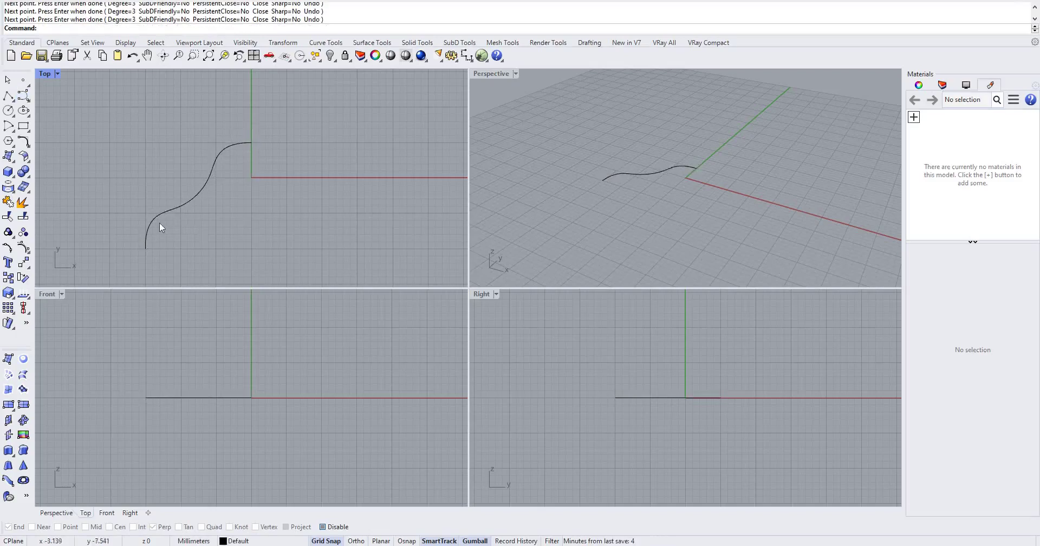
# - Move the S-shaped curve 5 mm along X and 5 mm along Y in the Top view
pyautogui.click(216, 183)
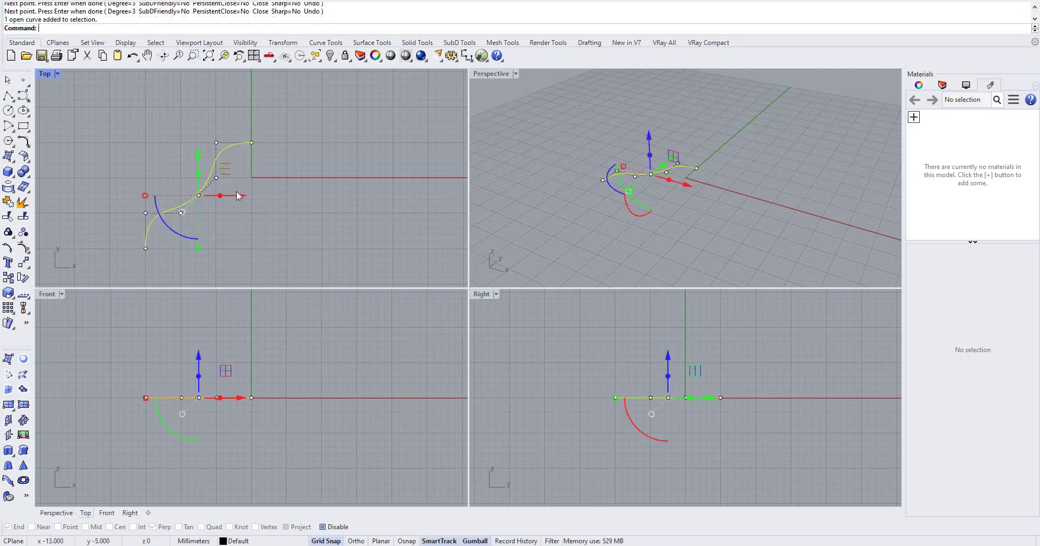
pyautogui.moveTo(261, 146); pyautogui.dragTo(324, 164)
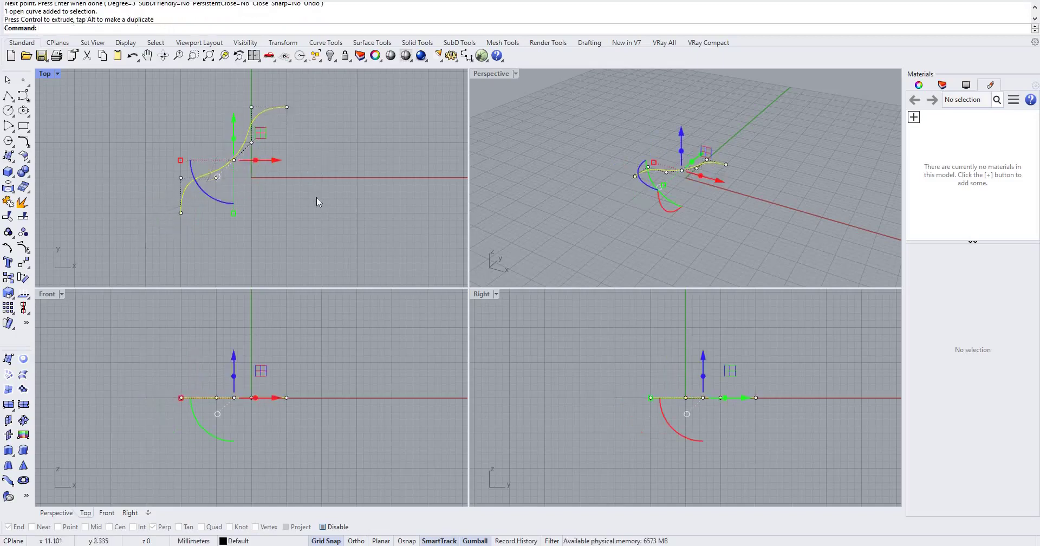
pyautogui.press('Escape')
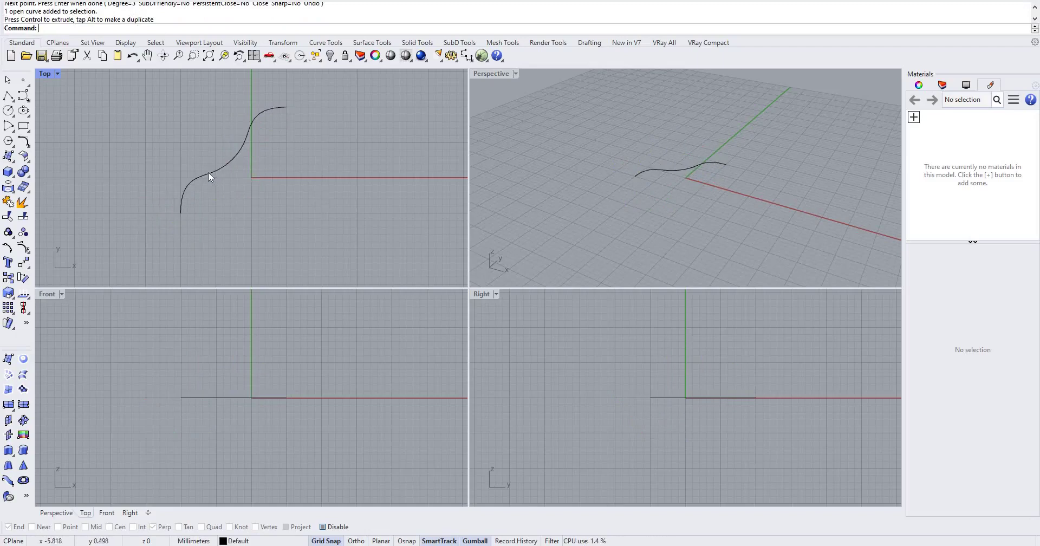
pyautogui.click(207, 172)
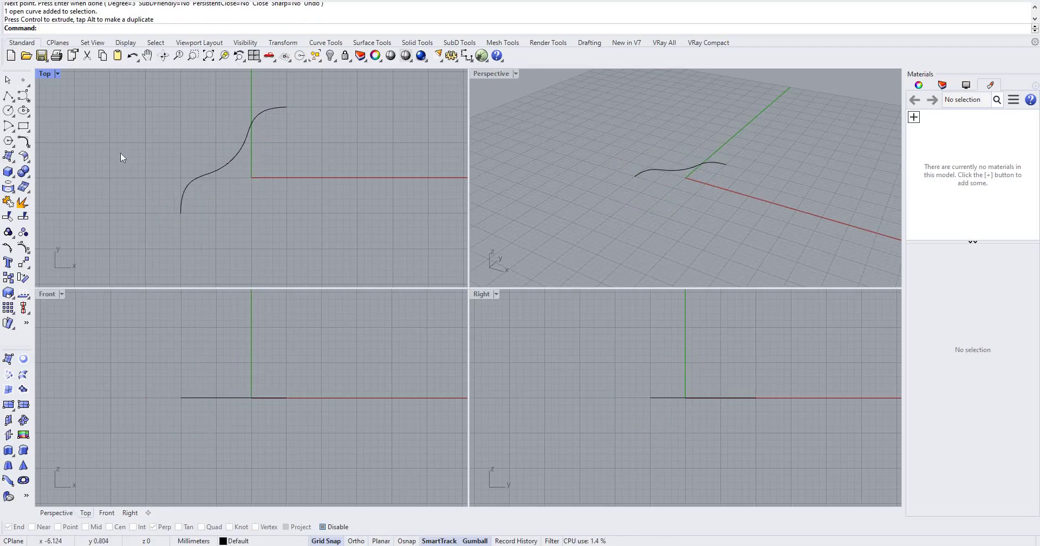
# - Draw a second control point curve beside the first in the Top view through (-5,-5), (0,-5), (0,0), (10,5), (15,5) and (15,10)
pyautogui.click(21, 97)
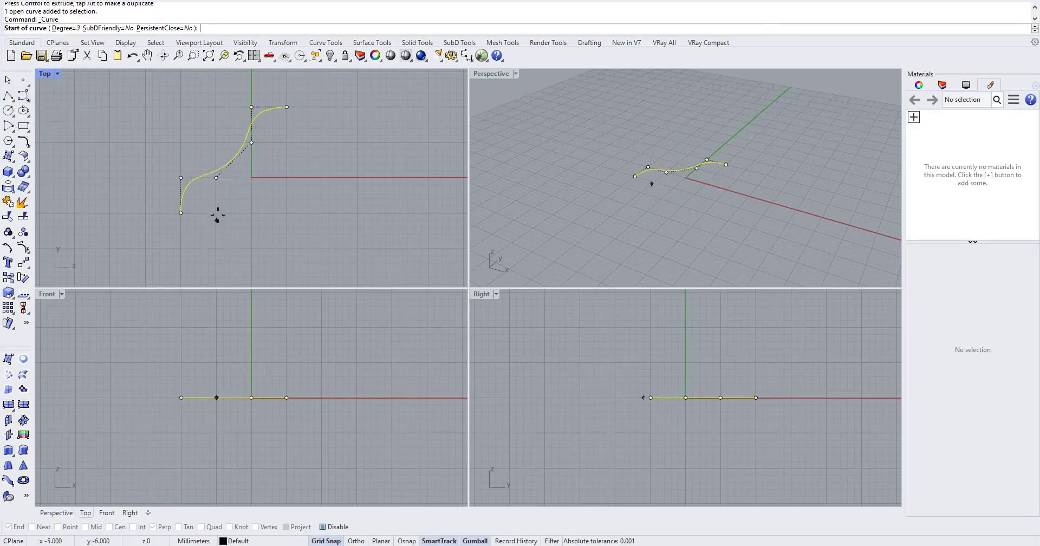
pyautogui.click(216, 213)
pyautogui.click(251, 212)
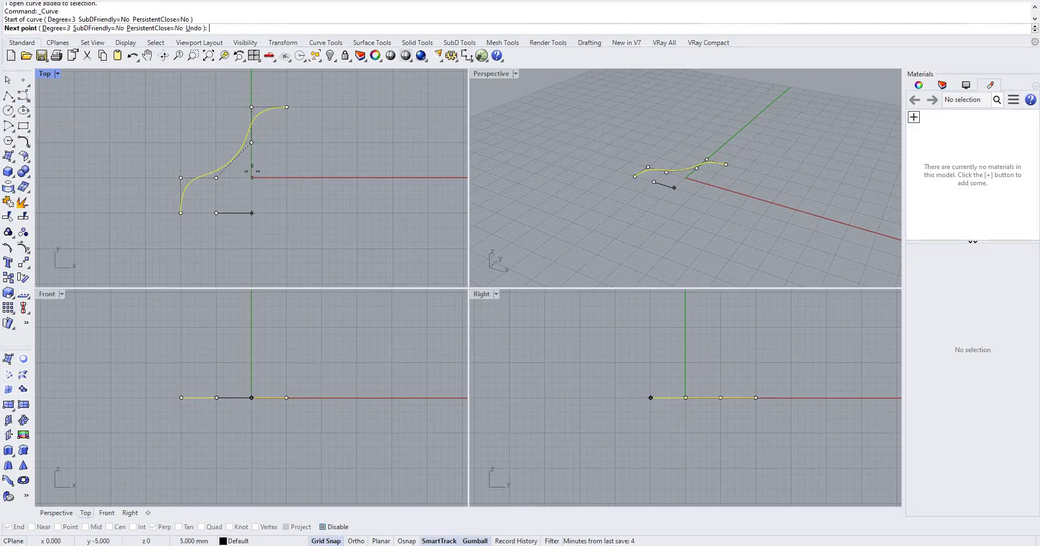
pyautogui.click(251, 178)
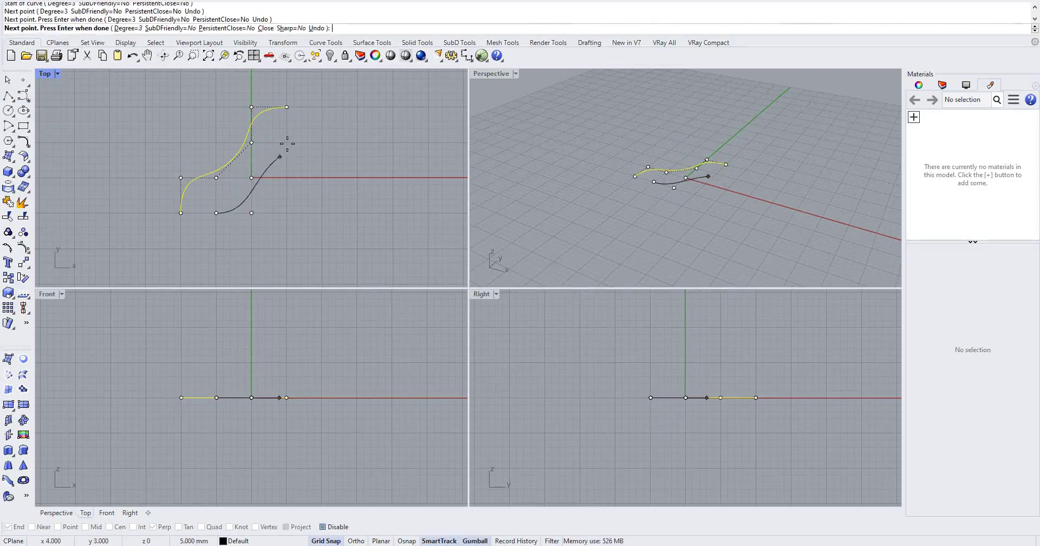
pyautogui.click(320, 136)
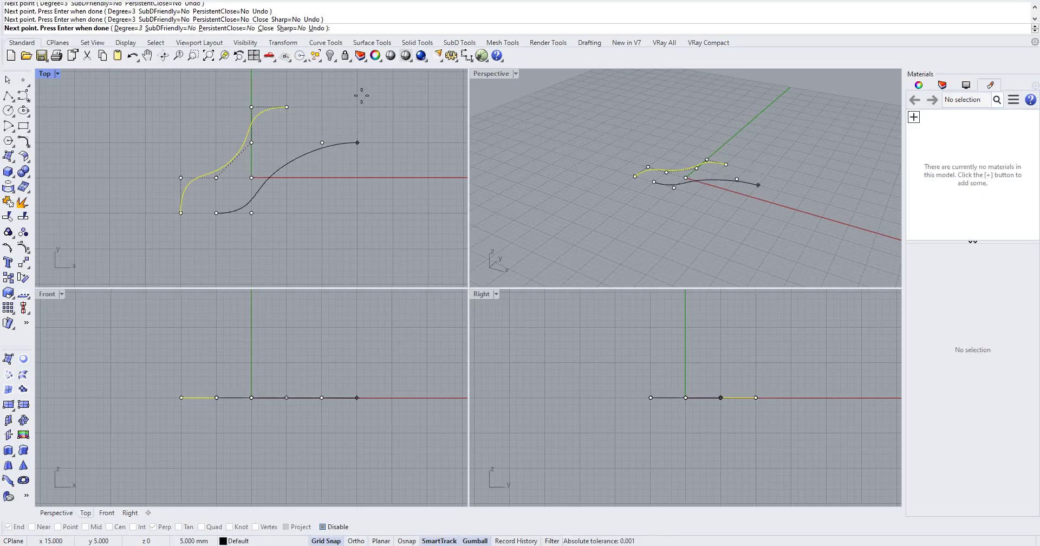
pyautogui.click(357, 142)
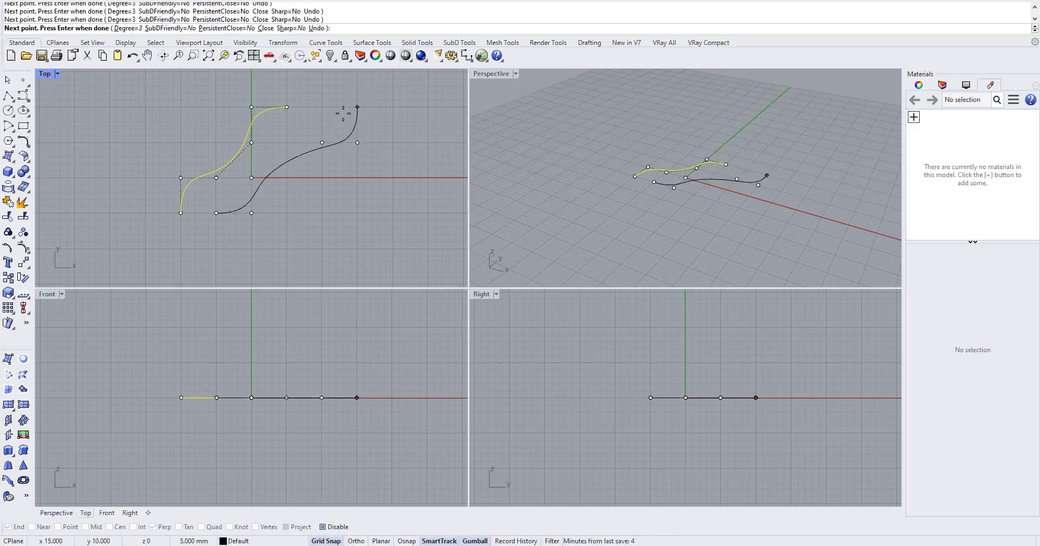
pyautogui.click(342, 113)
pyautogui.press('Return')
pyautogui.press('Escape')
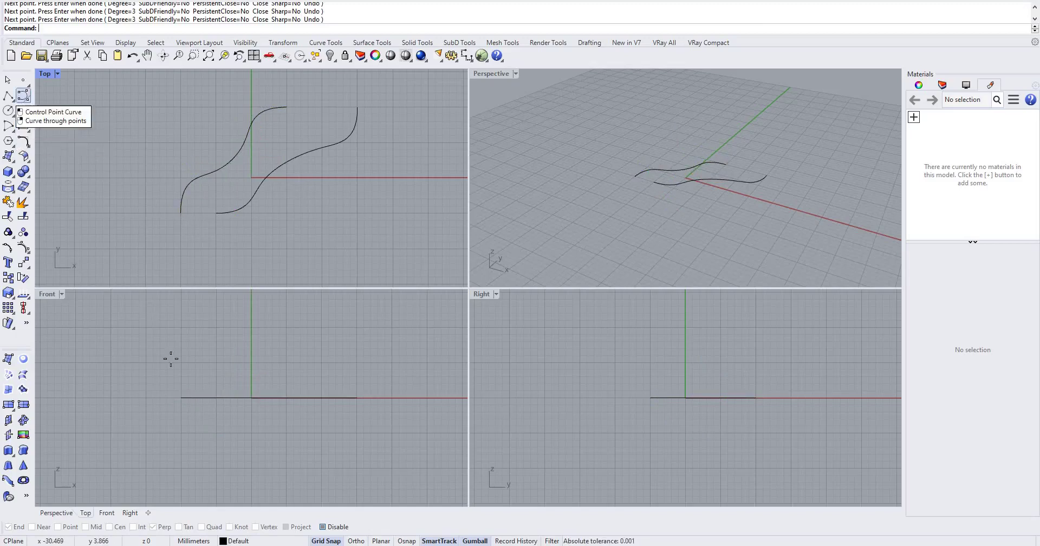
# - Draw a stepped profile curve in the Front view, about 5 mm wide, from (-25,0) over a 5 mm high peak down to (-20,0)
pyautogui.click(24, 97)
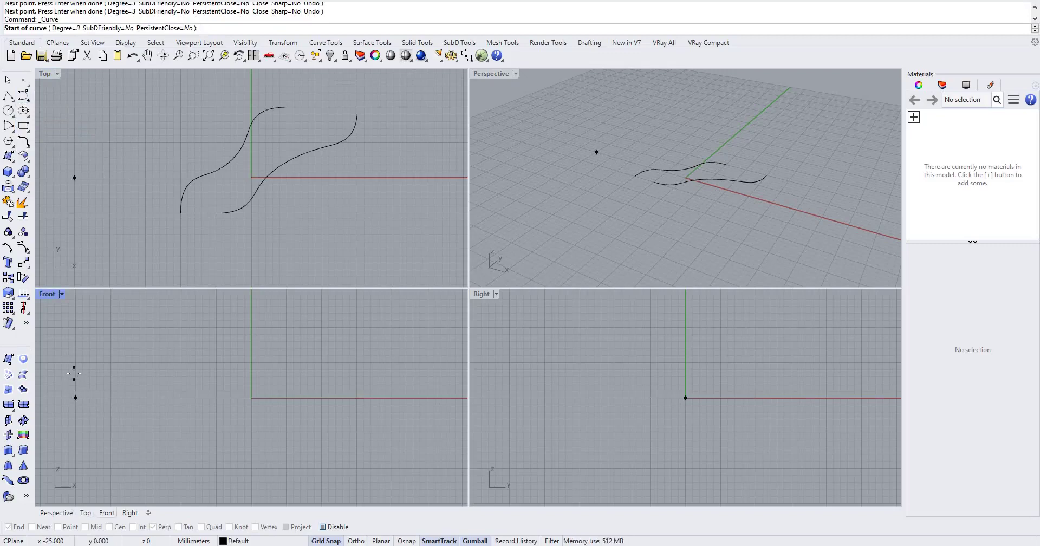
pyautogui.click(76, 398)
pyautogui.click(76, 363)
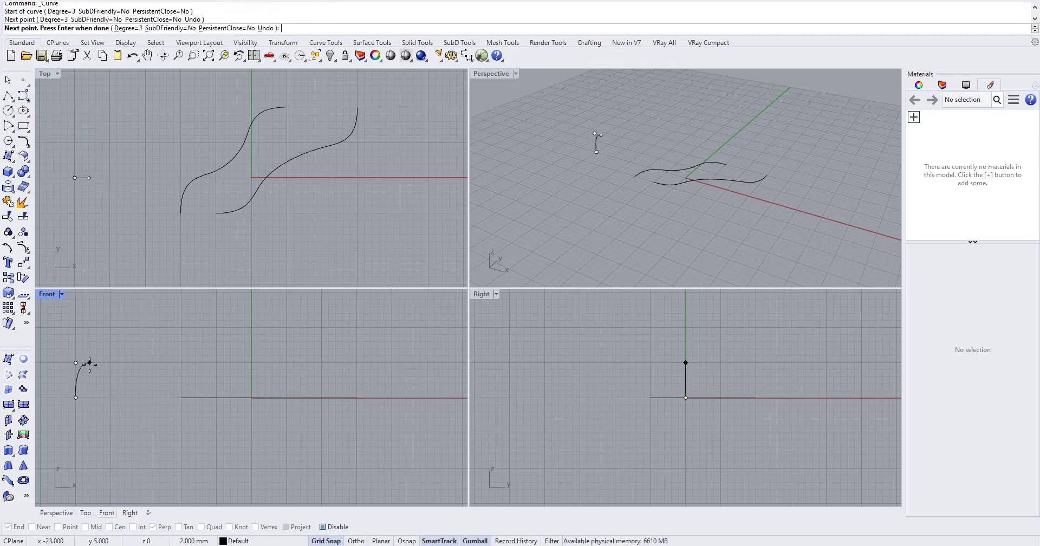
pyautogui.click(90, 363)
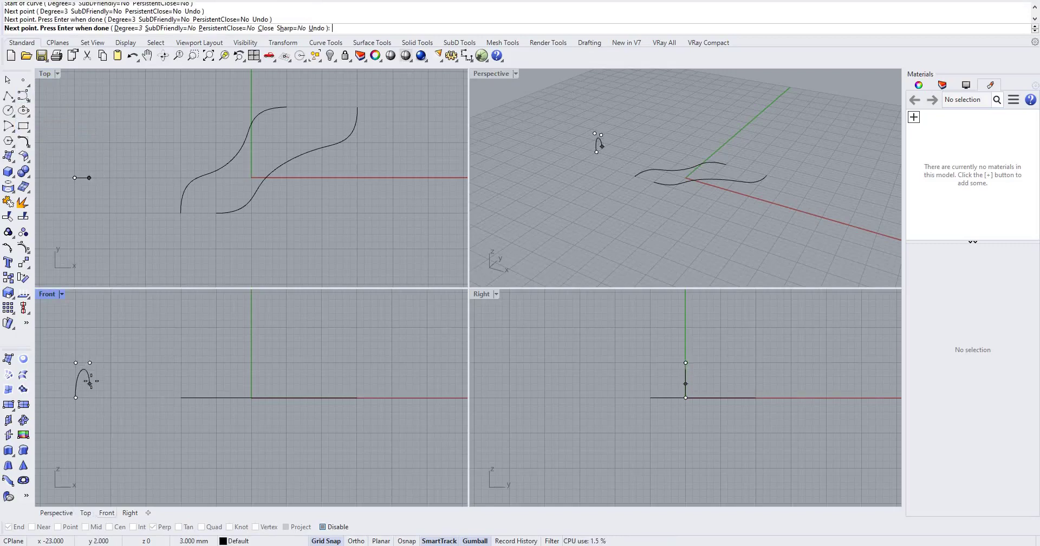
pyautogui.click(90, 382)
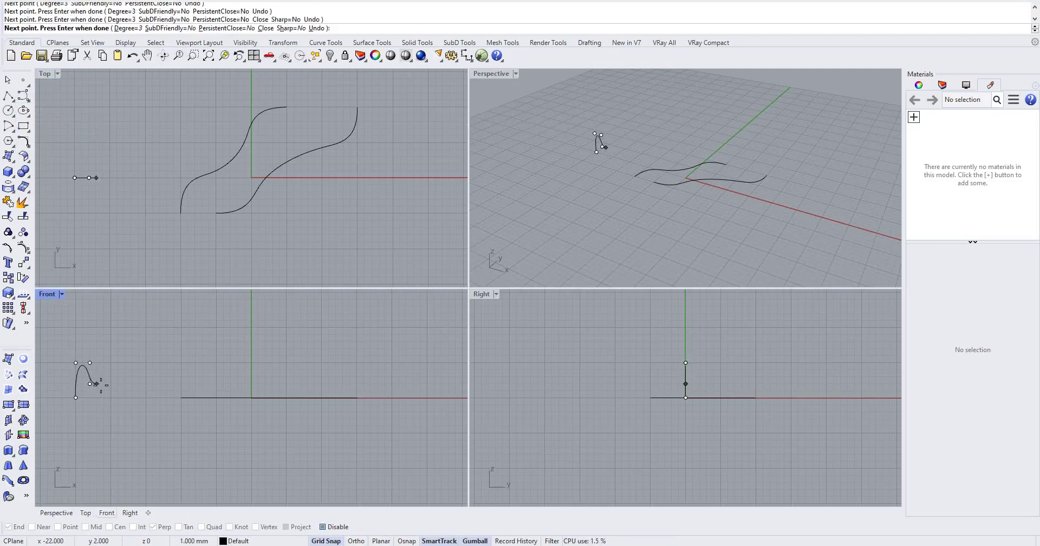
pyautogui.click(96, 384)
pyautogui.click(102, 384)
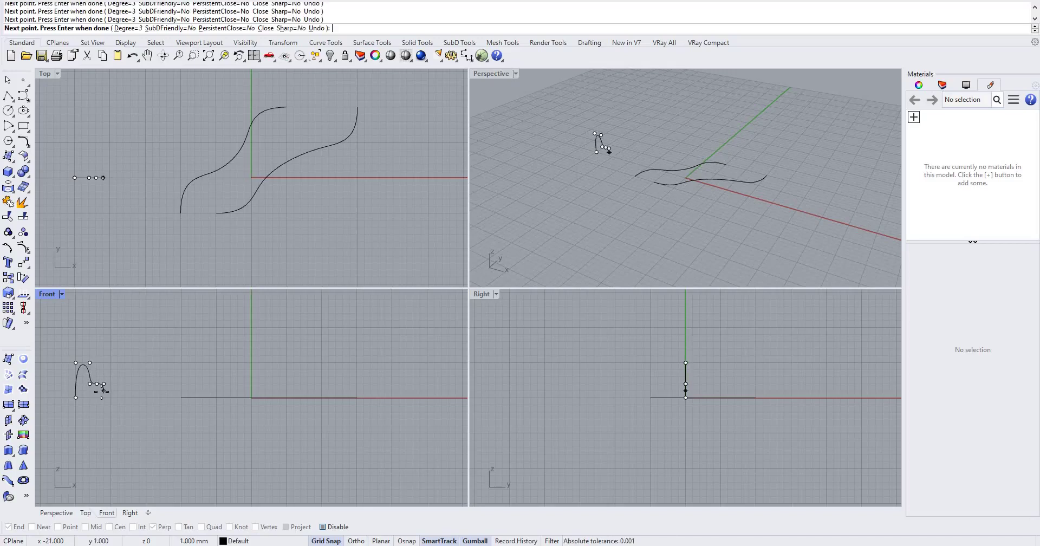
pyautogui.click(104, 390)
pyautogui.click(110, 396)
pyautogui.press('Return')
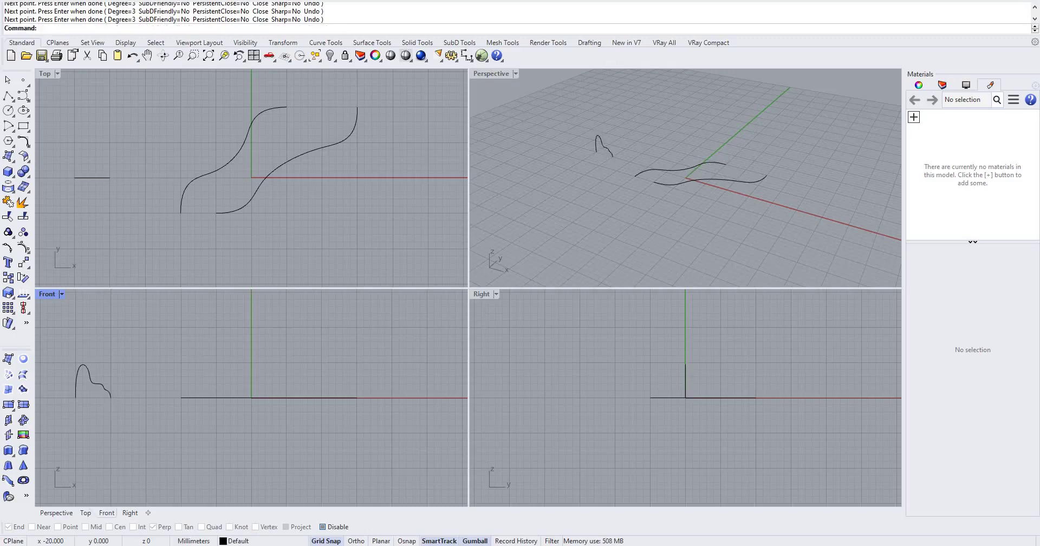
# - Raise the profile's two peak control points to a height of 10 mm and its three middle ledge points to 5 mm
pyautogui.click(95, 383)
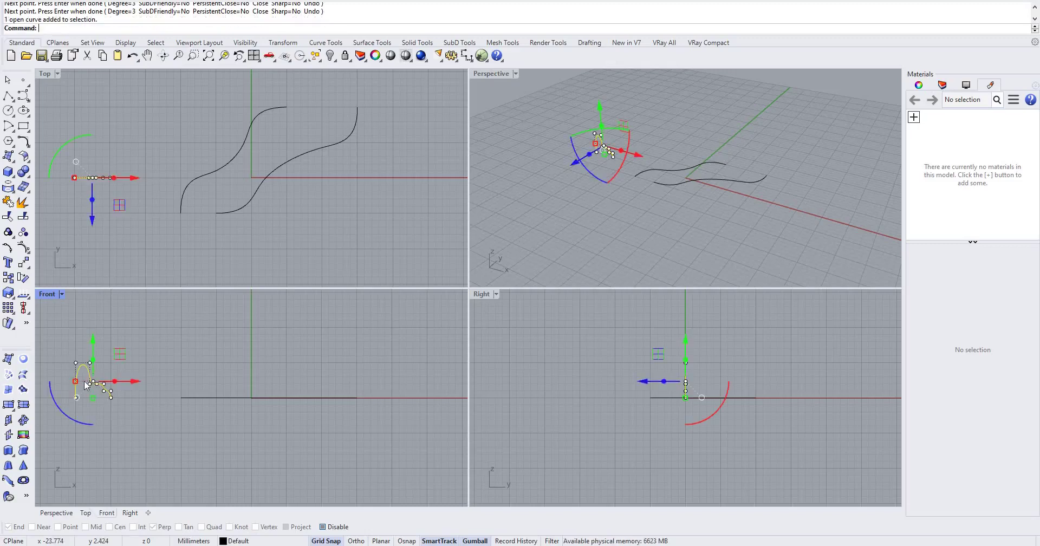
pyautogui.scroll(12, 85, 382)
pyautogui.scroll(-8, 314, 391)
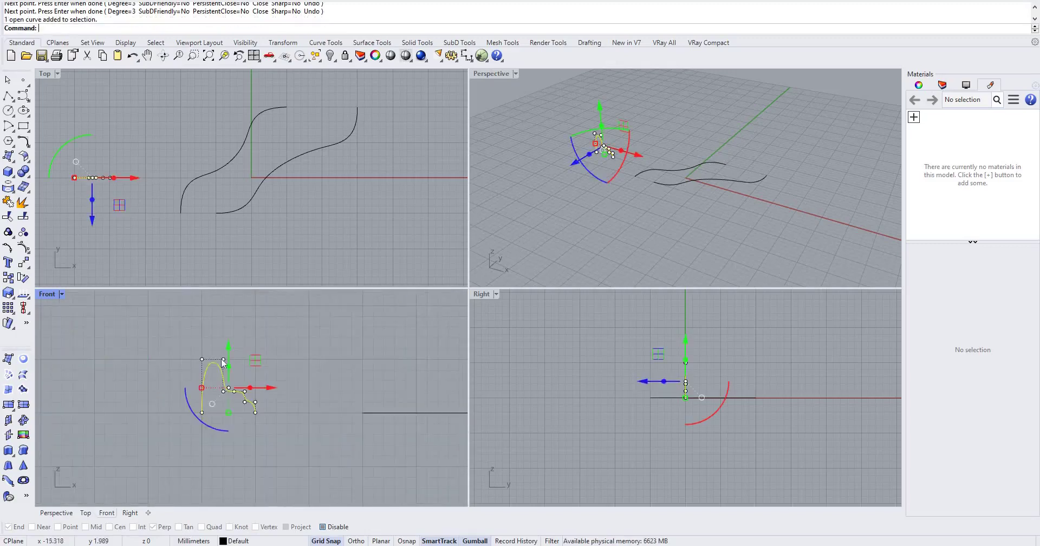
pyautogui.moveTo(256, 367); pyautogui.dragTo(213, 298)
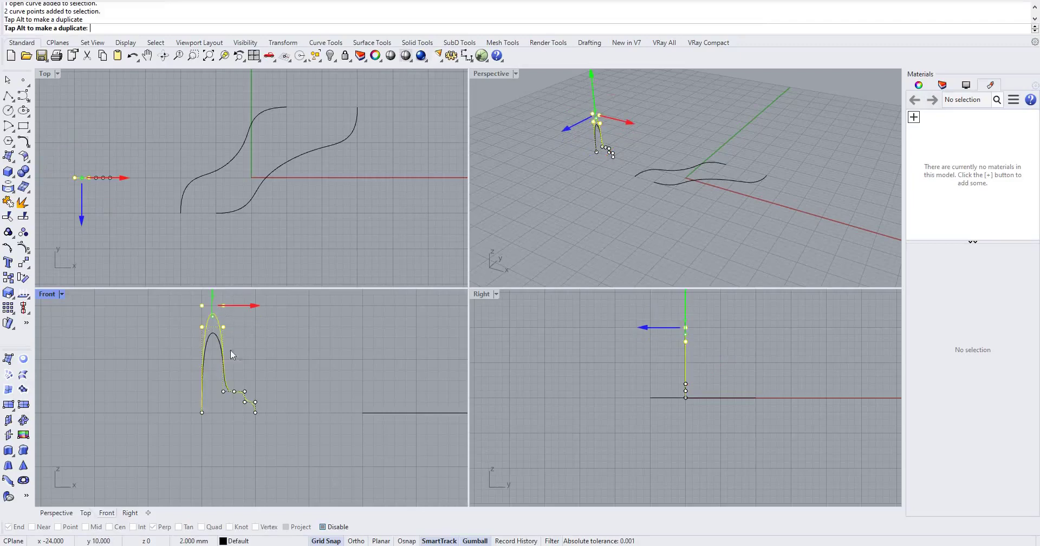
pyautogui.moveTo(216, 384); pyautogui.dragTo(255, 404)
pyautogui.moveTo(232, 369); pyautogui.dragTo(235, 340)
pyautogui.press('Escape')
pyautogui.press('Escape')
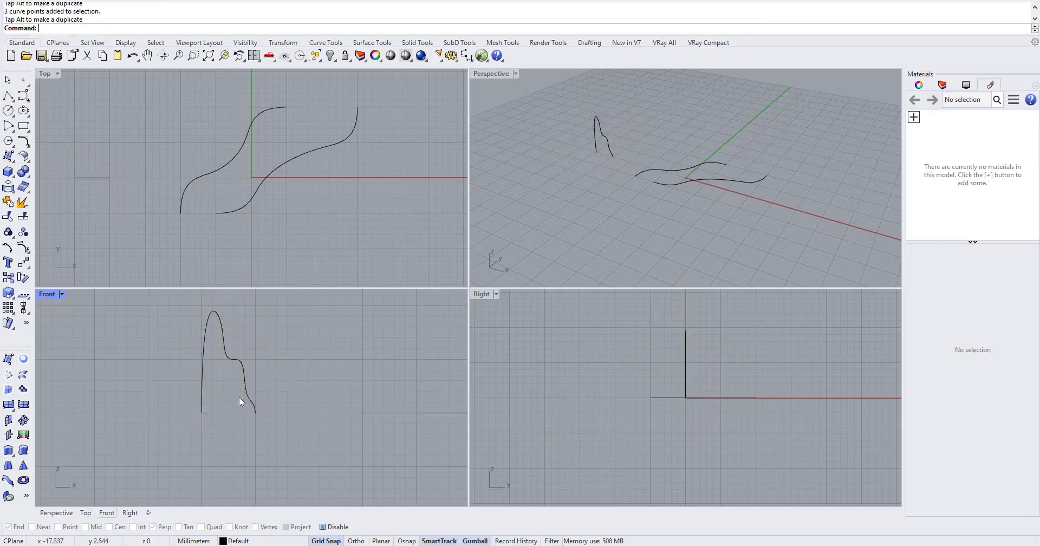
# - Raise the profile's control point directly below the ledge's outer end to a height of about 2 mm
pyautogui.click(246, 399)
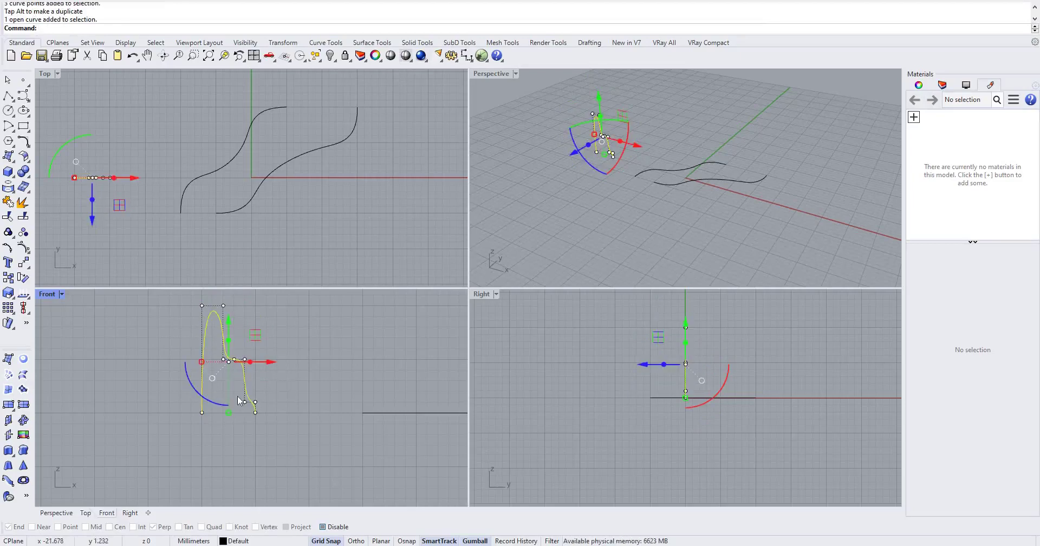
pyautogui.moveTo(248, 407); pyautogui.dragTo(311, 368)
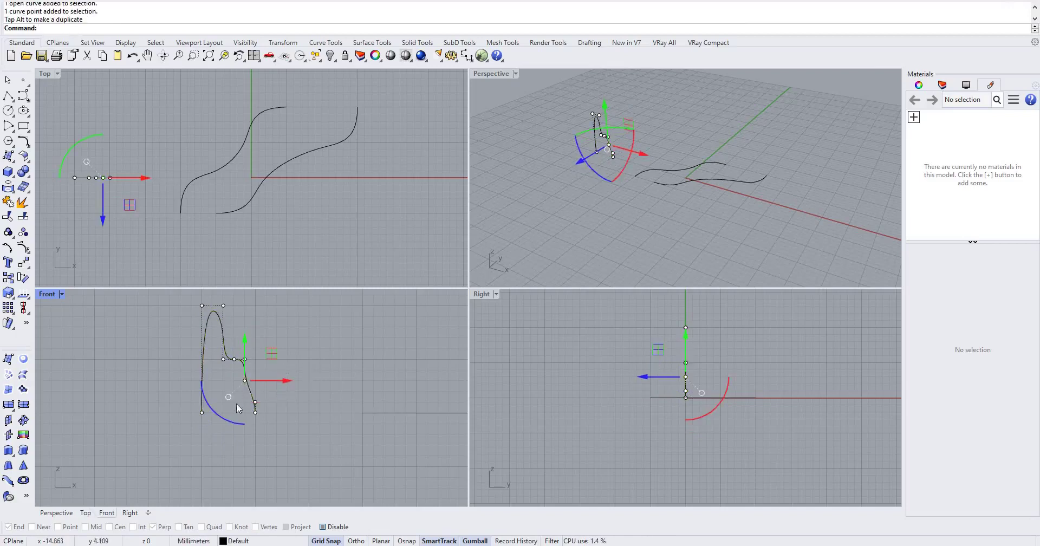
pyautogui.click(233, 388)
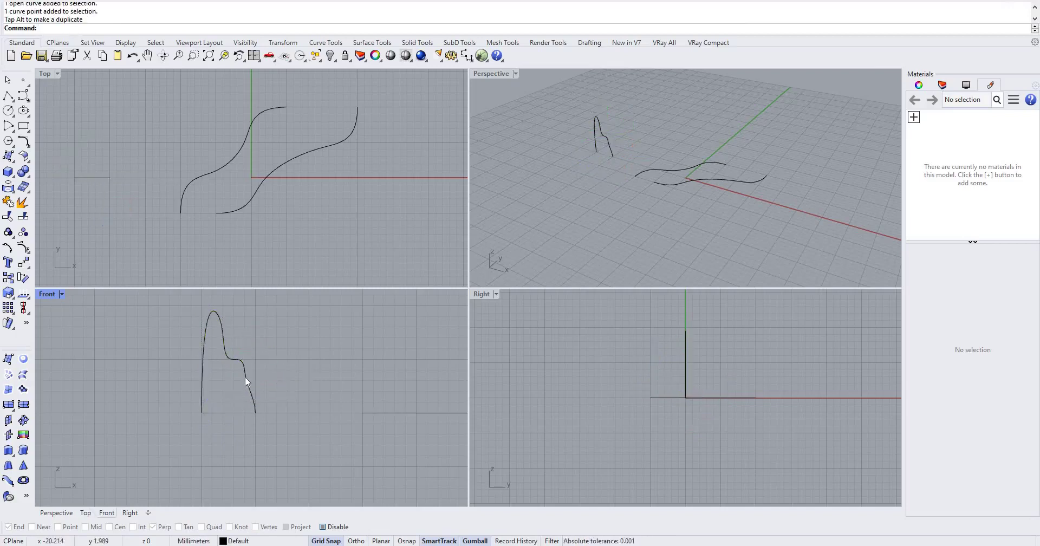
pyautogui.click(245, 376)
pyautogui.press('F10')
pyautogui.click(245, 380)
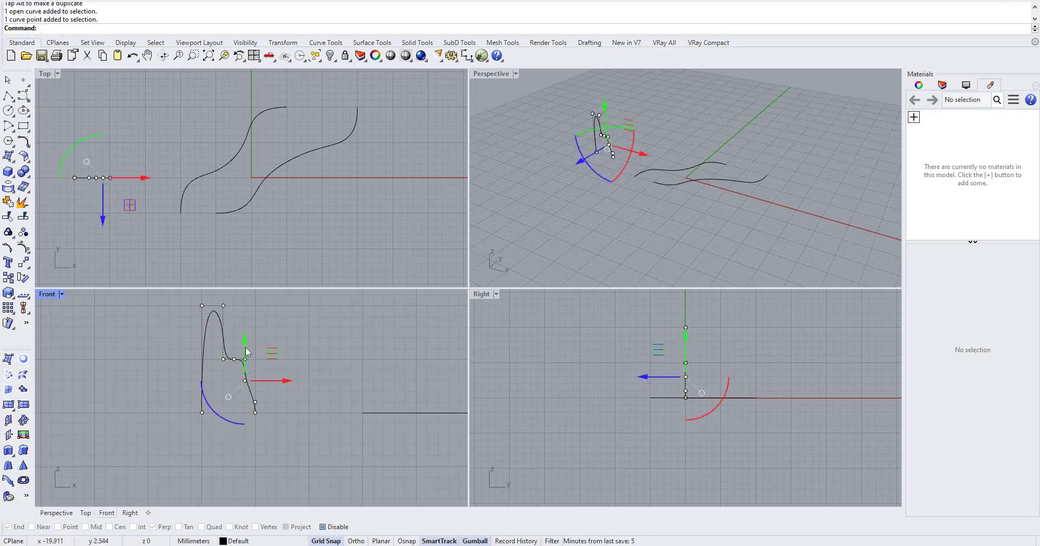
pyautogui.moveTo(245, 361); pyautogui.dragTo(330, 372)
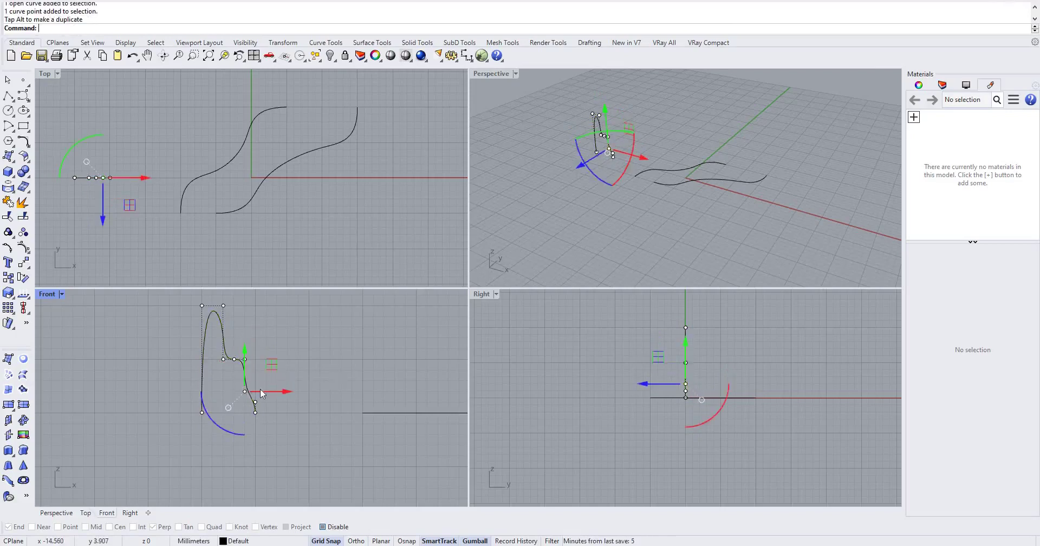
pyautogui.press('F11')
pyautogui.click(236, 359)
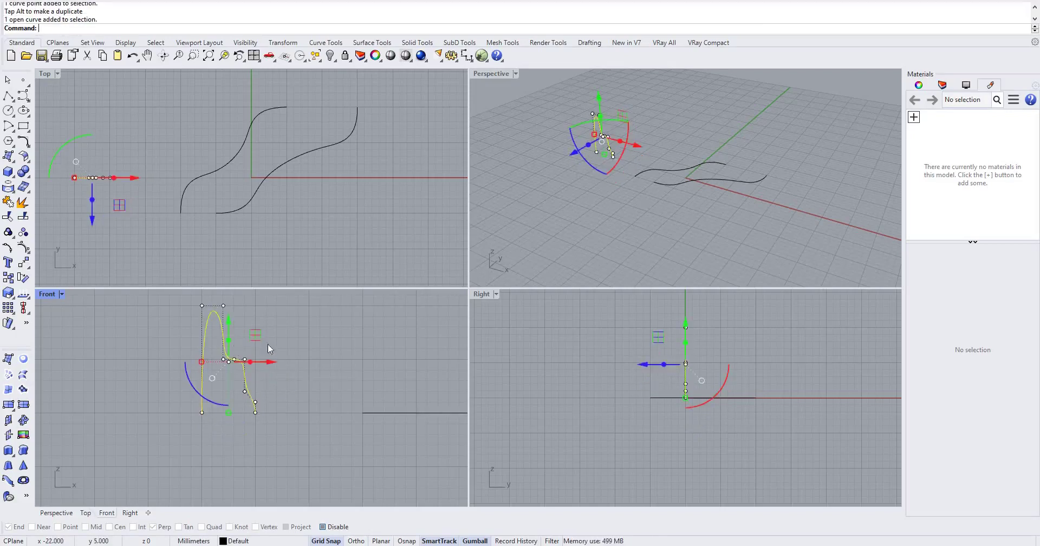
pyautogui.press('Escape')
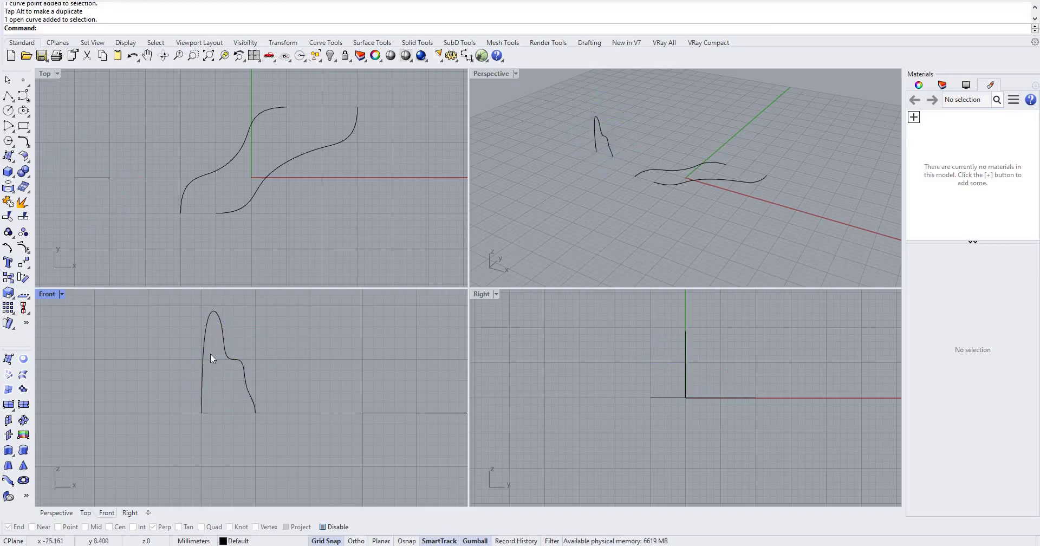
# - Raise the control point at the inner corner of the profile's ledge to a height of 7 mm
pyautogui.click(210, 353)
pyautogui.scroll(5, 290, 390)
pyautogui.click(291, 389)
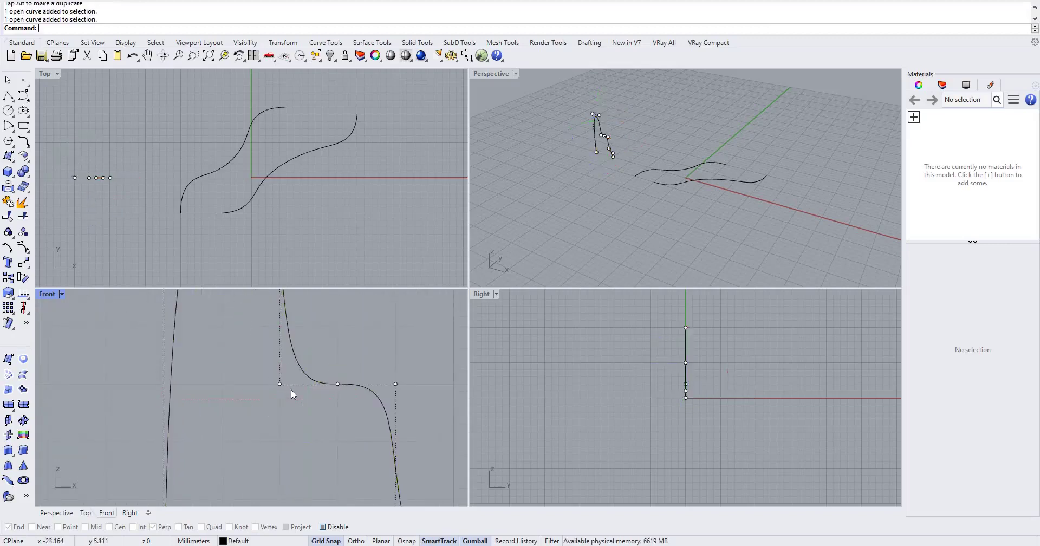
pyautogui.click(280, 383)
pyautogui.moveTo(280, 353); pyautogui.dragTo(280, 298)
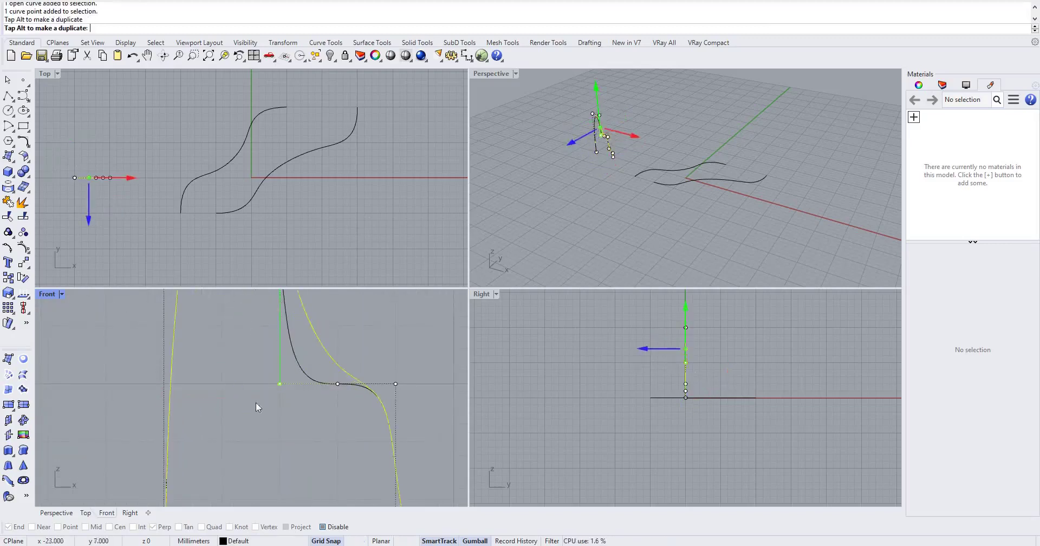
pyautogui.press('Escape')
pyautogui.scroll(-4, 260, 403)
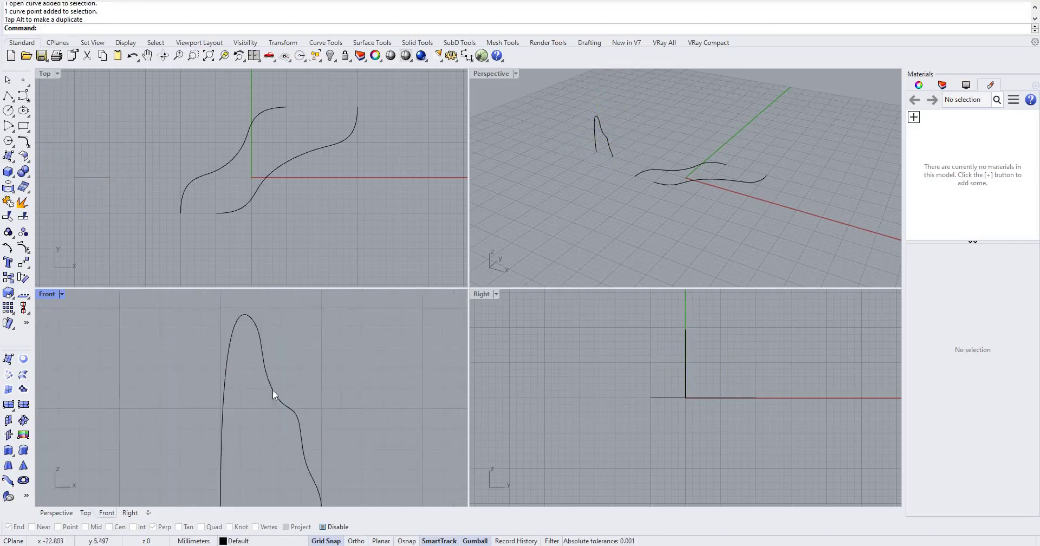
# - Try adjusting the two control points of the stepped profile's ledge in the Front view
pyautogui.click(272, 389)
pyautogui.press('F10')
pyautogui.click(282, 409)
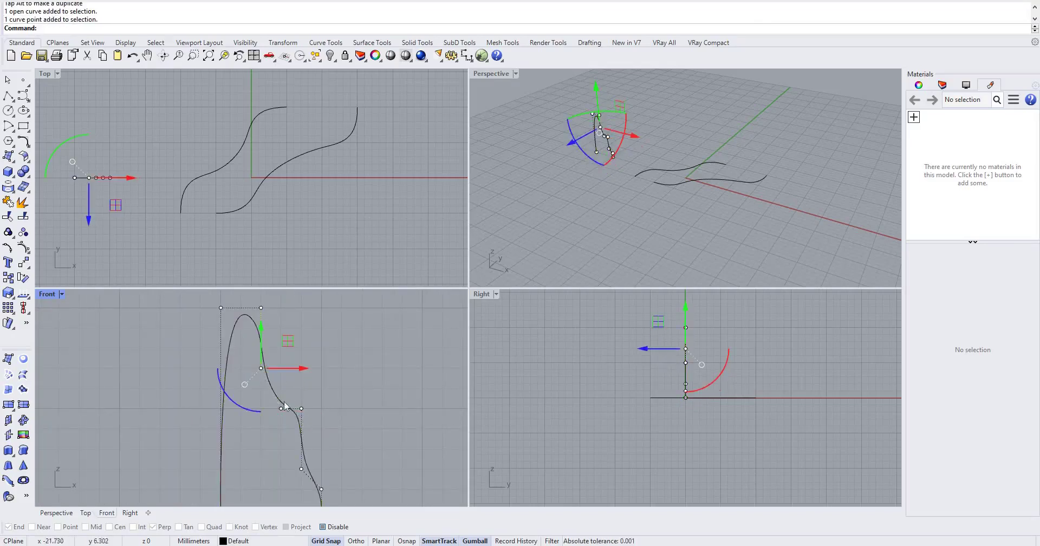
pyautogui.press('Escape')
pyautogui.moveTo(331, 427); pyautogui.dragTo(293, 382)
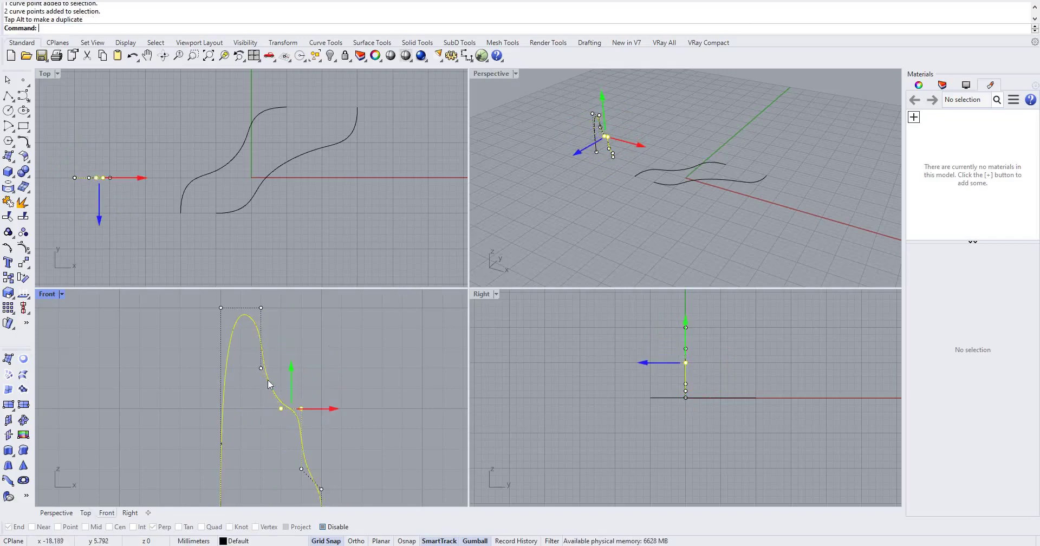
pyautogui.press('Escape')
pyautogui.press('Escape')
pyautogui.scroll(-4, 268, 379)
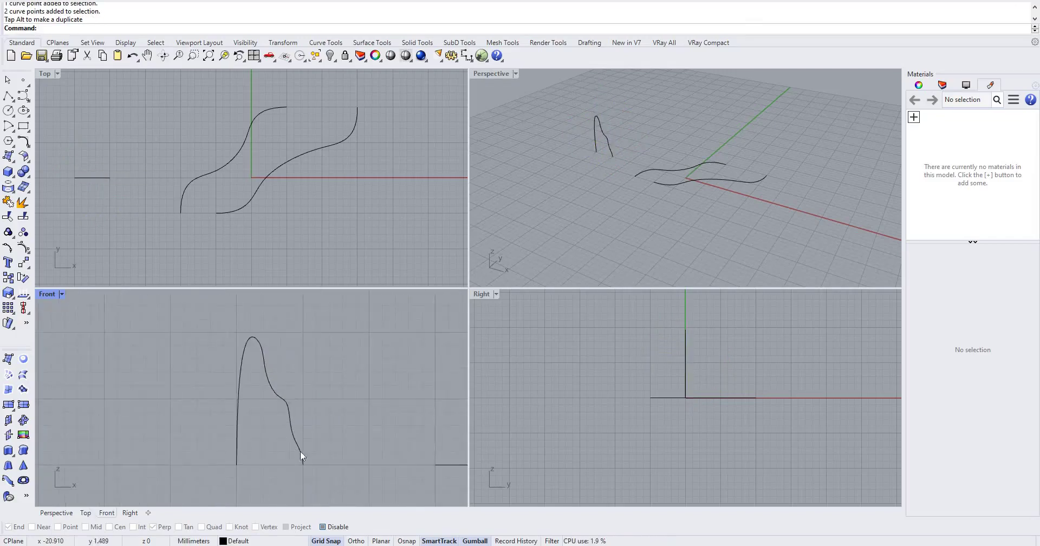
pyautogui.scroll(3, 292, 444)
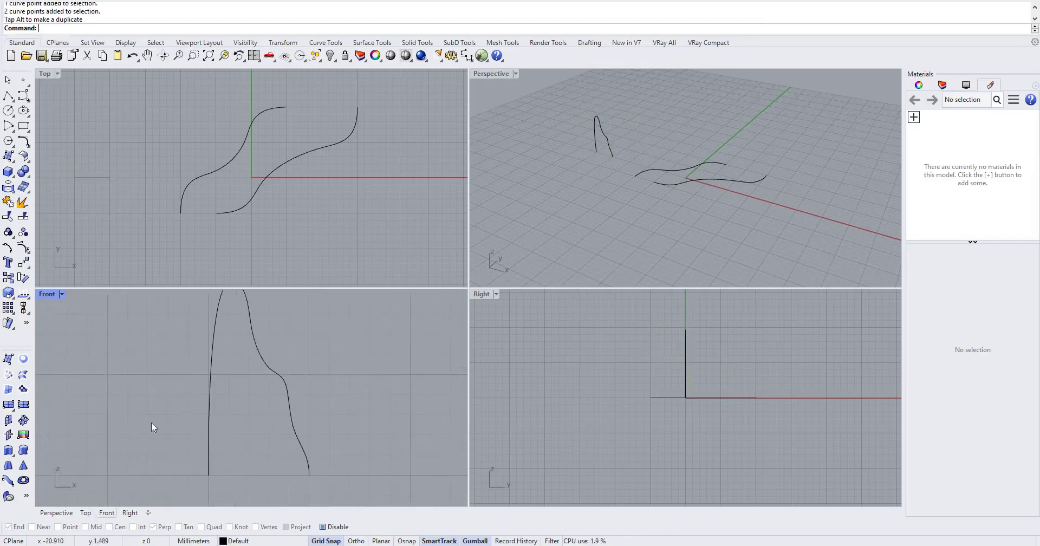
# - Move the stepped profile in the Top view 15 mm in X and -5 mm in Y, onto the lower ends of both S-curves
pyautogui.click(104, 177)
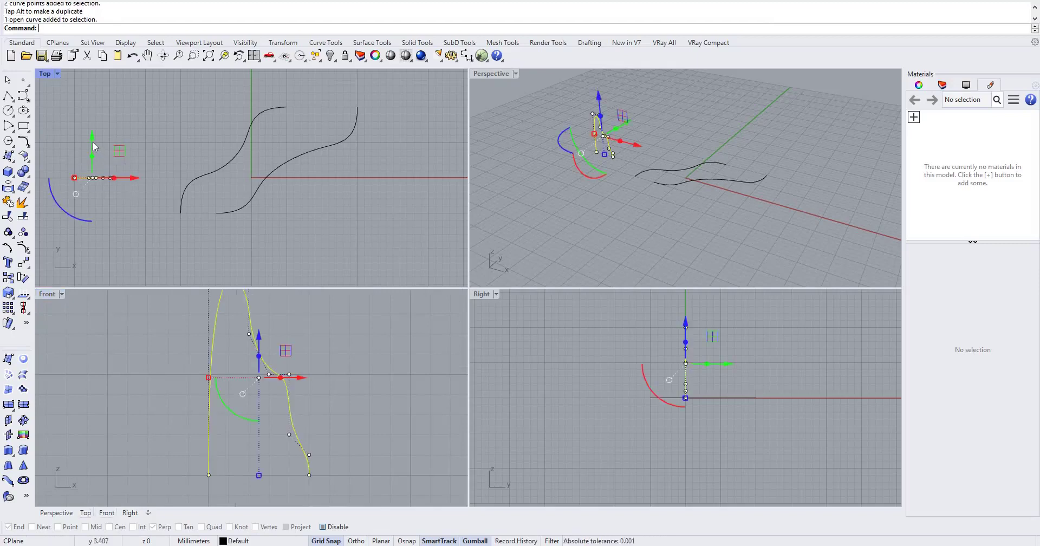
pyautogui.moveTo(95, 170); pyautogui.dragTo(243, 213)
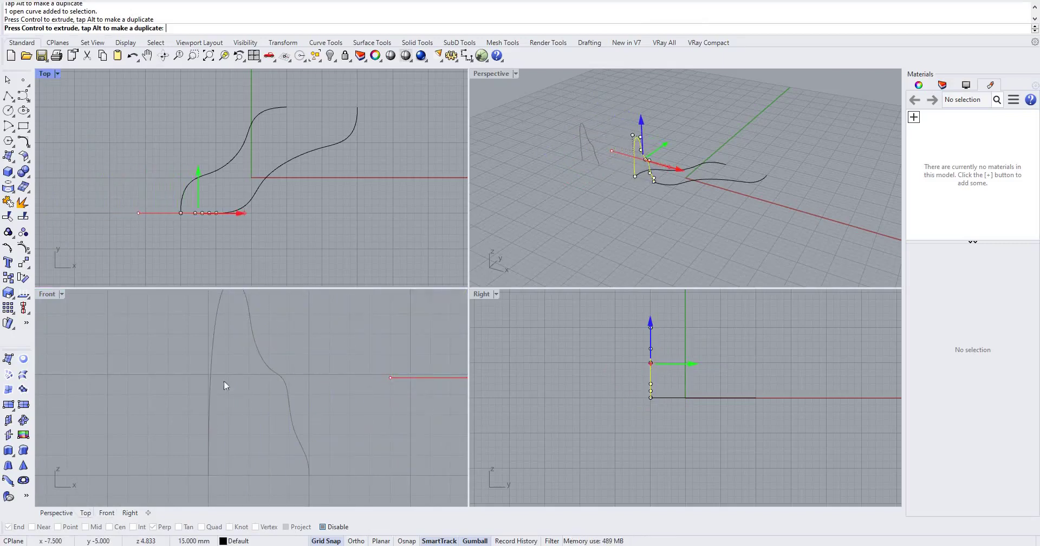
pyautogui.scroll(-14, 222, 387)
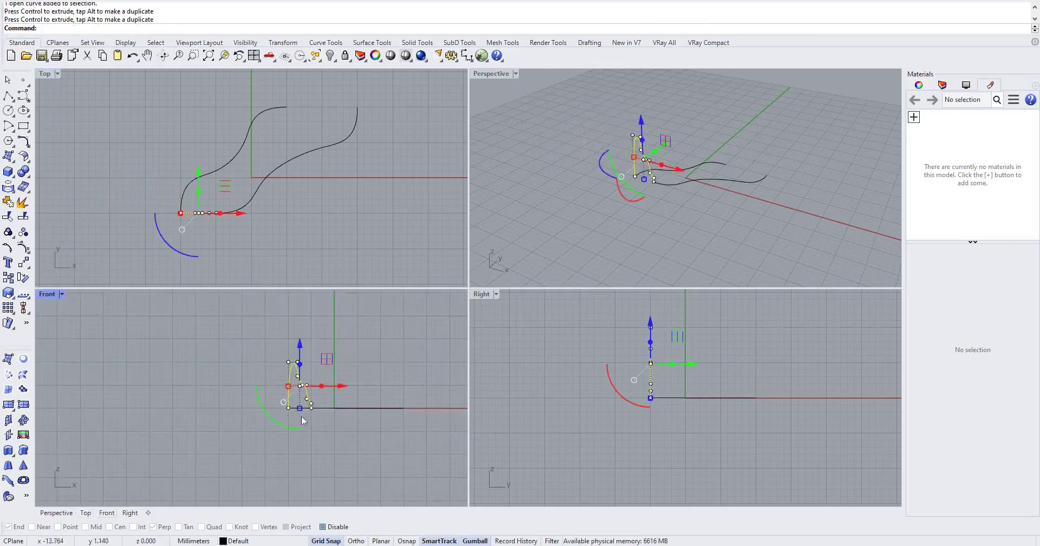
pyautogui.press('Escape')
pyautogui.scroll(2, 319, 405)
pyautogui.scroll(2, 179, 454)
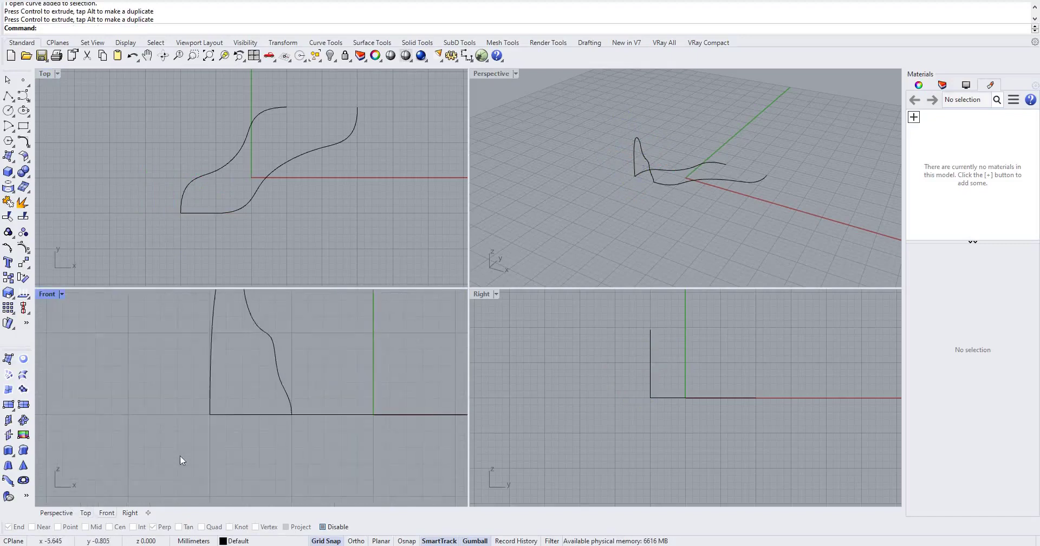
pyautogui.scroll(-1, 180, 455)
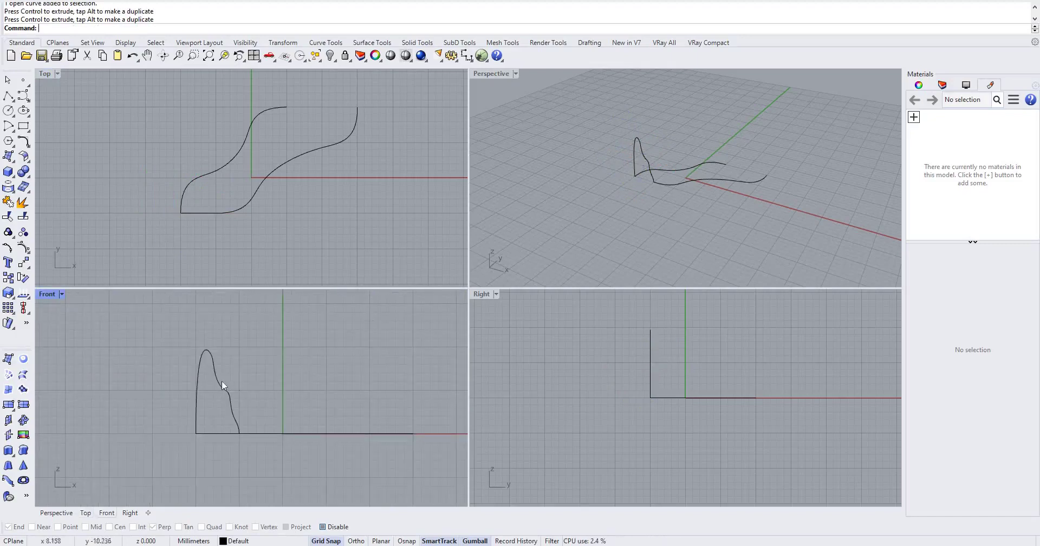
pyautogui.click(197, 395)
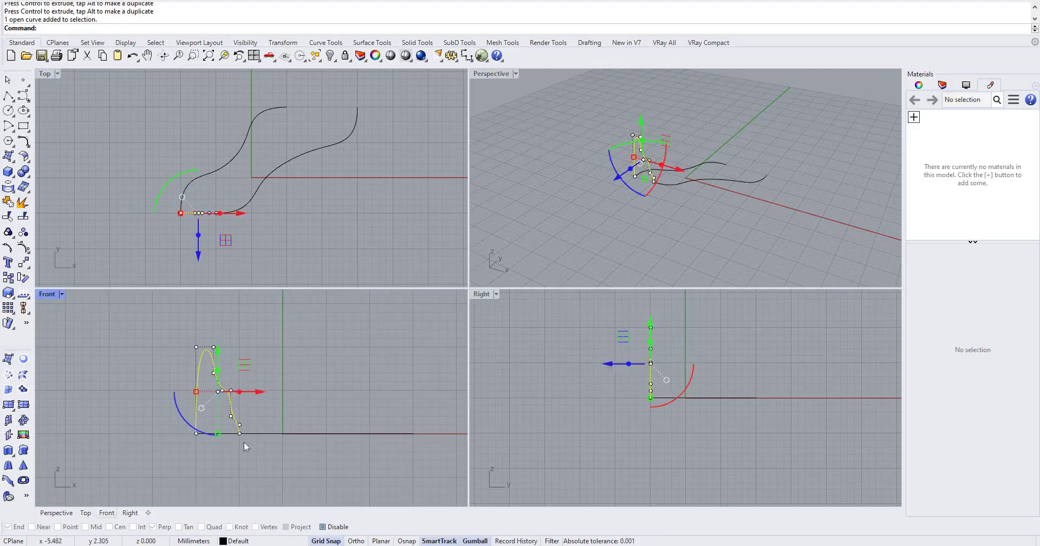
pyautogui.press('Escape')
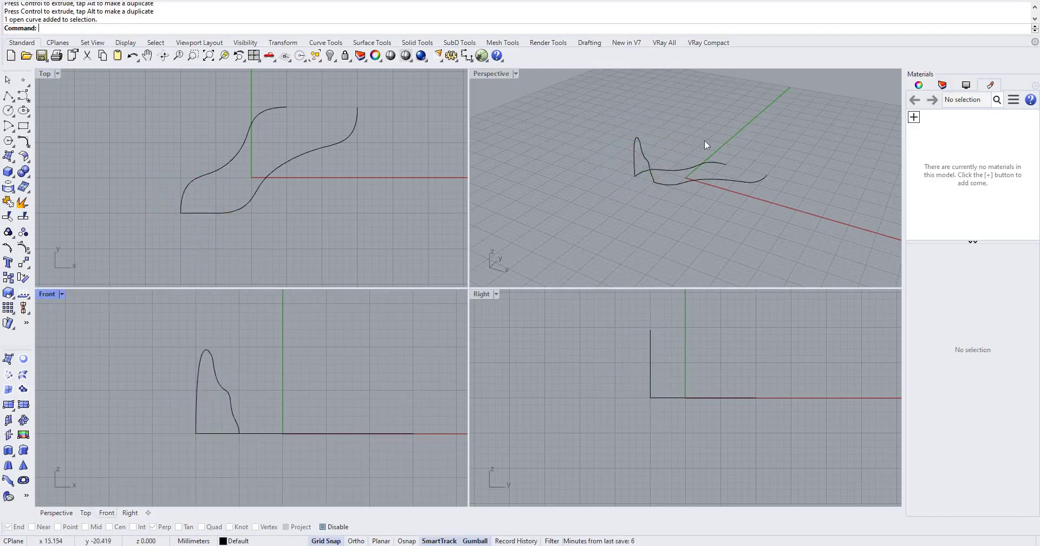
# - Draw a second, double-peaked profile curve in the Front view, about 10 mm wide and 10 mm high, from (-25,0) to (-15,0)
pyautogui.click(23, 95)
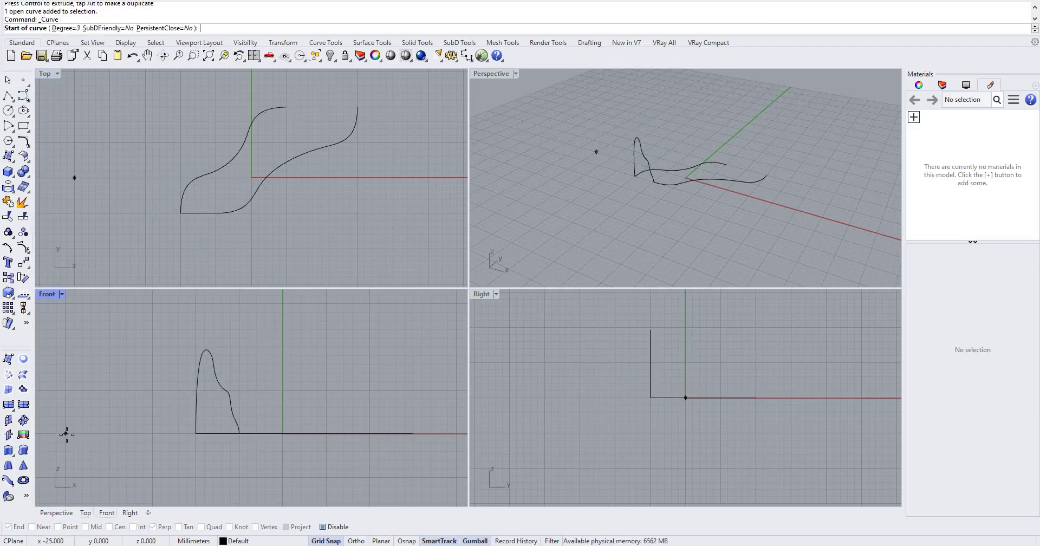
pyautogui.scroll(5, 66, 433)
pyautogui.scroll(-5, 180, 439)
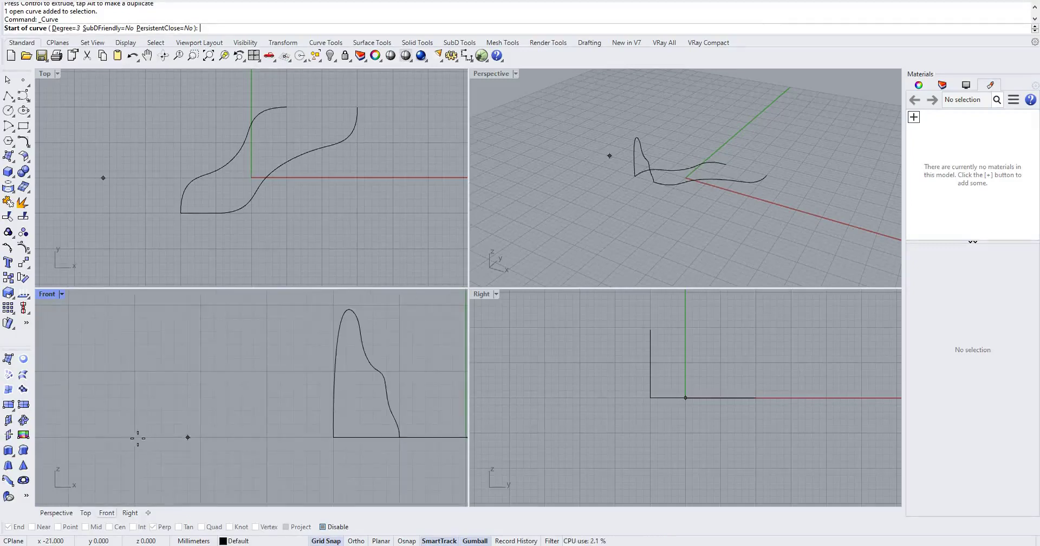
pyautogui.click(133, 372)
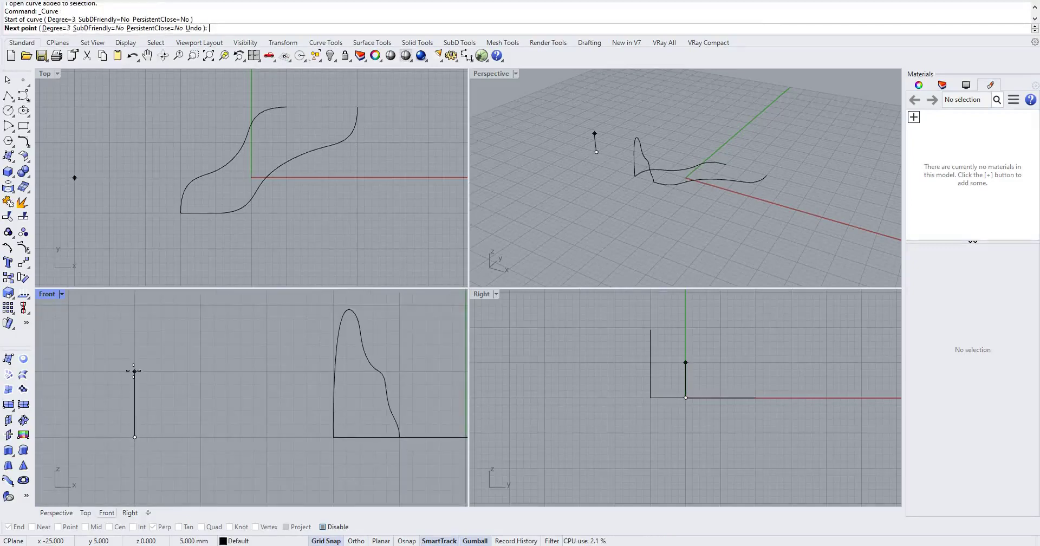
pyautogui.click(135, 305)
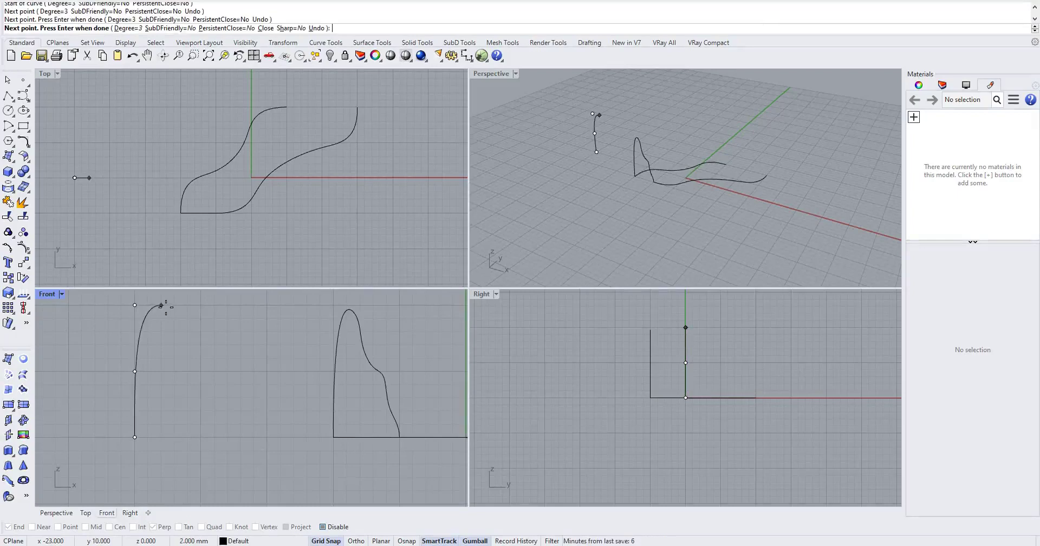
pyautogui.click(162, 305)
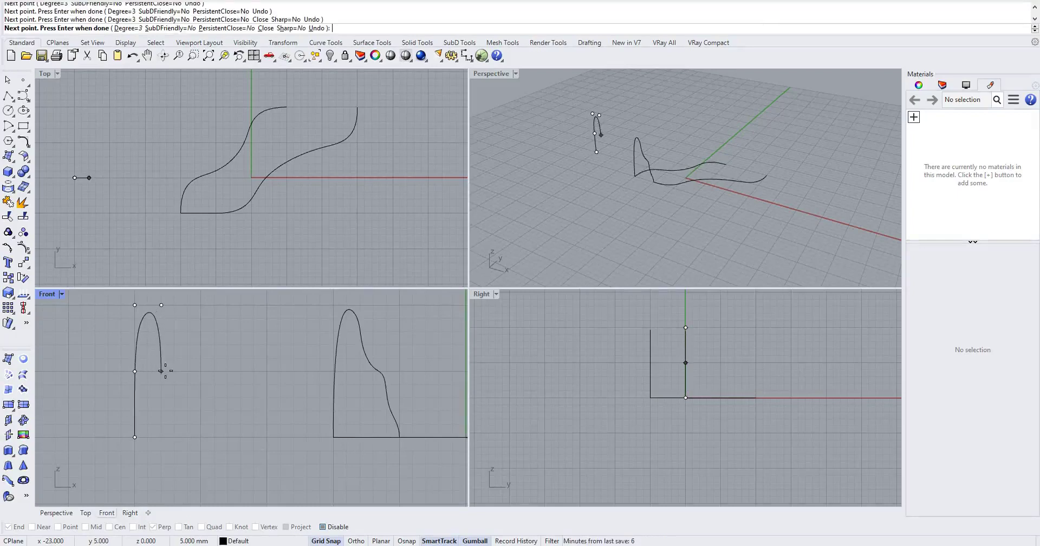
pyautogui.click(161, 371)
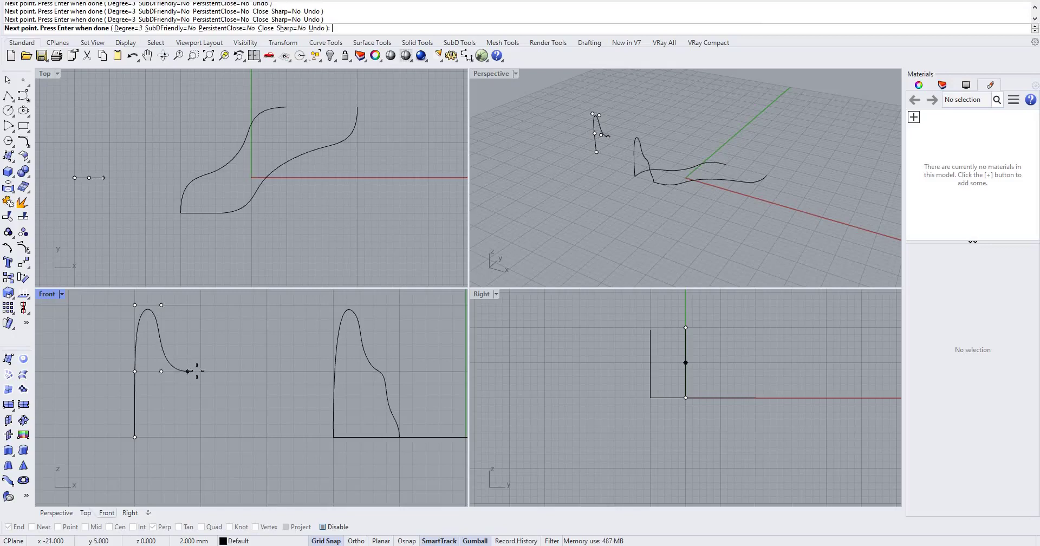
pyautogui.click(201, 371)
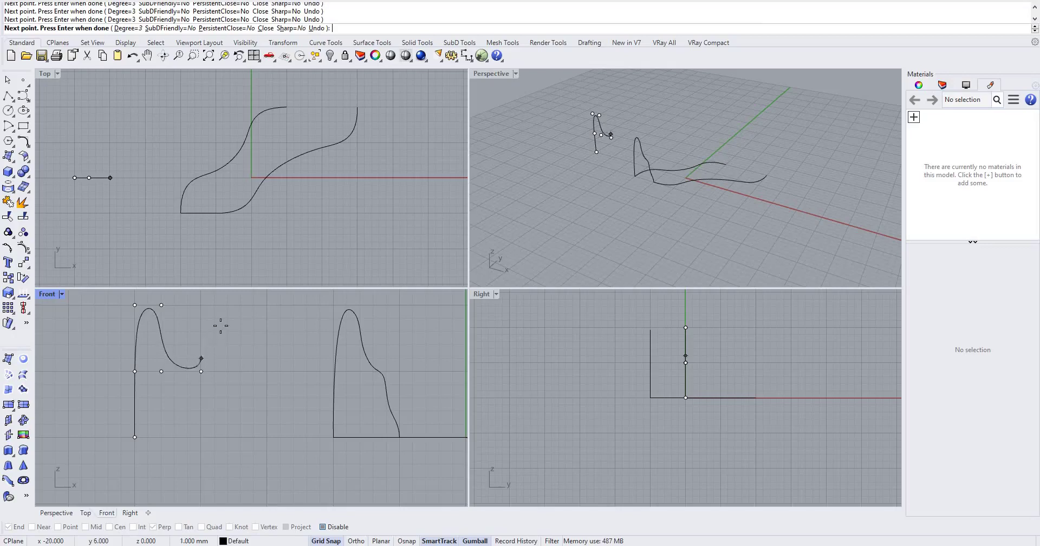
pyautogui.click(201, 306)
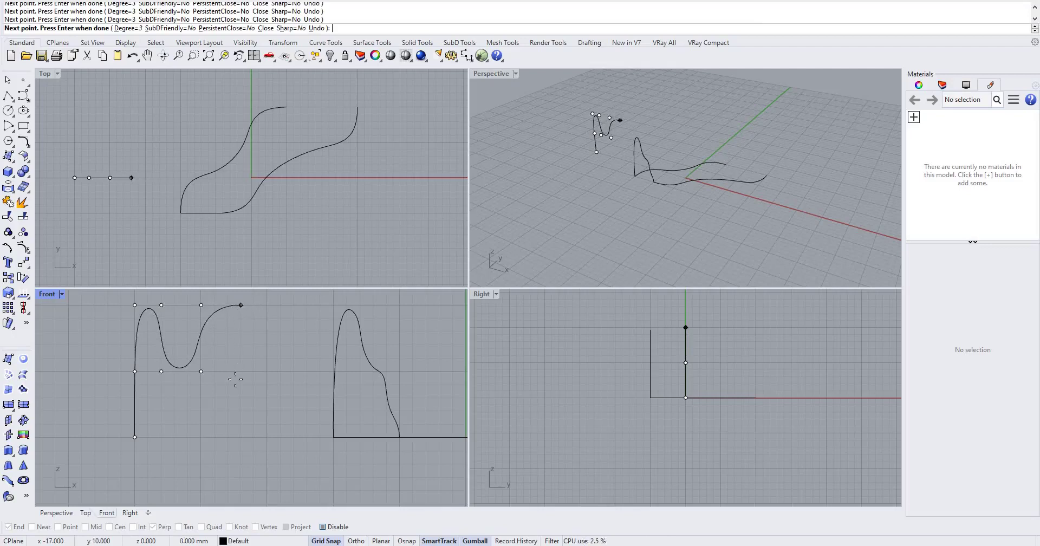
pyautogui.click(241, 304)
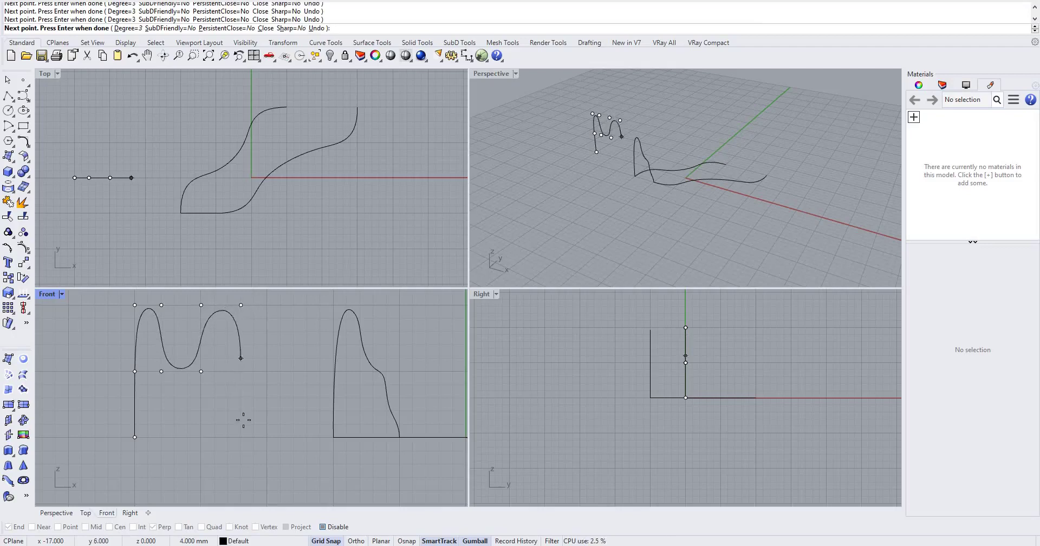
pyautogui.rightClick(270, 437)
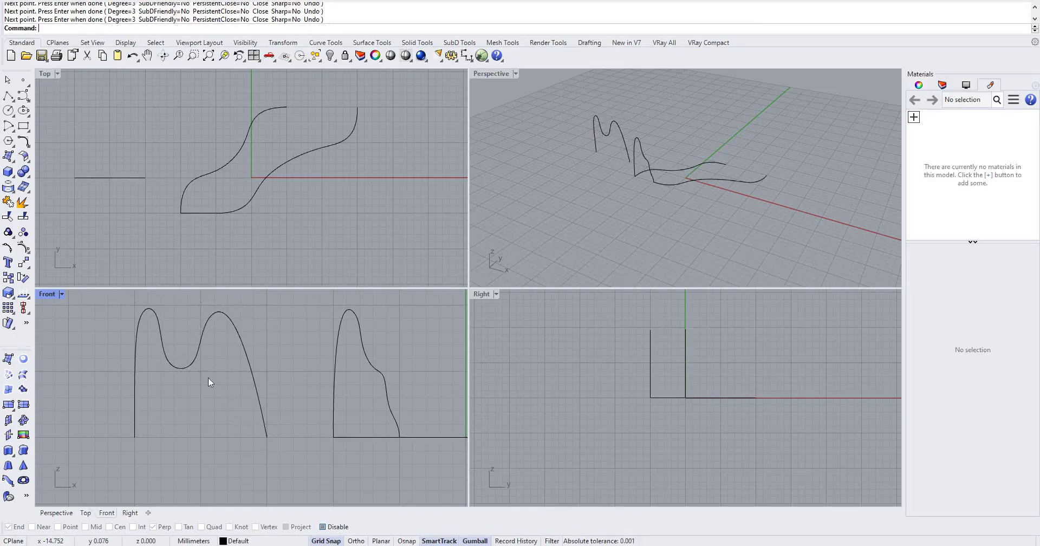
pyautogui.click(205, 315)
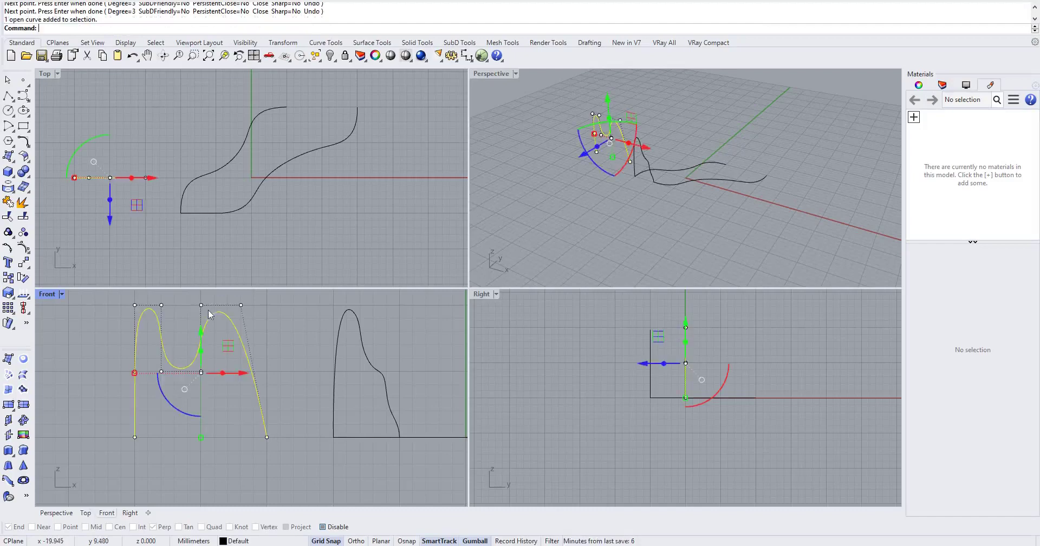
pyautogui.moveTo(235, 319); pyautogui.dragTo(276, 320)
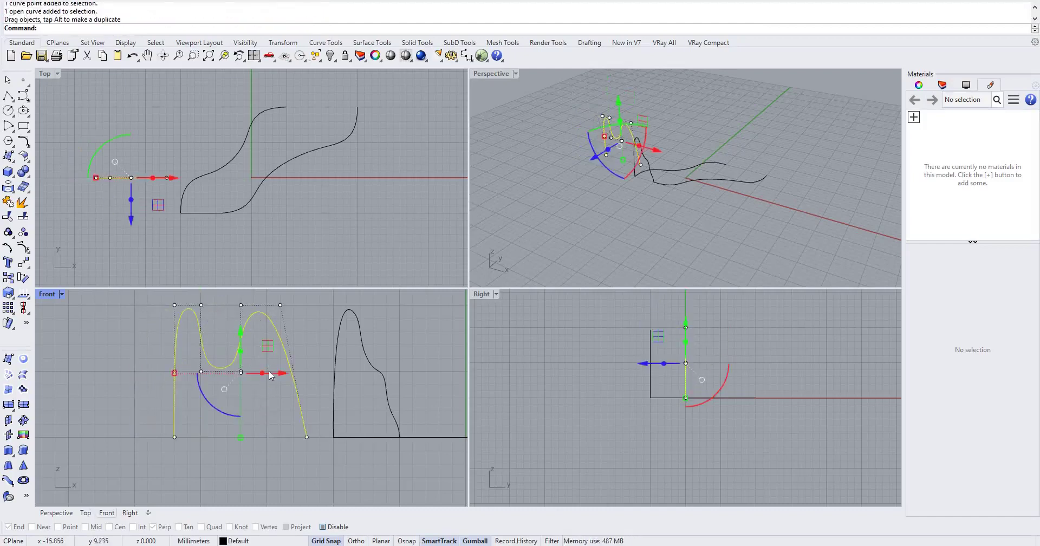
pyautogui.hotkey('ctrl', 'z')
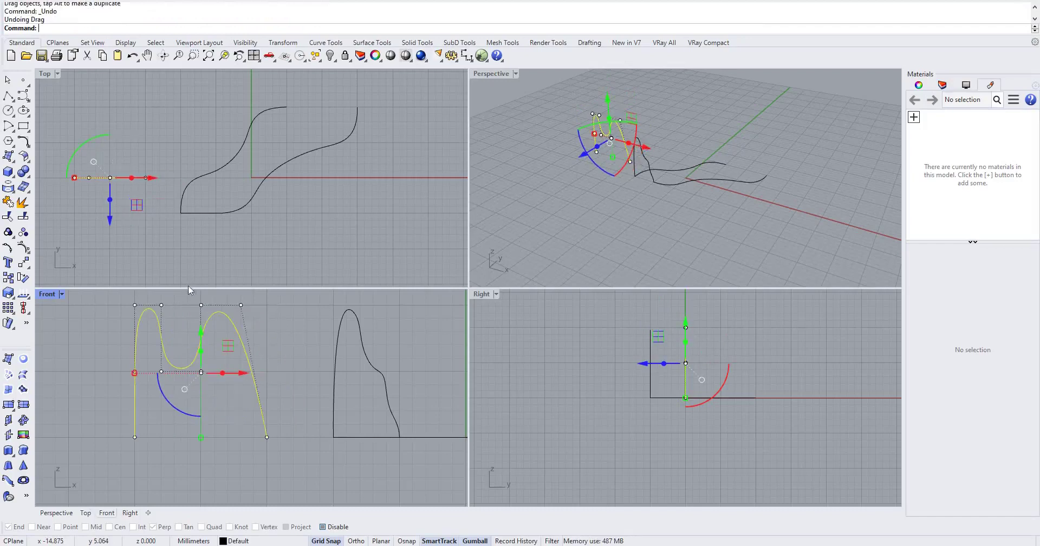
# - Lower the new profile's two second-peak control points to a height of 2 mm and shift them 2 mm in positive X
pyautogui.moveTo(187, 296); pyautogui.dragTo(278, 416)
pyautogui.press('Escape')
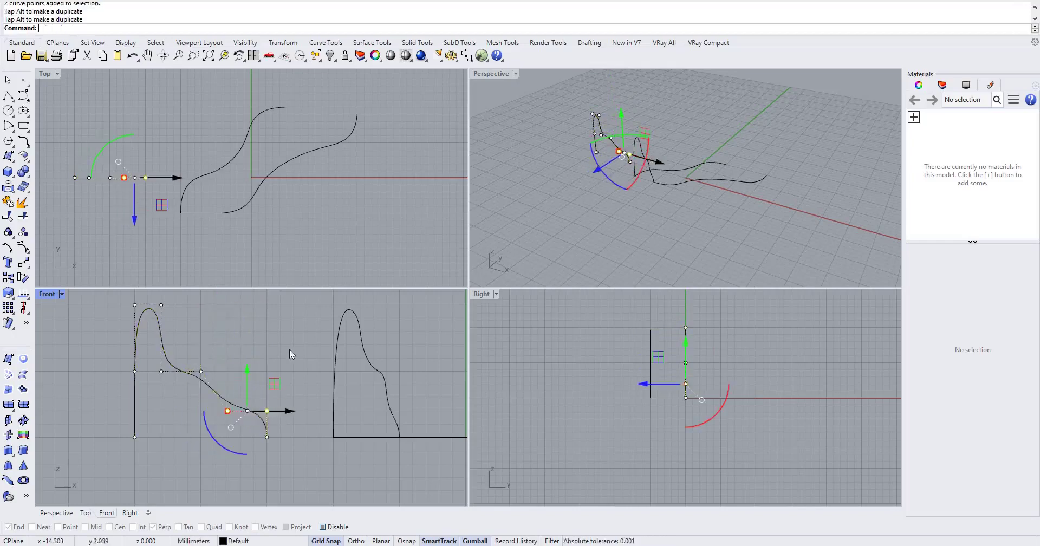
pyautogui.press('Escape')
# - Move the new profile's control point directly below the remaining peak outward to (-15,5), forming an overhang
pyautogui.click(135, 327)
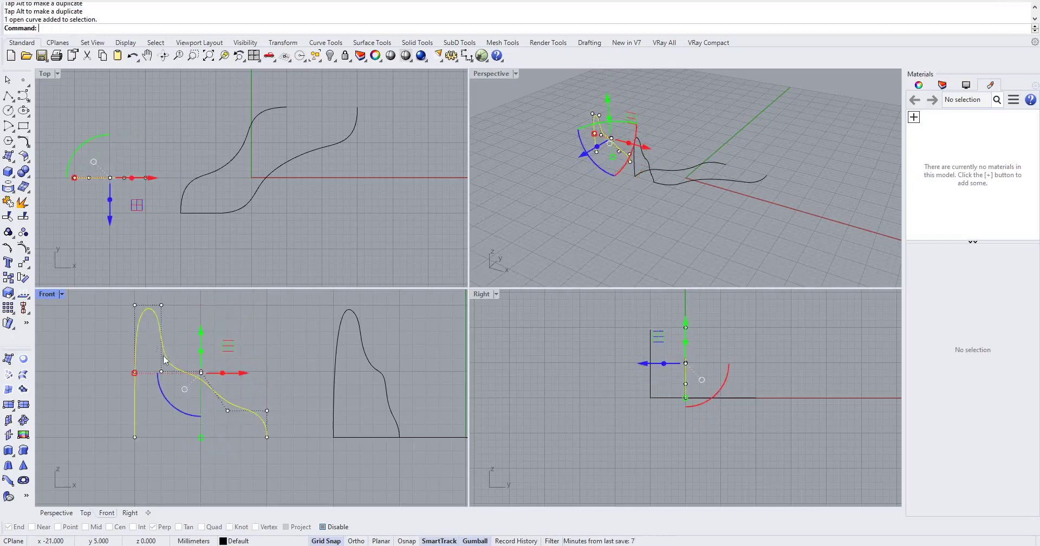
pyautogui.moveTo(189, 381); pyautogui.dragTo(277, 370)
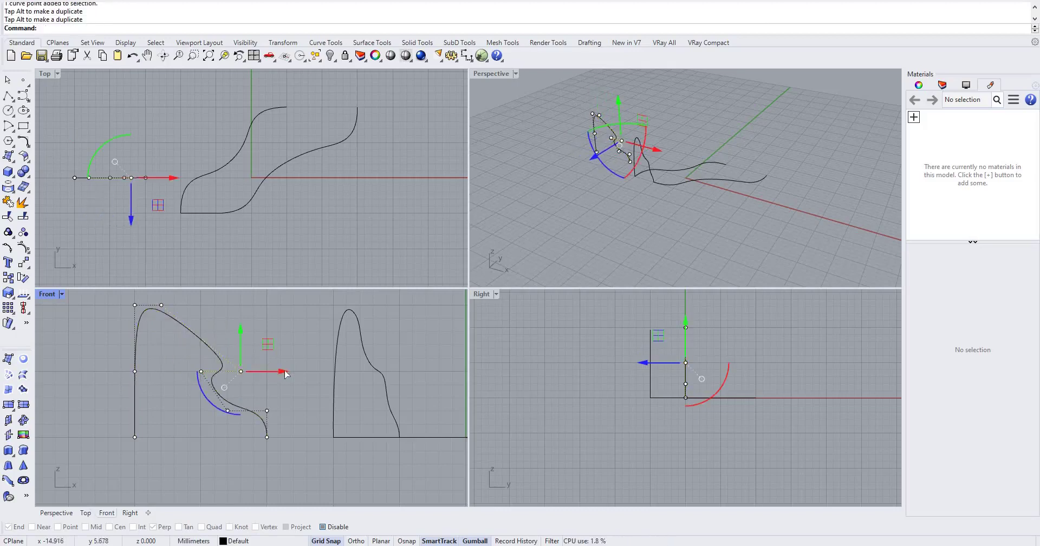
pyautogui.moveTo(286, 372); pyautogui.dragTo(313, 371)
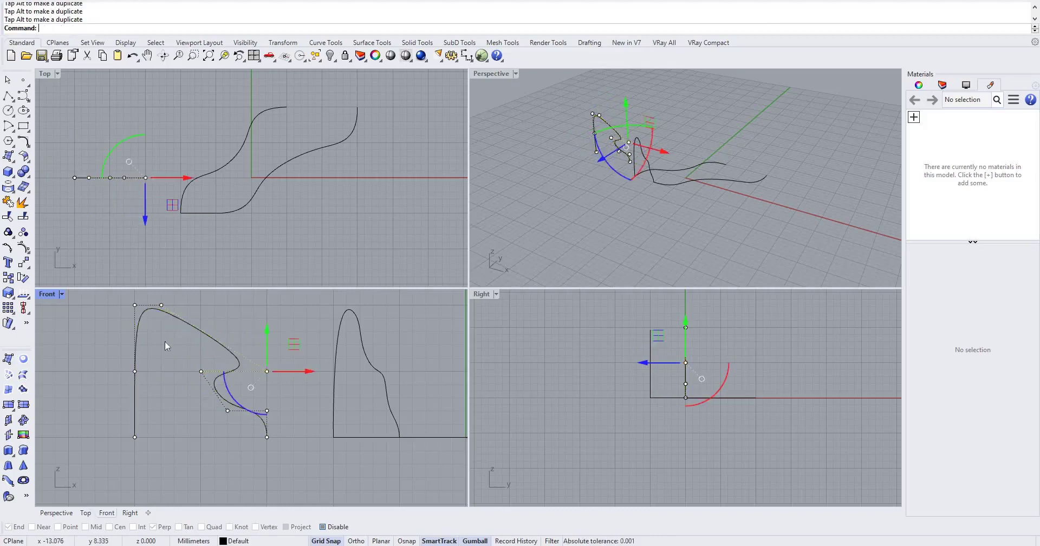
pyautogui.press('Escape')
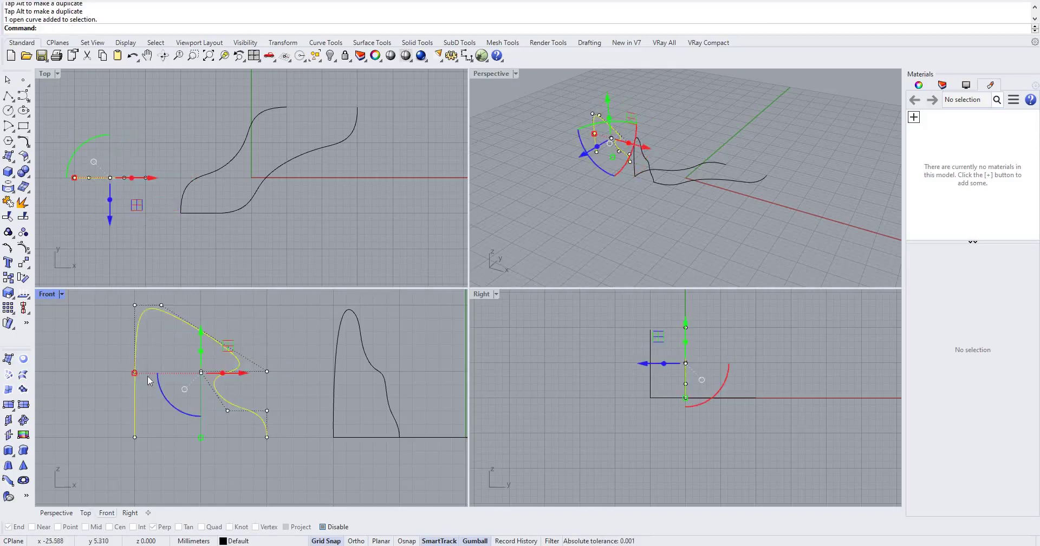
# - Raise the middle control point on the new profile's straight vertical side to a height of 9 mm
pyautogui.click(151, 375)
pyautogui.click(135, 371)
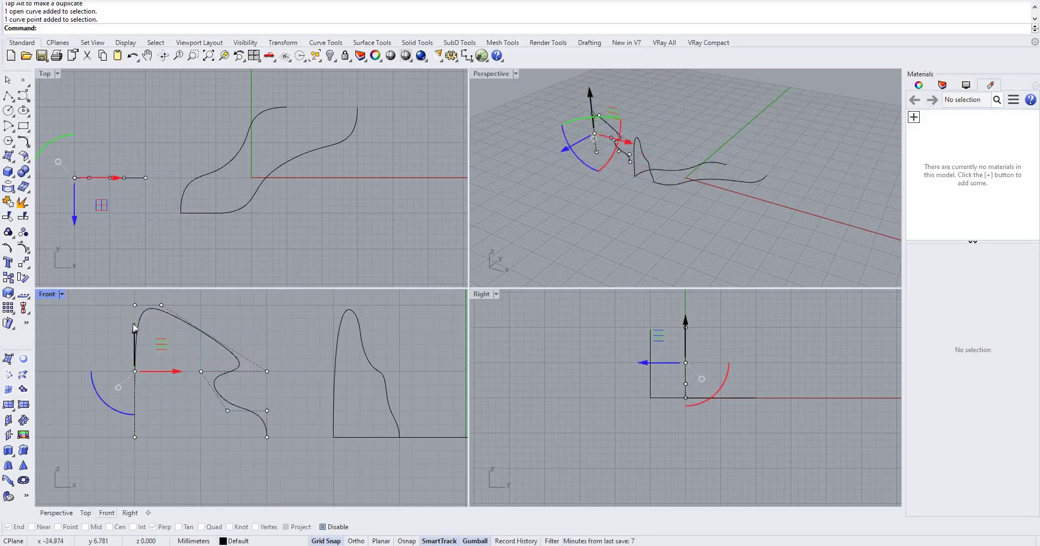
pyautogui.moveTo(135, 327); pyautogui.dragTo(133, 304)
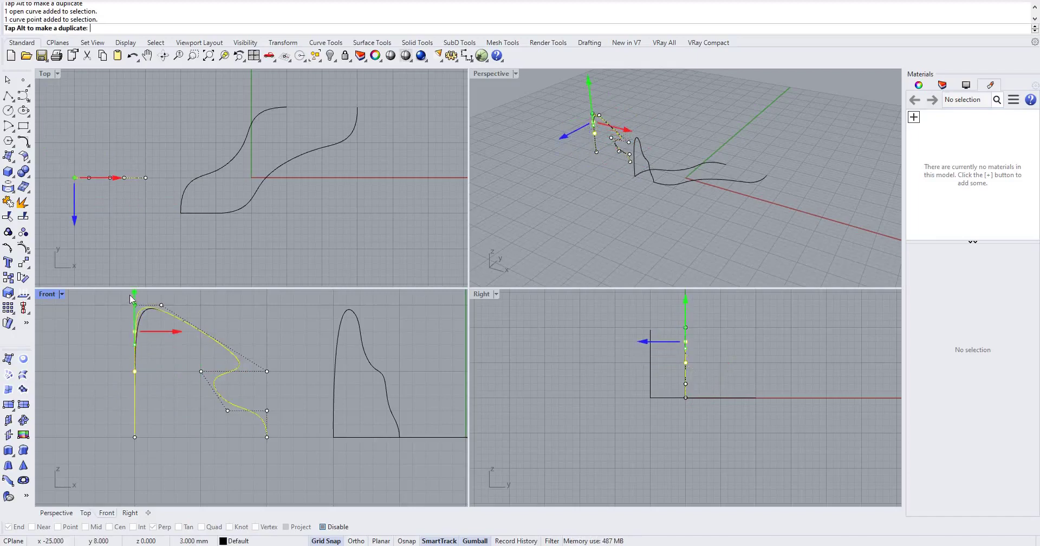
pyautogui.press('Escape')
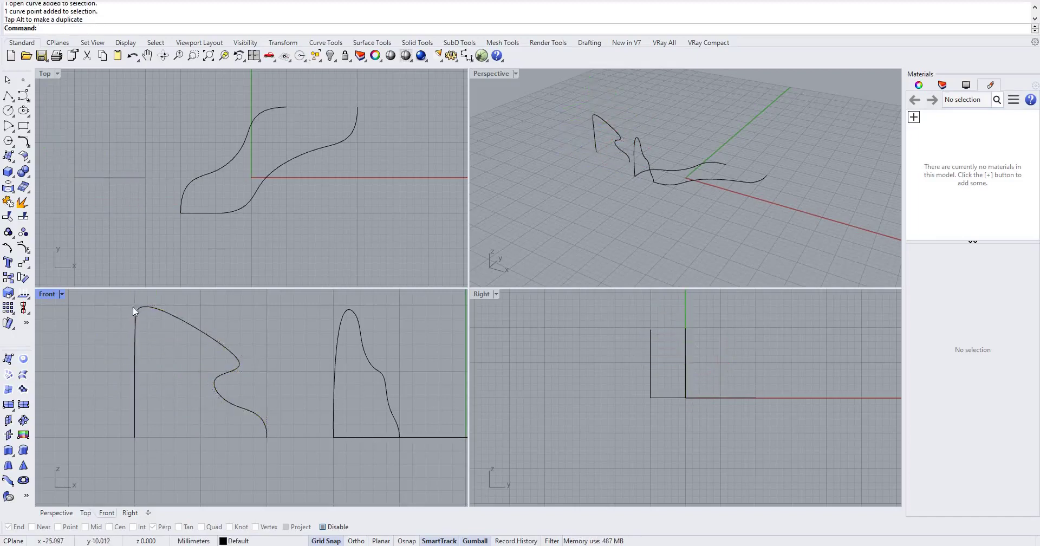
# - Shift the new profile's two peak control points 1 mm in positive X
pyautogui.click(139, 307)
pyautogui.moveTo(122, 298); pyautogui.dragTo(293, 310)
pyautogui.press('F10')
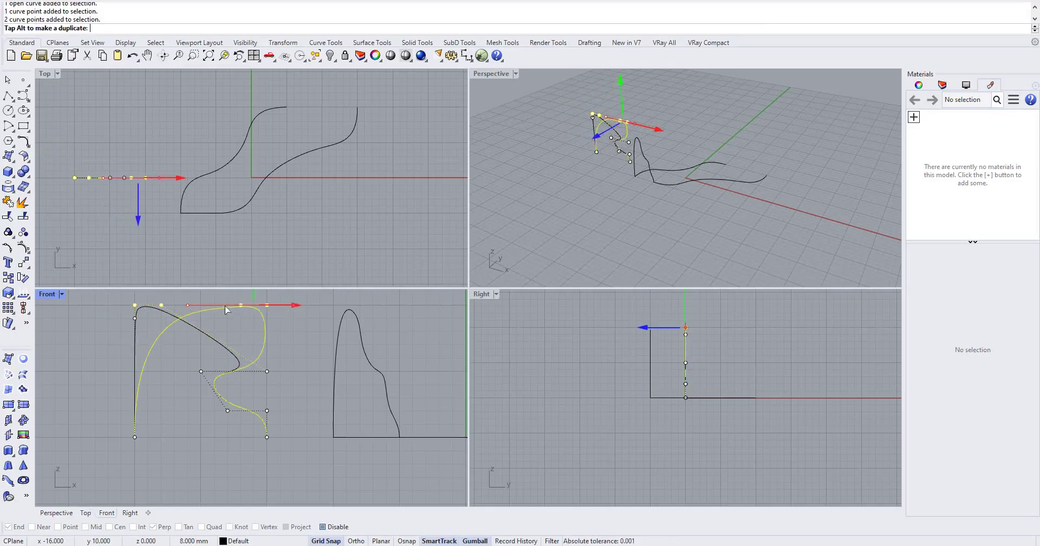
pyautogui.moveTo(227, 310); pyautogui.dragTo(146, 309)
pyautogui.press('Escape')
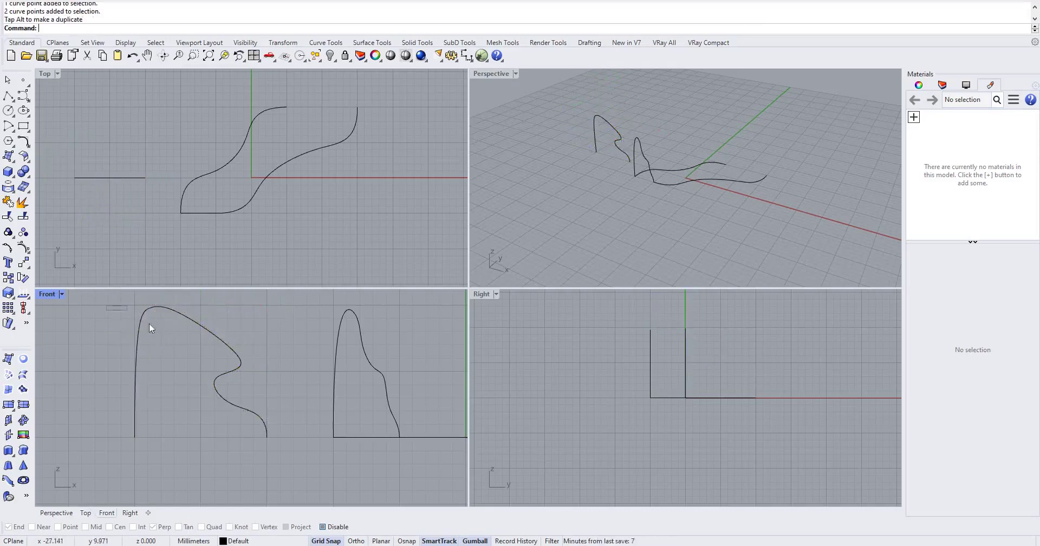
# - Lower the control point on the new profile's steep side to a height of 1 mm, just above its base end
pyautogui.click(138, 322)
pyautogui.moveTo(121, 311)
pyautogui.mouseDown()
pyautogui.moveTo(154, 330)
pyautogui.moveTo(144, 320)
pyautogui.moveTo(121, 327)
pyautogui.mouseUp()
pyautogui.press('F10')
pyautogui.moveTo(149, 379); pyautogui.dragTo(161, 400)
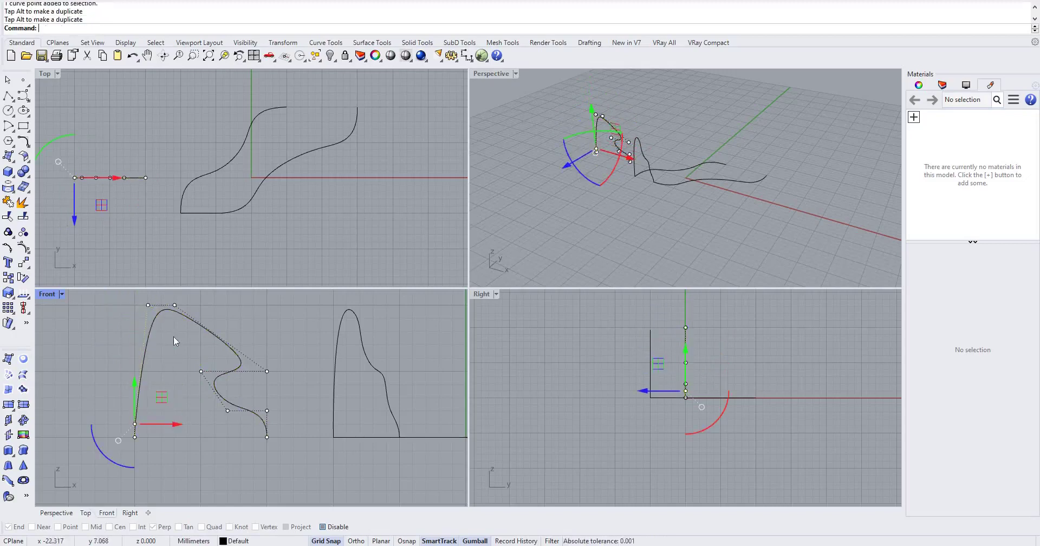
# - Pull the inner control point of the overhanging profile 2 mm in negative X to (-22,5), deepening the recess
pyautogui.press('Escape')
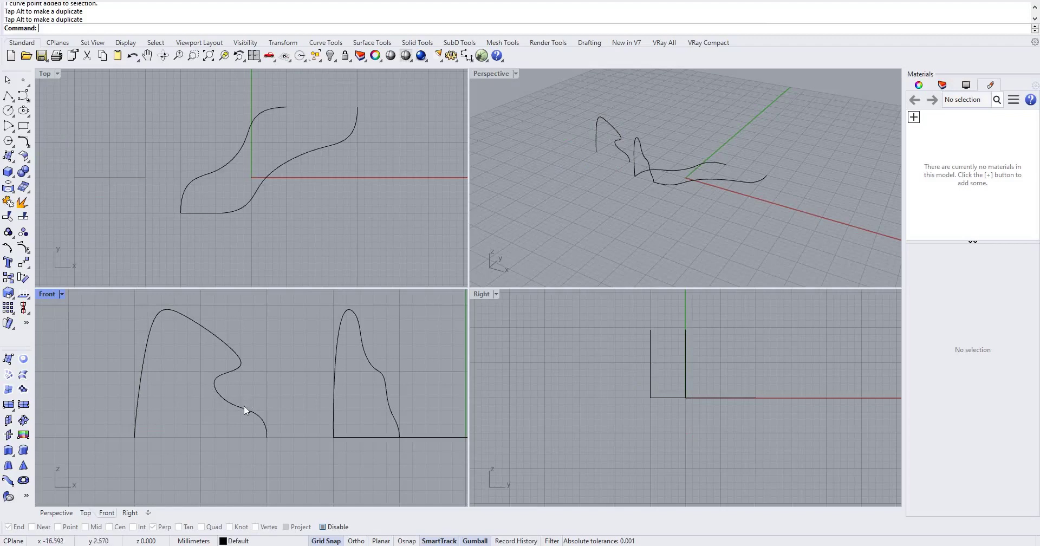
pyautogui.click(243, 405)
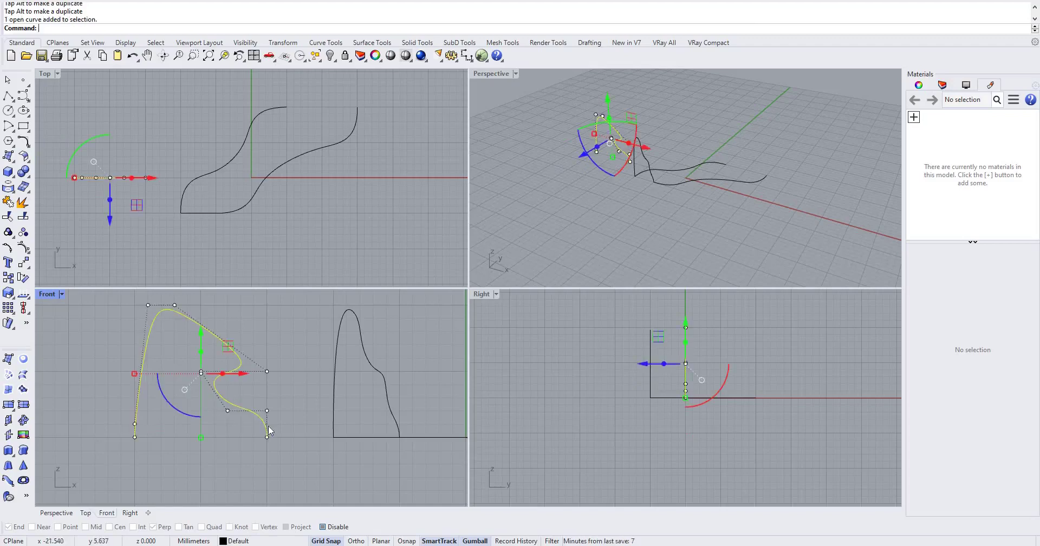
pyautogui.moveTo(293, 424); pyautogui.dragTo(280, 361)
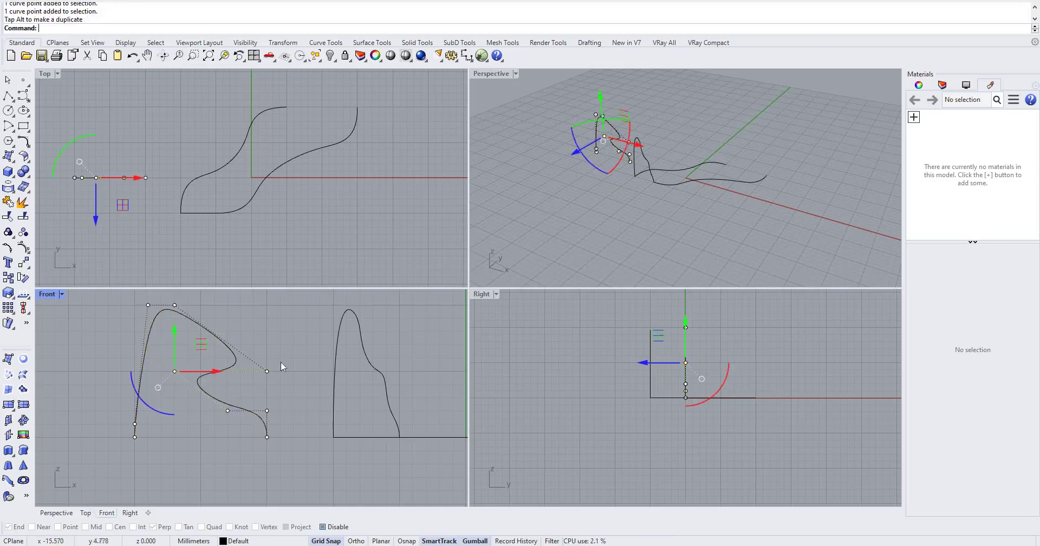
pyautogui.press('Escape')
pyautogui.press('Escape')
pyautogui.click(241, 407)
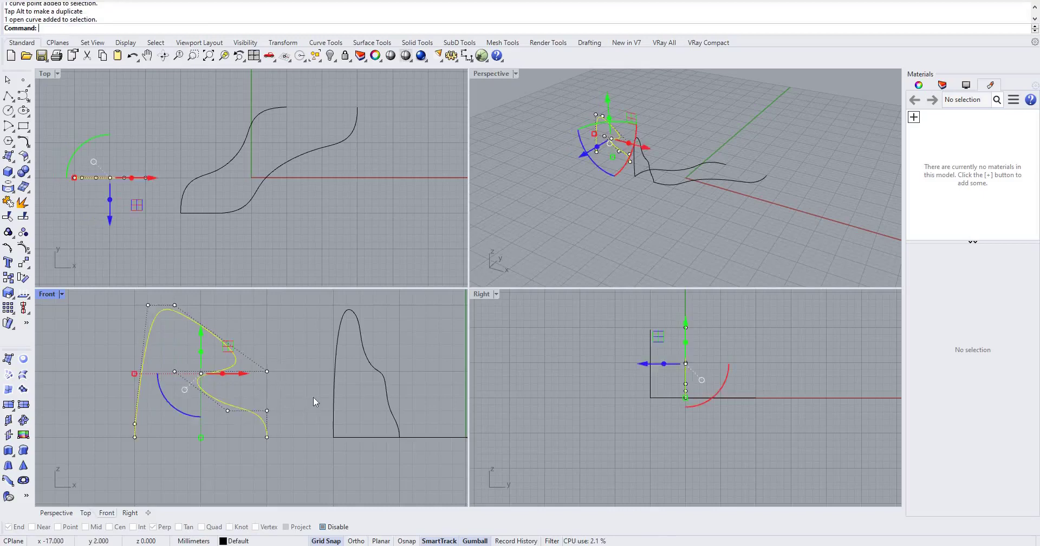
pyautogui.press('Escape')
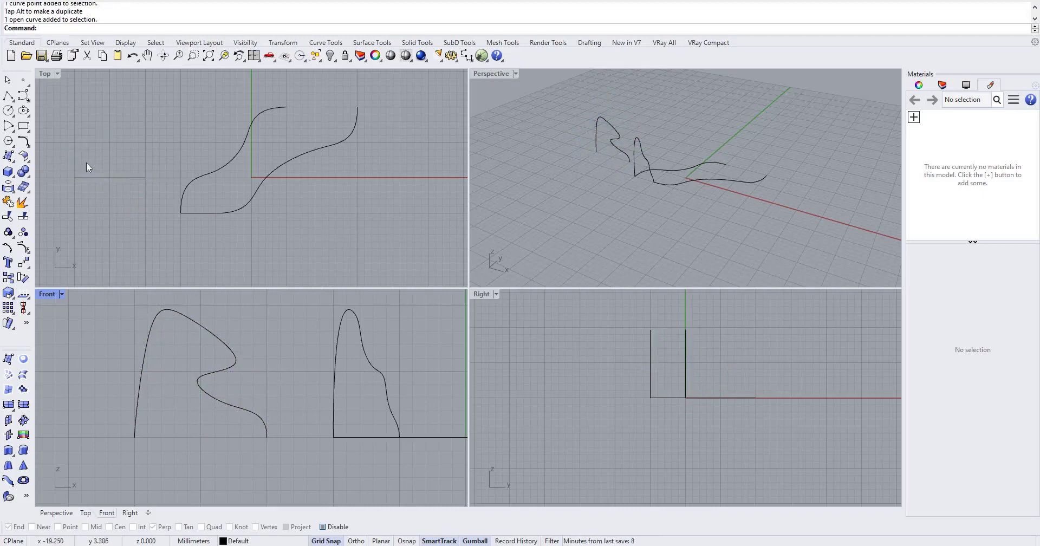
# - Move the overhanging profile onto the far ends of the two S-curves, spanning (5,10) to (15,10) in the Top view
pyautogui.click(92, 177)
pyautogui.moveTo(110, 212); pyautogui.dragTo(363, 102)
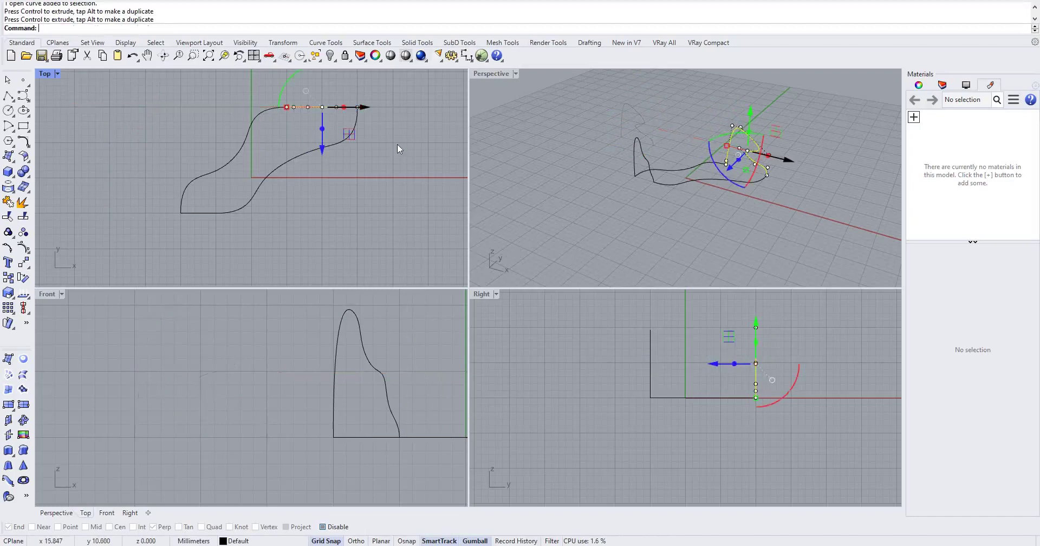
pyautogui.click(382, 156)
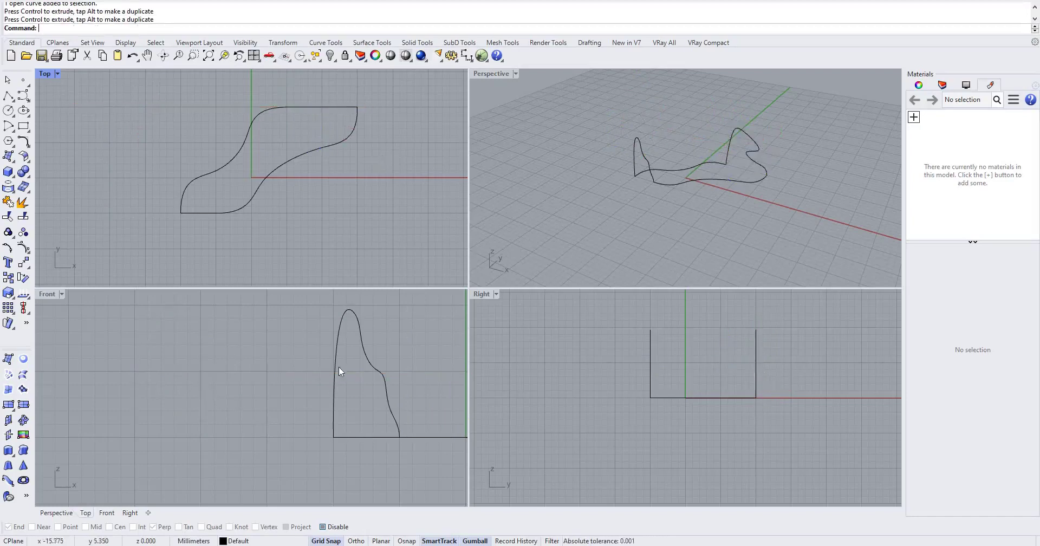
pyautogui.scroll(-3, 369, 366)
pyautogui.scroll(2, 369, 366)
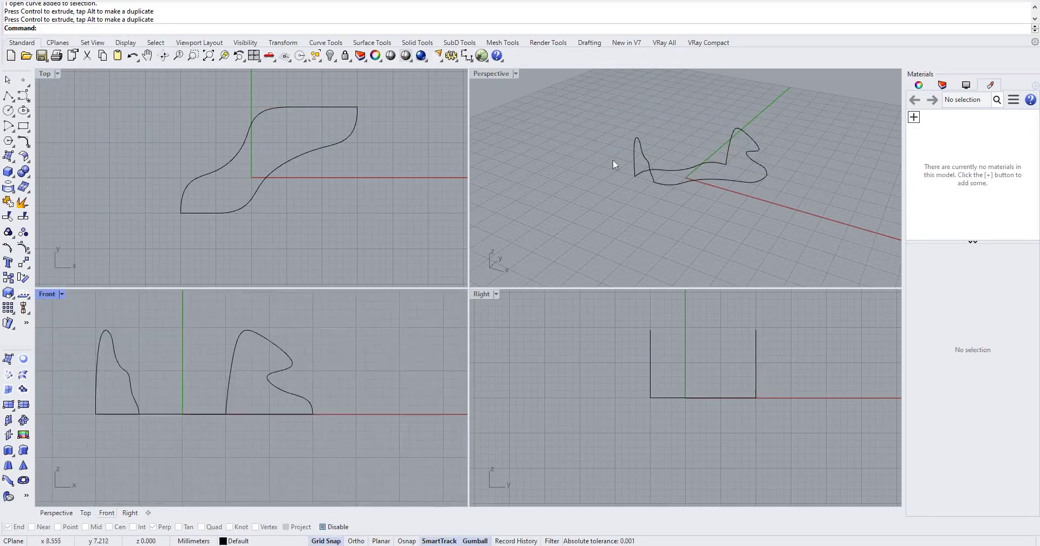
pyautogui.scroll(3, 738, 159)
pyautogui.scroll(2, 809, 185)
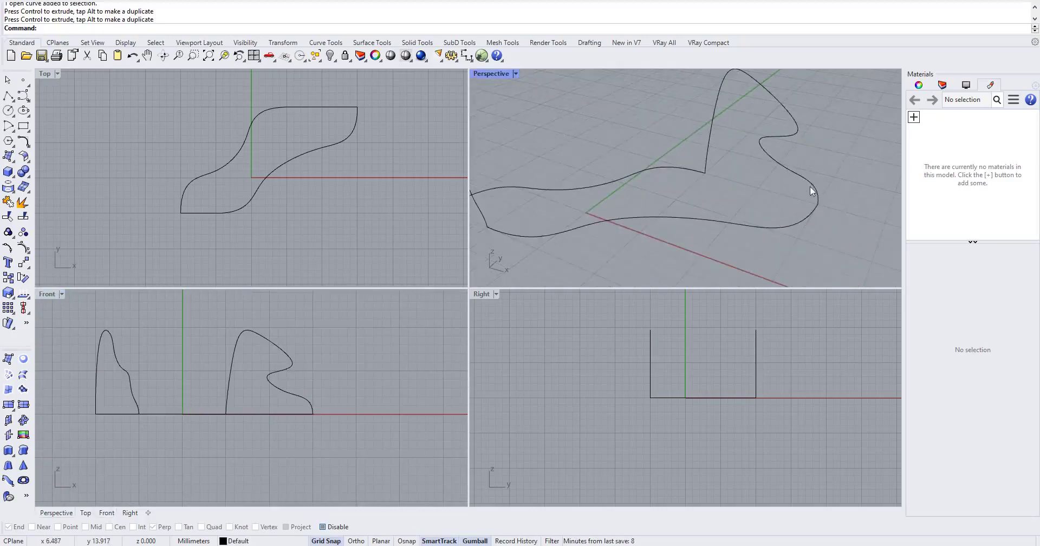
pyautogui.scroll(-5, 743, 170)
pyautogui.scroll(6, 742, 170)
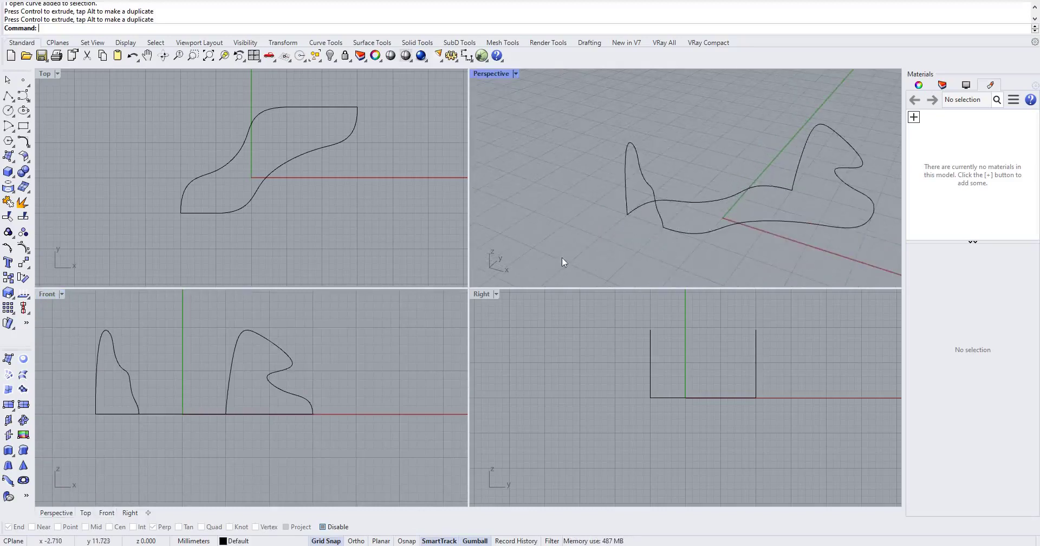
pyautogui.scroll(-2, 561, 256)
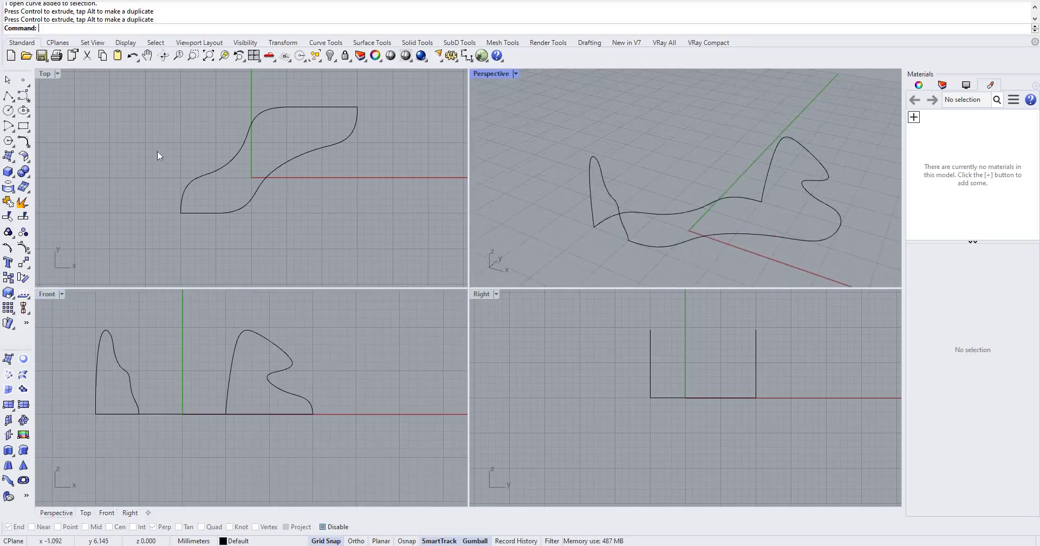
pyautogui.click(24, 97)
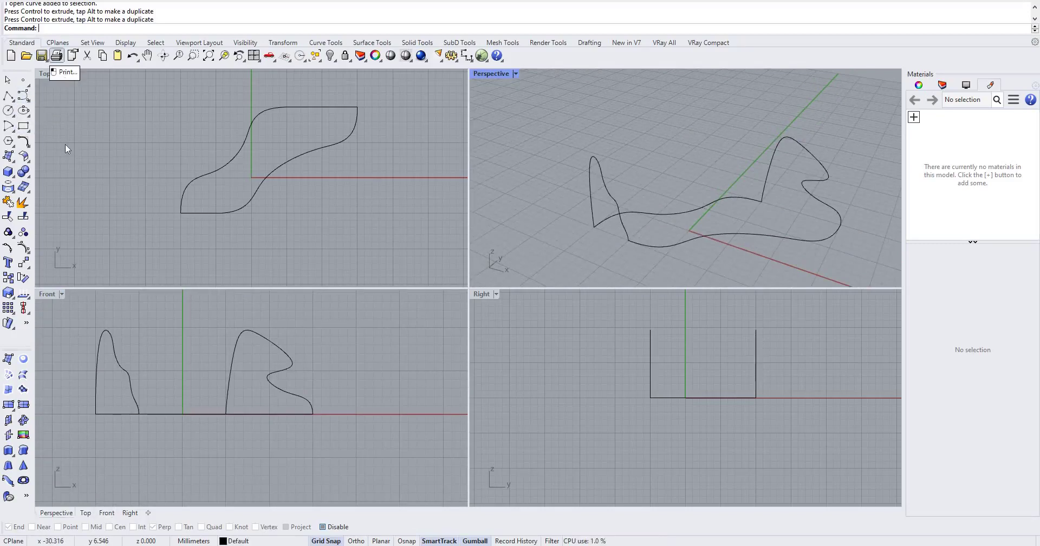
pyautogui.write('Sweep1')
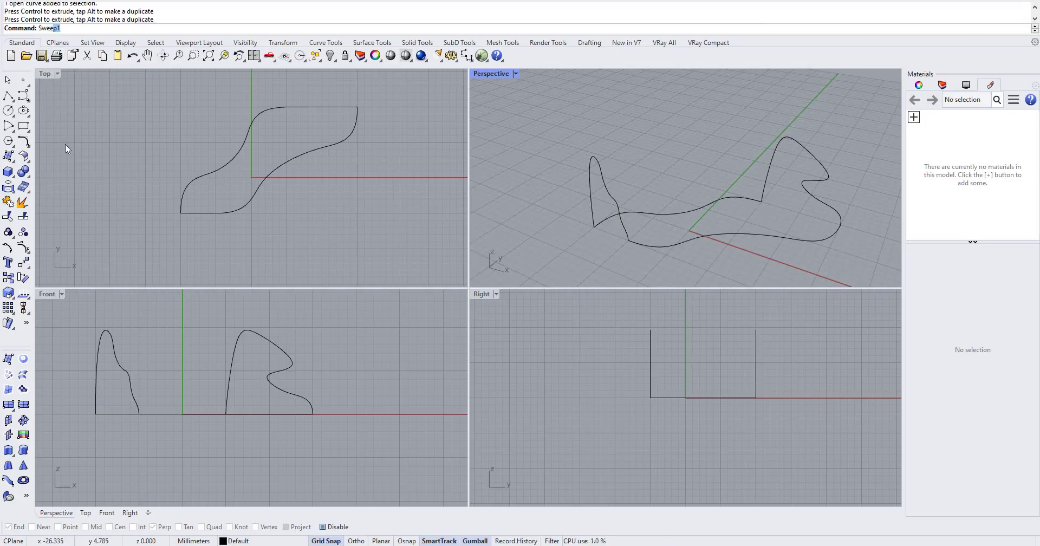
pyautogui.press('Return')
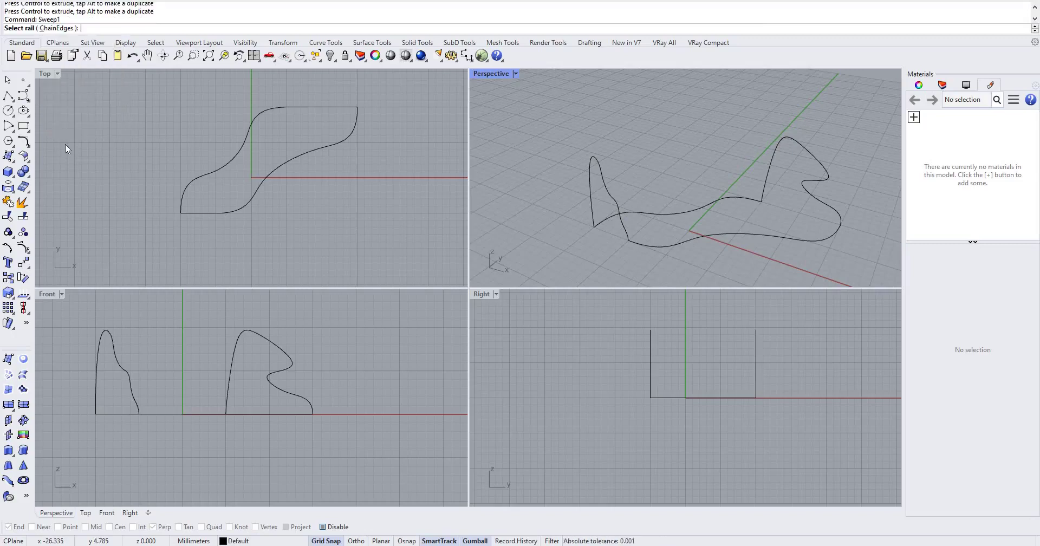
# - Try Sweep2 with one S-curve and the overhanging profile as rails, and the other S-curve and the near profile as shapes
pyautogui.write('Sweep1')
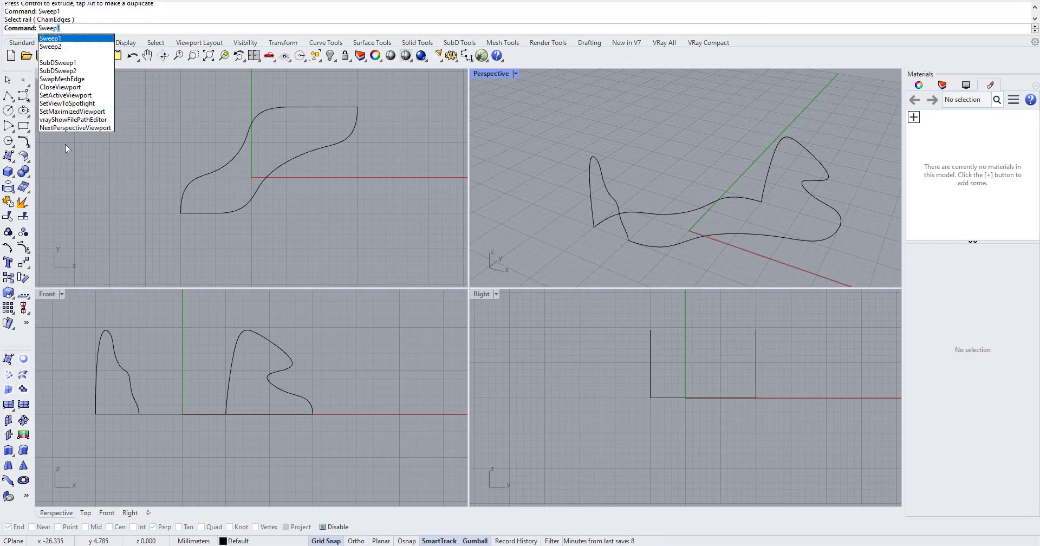
pyautogui.write('2')
pyautogui.press('Return')
pyautogui.click(304, 107)
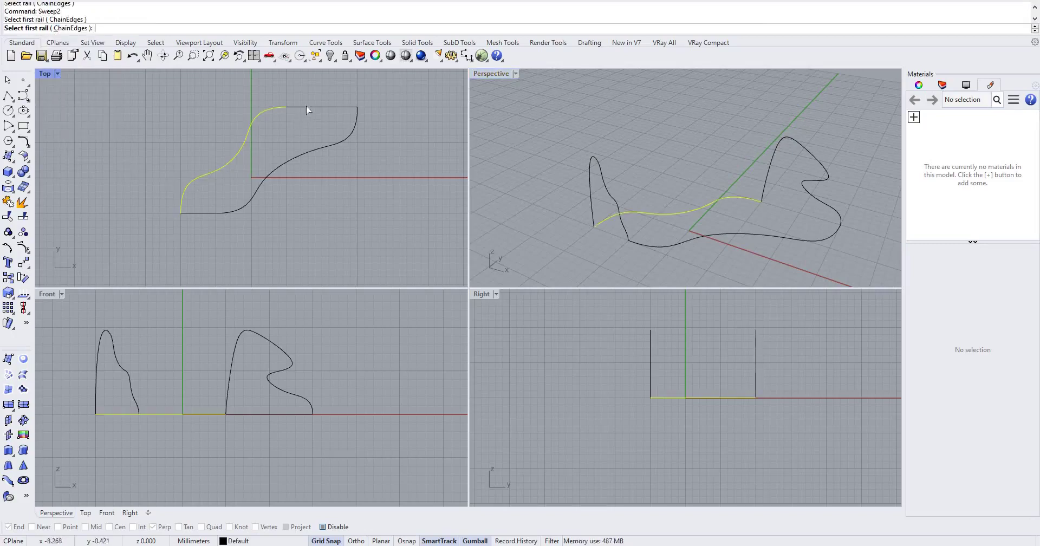
pyautogui.click(290, 165)
pyautogui.click(200, 216)
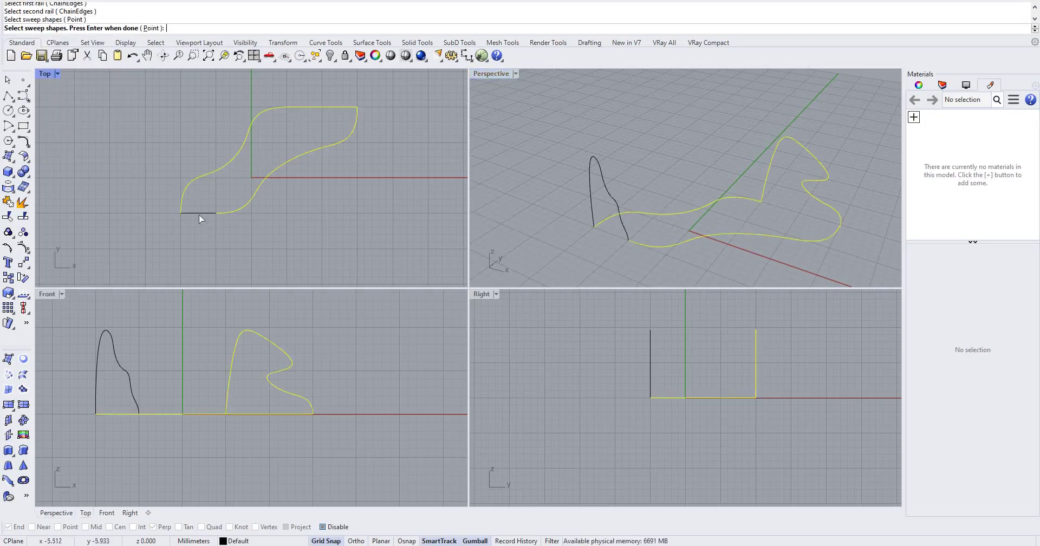
pyautogui.click(200, 219)
pyautogui.press('Return')
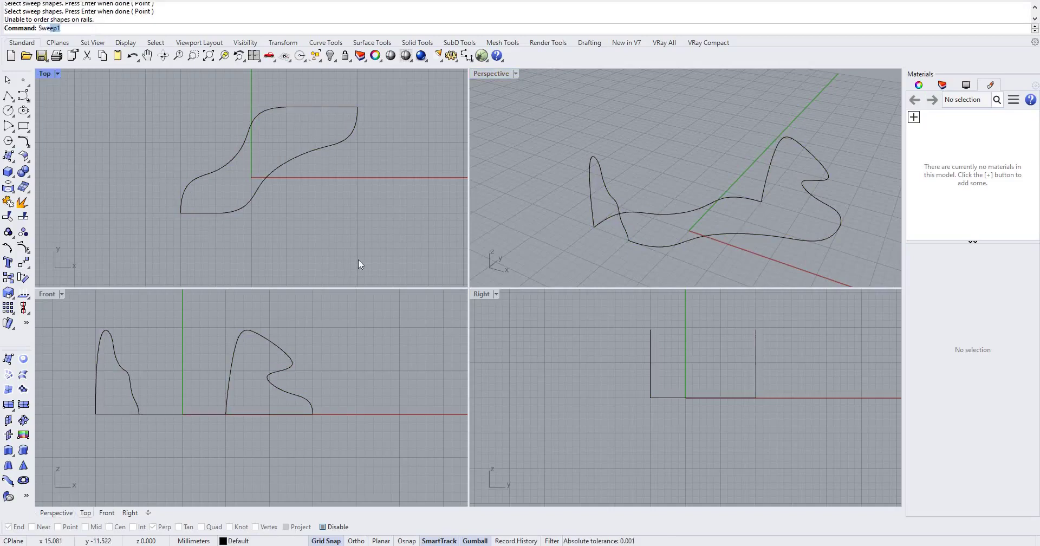
# - Start a Sweep2 with the two S-curves as rails and the two end profiles as cross sections
pyautogui.press('Down')
pyautogui.press('Return')
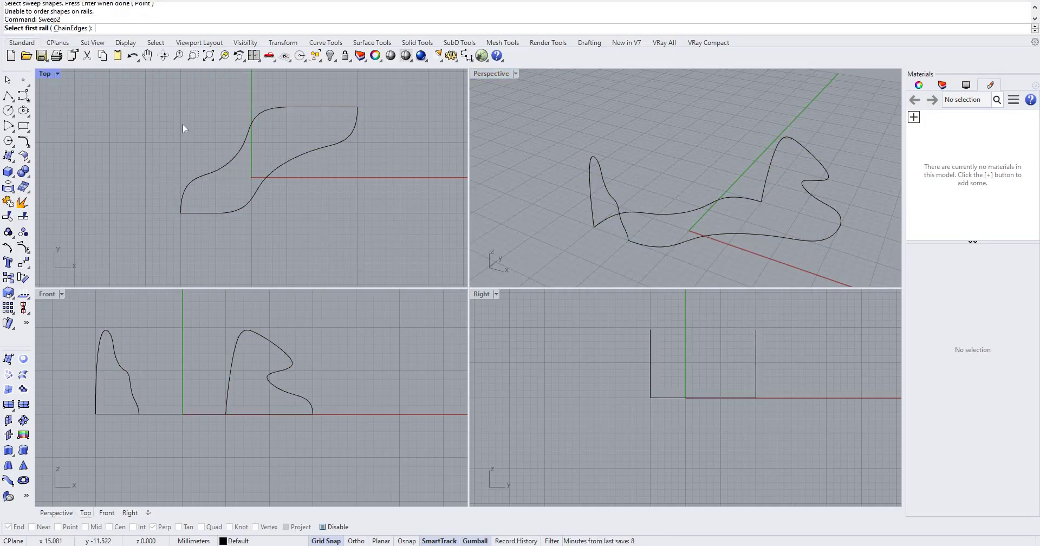
pyautogui.click(215, 176)
pyautogui.click(252, 188)
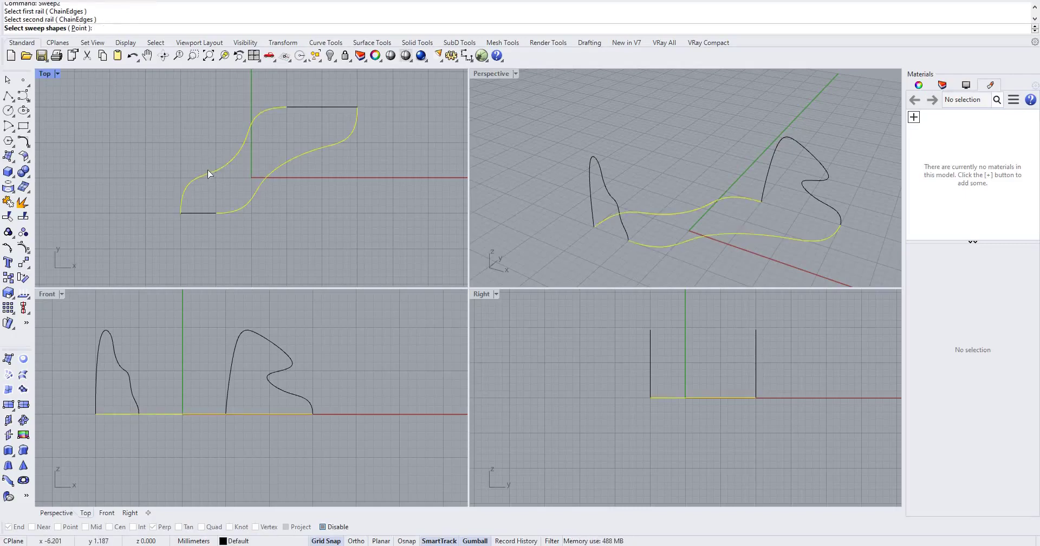
pyautogui.click(315, 111)
pyautogui.click(194, 213)
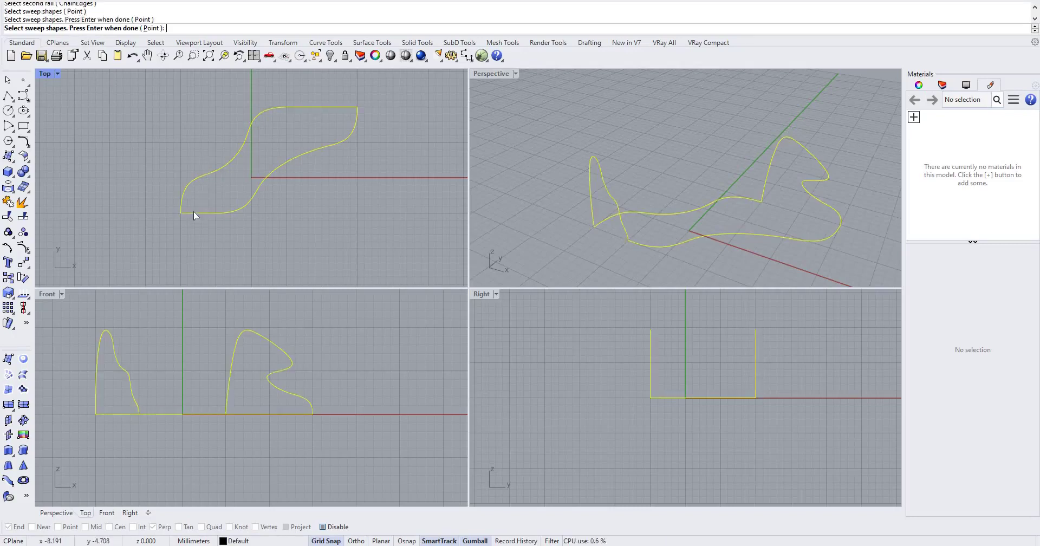
pyautogui.press('Return')
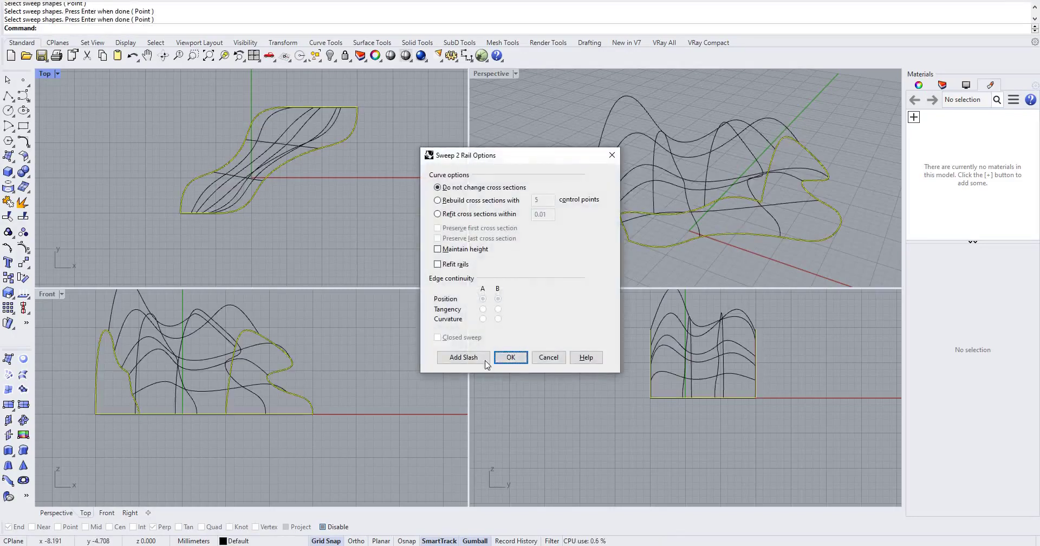
# - Set the Perspective view to Rendered display and inspect the sweep preview from several sides, with the options dialog moved clear of it
pyautogui.click(515, 74)
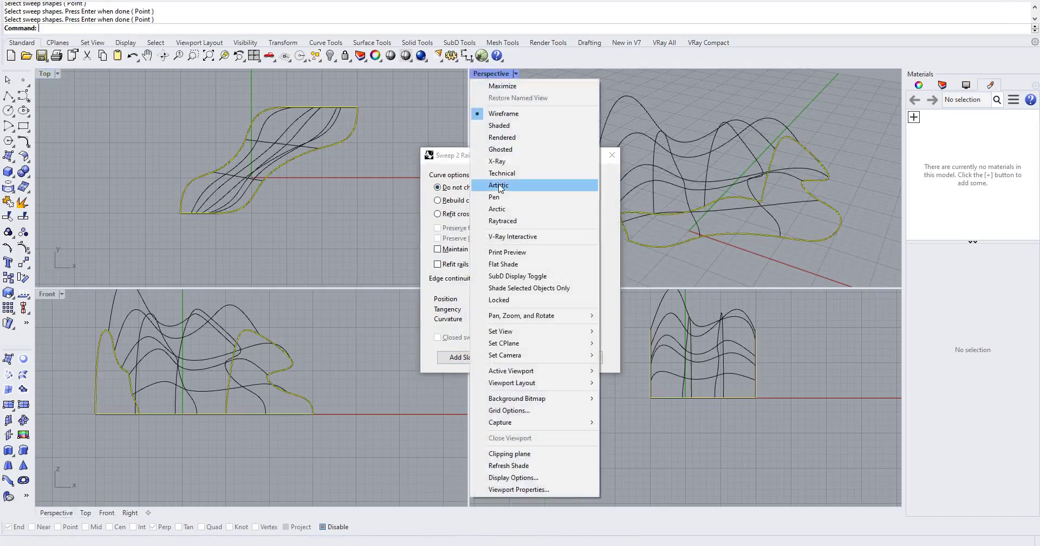
pyautogui.click(497, 137)
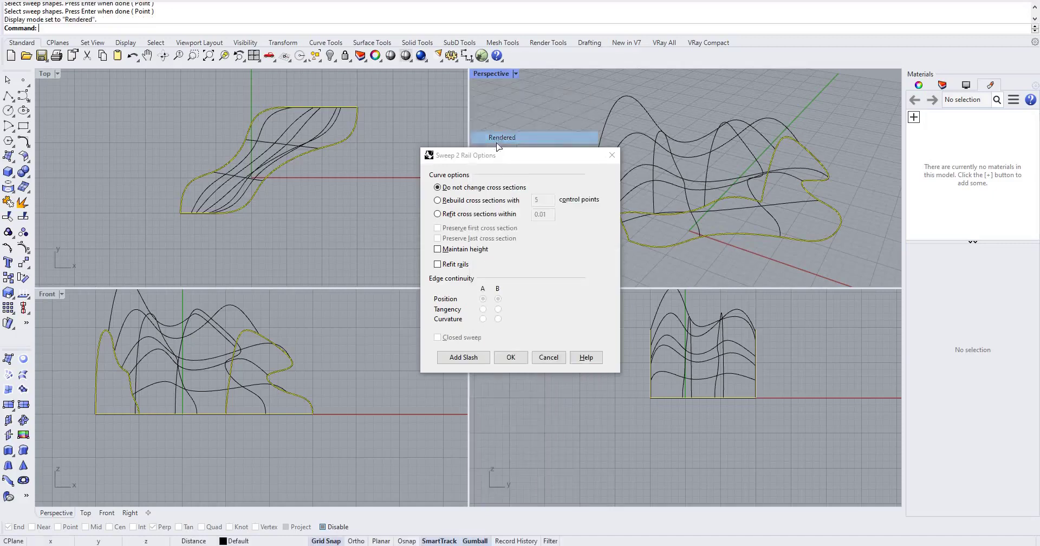
pyautogui.moveTo(496, 157); pyautogui.dragTo(354, 160)
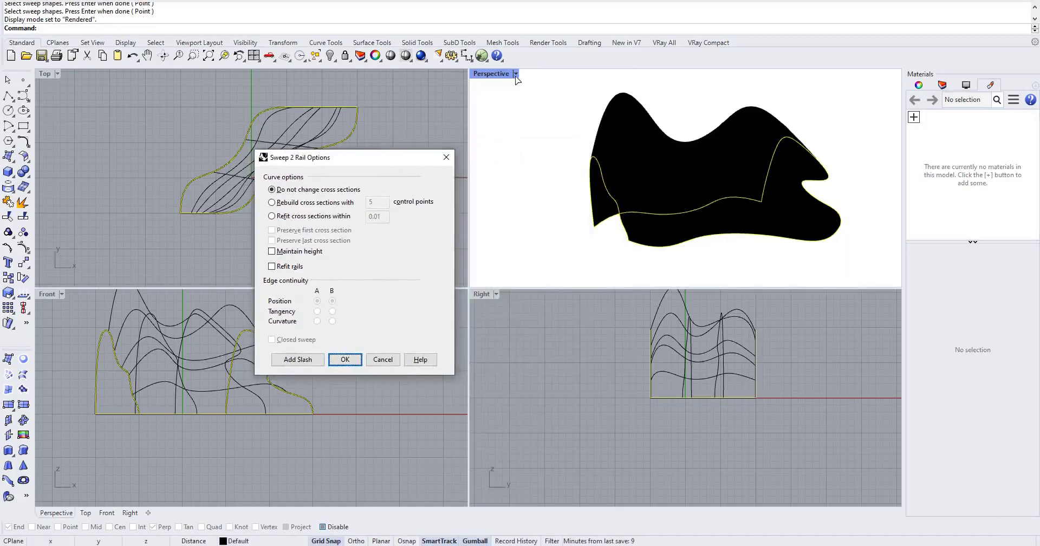
pyautogui.moveTo(579, 153)
pyautogui.mouseDown(button='right')
pyautogui.moveTo(806, 176)
pyautogui.moveTo(886, 158)
pyautogui.moveTo(782, 179)
pyautogui.mouseUp(button='right')
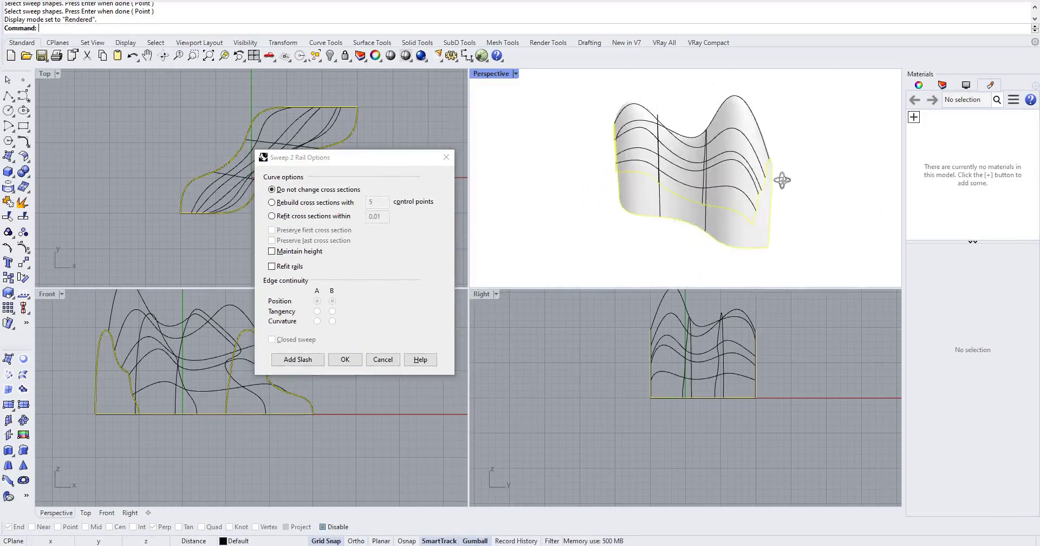
pyautogui.moveTo(658, 195)
pyautogui.mouseDown(button='right')
pyautogui.moveTo(770, 132)
pyautogui.moveTo(726, 111)
pyautogui.moveTo(685, 141)
pyautogui.moveTo(676, 160)
pyautogui.moveTo(715, 180)
pyautogui.moveTo(750, 172)
pyautogui.moveTo(760, 185)
pyautogui.moveTo(680, 210)
pyautogui.moveTo(658, 245)
pyautogui.moveTo(694, 271)
pyautogui.moveTo(675, 209)
pyautogui.moveTo(703, 185)
pyautogui.mouseUp(button='right')
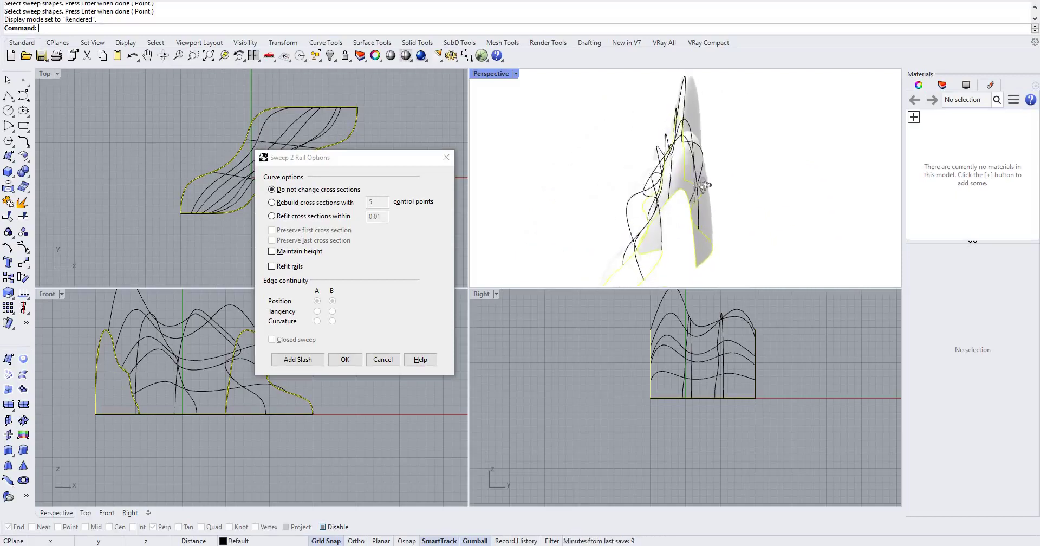
pyautogui.moveTo(626, 216); pyautogui.dragTo(577, 239, button='right')
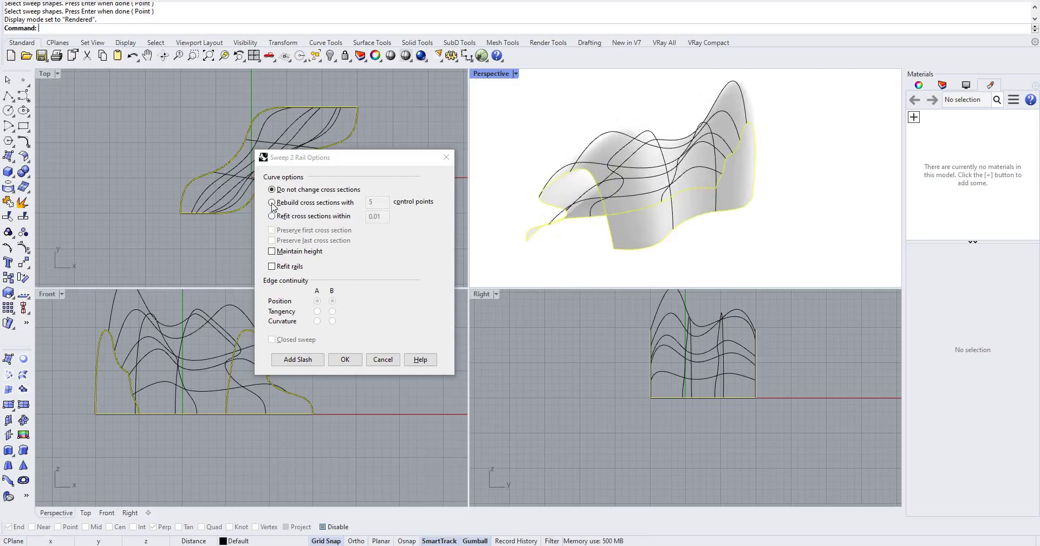
# - Set the sweep to rebuild cross sections with 5 control points and examine the smoothed preview from several sides
pyautogui.click(272, 203)
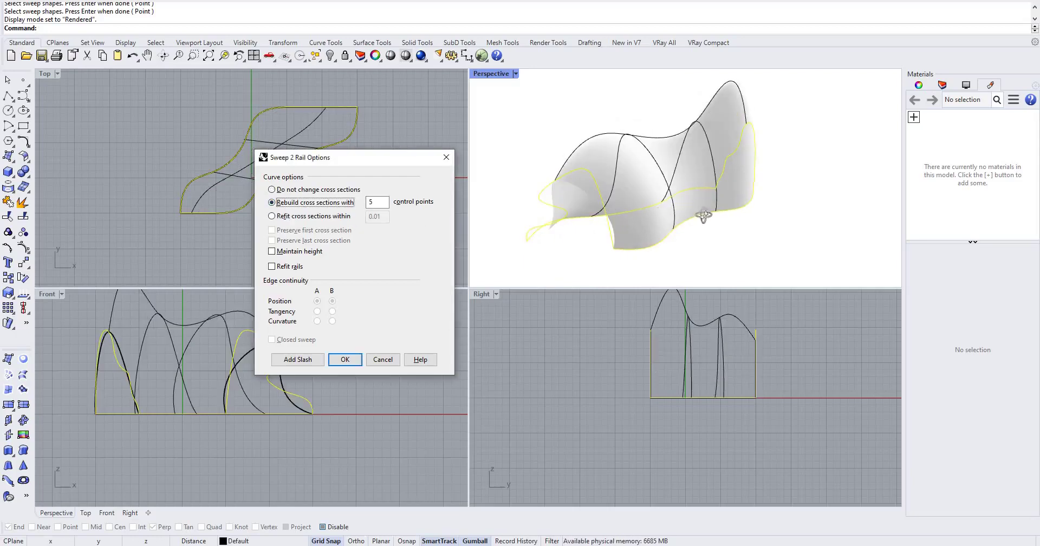
pyautogui.moveTo(703, 216); pyautogui.dragTo(742, 158, button='right')
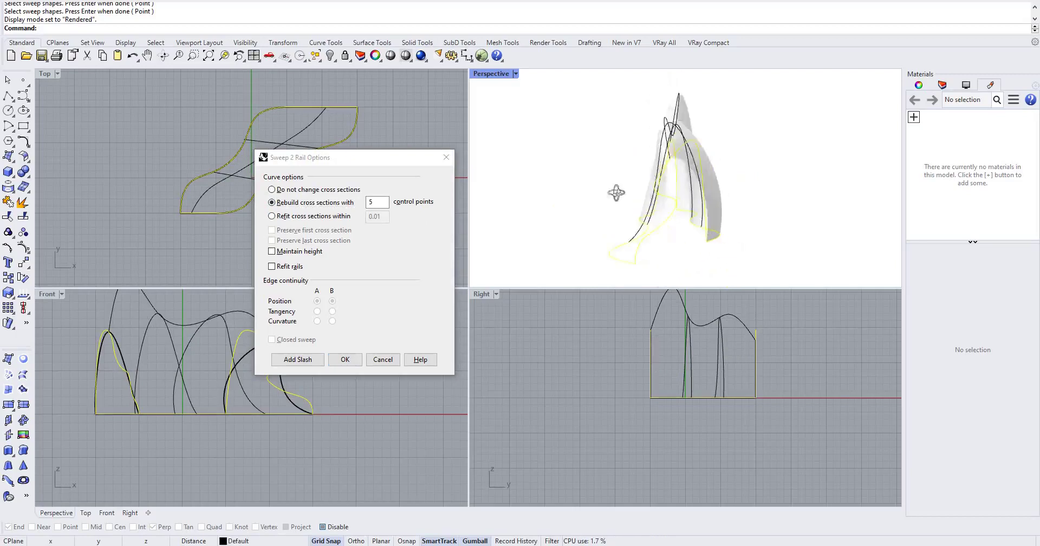
pyautogui.moveTo(616, 192); pyautogui.dragTo(838, 197, button='right')
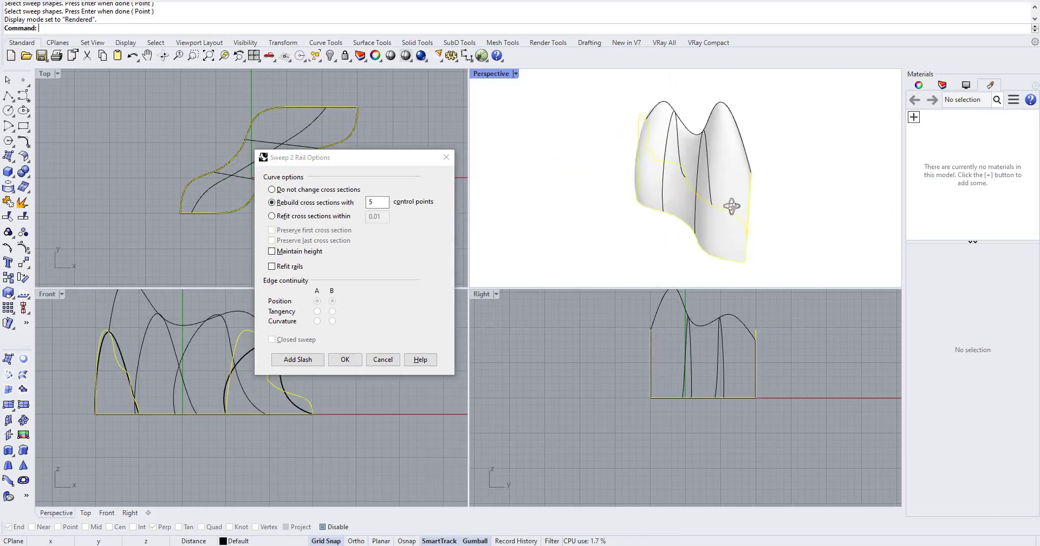
pyautogui.moveTo(731, 206); pyautogui.dragTo(679, 187, button='right')
# - Preview the sweep in the Pen display mode in the Perspective view, and switch that view to Artistic
pyautogui.click(516, 73)
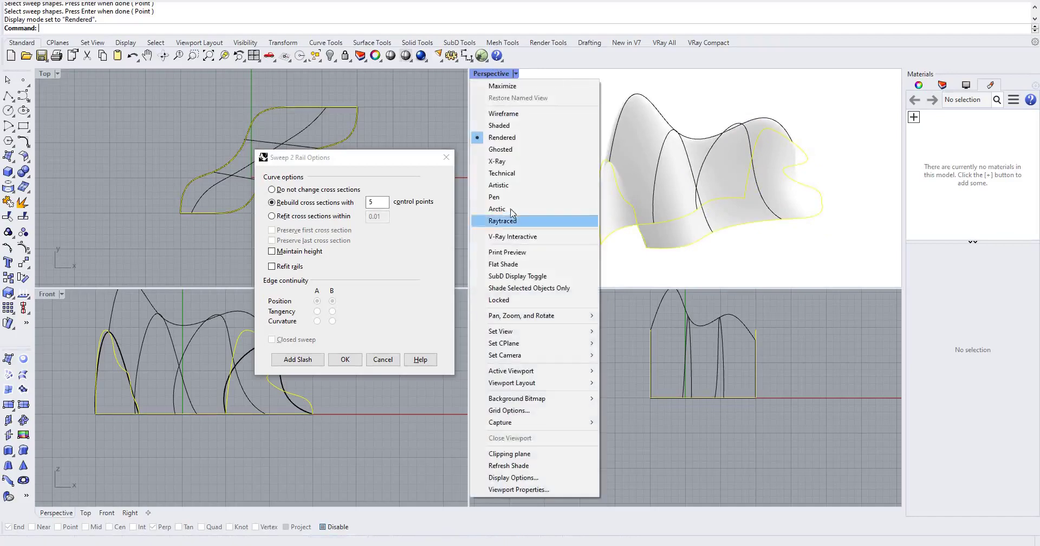
pyautogui.click(507, 197)
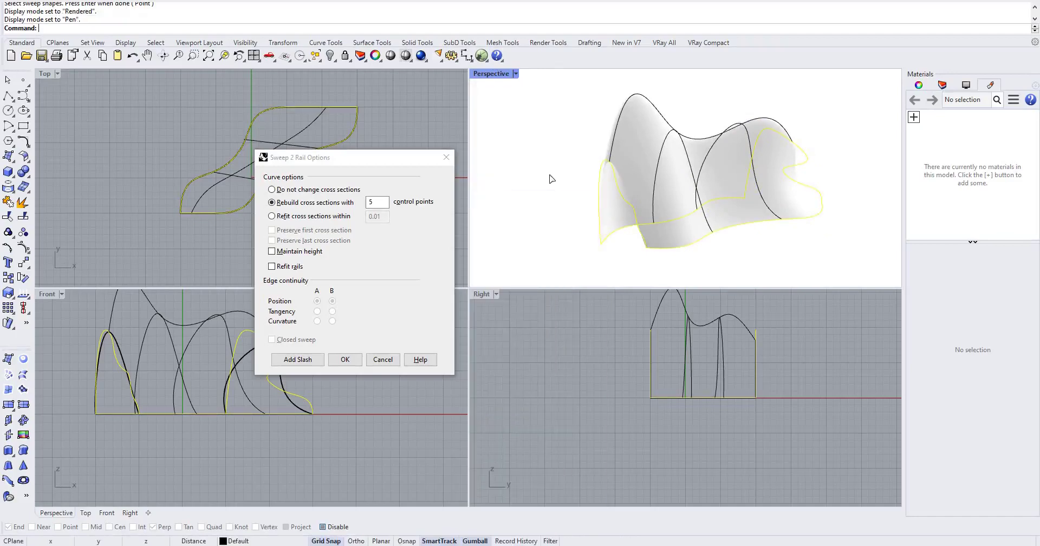
pyautogui.moveTo(683, 146); pyautogui.dragTo(524, 87, button='right')
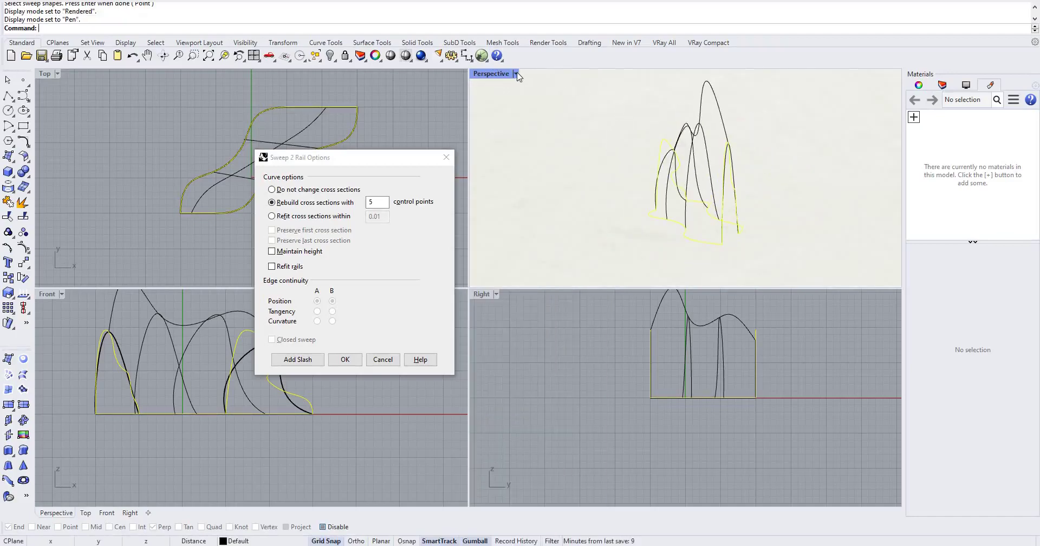
pyautogui.click(515, 73)
pyautogui.click(533, 183)
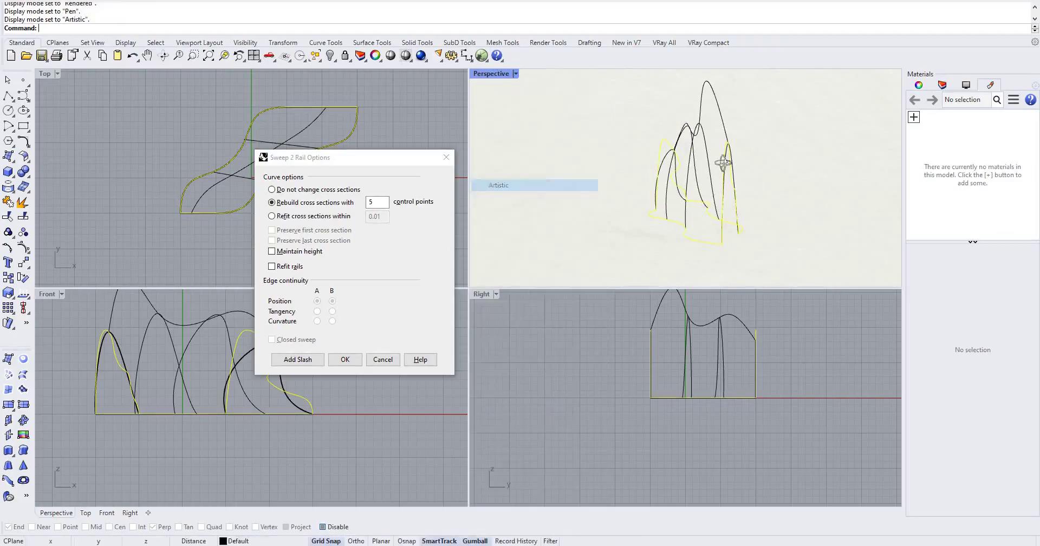
# - Examine the sweep preview in Artistic display, and switch the Perspective view to Technical to inspect it from another side
pyautogui.moveTo(638, 161); pyautogui.dragTo(517, 76, button='right')
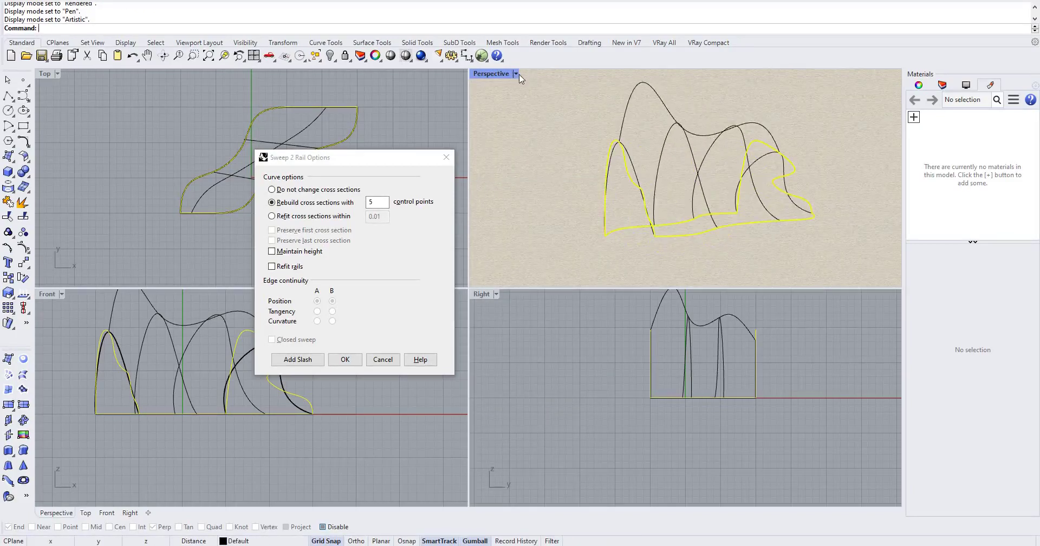
pyautogui.click(515, 73)
pyautogui.click(542, 172)
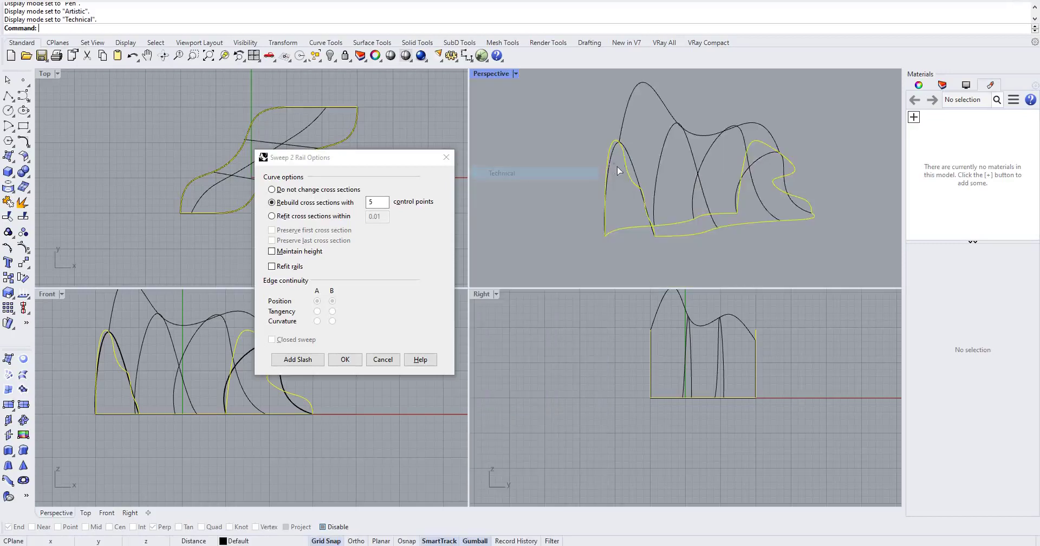
pyautogui.moveTo(618, 172); pyautogui.dragTo(518, 74, button='right')
# - Set the Perspective view to Raytraced display and inspect the sweep preview from several sides
pyautogui.click(515, 73)
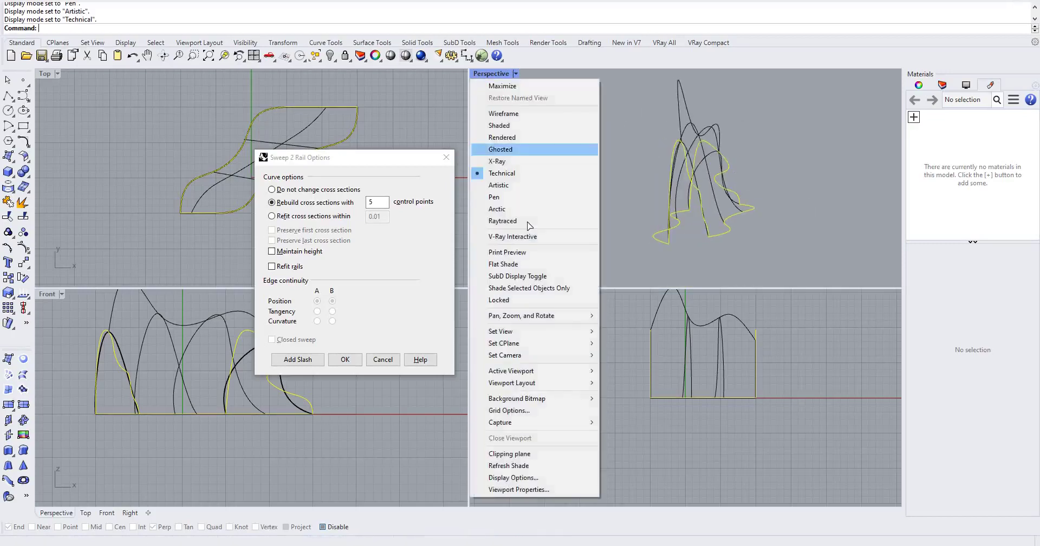
pyautogui.click(528, 222)
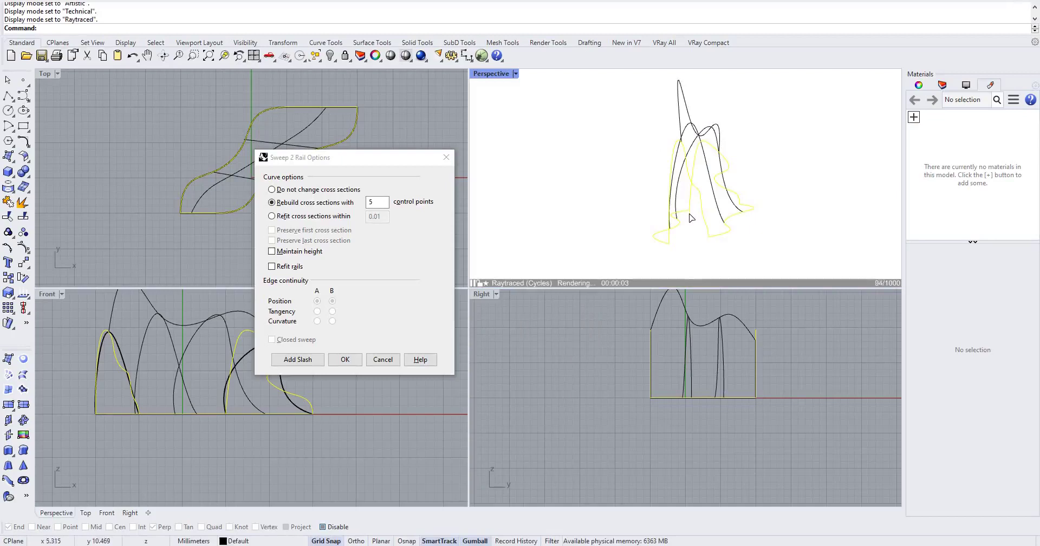
pyautogui.moveTo(673, 249); pyautogui.dragTo(637, 195, button='right')
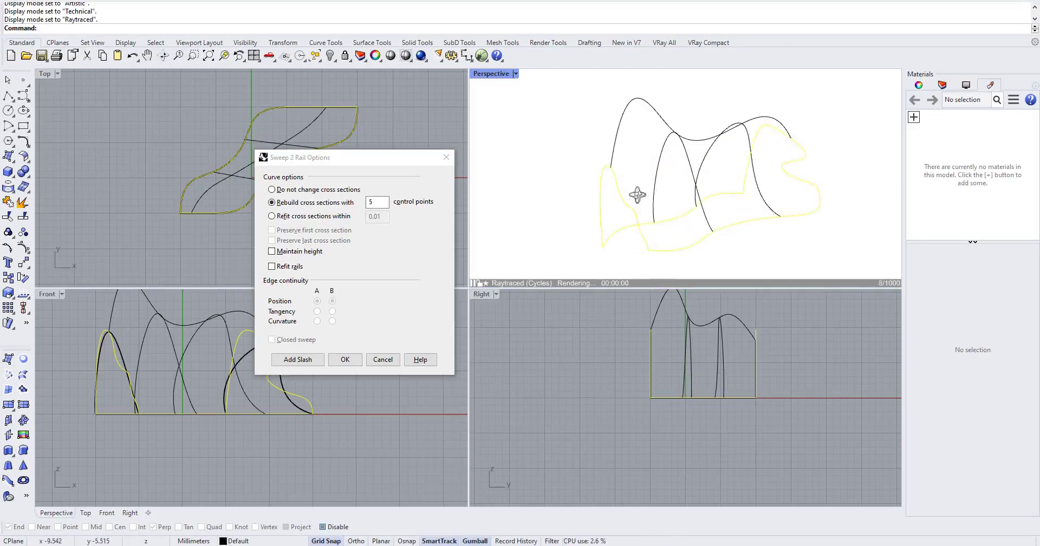
pyautogui.moveTo(701, 160); pyautogui.dragTo(632, 219, button='right')
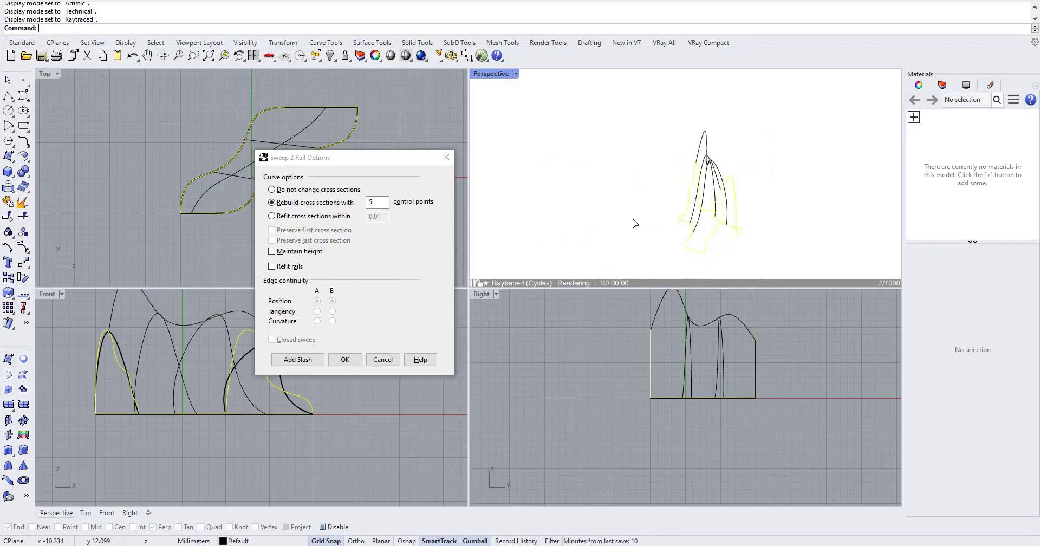
# - Compare the sweep preview in Pen and Rendered display, and set the Perspective view to Shaded
pyautogui.click(515, 73)
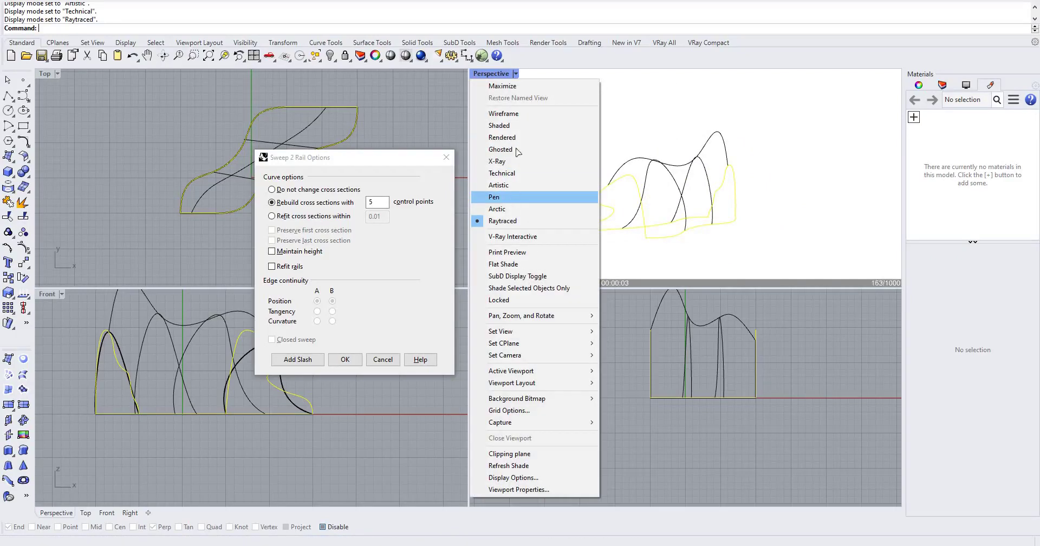
pyautogui.click(515, 196)
pyautogui.click(516, 73)
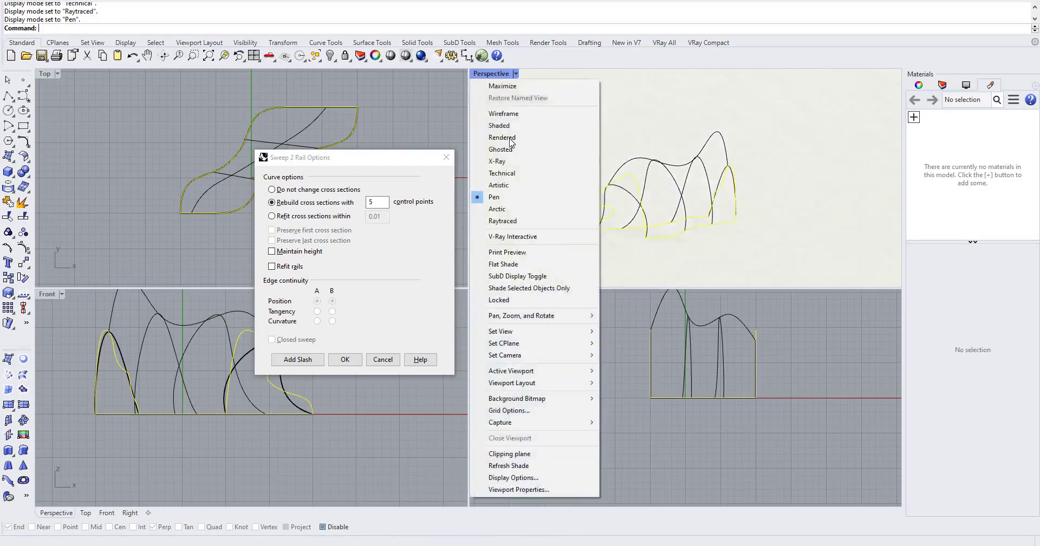
pyautogui.press('Return')
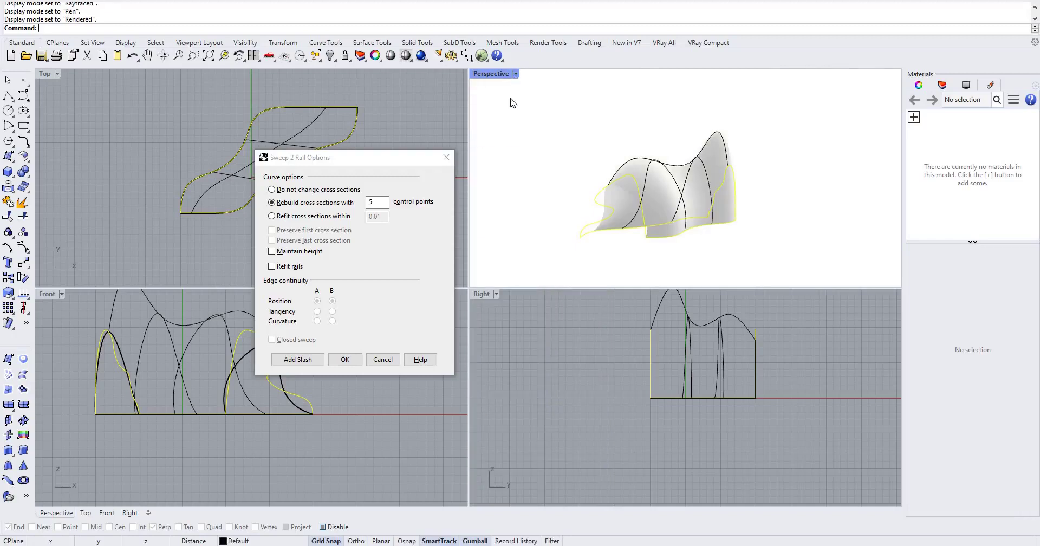
pyautogui.click(515, 73)
pyautogui.click(514, 125)
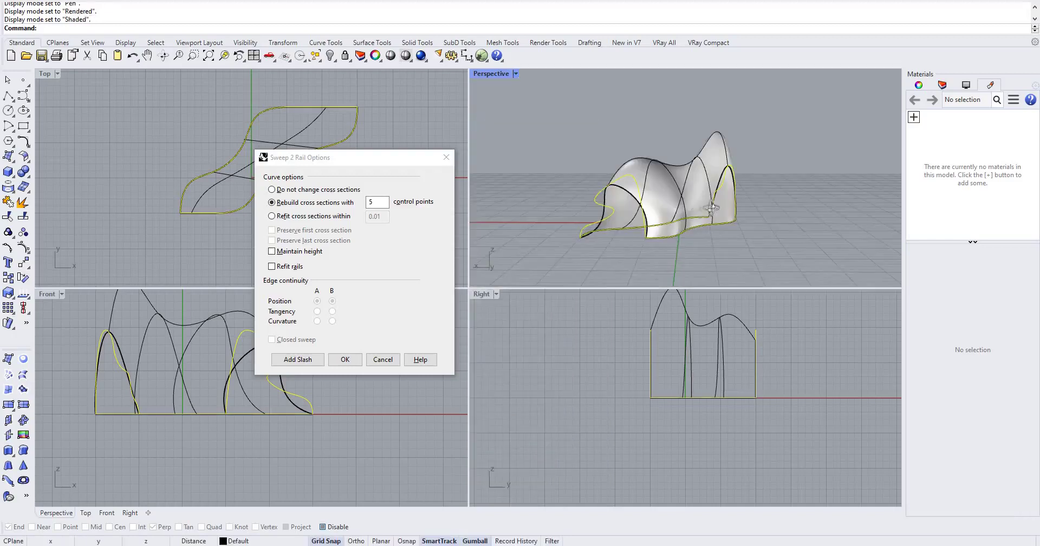
pyautogui.moveTo(711, 208); pyautogui.dragTo(591, 208, button='right')
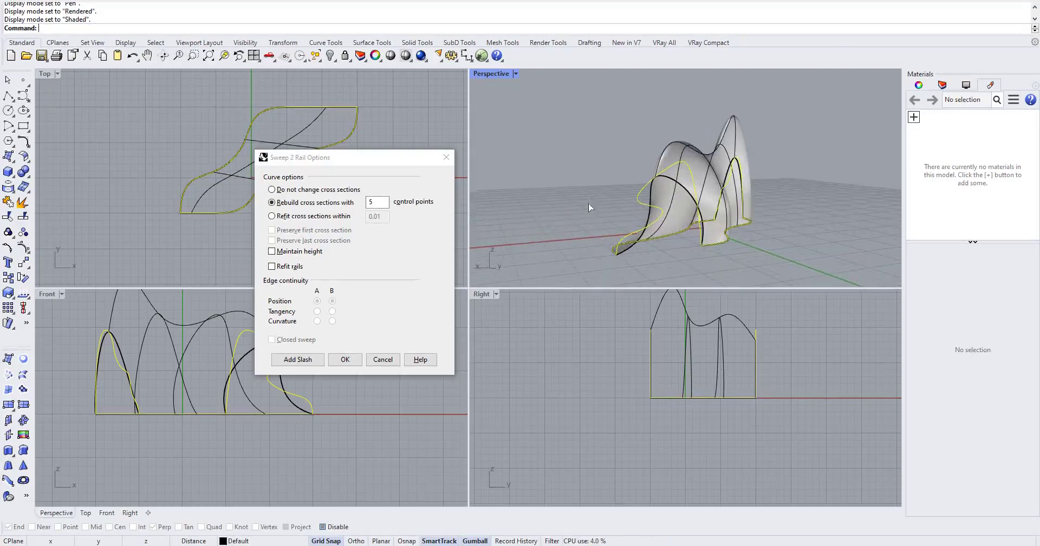
# - Preview the sweep with unchanged cross sections and with cross sections refit within 0.01, inspecting each from several sides
pyautogui.click(318, 190)
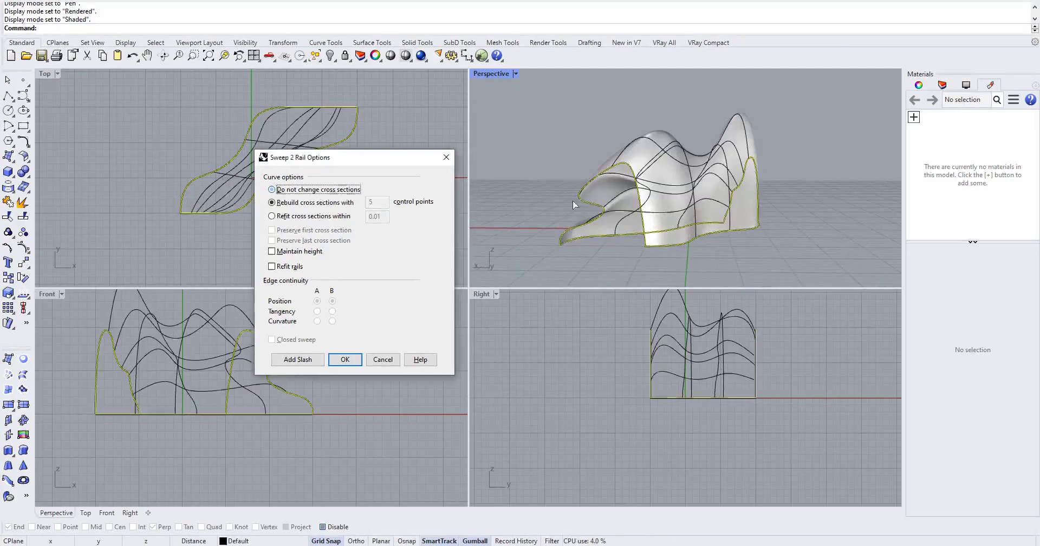
pyautogui.moveTo(696, 211); pyautogui.dragTo(549, 172, button='right')
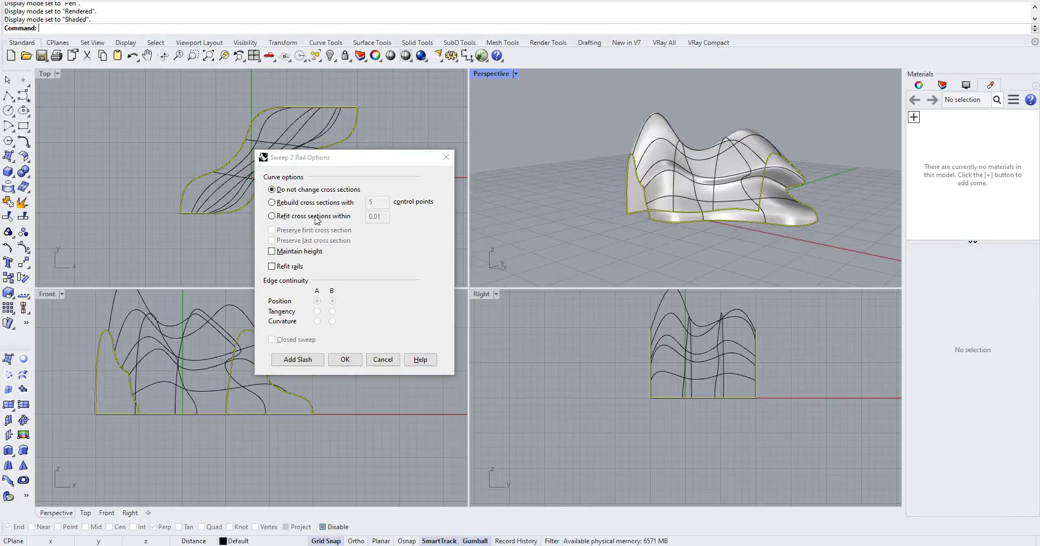
pyautogui.click(346, 217)
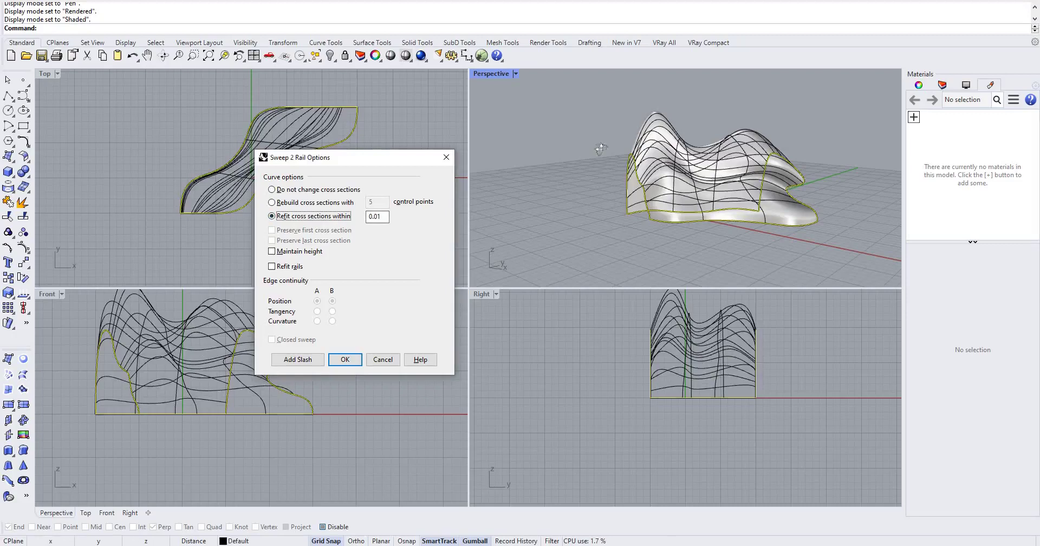
pyautogui.moveTo(601, 149); pyautogui.dragTo(258, 282, button='right')
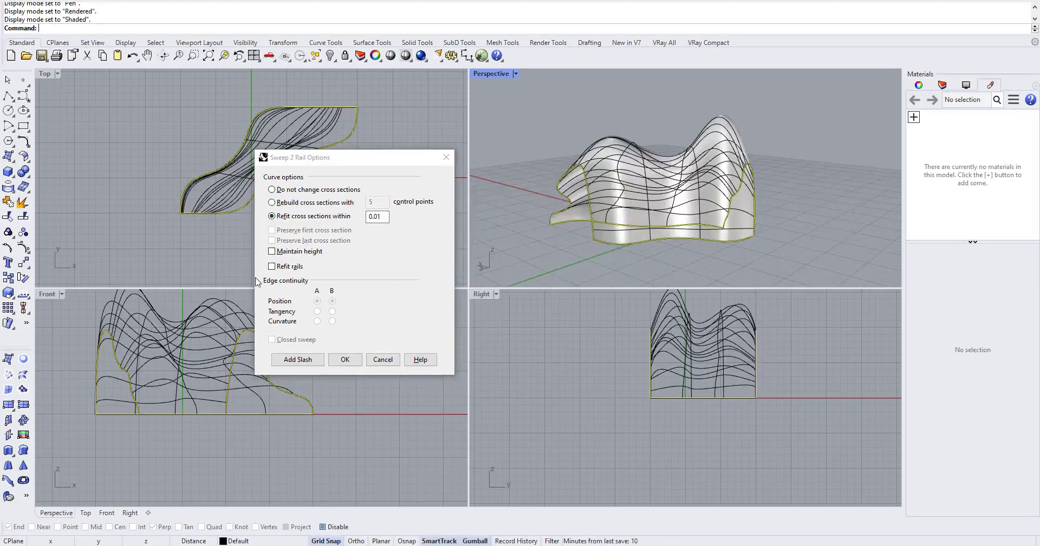
# - Try Maintain height and Refit rails on the refitted sweep, inspect the preview, and turn both options off
pyautogui.click(272, 251)
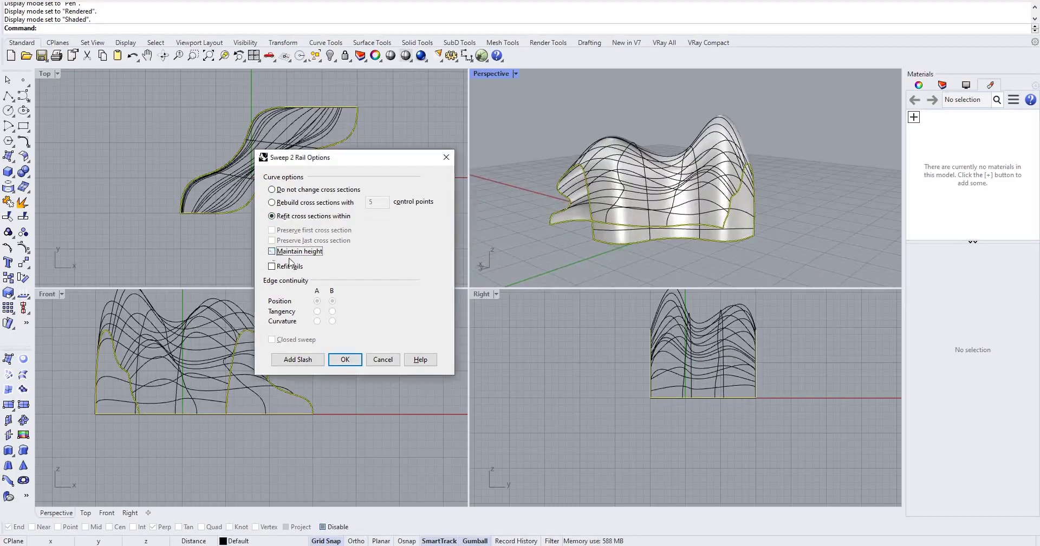
pyautogui.moveTo(604, 234); pyautogui.dragTo(817, 206, button='right')
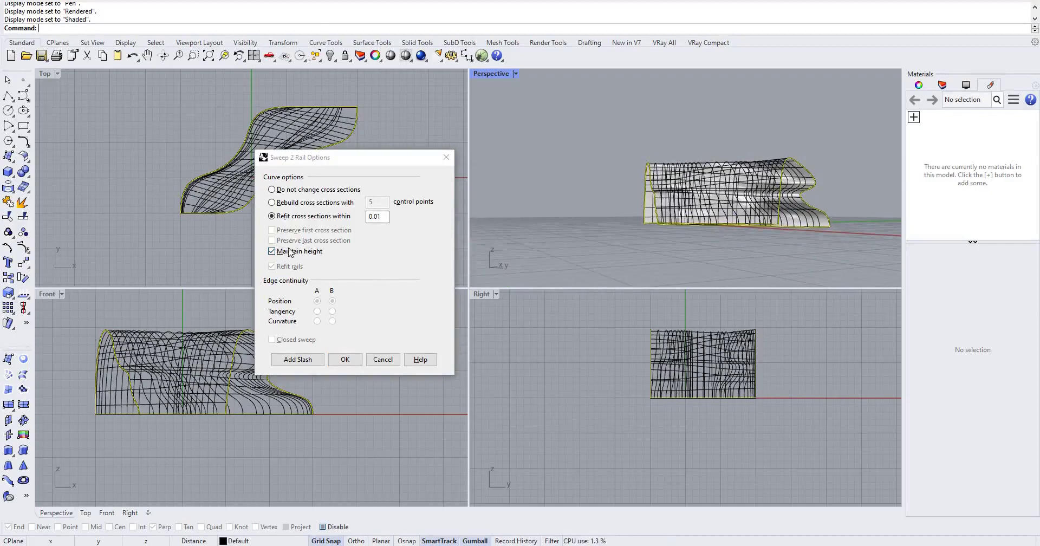
pyautogui.click(282, 252)
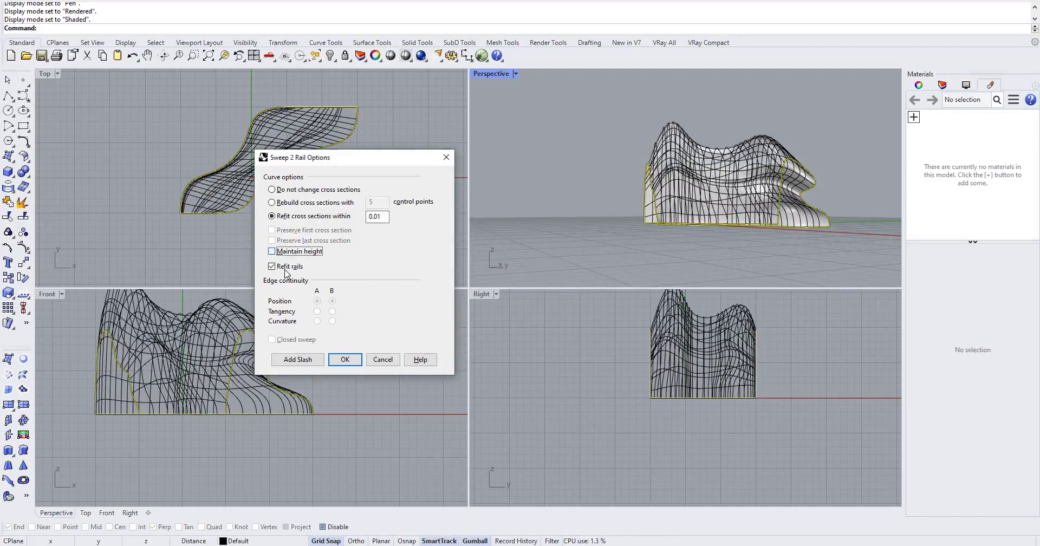
pyautogui.click(284, 270)
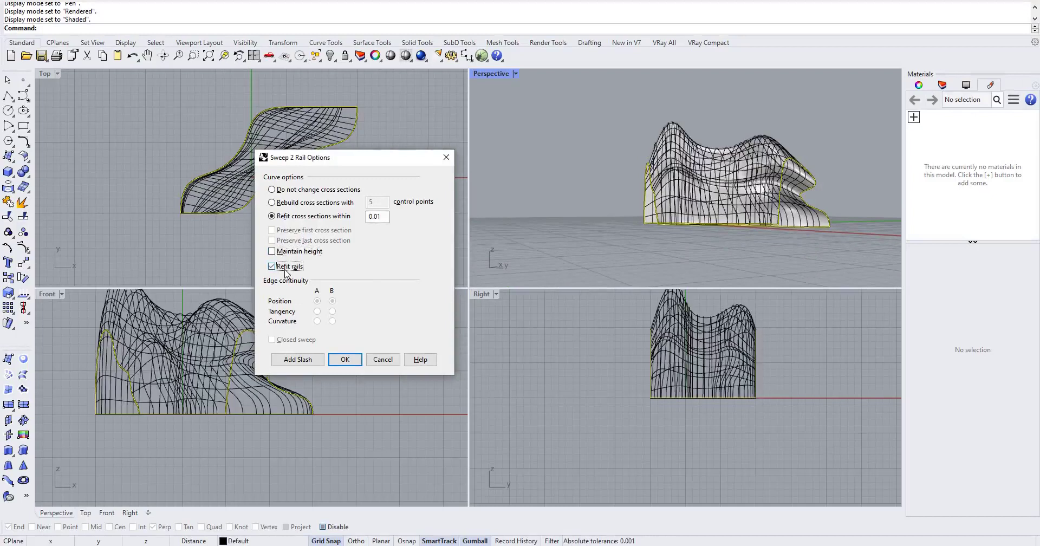
pyautogui.click(286, 268)
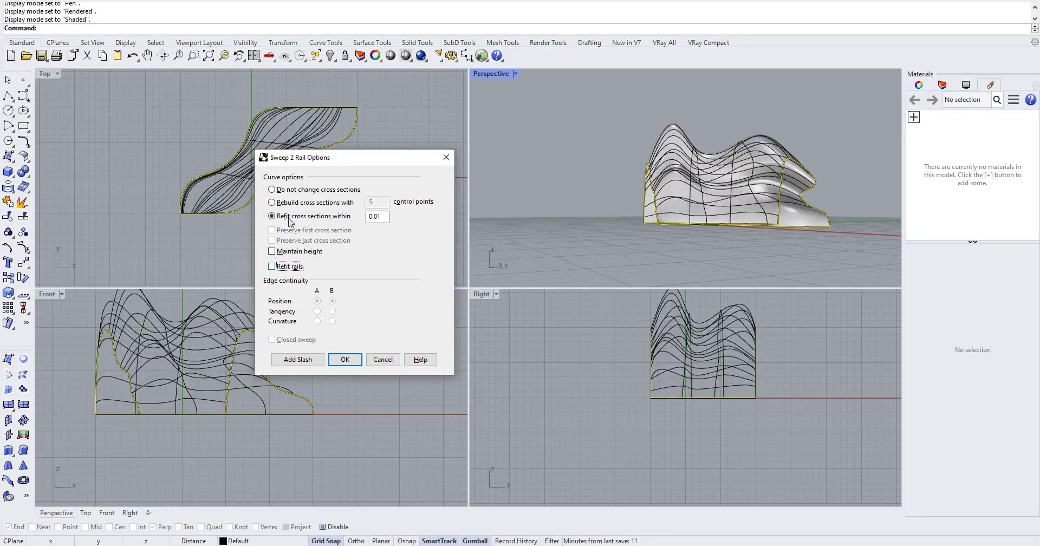
# - Leave the cross sections unchanged and enable Refit rails, comparing the preview with and without rail refitting
pyautogui.hotkey('alt', 'd')
pyautogui.click(287, 268)
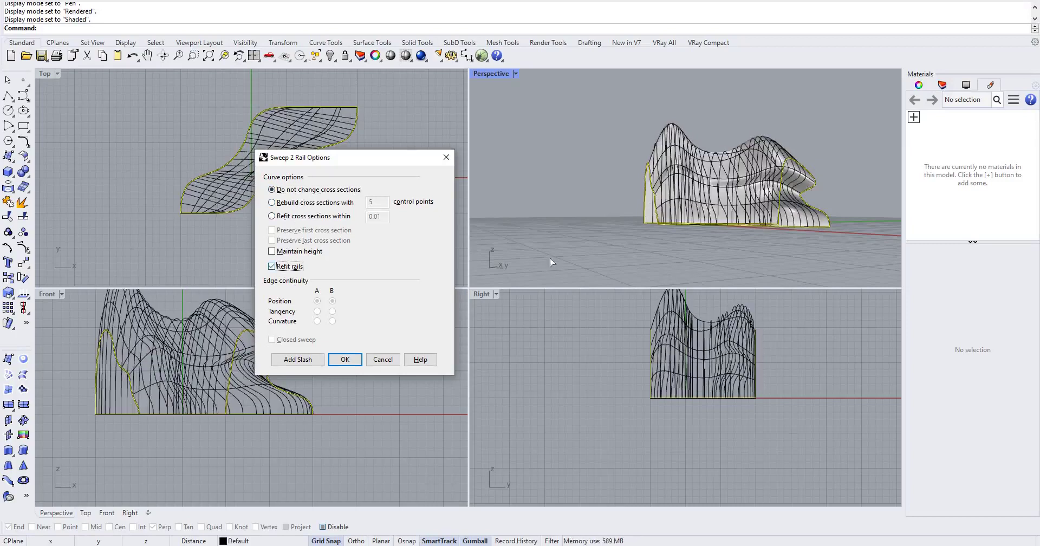
pyautogui.moveTo(692, 250); pyautogui.dragTo(447, 276, button='right')
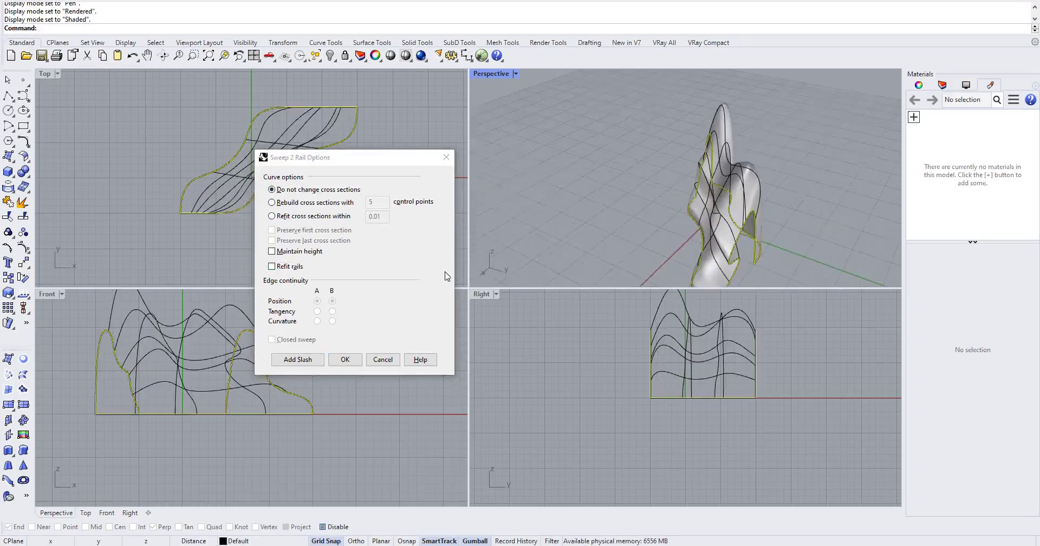
pyautogui.click(286, 267)
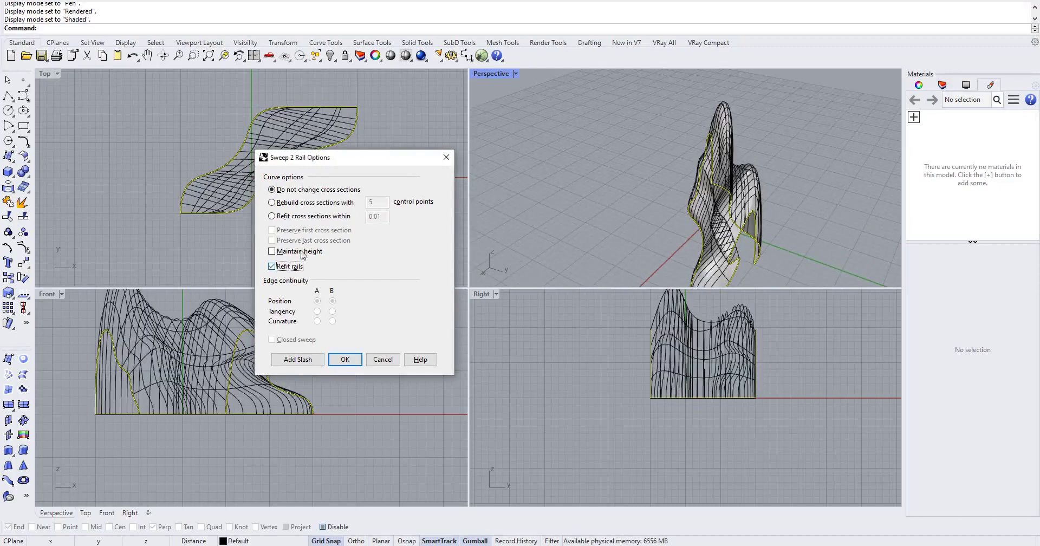
# - Toggle Maintain height on and off to compare its effect on the sweep with unchanged cross sections
pyautogui.click(305, 254)
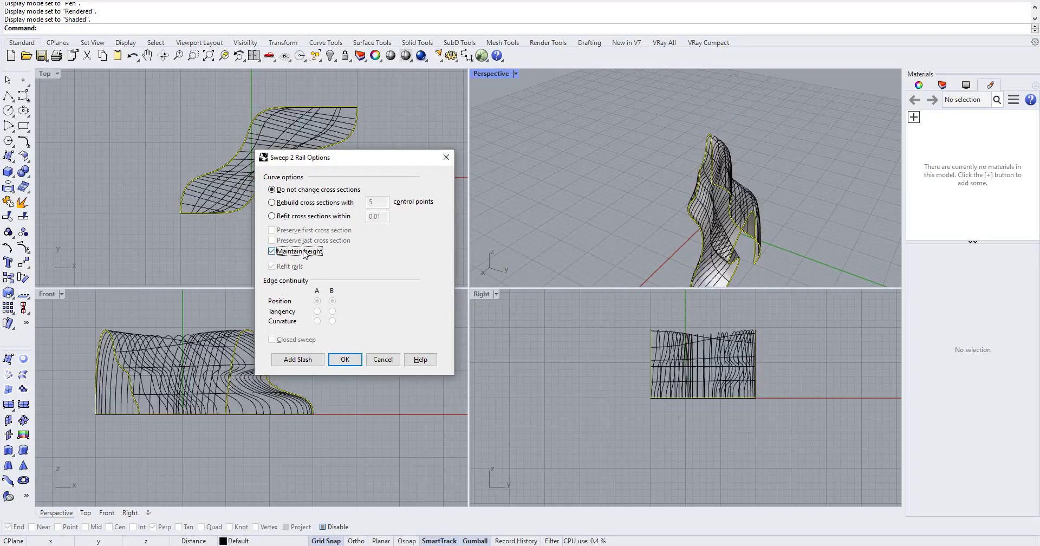
pyautogui.click(303, 251)
pyautogui.click(302, 251)
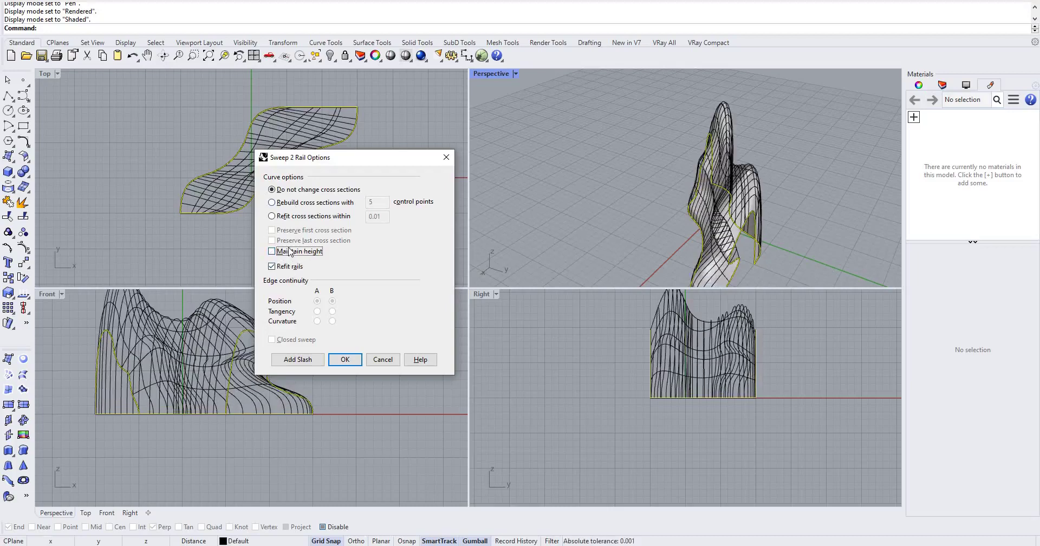
pyautogui.press('Tab')
pyautogui.press('space')
pyautogui.click(290, 252)
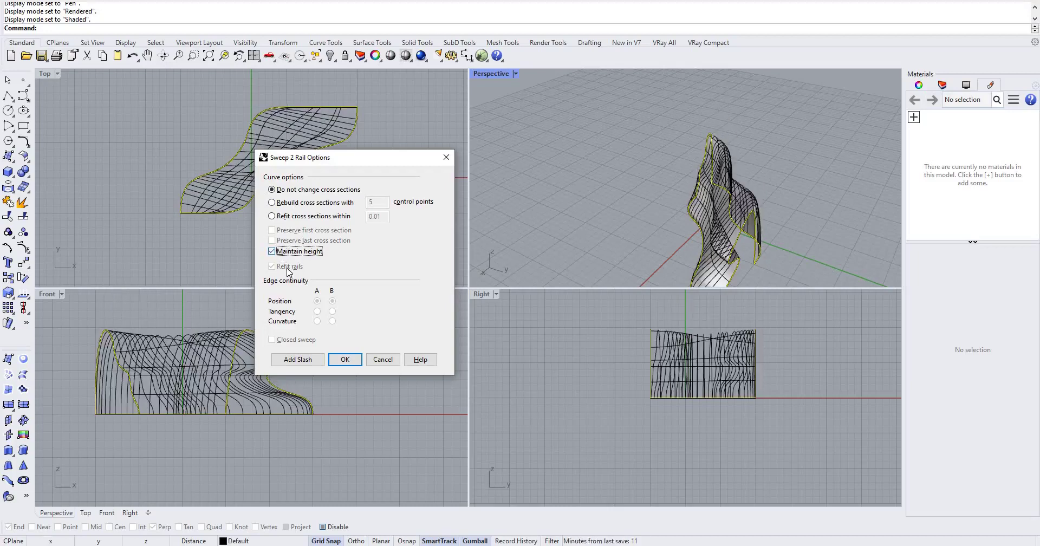
pyautogui.click(286, 253)
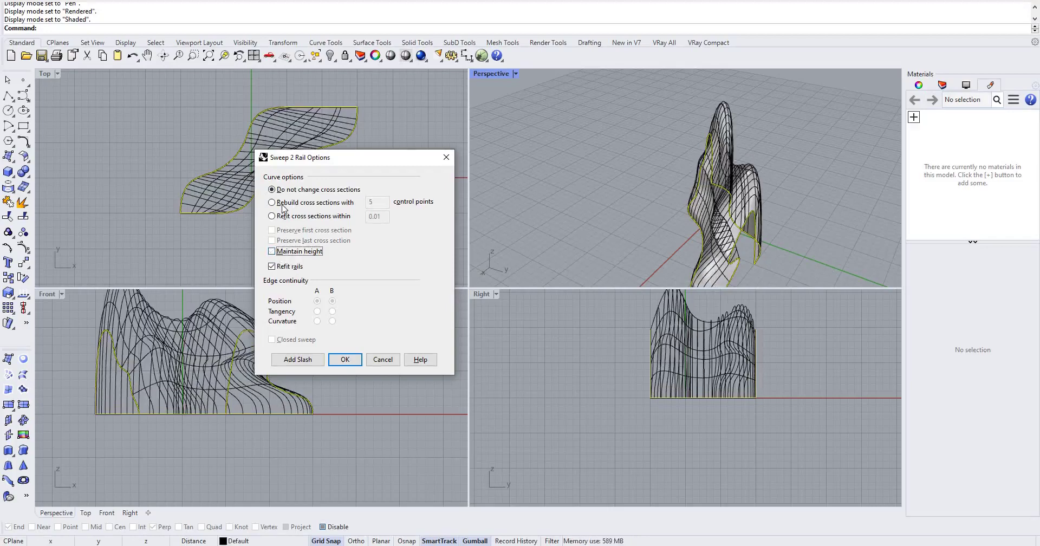
# - Rebuild the cross sections with 5 control points while keeping Refit rails enabled, and inspect the preview from several sides
pyautogui.press('space')
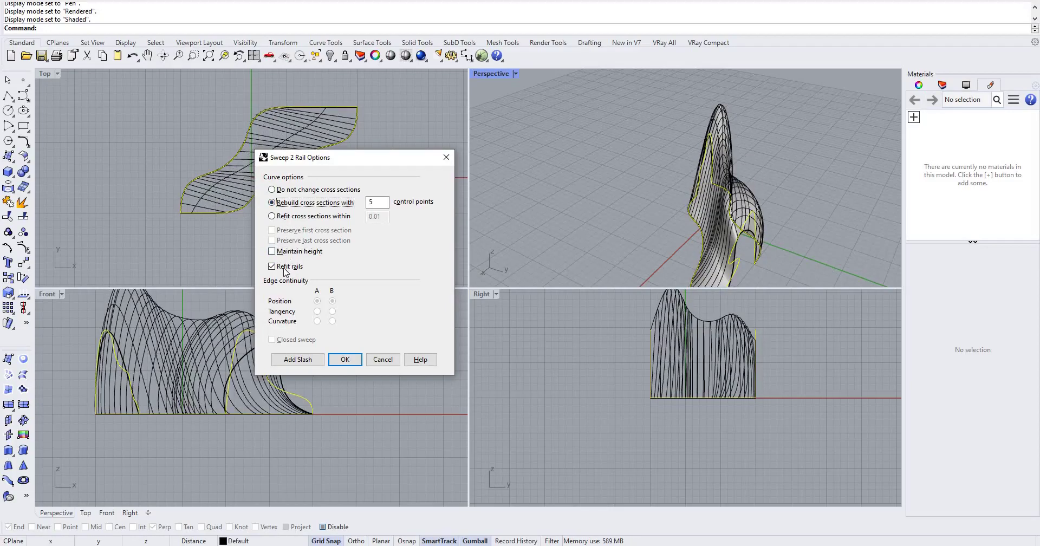
pyautogui.click(285, 267)
pyautogui.press('space')
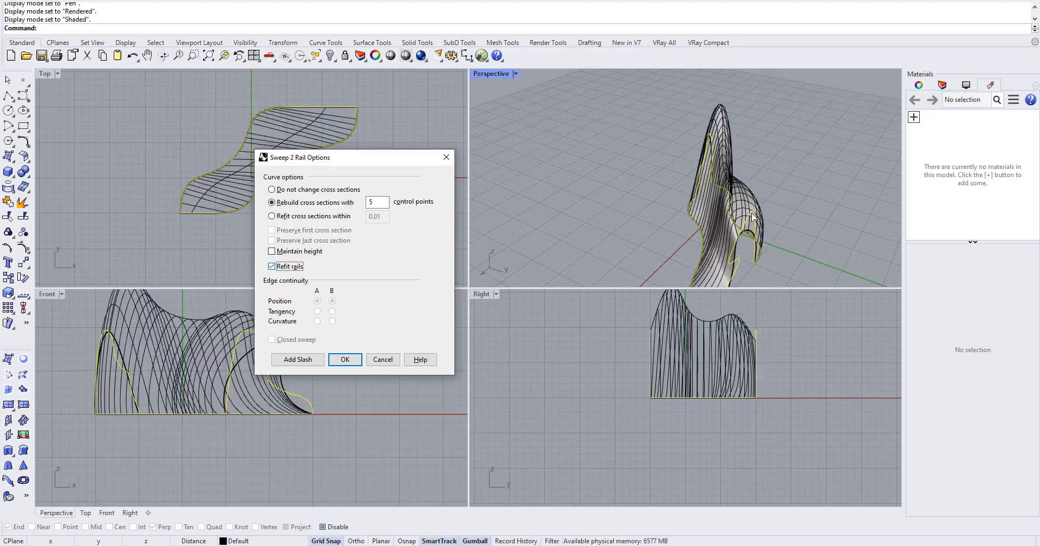
pyautogui.moveTo(823, 173); pyautogui.dragTo(542, 195, button='right')
pyautogui.moveTo(517, 226); pyautogui.dragTo(329, 186, button='right')
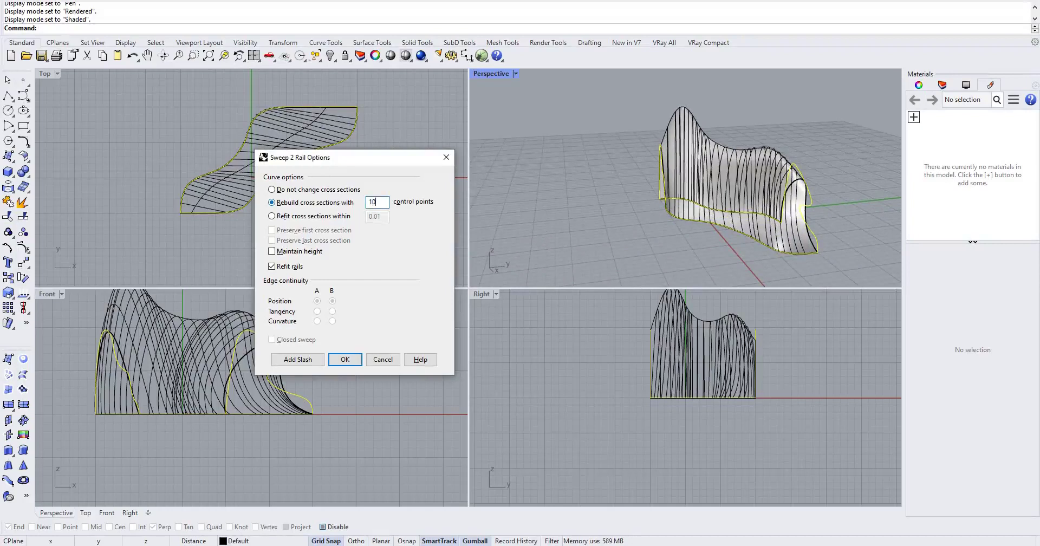
# - Preview the sweep with cross sections rebuilt to 10 and to 6 control points
pyautogui.press('Return')
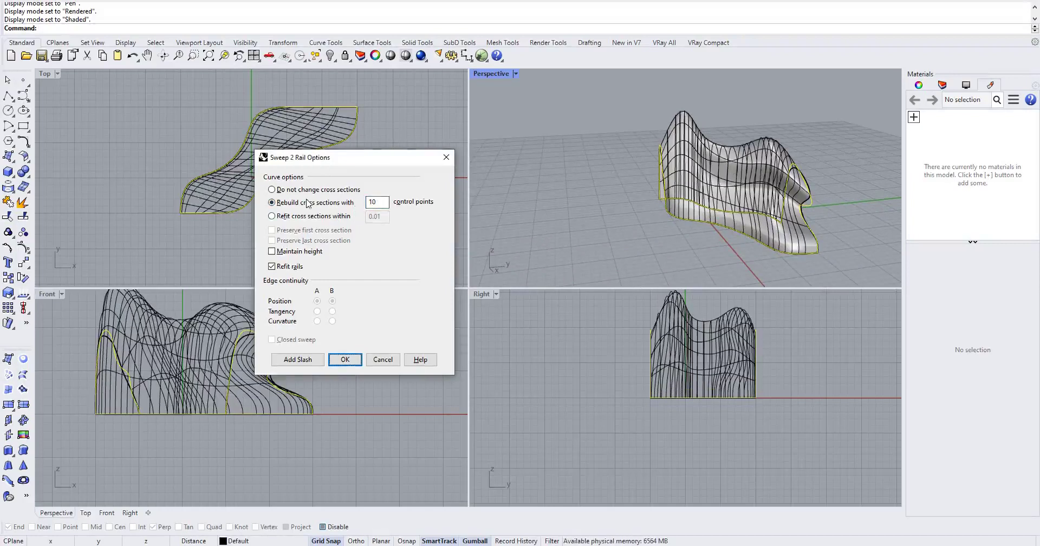
pyautogui.press('Tab')
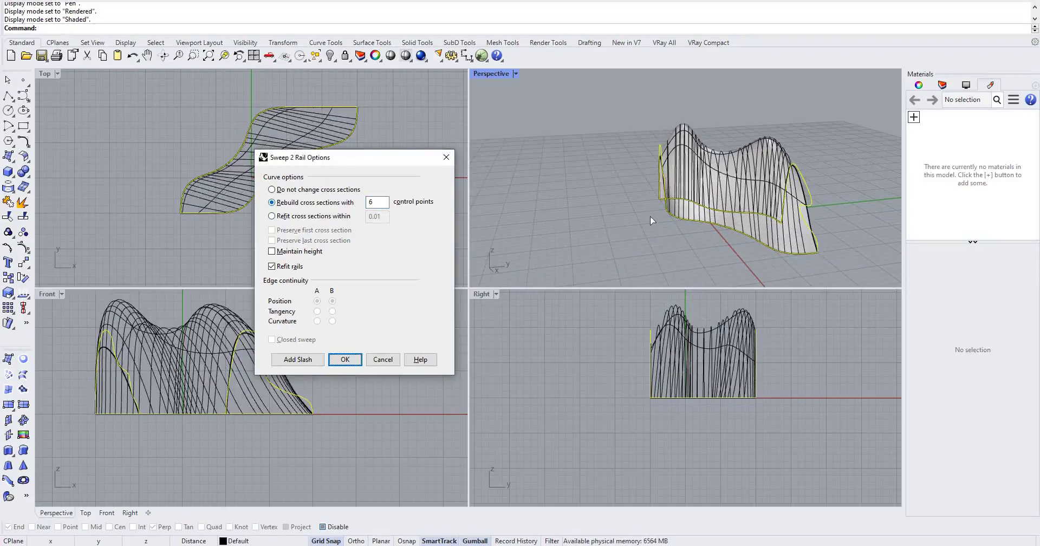
pyautogui.moveTo(531, 218); pyautogui.dragTo(370, 206, button='right')
# - Set the cross-section rebuild to 7 control points and inspect the resulting preview from several sides
pyautogui.click(336, 208)
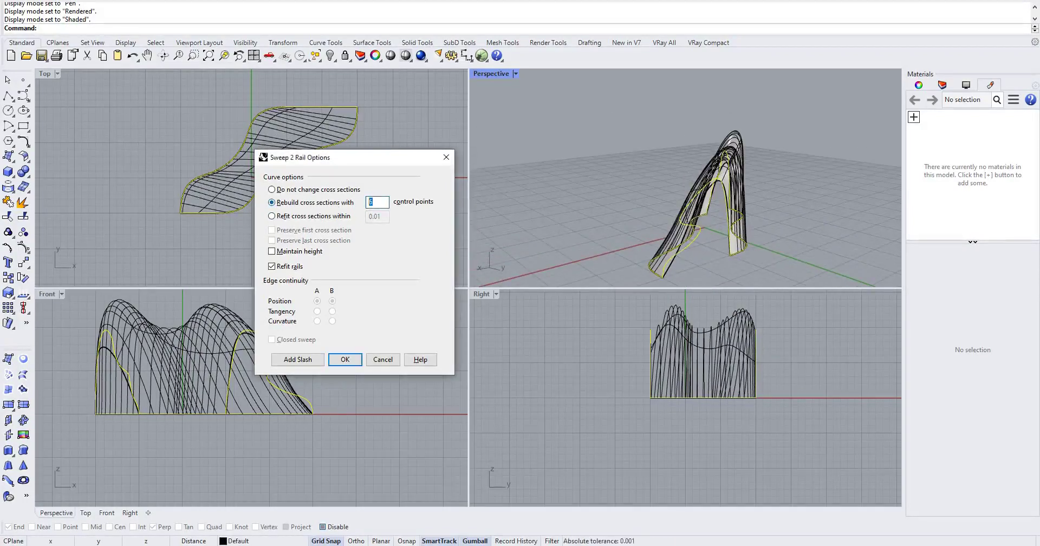
pyautogui.press('Tab')
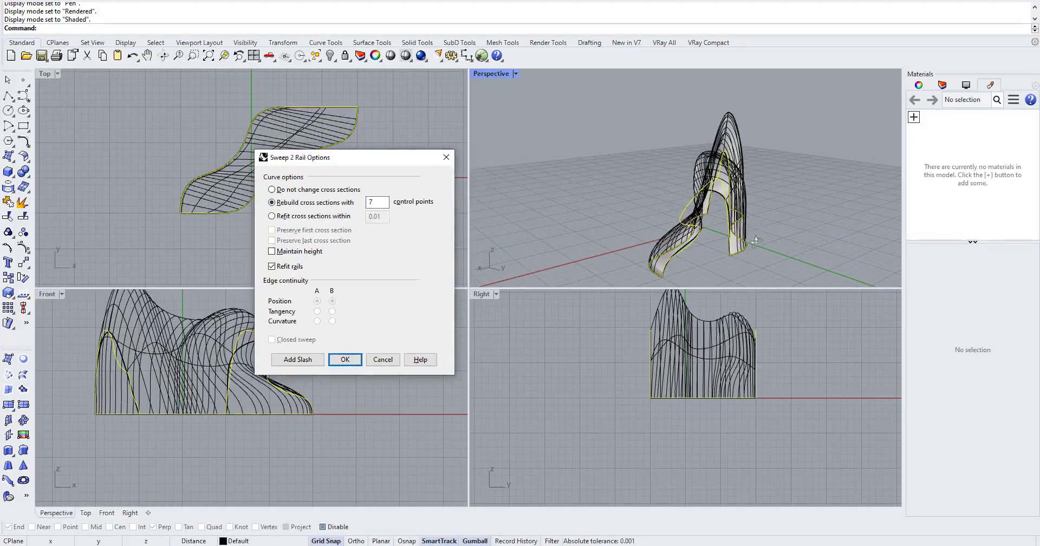
pyautogui.moveTo(735, 215); pyautogui.dragTo(382, 191, button='right')
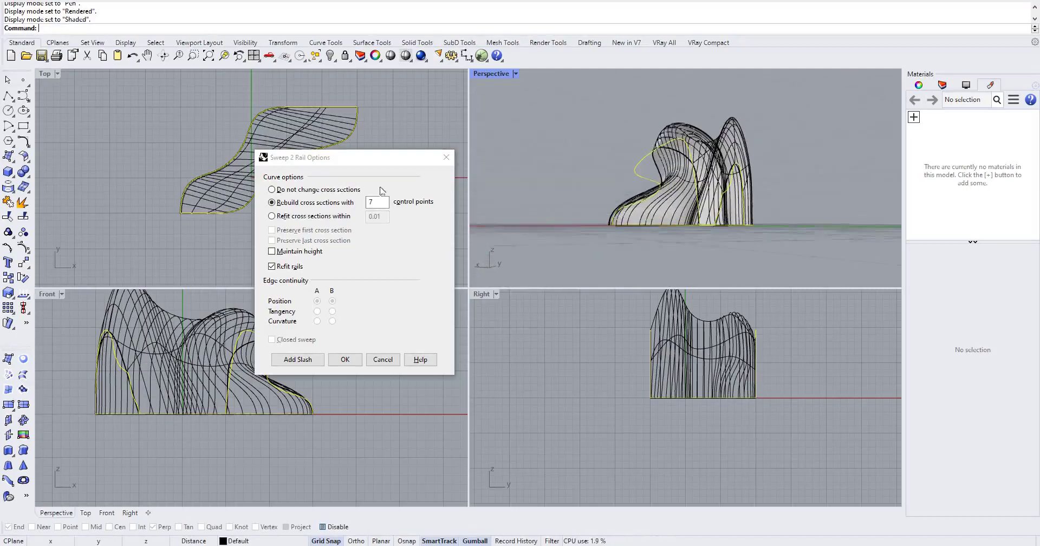
# - Leave the cross sections unchanged, turn off Refit rails, and create the two-rail sweep surface
pyautogui.click(304, 206)
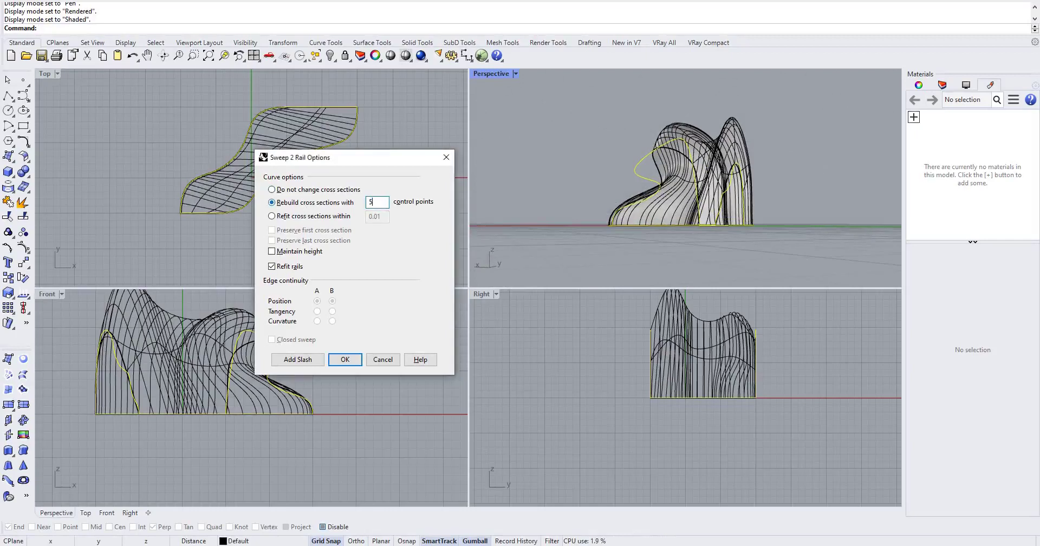
pyautogui.click(271, 189)
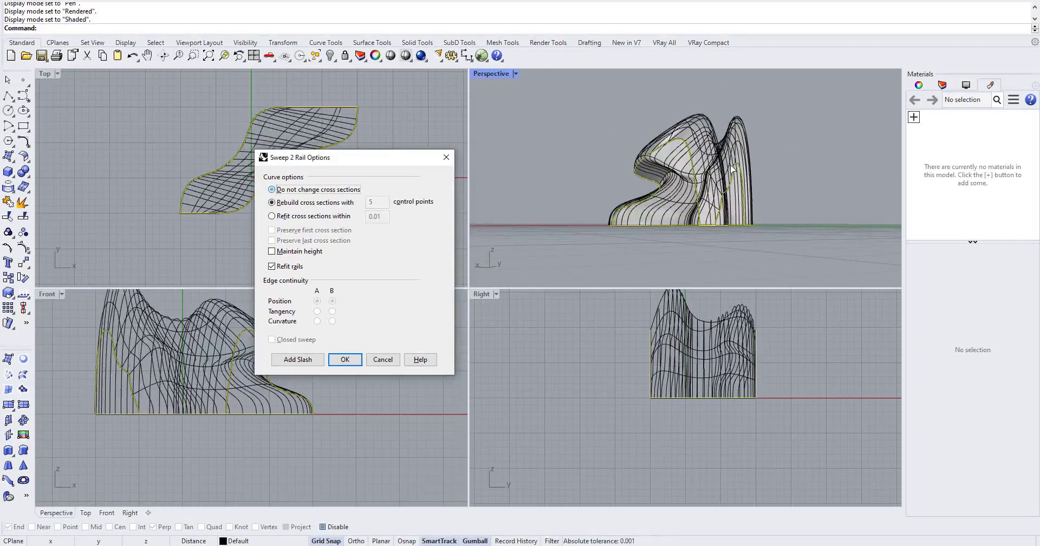
pyautogui.moveTo(772, 209); pyautogui.dragTo(476, 264, button='right')
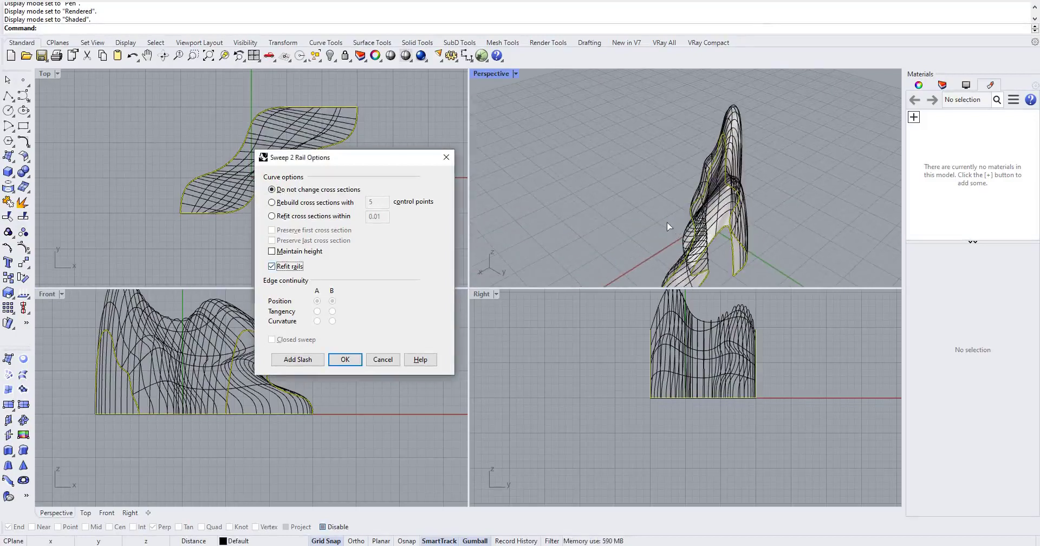
pyautogui.moveTo(585, 244); pyautogui.dragTo(542, 238, button='right')
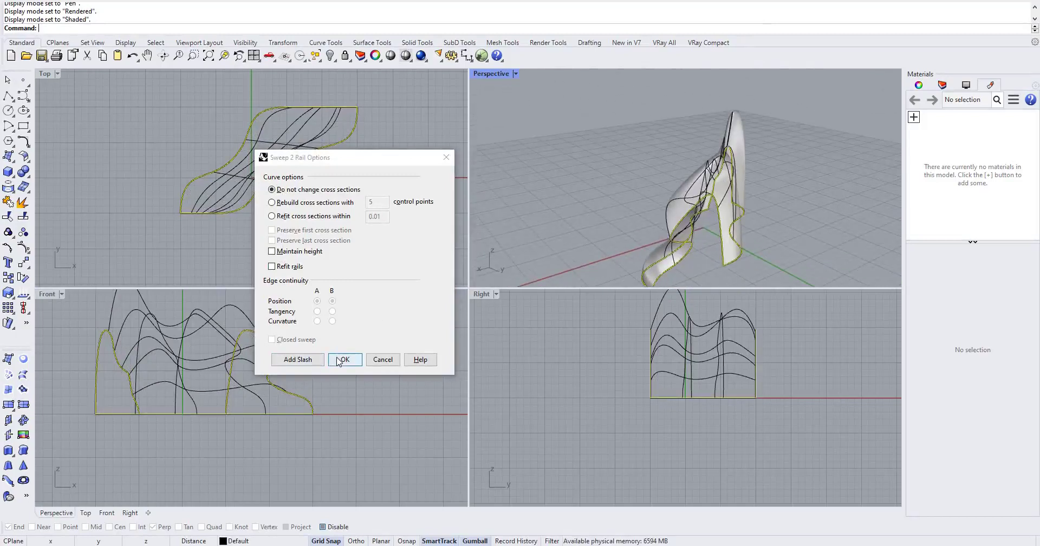
pyautogui.press('Return')
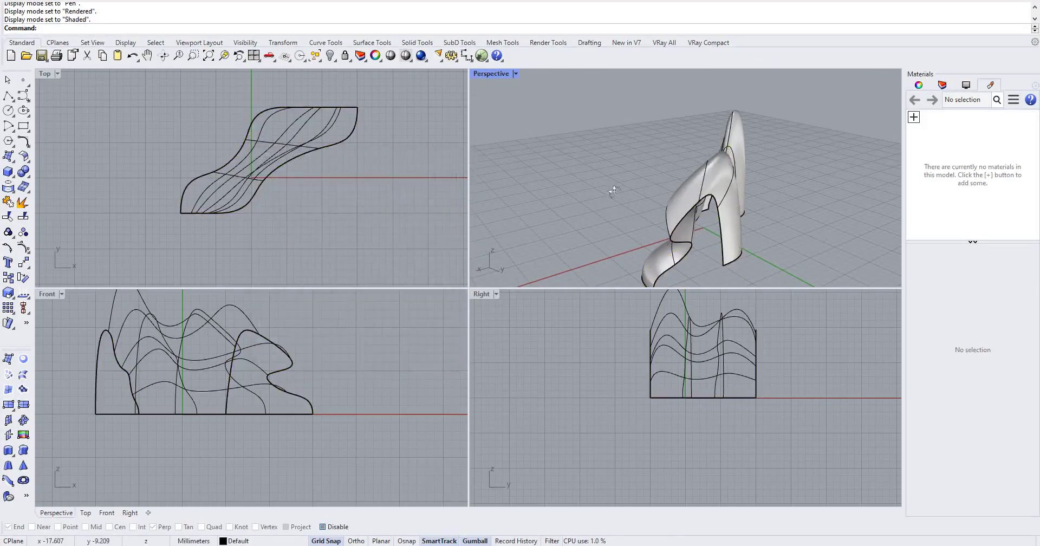
# - Select the finished sweep surface and turn on its control points with PointsOn
pyautogui.moveTo(613, 191); pyautogui.dragTo(746, 201, button='right')
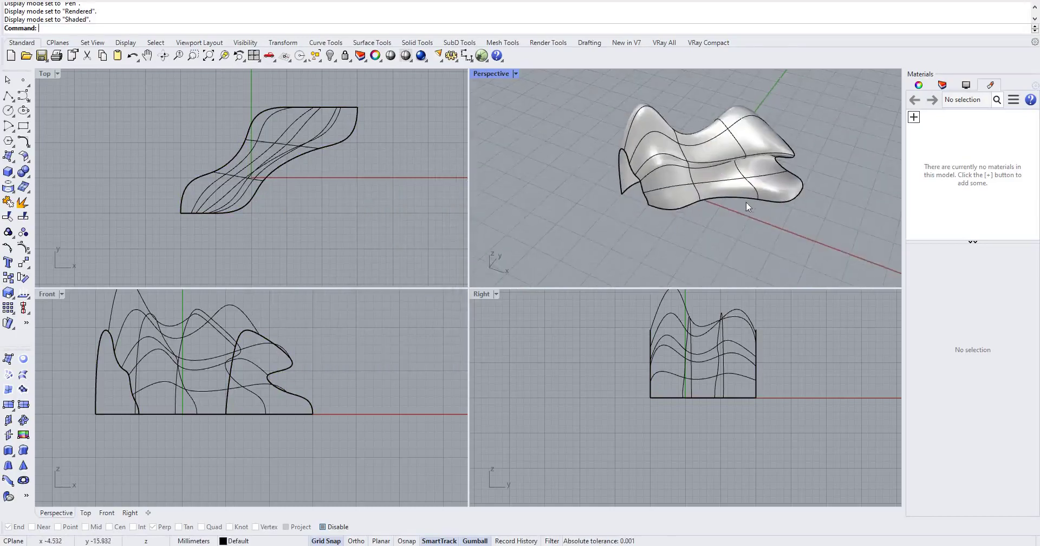
pyautogui.scroll(-1, 692, 126)
pyautogui.scroll(5, 600, 153)
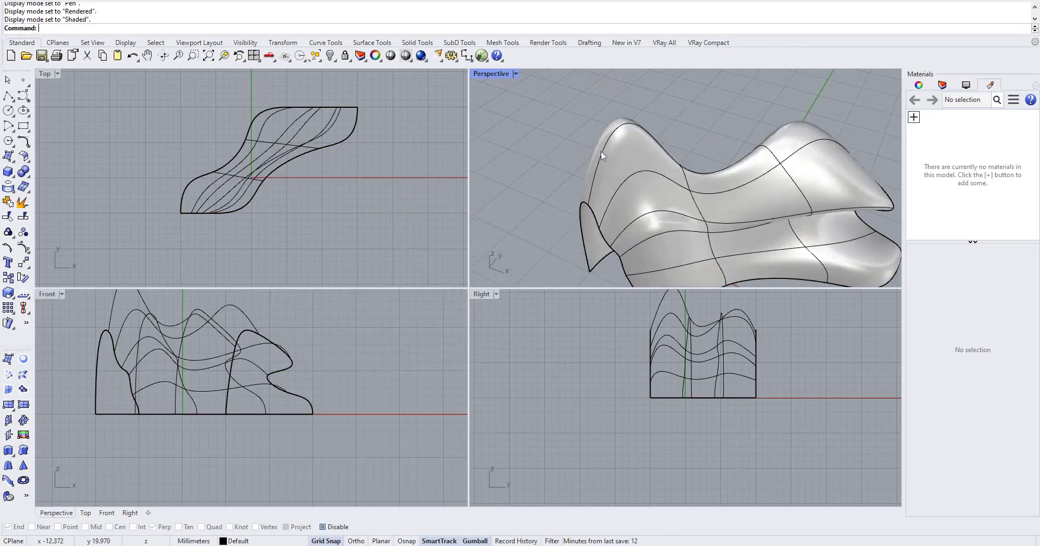
pyautogui.click(602, 156)
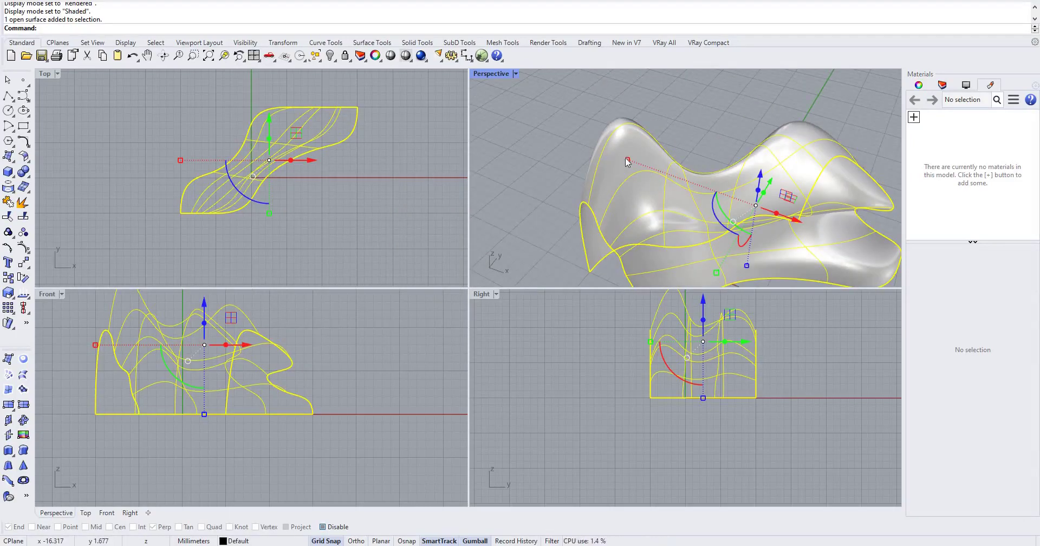
pyautogui.moveTo(542, 159); pyautogui.dragTo(454, 61, button='right')
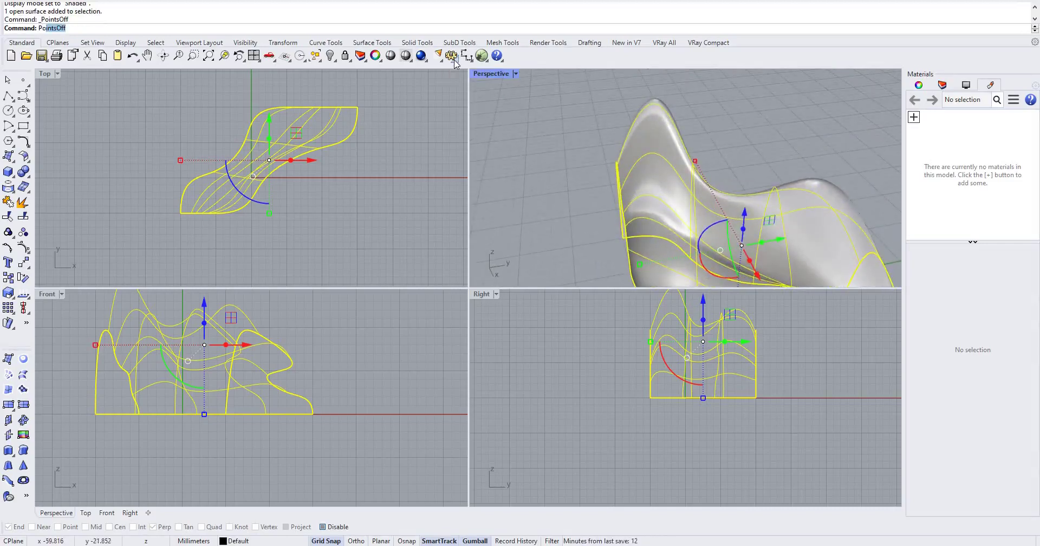
pyautogui.press('Down')
pyautogui.press('Down')
pyautogui.press('Down')
pyautogui.press('Down')
pyautogui.press('Down')
pyautogui.press('Down')
pyautogui.press('Down')
pyautogui.press('Down')
pyautogui.press('Down')
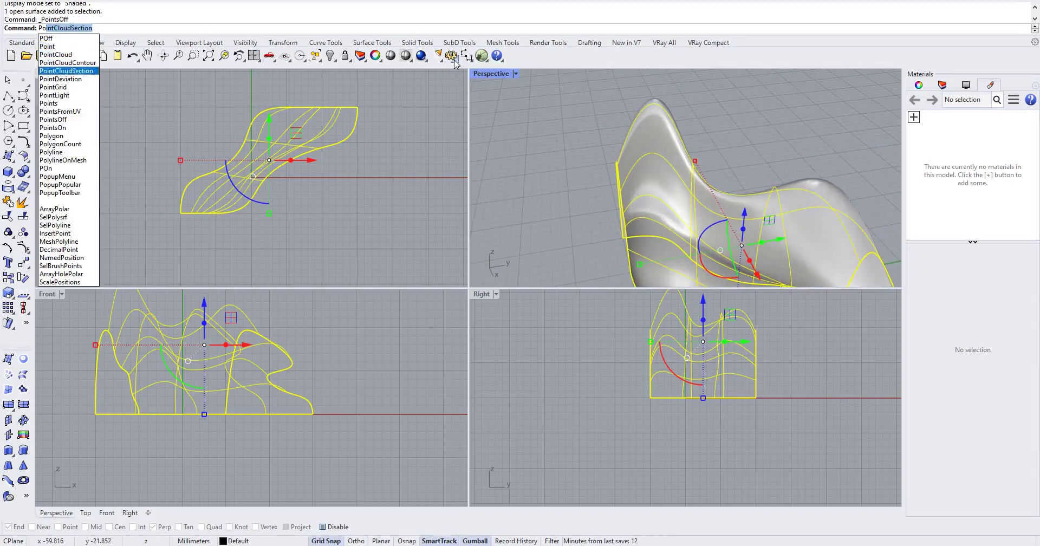
pyautogui.press('Return')
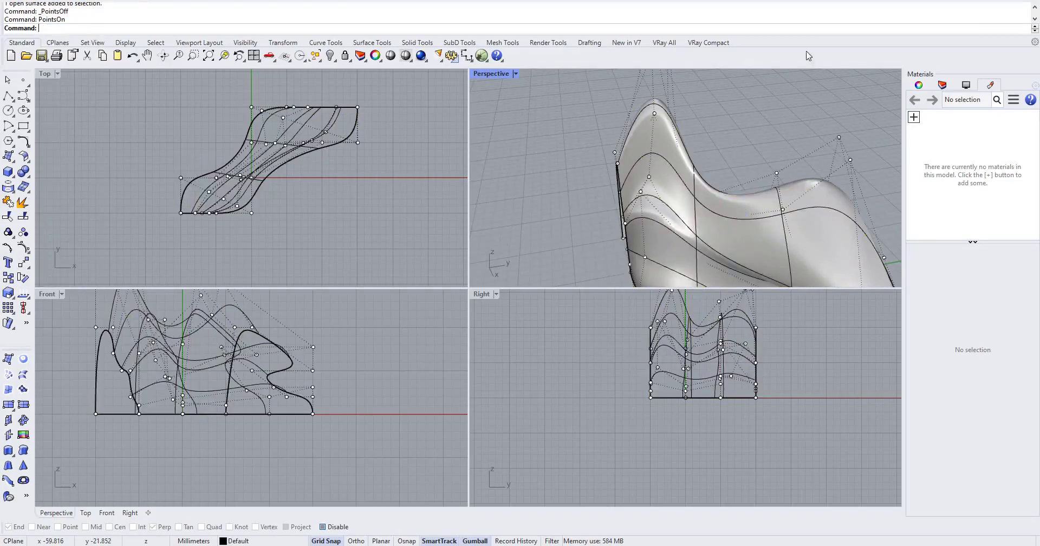
# - Select the two topmost control points of the tall peak and raise them vertically to a height of about 53 mm
pyautogui.scroll(-5, 618, 180)
pyautogui.moveTo(698, 165); pyautogui.dragTo(647, 94, button='right')
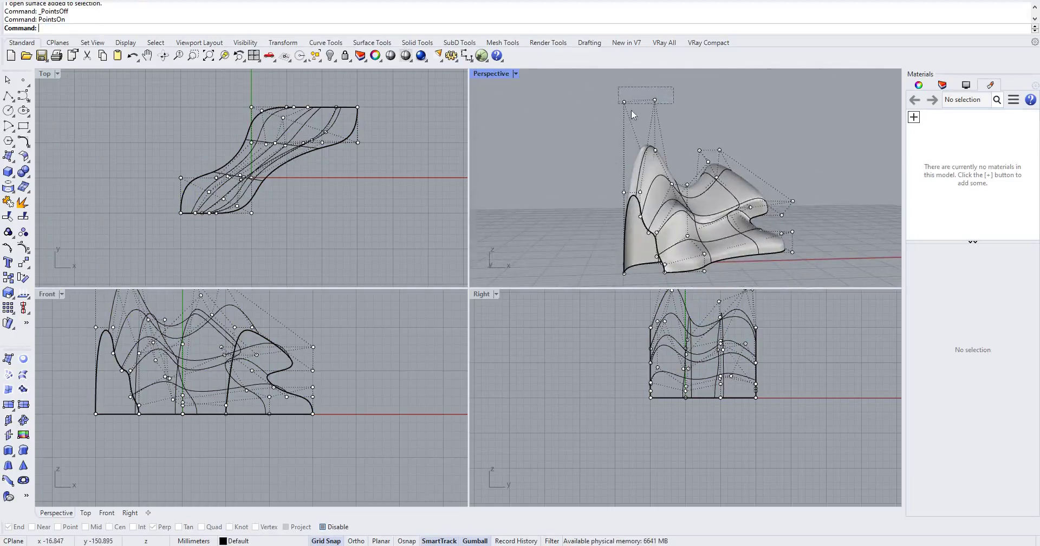
pyautogui.moveTo(631, 114); pyautogui.dragTo(636, 75)
pyautogui.moveTo(634, 110); pyautogui.dragTo(634, 96)
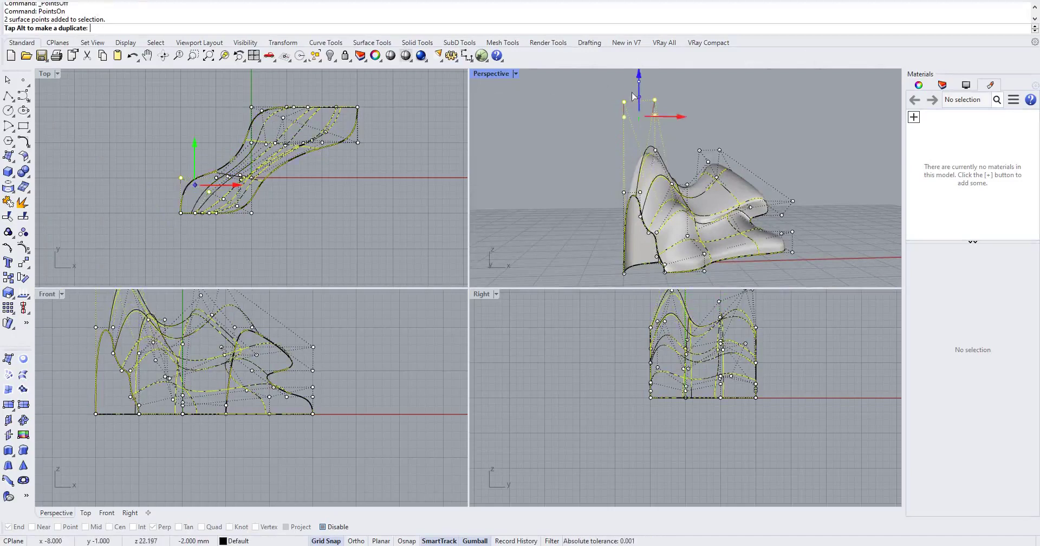
pyautogui.moveTo(620, 253); pyautogui.dragTo(694, 148)
pyautogui.scroll(-5, 619, 247)
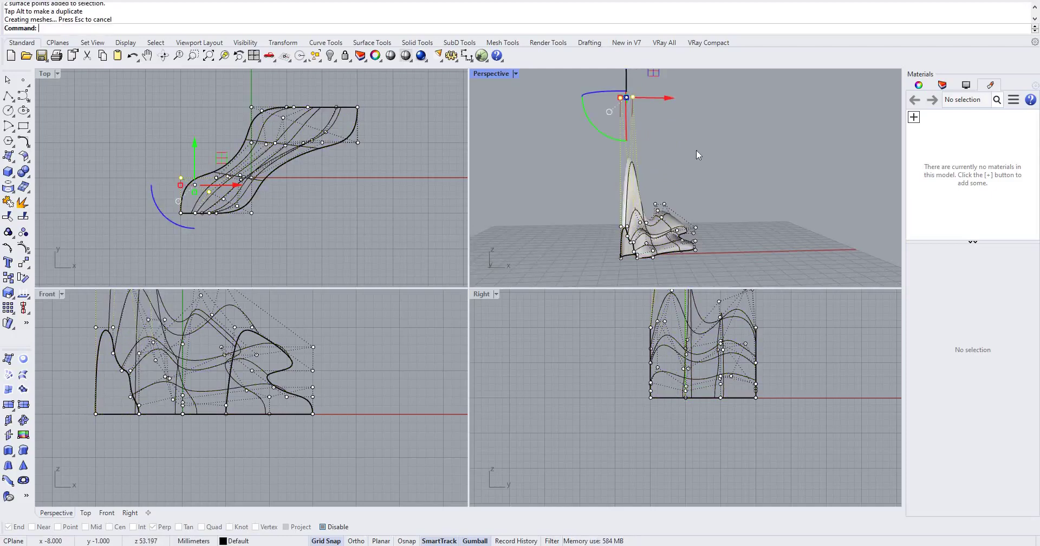
# - Clear the point selection and examine the stretched peak and the rest of the surface from several sides
pyautogui.click(772, 109)
pyautogui.moveTo(731, 205); pyautogui.dragTo(799, 187, button='right')
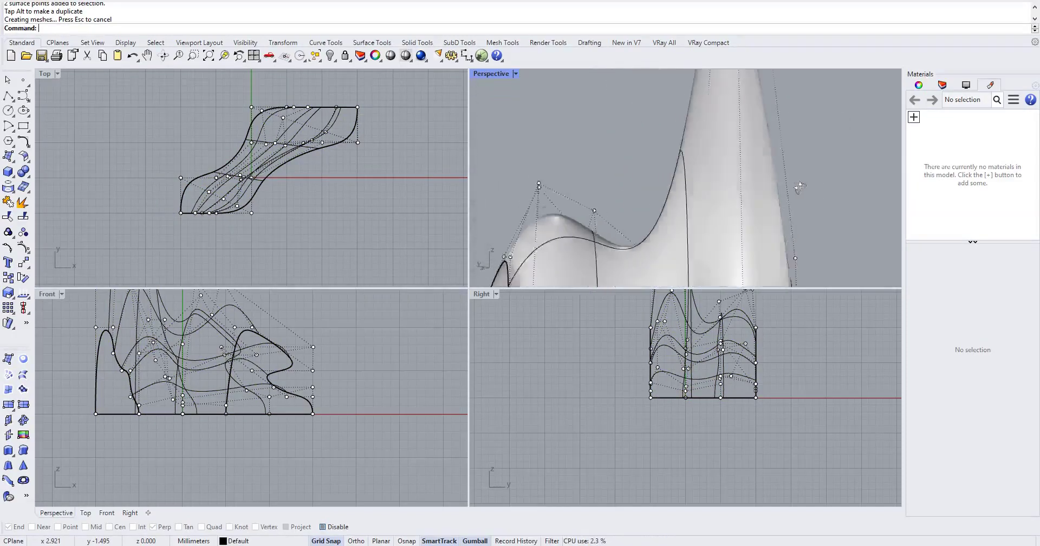
pyautogui.scroll(-10, 798, 185)
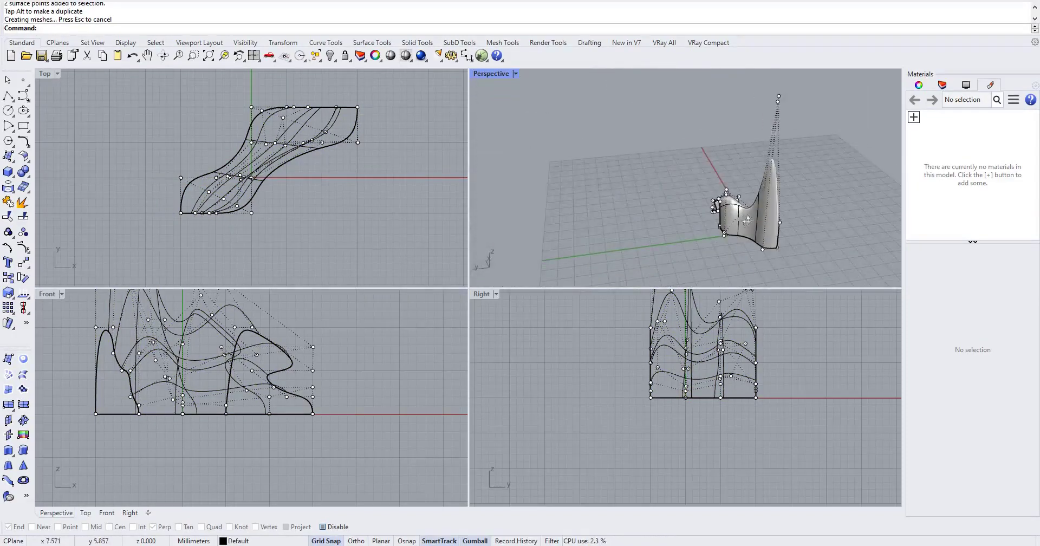
pyautogui.scroll(8, 726, 218)
pyautogui.moveTo(748, 220); pyautogui.dragTo(729, 197, button='right')
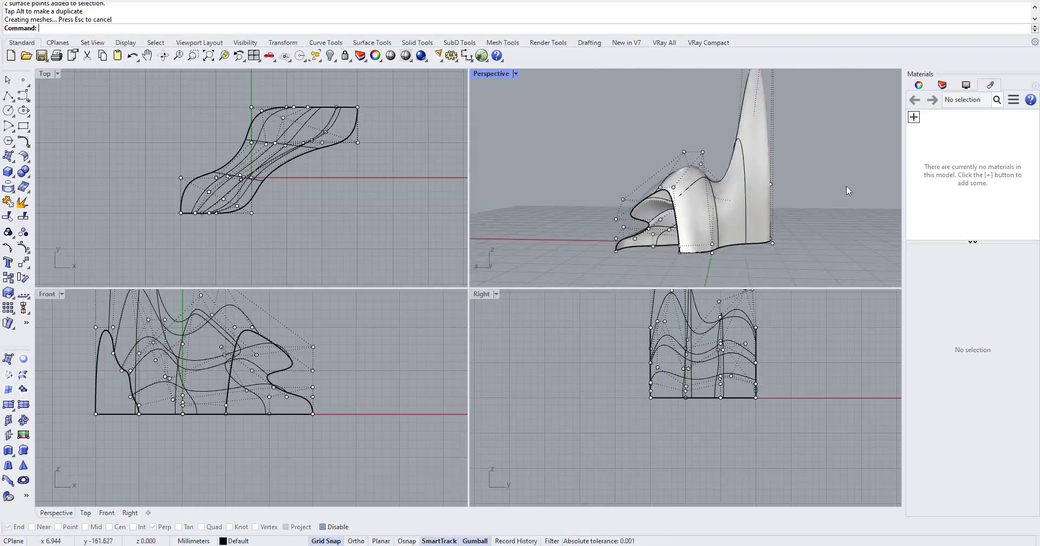
pyautogui.scroll(-5, 788, 203)
pyautogui.scroll(10, 790, 201)
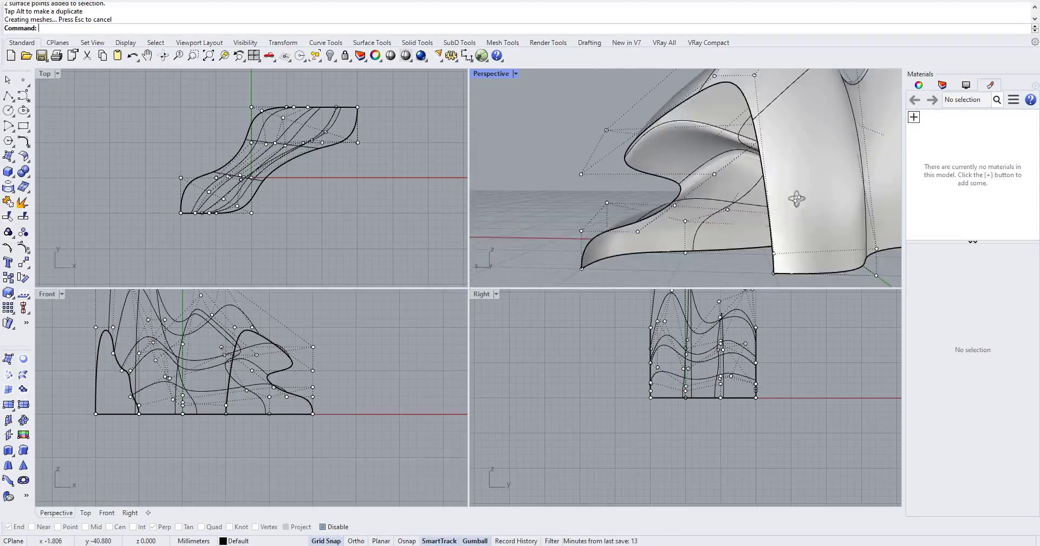
pyautogui.moveTo(833, 203); pyautogui.dragTo(888, 216, button='right')
pyautogui.scroll(-7, 835, 204)
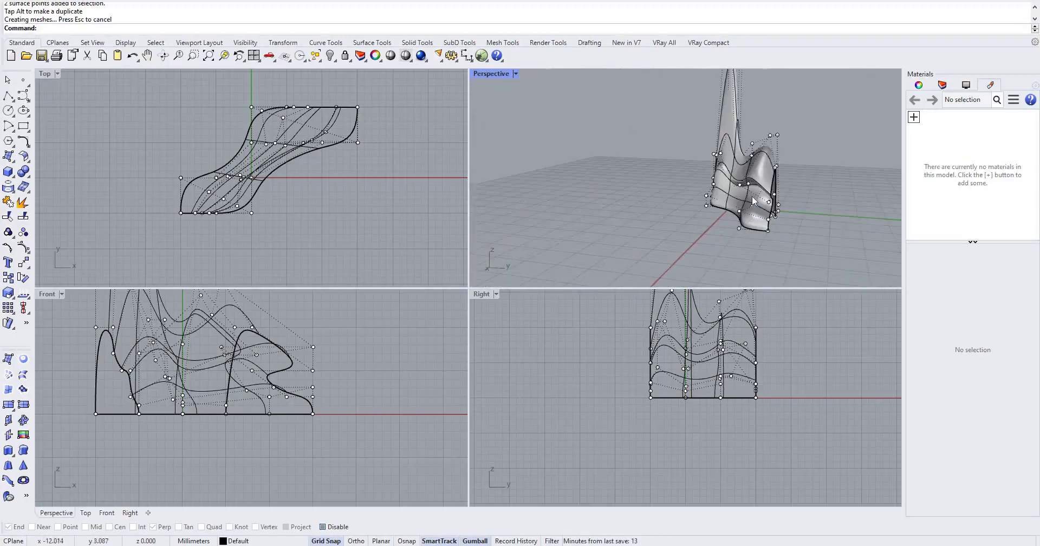
# - Select the two outermost control points of the overhanging lip and pull them outward along the X axis
pyautogui.scroll(6, 751, 197)
pyautogui.moveTo(751, 197); pyautogui.dragTo(615, 114, button='right')
pyautogui.moveTo(613, 110); pyautogui.dragTo(664, 202)
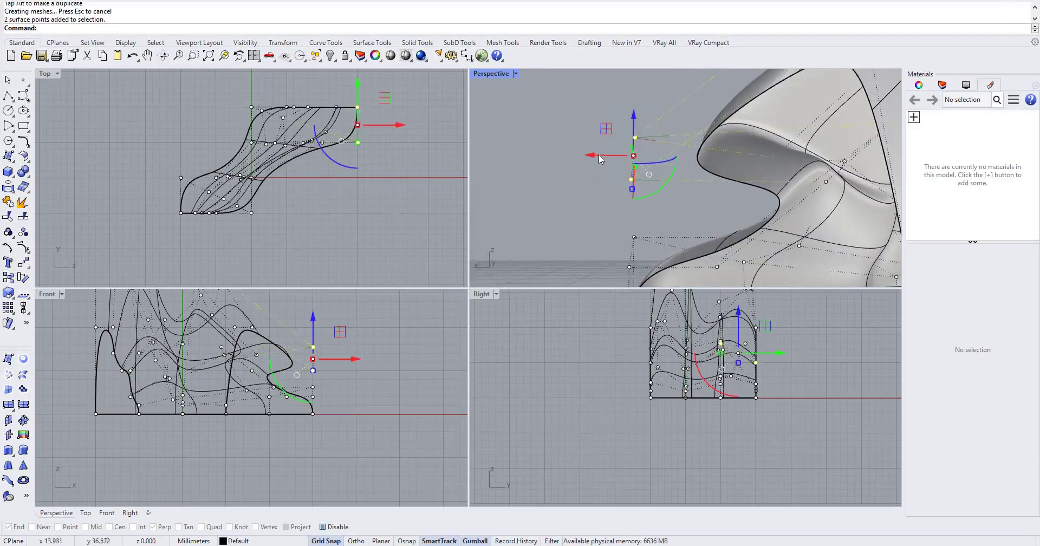
pyautogui.moveTo(588, 155); pyautogui.dragTo(558, 167)
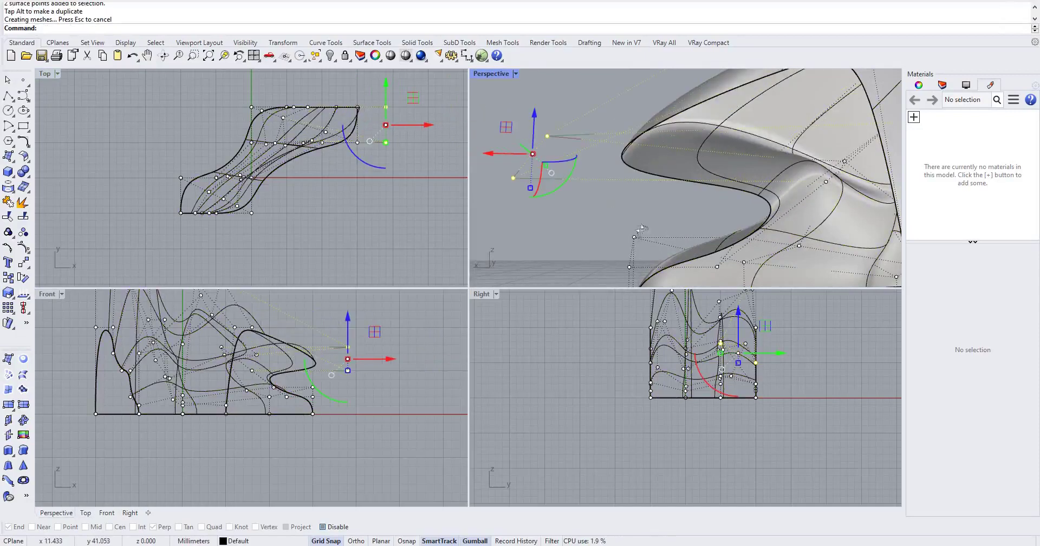
# - Shift the lip's two selected control points 3 mm along negative Y and move them further outward horizontally
pyautogui.moveTo(657, 237); pyautogui.dragTo(648, 143, button='right')
pyautogui.scroll(-10, 649, 143)
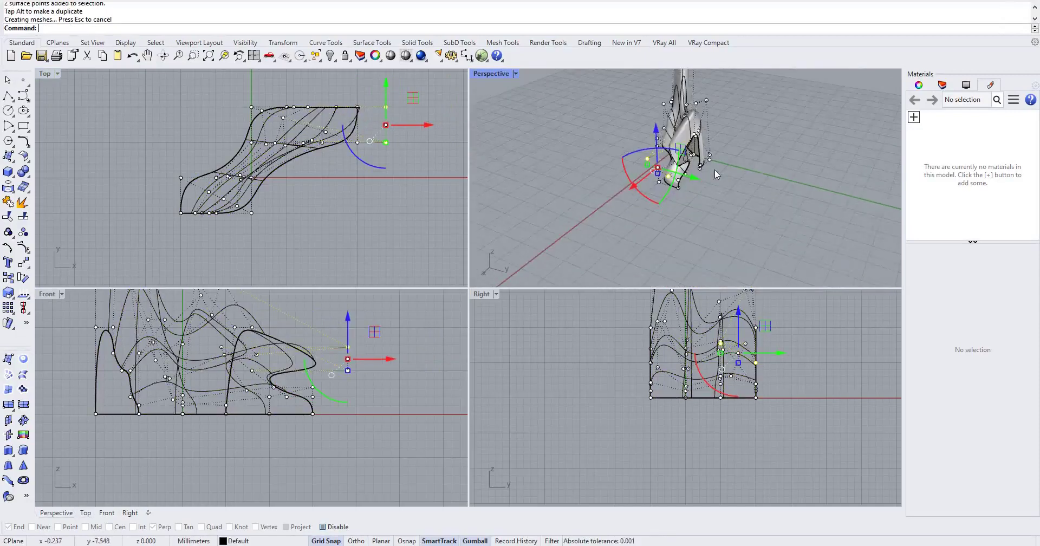
pyautogui.moveTo(602, 196); pyautogui.dragTo(670, 199, button='right')
pyautogui.moveTo(670, 199); pyautogui.dragTo(615, 145)
pyautogui.moveTo(636, 197); pyautogui.dragTo(641, 202)
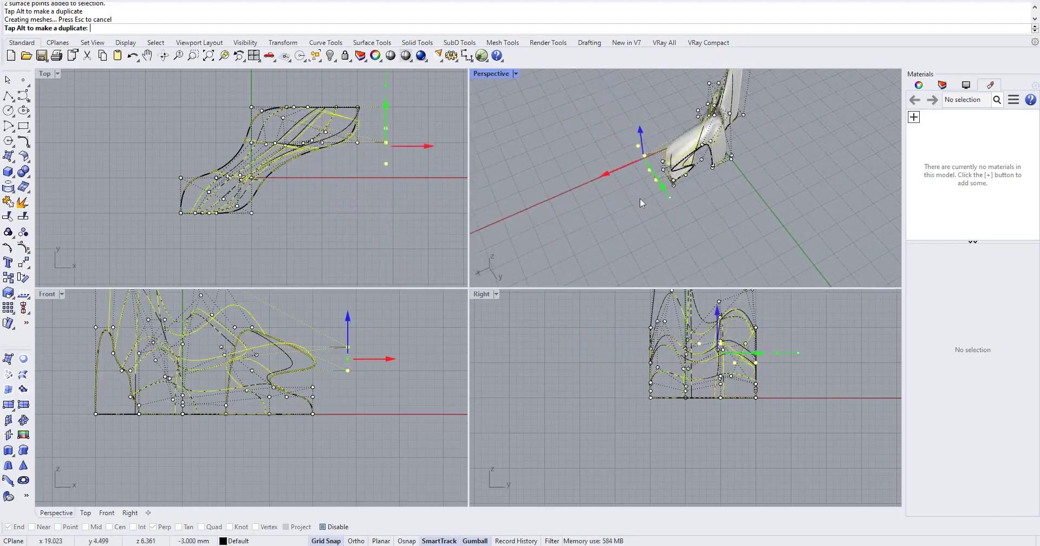
pyautogui.moveTo(666, 172); pyautogui.dragTo(666, 171)
pyautogui.moveTo(670, 206); pyautogui.dragTo(713, 188, button='right')
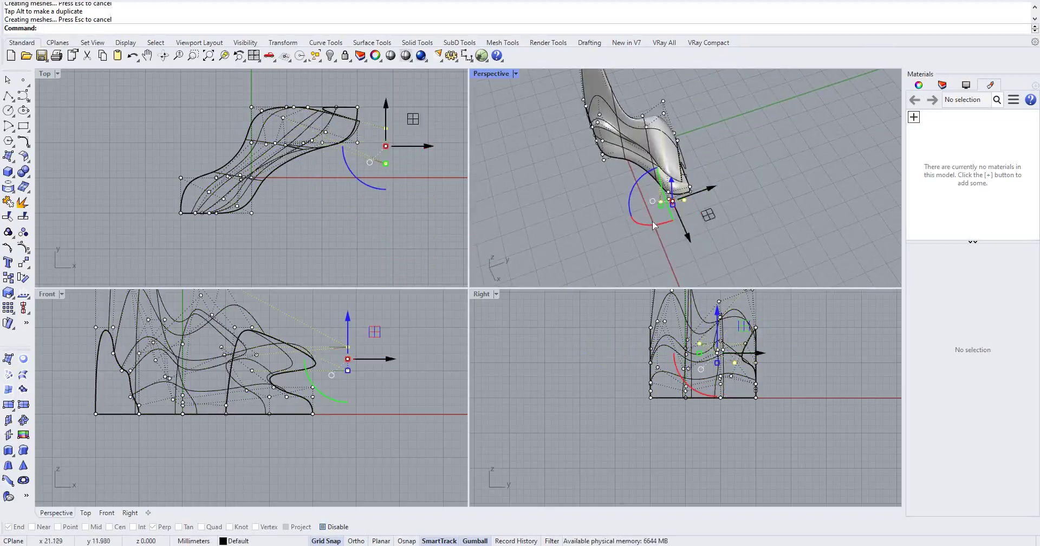
pyautogui.moveTo(654, 226); pyautogui.dragTo(755, 180)
# - Select the single control point at the inner fold beneath the lip and move it far out along negative Y
pyautogui.moveTo(625, 156); pyautogui.dragTo(641, 172, button='right')
pyautogui.scroll(10, 703, 150)
pyautogui.click(641, 171)
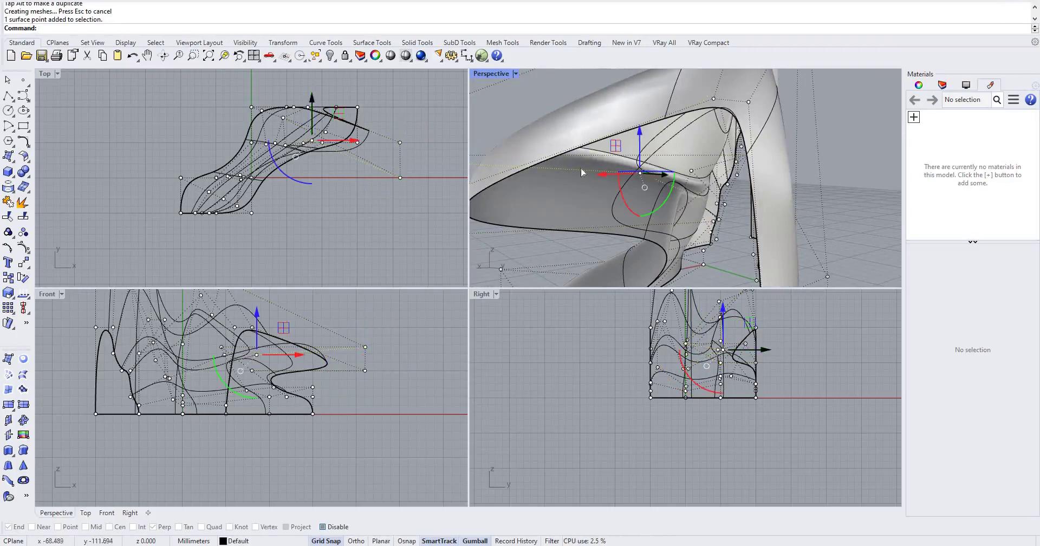
pyautogui.moveTo(593, 172); pyautogui.dragTo(539, 166)
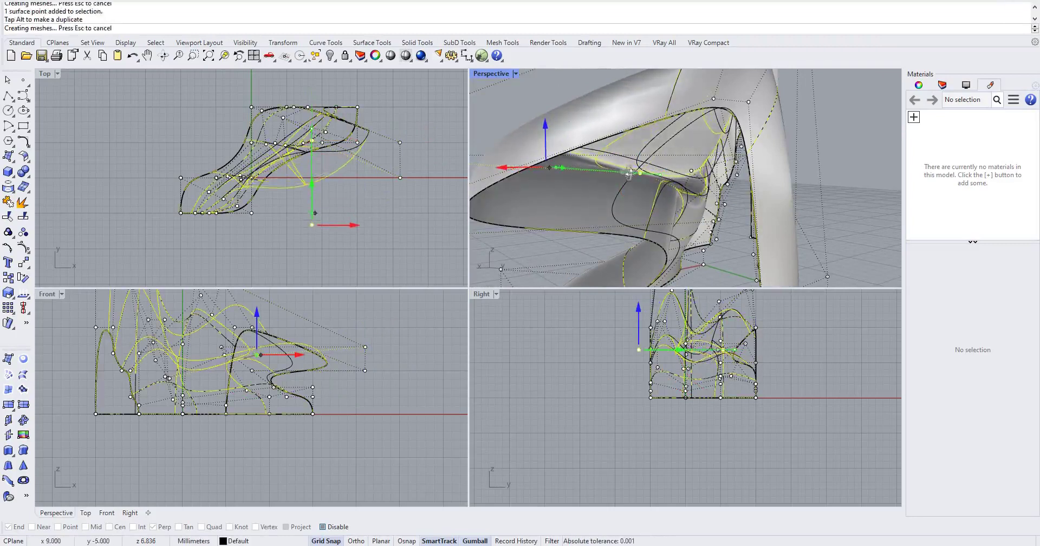
# - Lower the pulled-out fold control point vertically by 3 mm
pyautogui.moveTo(717, 185); pyautogui.dragTo(664, 208, button='right')
pyautogui.scroll(-4, 762, 150)
pyautogui.moveTo(658, 202); pyautogui.dragTo(663, 85)
pyautogui.moveTo(683, 280); pyautogui.dragTo(683, 275)
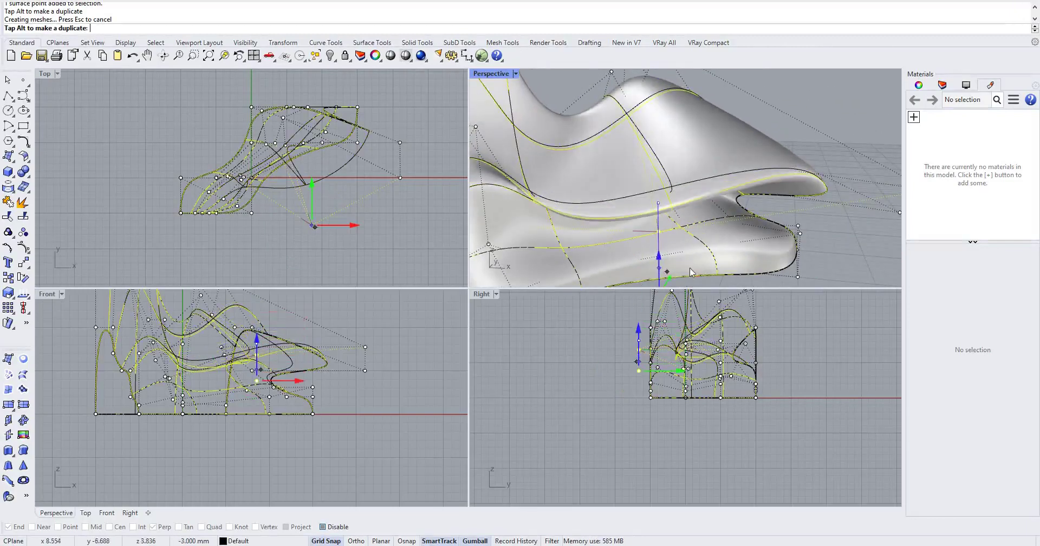
# - Examine the reshaped lip and fold up close and from several sides for how the surface bends
pyautogui.moveTo(754, 219); pyautogui.dragTo(702, 162, button='right')
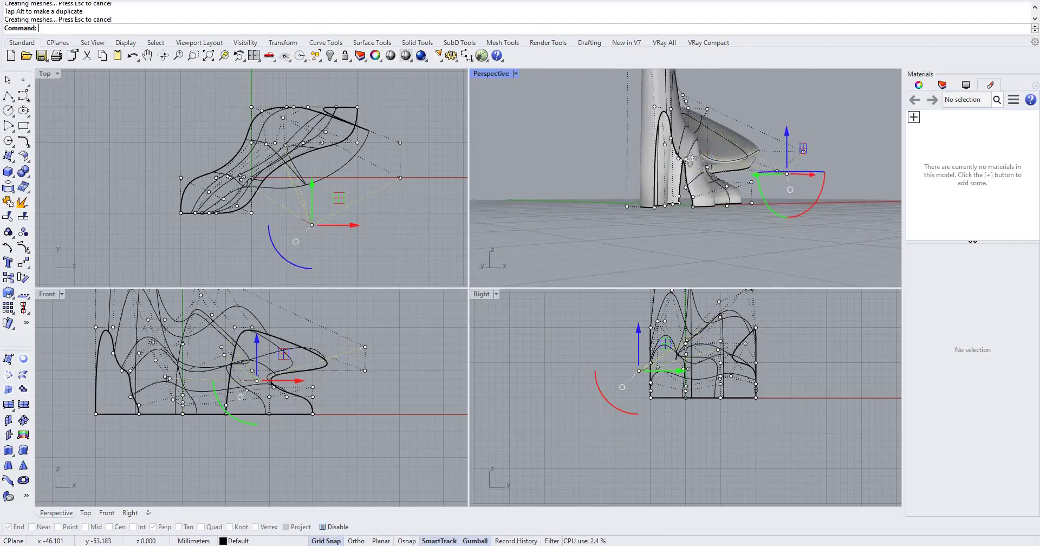
pyautogui.scroll(10, 690, 158)
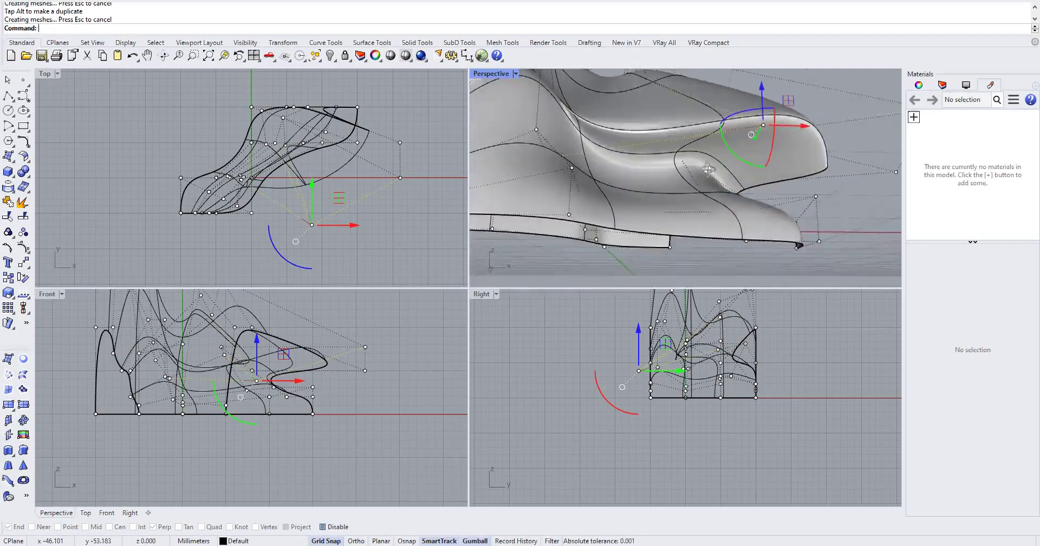
pyautogui.moveTo(708, 169); pyautogui.dragTo(669, 163, button='right')
pyautogui.moveTo(705, 162)
pyautogui.mouseDown(button='right')
pyautogui.moveTo(726, 166)
pyautogui.moveTo(717, 163)
pyautogui.mouseUp(button='right')
pyautogui.scroll(5, 718, 163)
pyautogui.scroll(3, 717, 162)
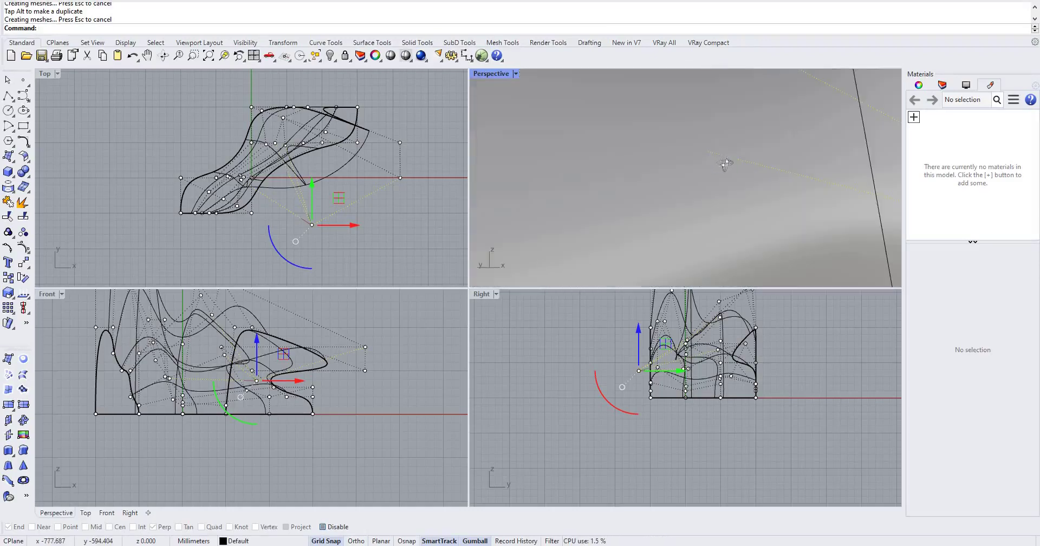
pyautogui.scroll(-4, 729, 160)
pyautogui.moveTo(729, 161); pyautogui.dragTo(650, 171, button='right')
pyautogui.scroll(-2, 723, 169)
pyautogui.scroll(-8, 652, 172)
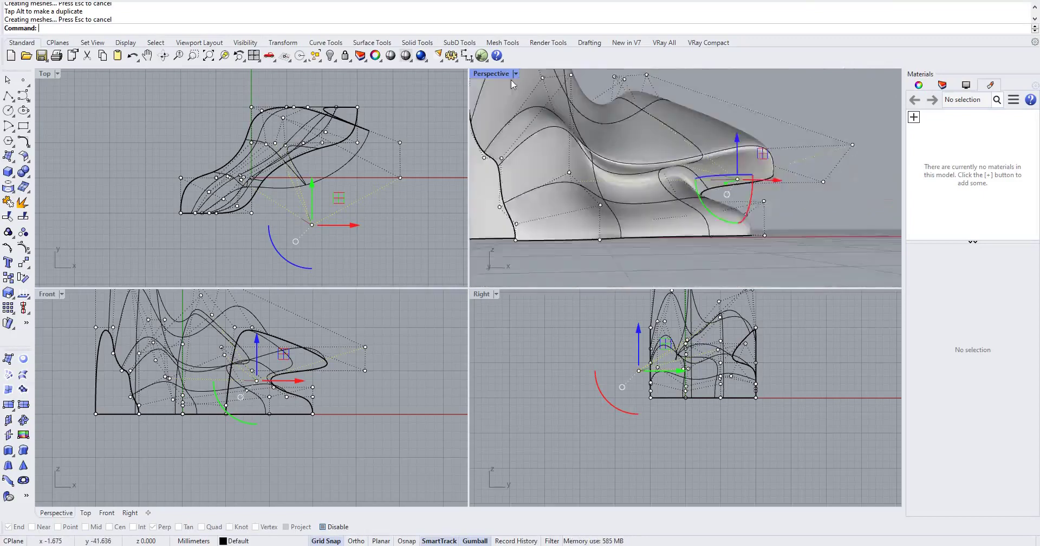
# - Show the Perspective viewport in Ghosted mode and select the single surface control point hidden inside the inner fold
pyautogui.click(491, 73)
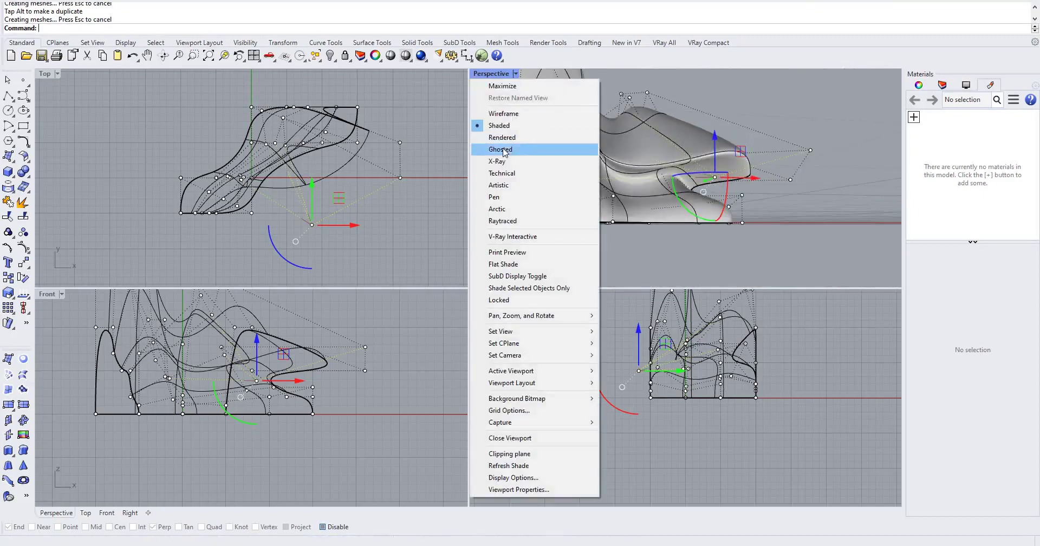
pyautogui.click(500, 149)
pyautogui.moveTo(718, 160); pyautogui.dragTo(695, 199, button='right')
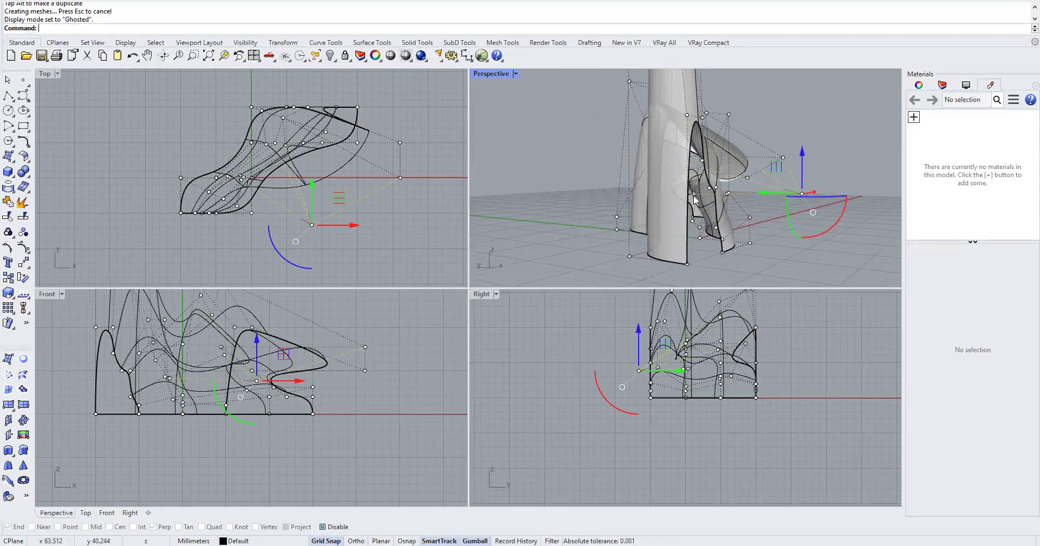
pyautogui.click(694, 195)
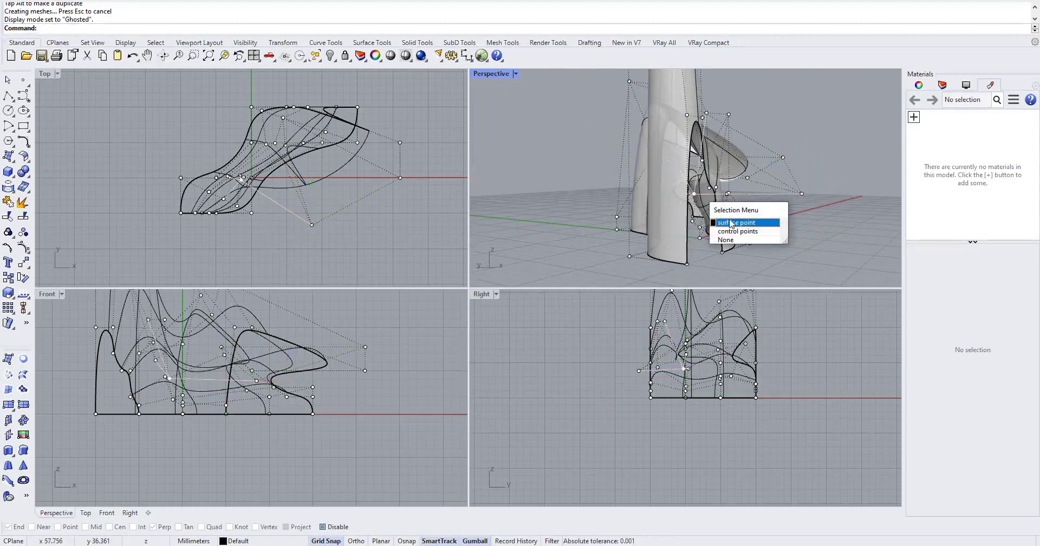
pyautogui.click(737, 223)
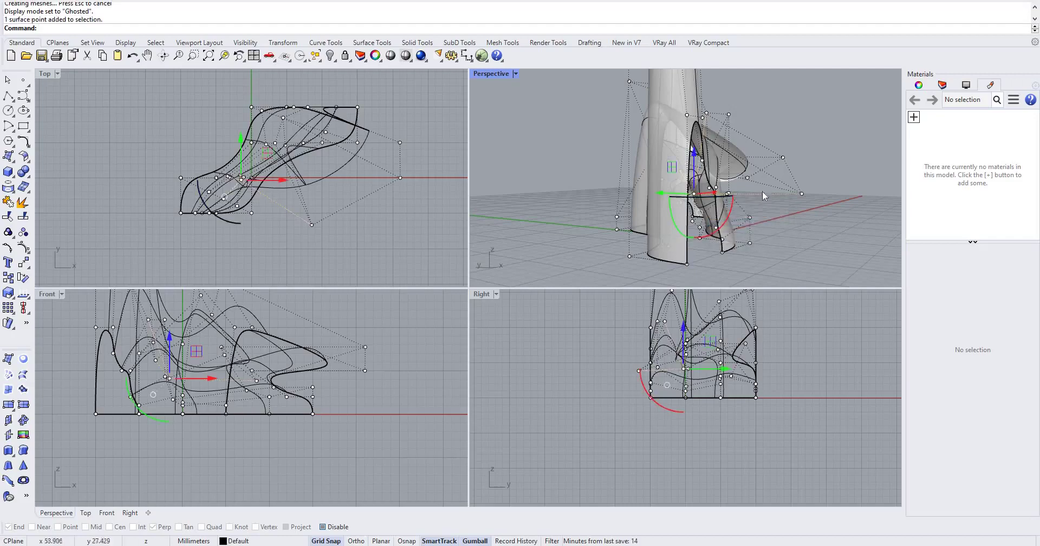
# - Pull the selected inner control point outward along X and negative Y, and raise it toward the saddle between peak and lip
pyautogui.scroll(4, 650, 242)
pyautogui.moveTo(650, 242); pyautogui.dragTo(641, 229, button='right')
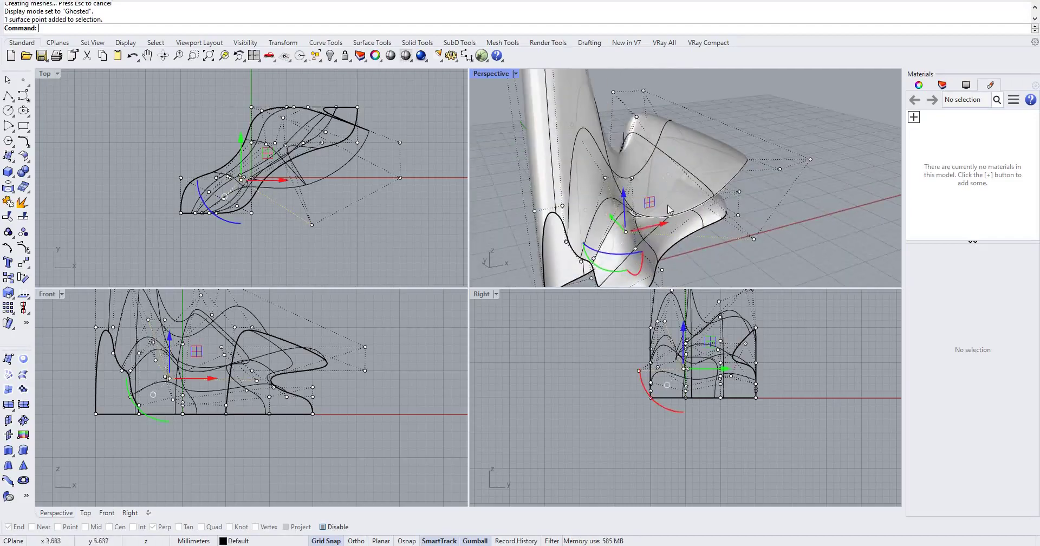
pyautogui.moveTo(677, 256); pyautogui.dragTo(647, 241, button='right')
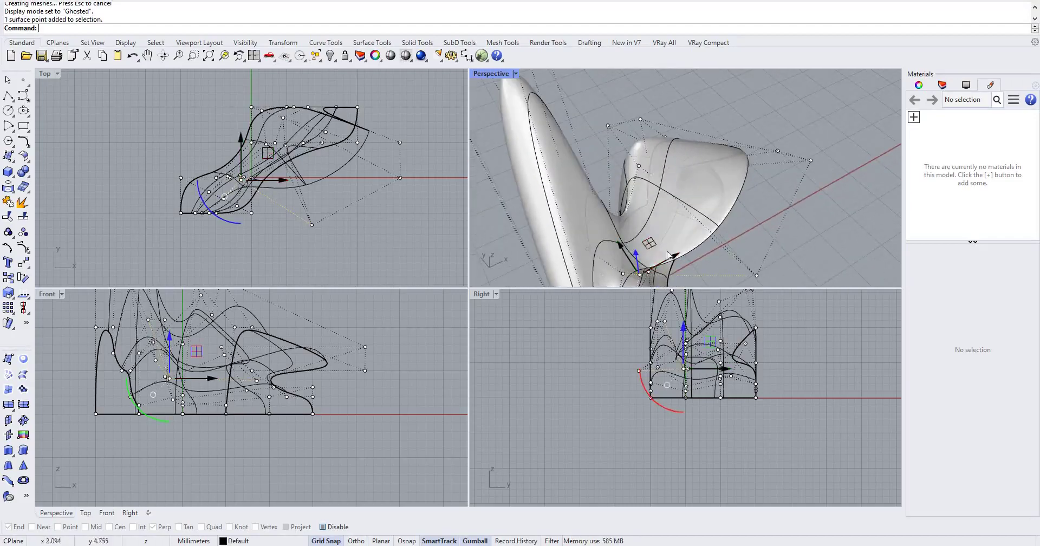
pyautogui.moveTo(673, 254); pyautogui.dragTo(674, 228)
pyautogui.moveTo(661, 159); pyautogui.dragTo(601, 157, button='right')
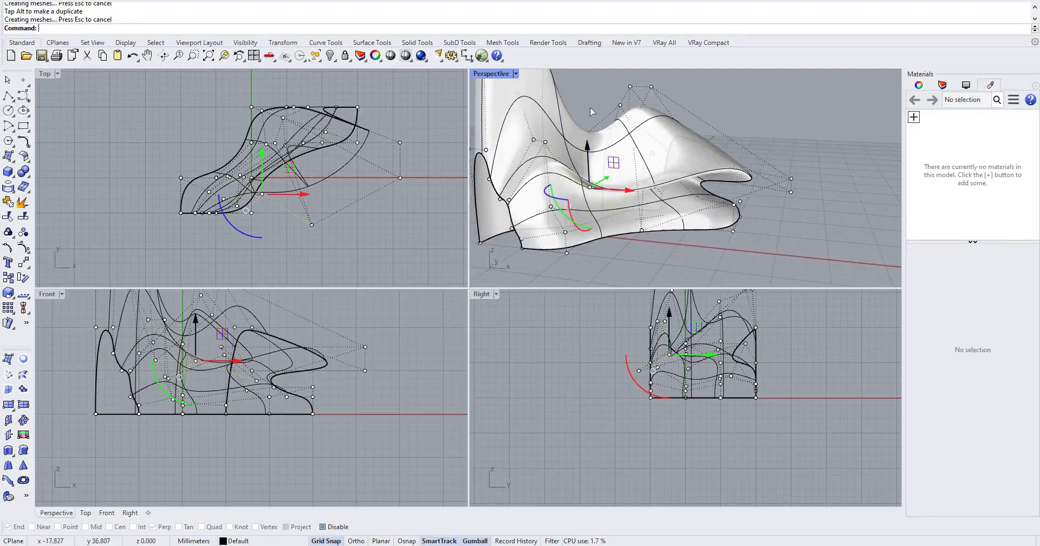
pyautogui.moveTo(589, 142); pyautogui.dragTo(593, 118)
pyautogui.moveTo(626, 150); pyautogui.dragTo(601, 154)
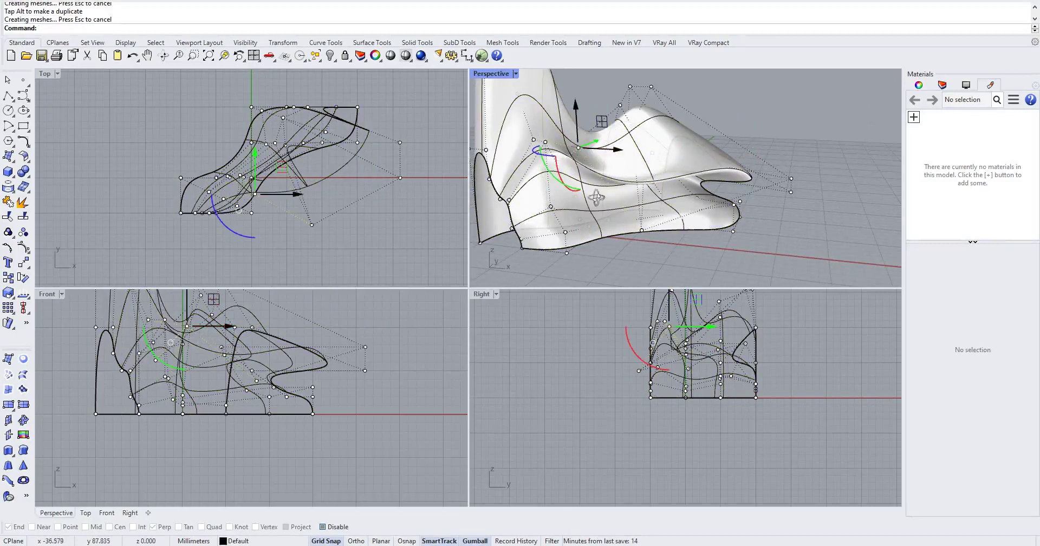
# - Shift the raised inner control point back along positive Y and negative X
pyautogui.moveTo(704, 143); pyautogui.dragTo(633, 187, button='right')
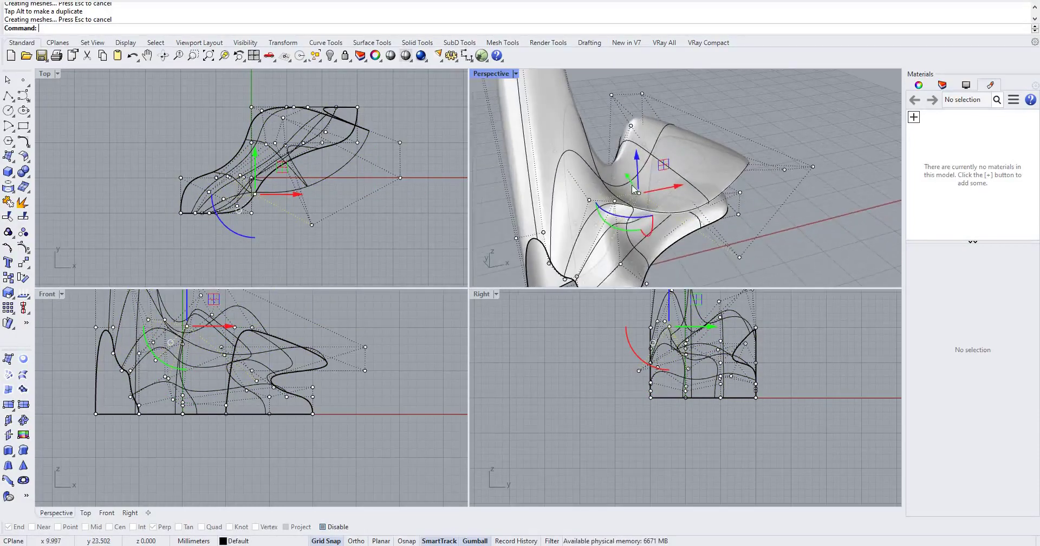
pyautogui.moveTo(627, 179)
pyautogui.mouseDown()
pyautogui.moveTo(608, 153)
pyautogui.moveTo(612, 163)
pyautogui.moveTo(668, 151)
pyautogui.moveTo(644, 178)
pyautogui.mouseUp()
pyautogui.moveTo(644, 179); pyautogui.dragTo(524, 75, button='right')
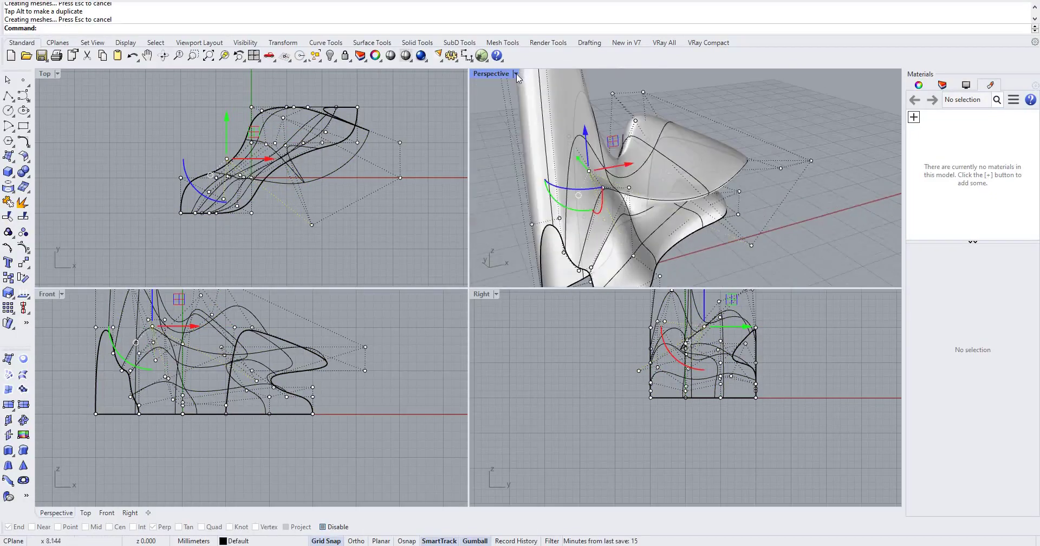
# - Switch the Perspective viewport to Rendered mode and view the complete surface from further away
pyautogui.click(515, 73)
pyautogui.click(501, 137)
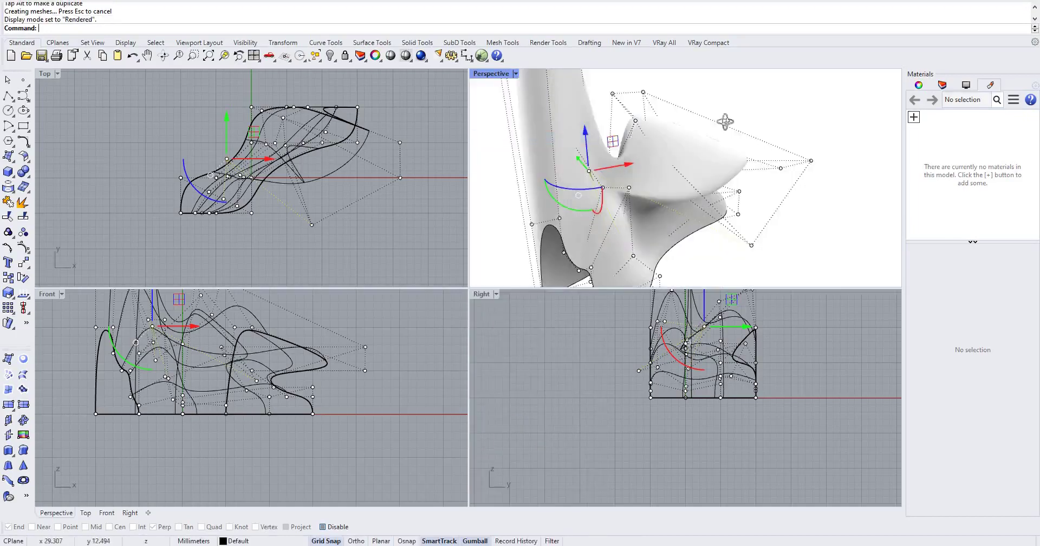
pyautogui.moveTo(687, 114); pyautogui.dragTo(663, 94, button='right')
pyautogui.scroll(-6, 817, 232)
pyautogui.moveTo(744, 241); pyautogui.dragTo(645, 253, button='right')
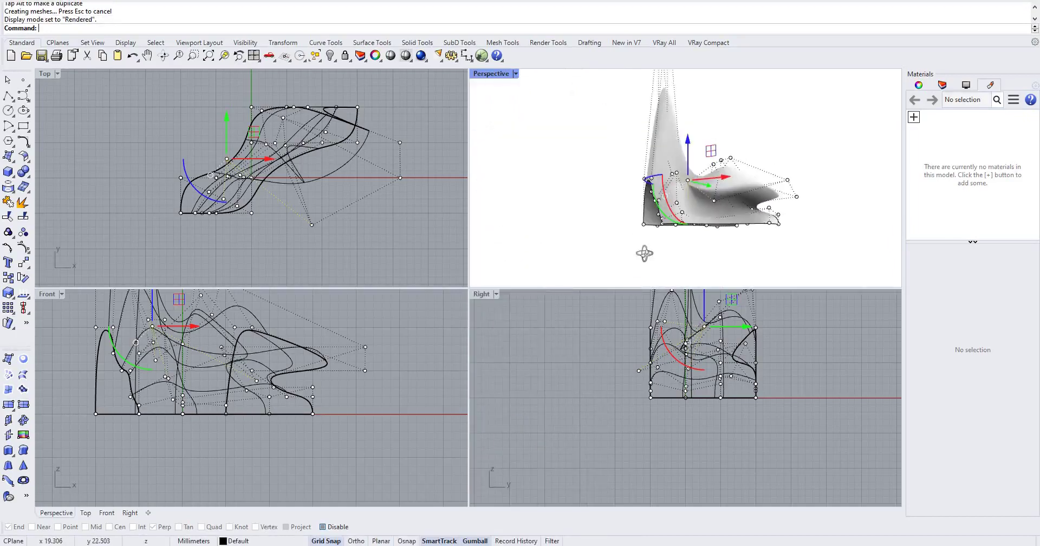
# - Select the two control points above the tall peak, move them far along positive Y and lower them
pyautogui.moveTo(729, 223); pyautogui.dragTo(680, 103, button='right')
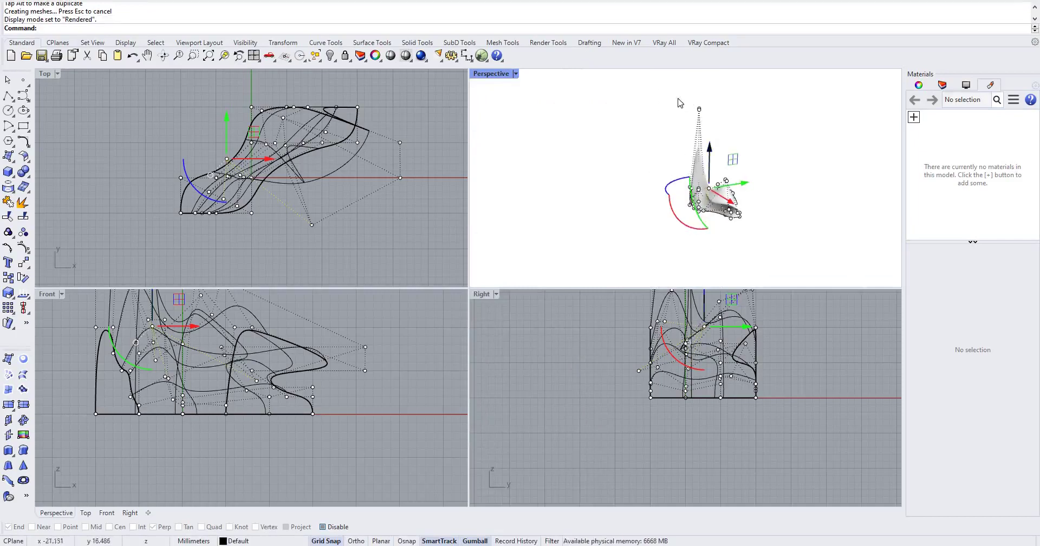
pyautogui.moveTo(736, 120); pyautogui.dragTo(679, 100)
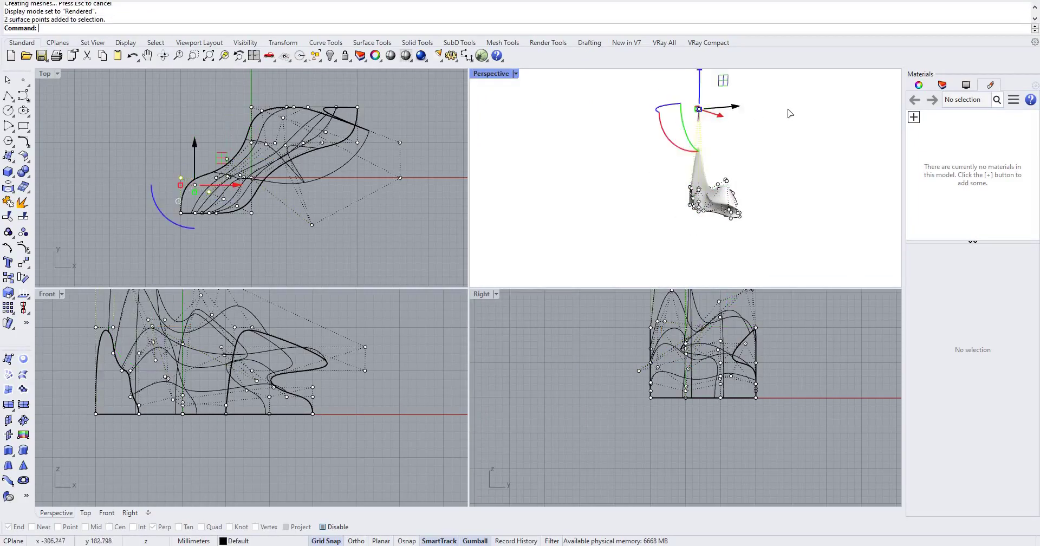
pyautogui.moveTo(788, 113); pyautogui.dragTo(703, 108)
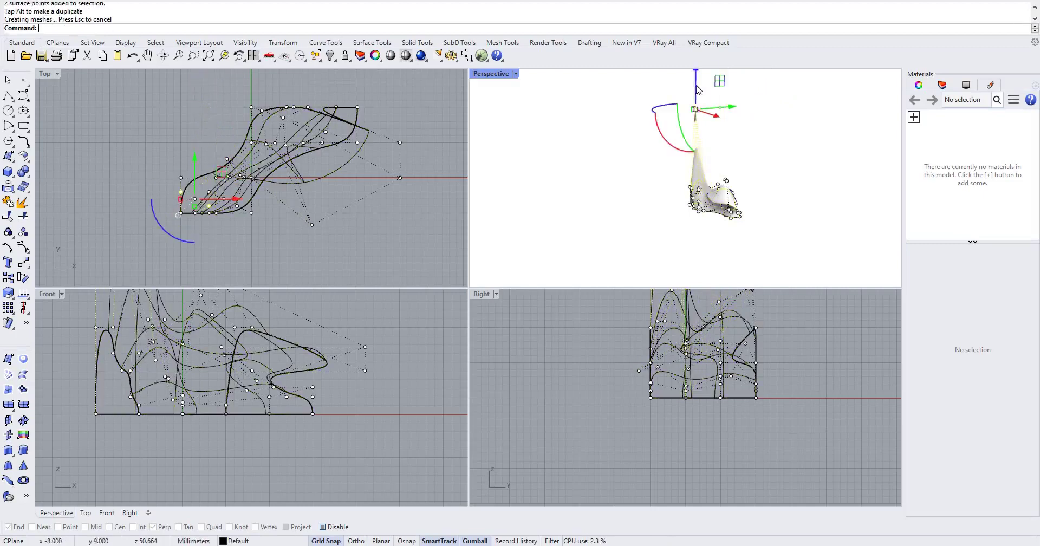
pyautogui.moveTo(714, 152); pyautogui.dragTo(768, 150)
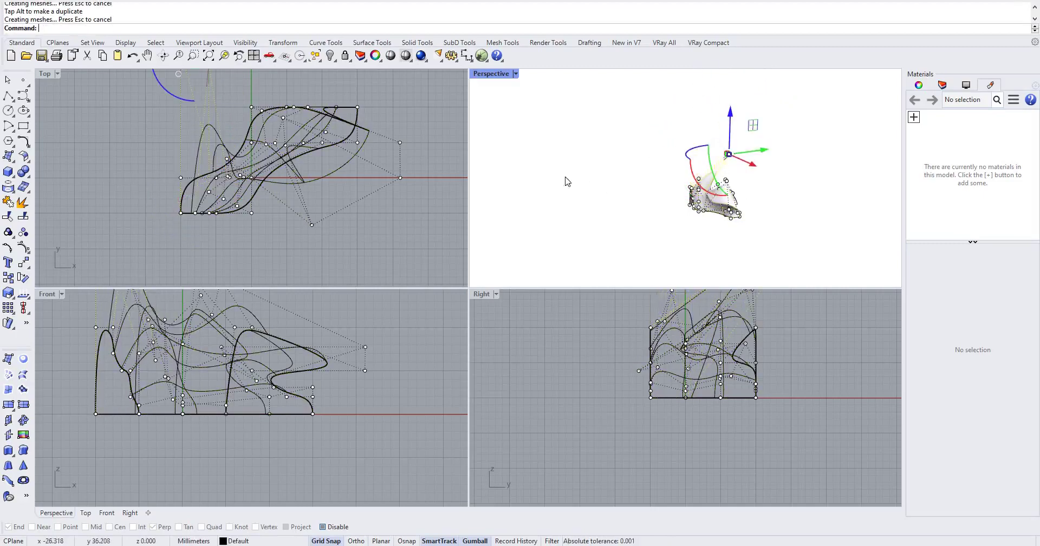
# - Examine the leaning peak and the open fold of the rendered surface from behind, both close up and further away
pyautogui.moveTo(566, 181); pyautogui.dragTo(681, 224, button='right')
pyautogui.scroll(10, 698, 233)
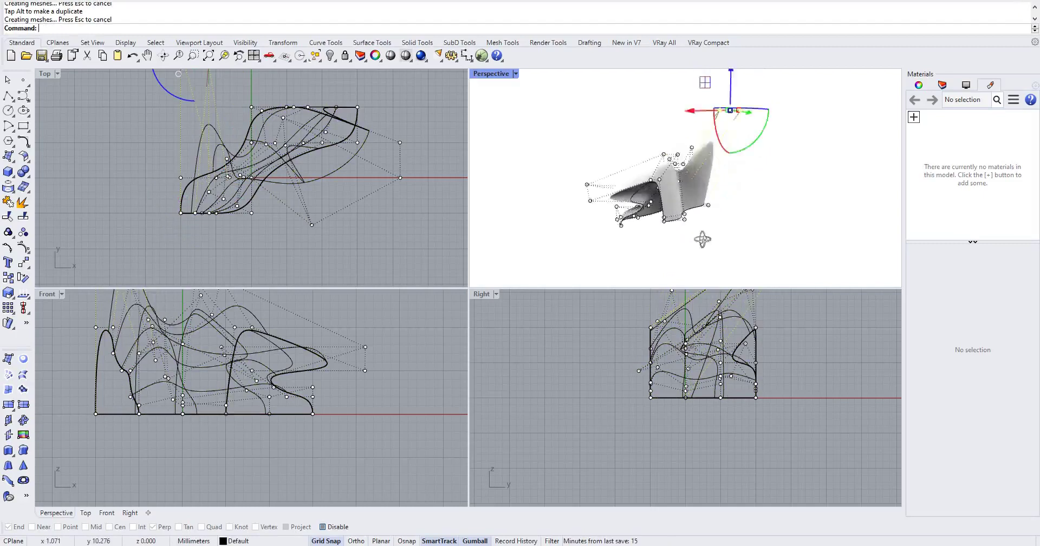
pyautogui.moveTo(770, 241); pyautogui.dragTo(768, 225, button='right')
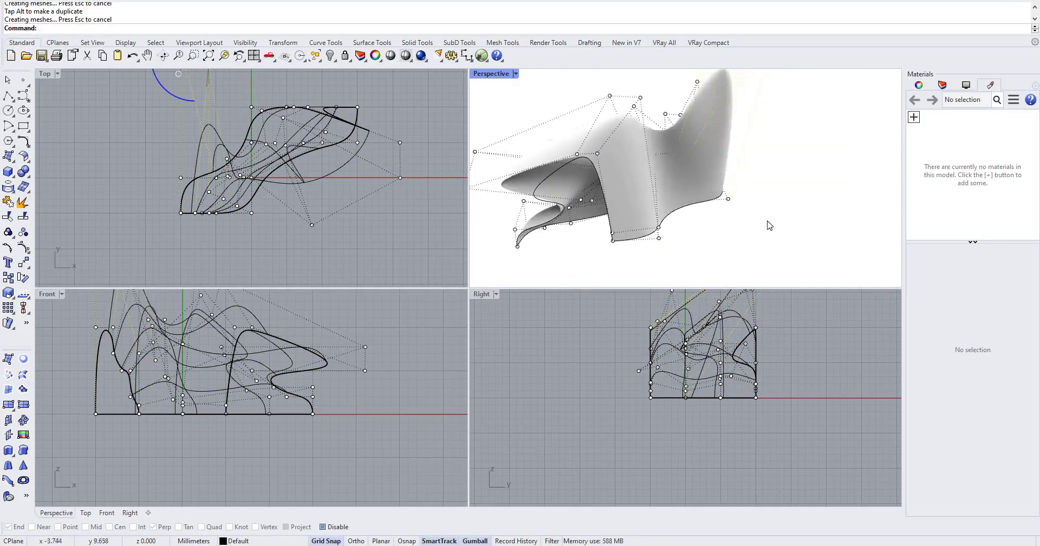
pyautogui.scroll(-5, 692, 208)
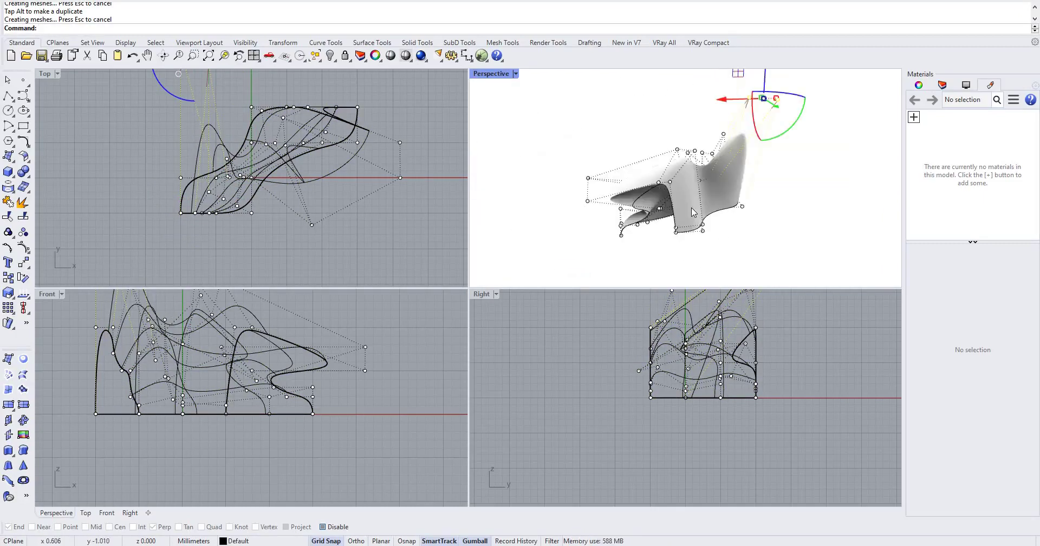
pyautogui.scroll(7, 692, 208)
pyautogui.scroll(-8, 778, 249)
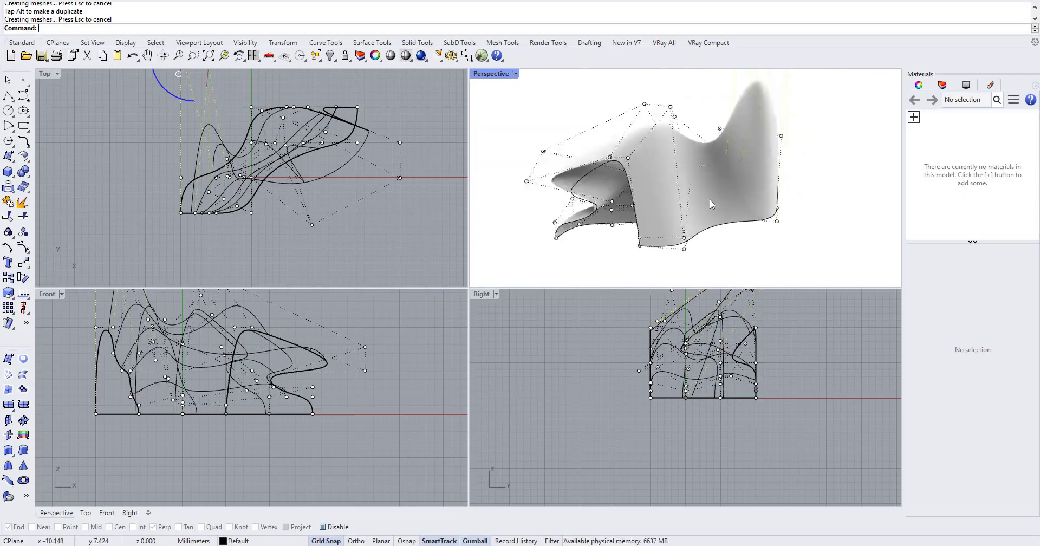
pyautogui.moveTo(740, 221); pyautogui.dragTo(763, 244, button='right')
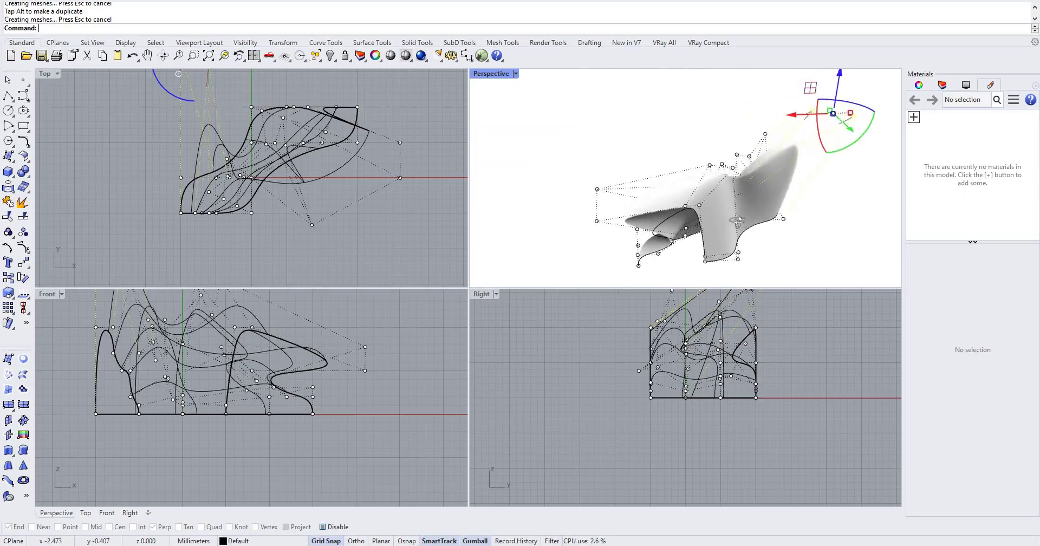
pyautogui.scroll(2, 736, 218)
pyautogui.moveTo(719, 210)
pyautogui.mouseDown(button='right')
pyautogui.moveTo(675, 192)
pyautogui.moveTo(725, 220)
pyautogui.moveTo(738, 209)
pyautogui.mouseUp(button='right')
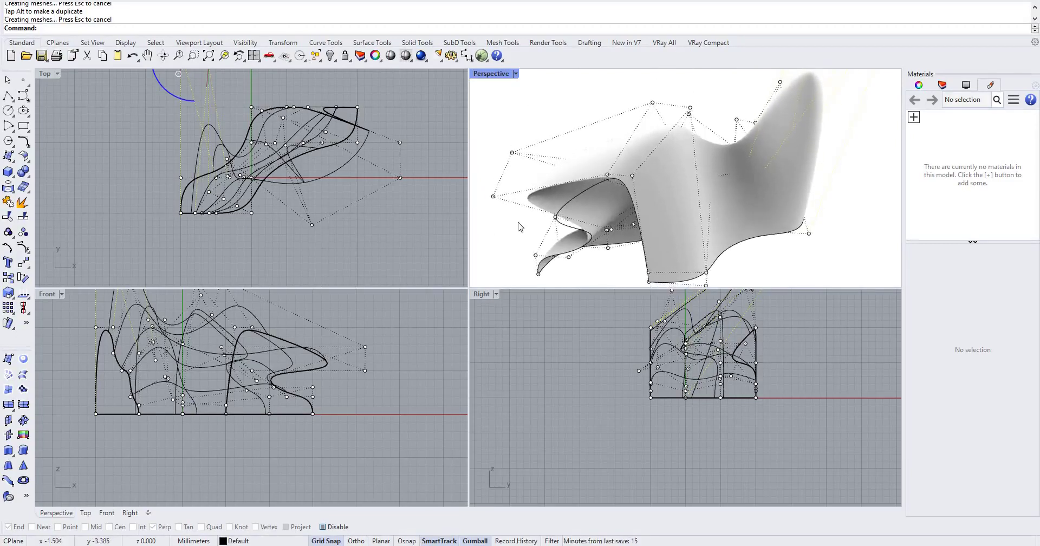
# - Set the Right viewport's display mode to Artistic and bring the whole surface with its peak points into view
pyautogui.click(496, 295)
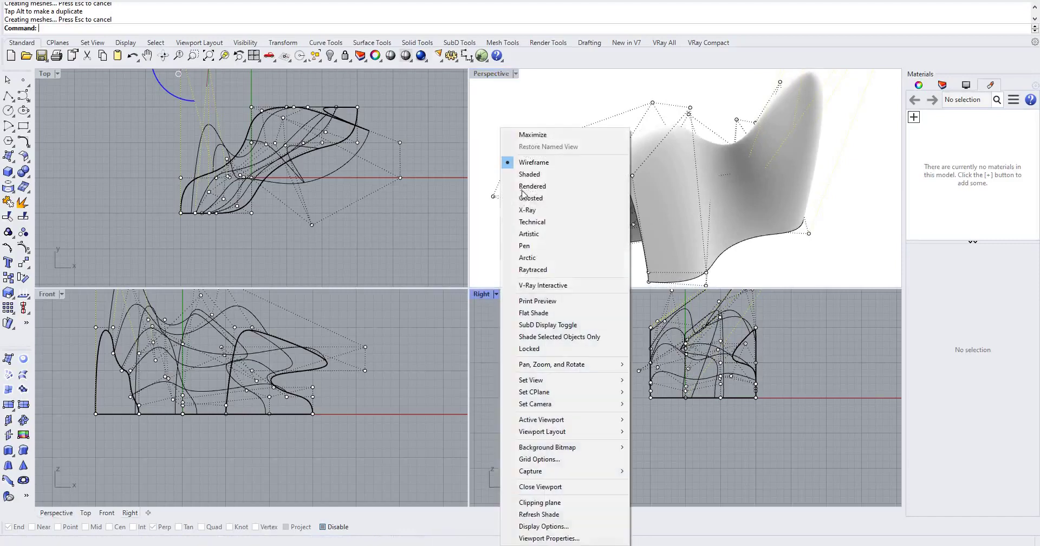
pyautogui.click(530, 236)
pyautogui.moveTo(670, 391); pyautogui.dragTo(626, 442, button='right')
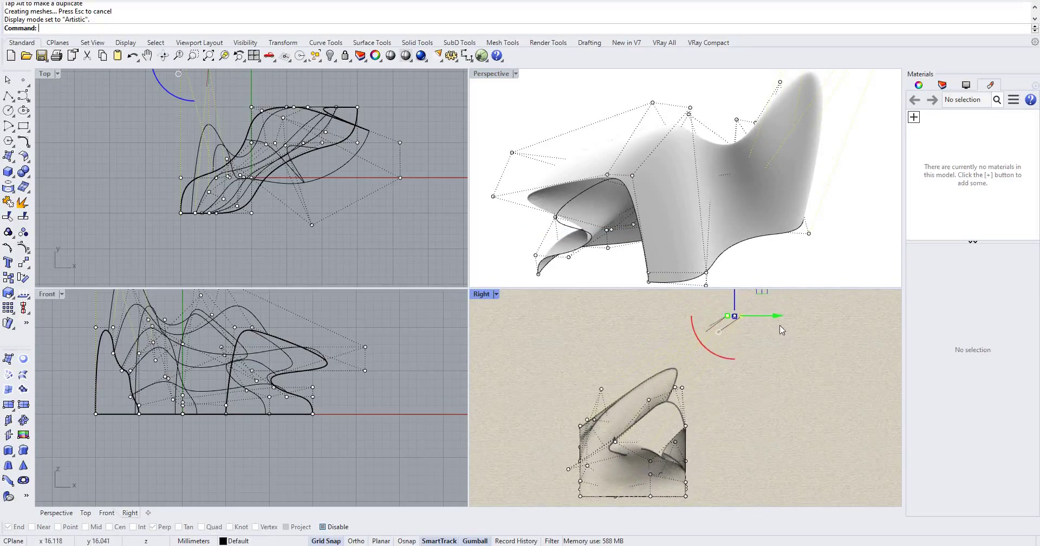
# - Move the two selected peak points toward negative Y and lower them in the Right viewport
pyautogui.moveTo(733, 329); pyautogui.dragTo(696, 324)
pyautogui.moveTo(770, 325); pyautogui.dragTo(758, 317)
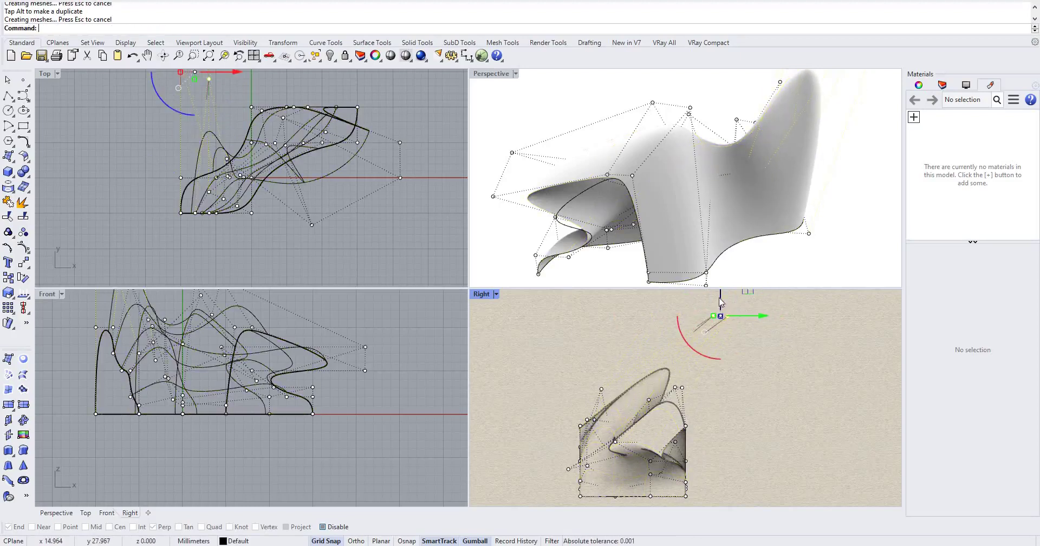
pyautogui.moveTo(731, 360); pyautogui.dragTo(687, 325)
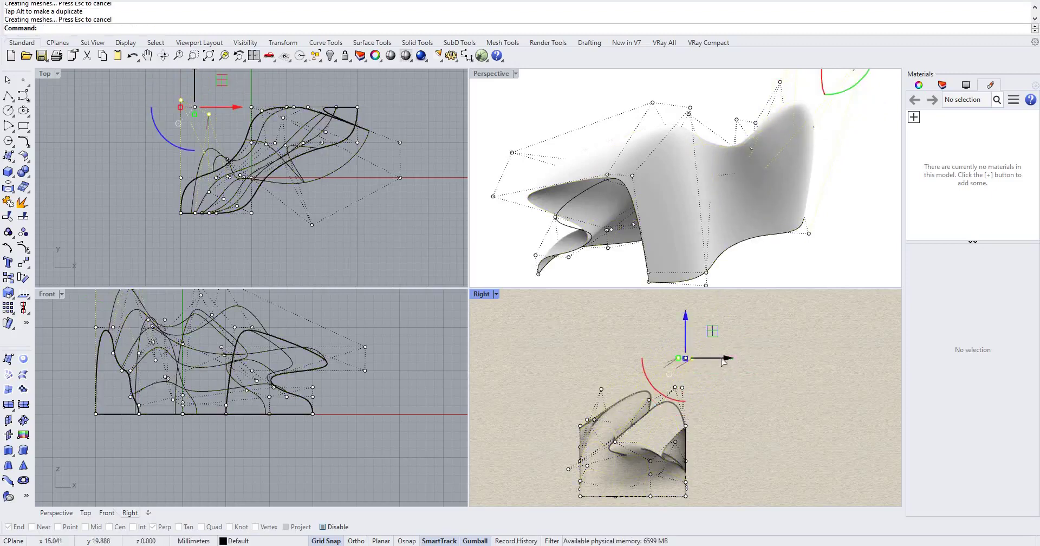
# - Pull the two peak points far out along positive Y and adjust their height so the peak rises in a long slant
pyautogui.moveTo(721, 358); pyautogui.dragTo(834, 319)
pyautogui.moveTo(834, 284); pyautogui.dragTo(833, 252)
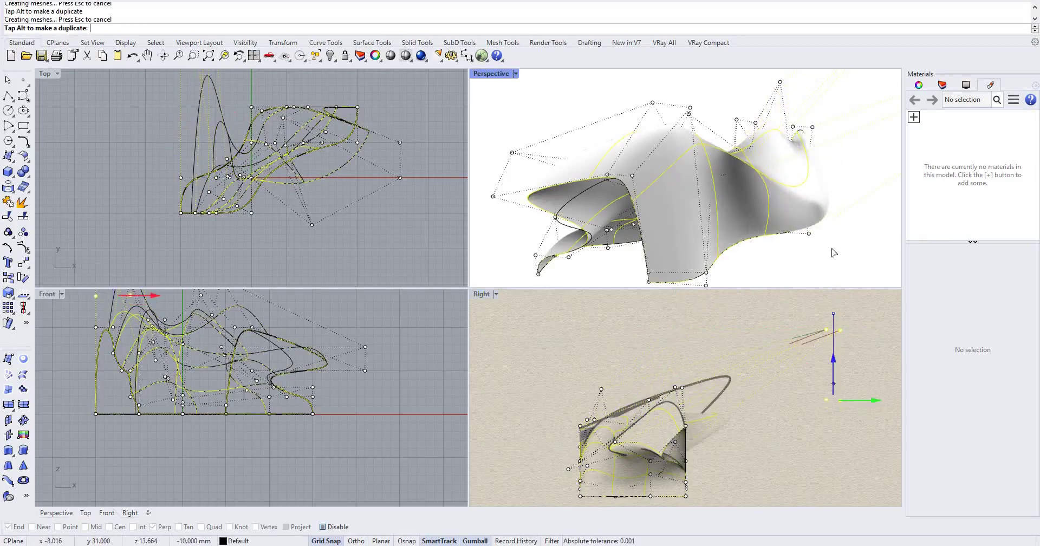
pyautogui.moveTo(835, 142); pyautogui.dragTo(847, 232)
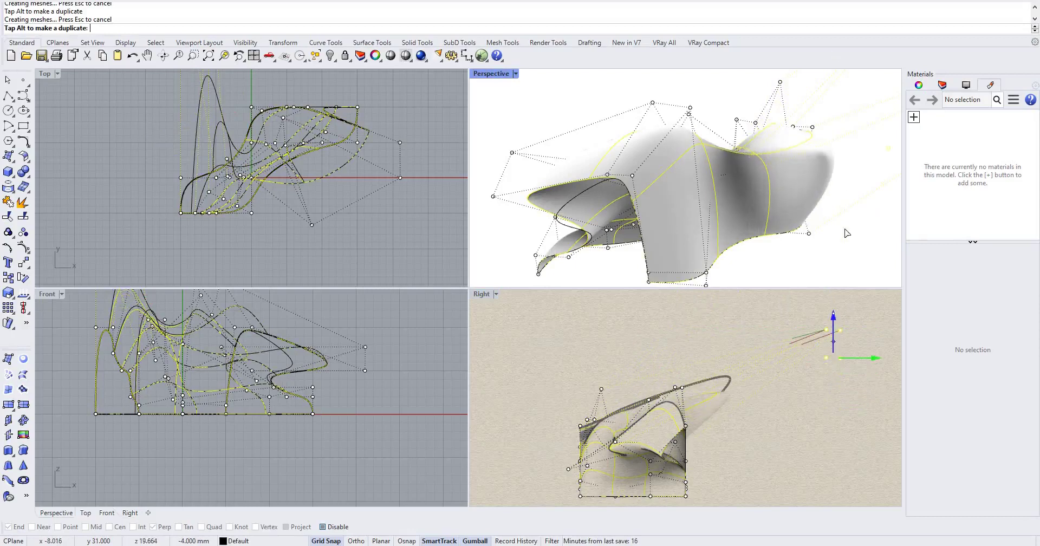
pyautogui.moveTo(845, 282); pyautogui.dragTo(851, 306)
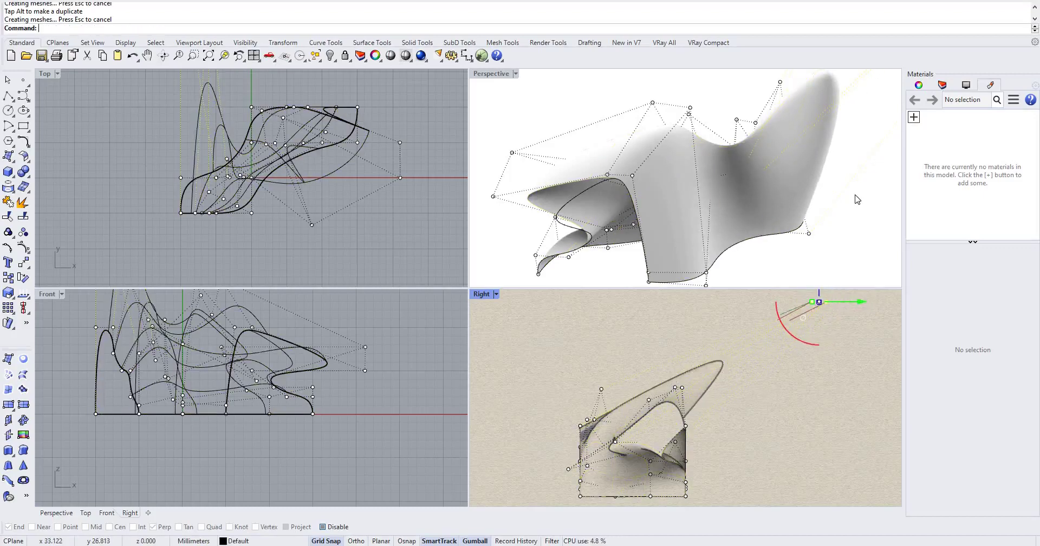
# - Clear the selection, then pick only the peak control point nearer the body and move it back along negative Y
pyautogui.click(841, 254)
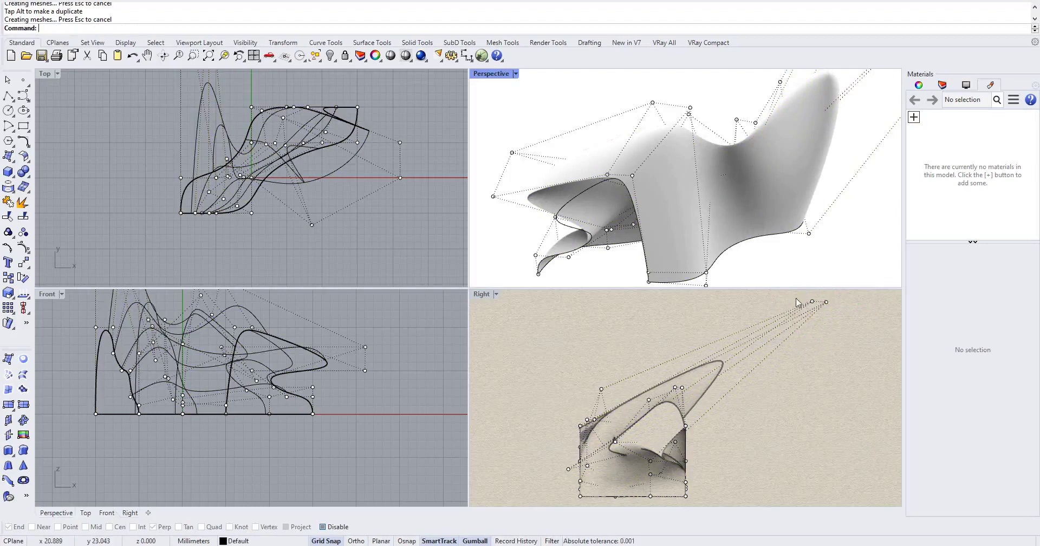
pyautogui.moveTo(820, 306); pyautogui.dragTo(727, 326)
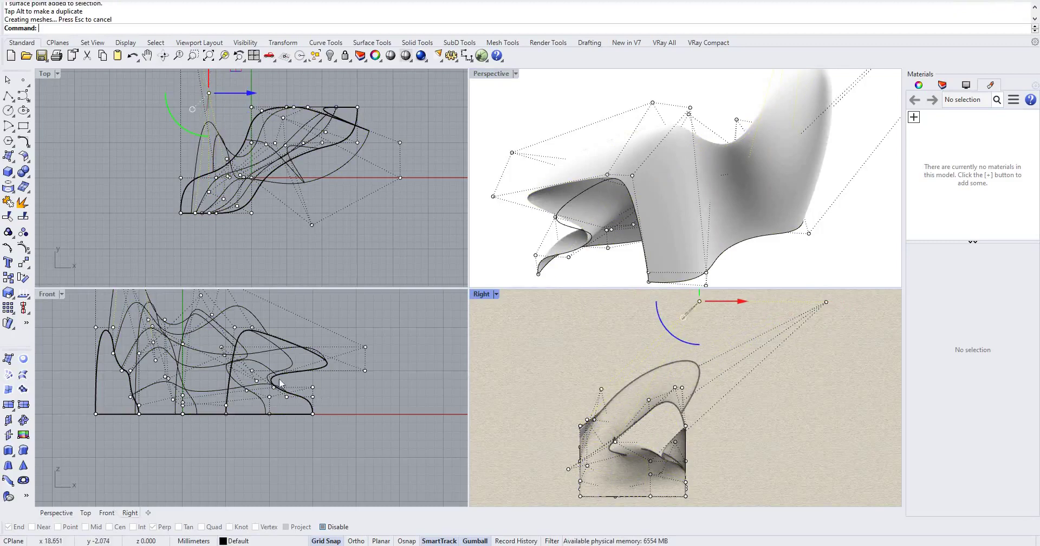
# - Bring the surface fully into view in the Front viewport and set its display mode to Artistic
pyautogui.moveTo(342, 433); pyautogui.dragTo(326, 461, button='right')
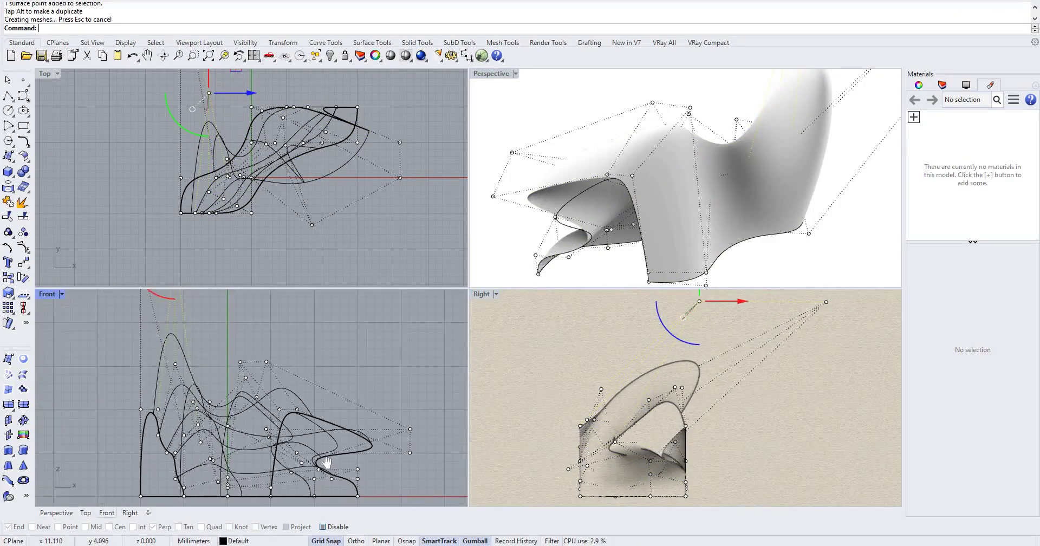
pyautogui.click(62, 295)
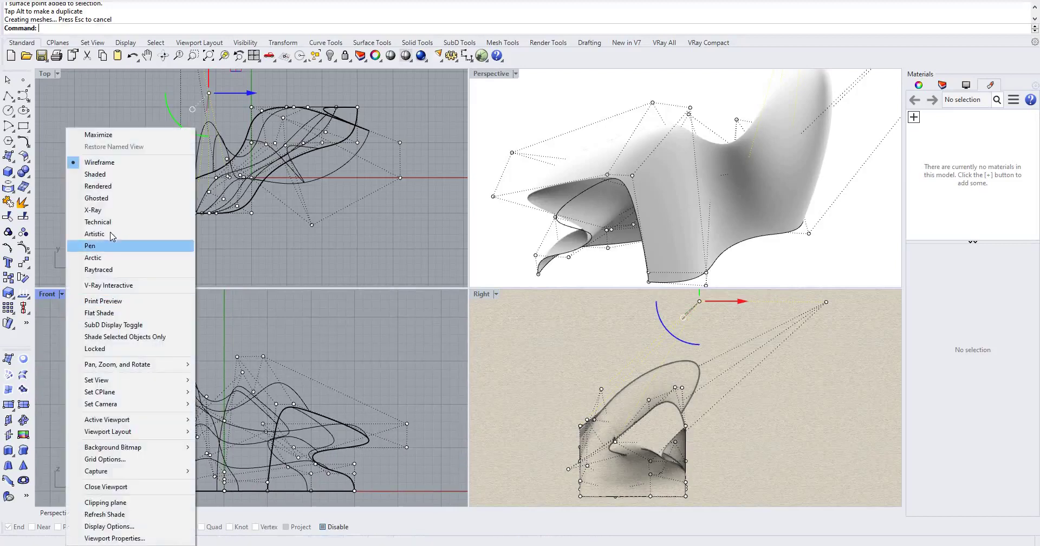
pyautogui.click(111, 234)
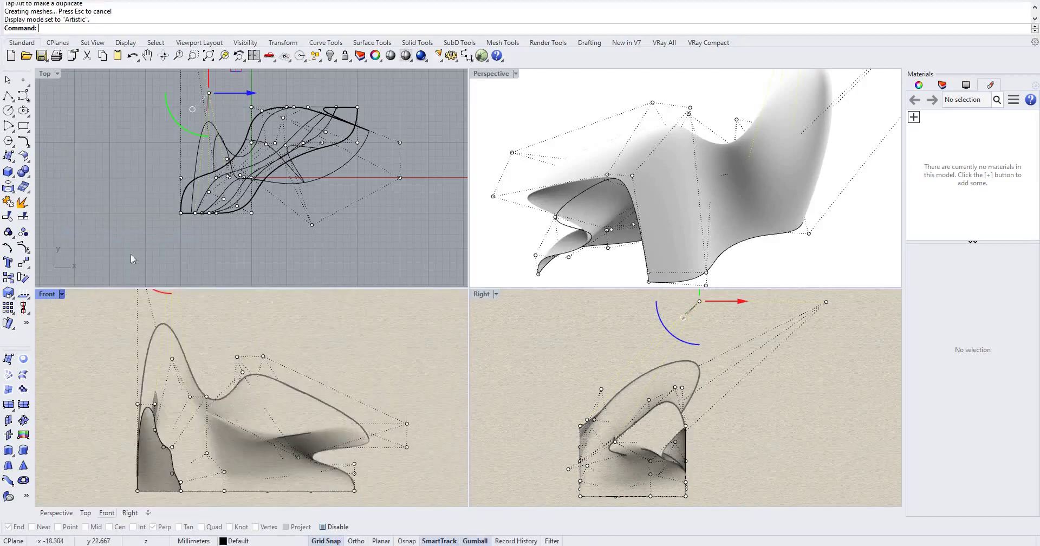
# - Try the X-Ray and Ghosted display modes in the Front viewport and finally set it to Rendered
pyautogui.click(62, 294)
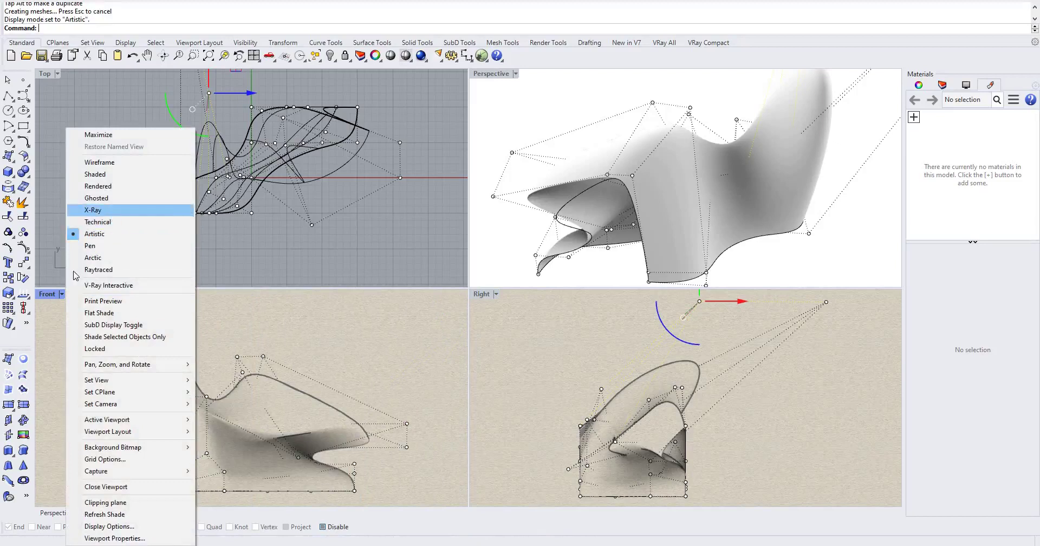
pyautogui.click(111, 210)
pyautogui.click(63, 294)
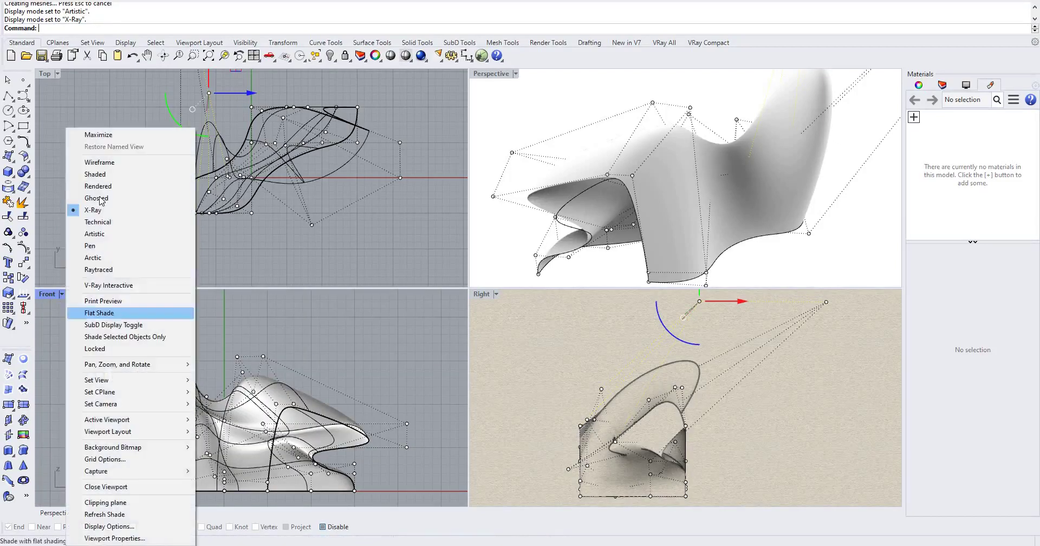
pyautogui.click(111, 199)
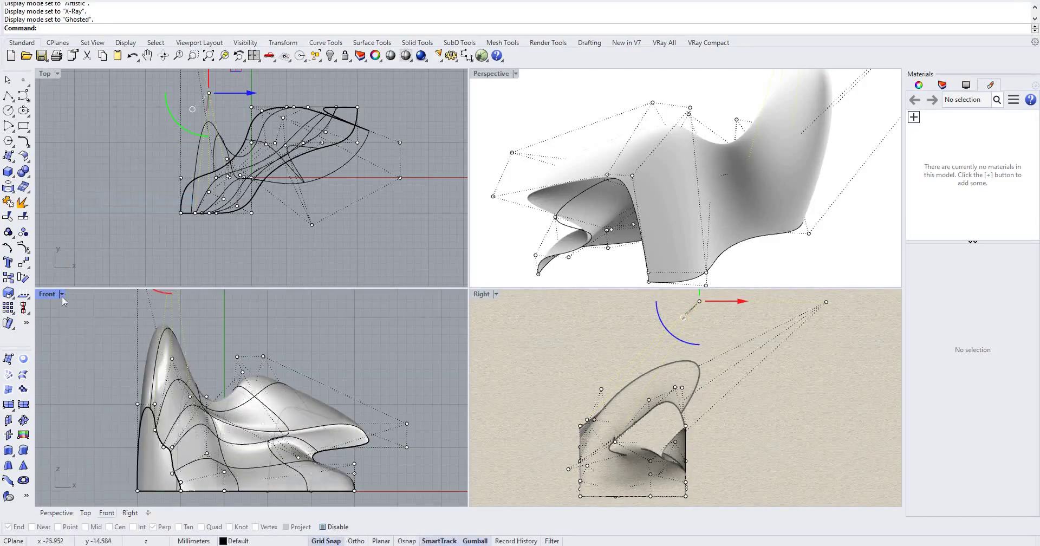
pyautogui.click(62, 294)
pyautogui.click(111, 186)
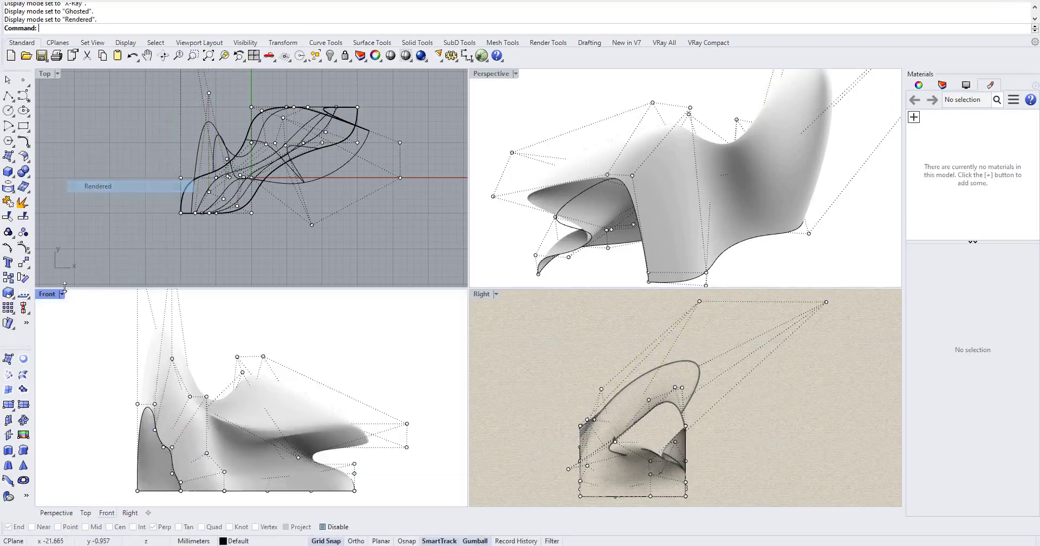
pyautogui.click(62, 294)
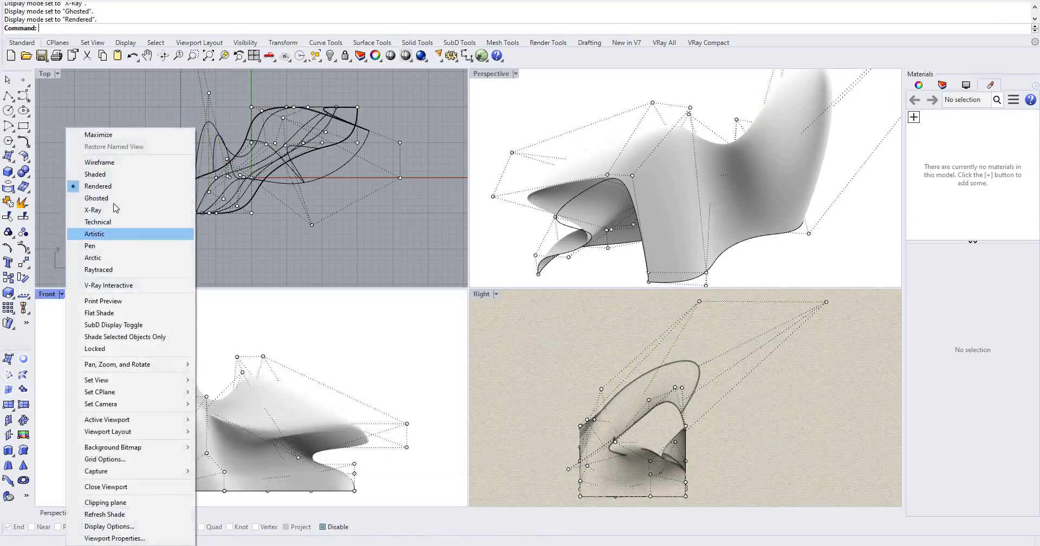
pyautogui.click(103, 105)
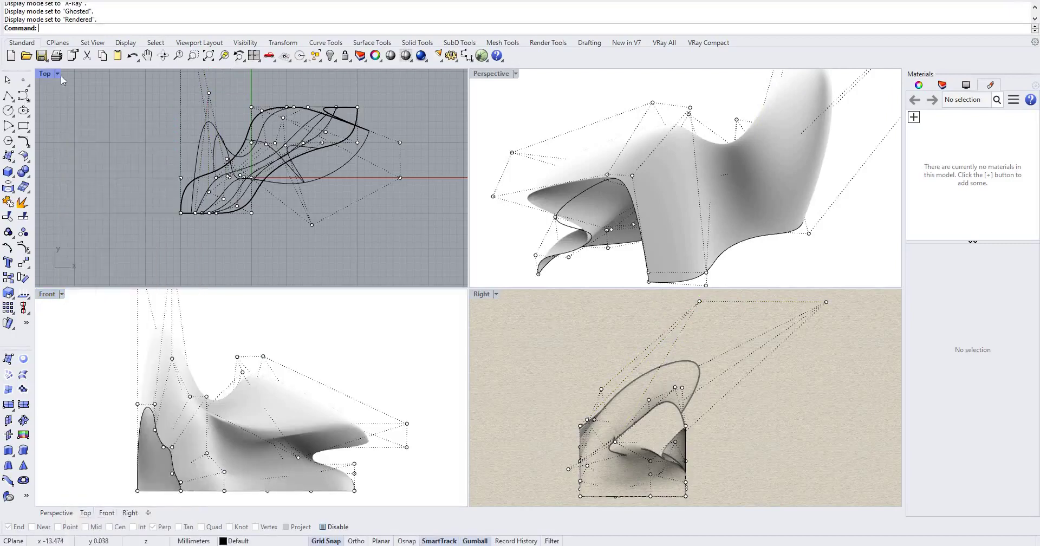
# - Set the Top viewport's display mode to X-Ray and enlarge the surface in it
pyautogui.click(57, 74)
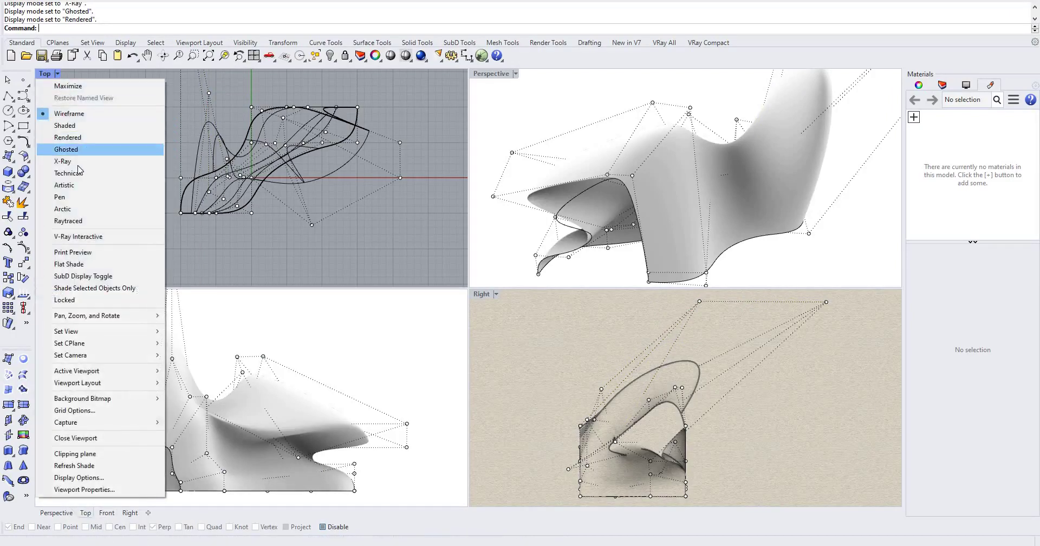
pyautogui.click(74, 161)
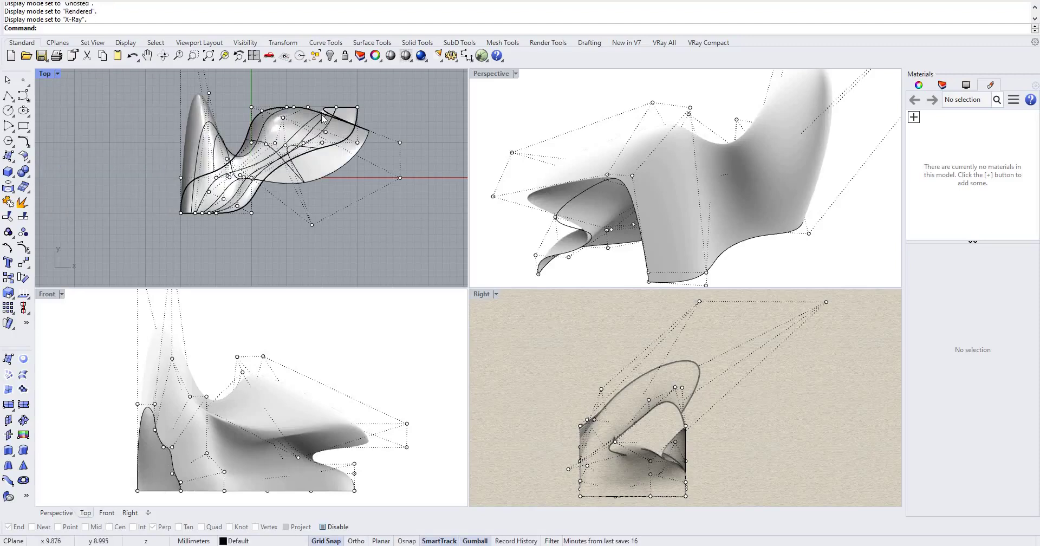
pyautogui.scroll(3, 323, 116)
pyautogui.moveTo(285, 146)
pyautogui.mouseDown(button='right')
pyautogui.moveTo(274, 139)
pyautogui.moveTo(273, 161)
pyautogui.moveTo(269, 146)
pyautogui.mouseUp(button='right')
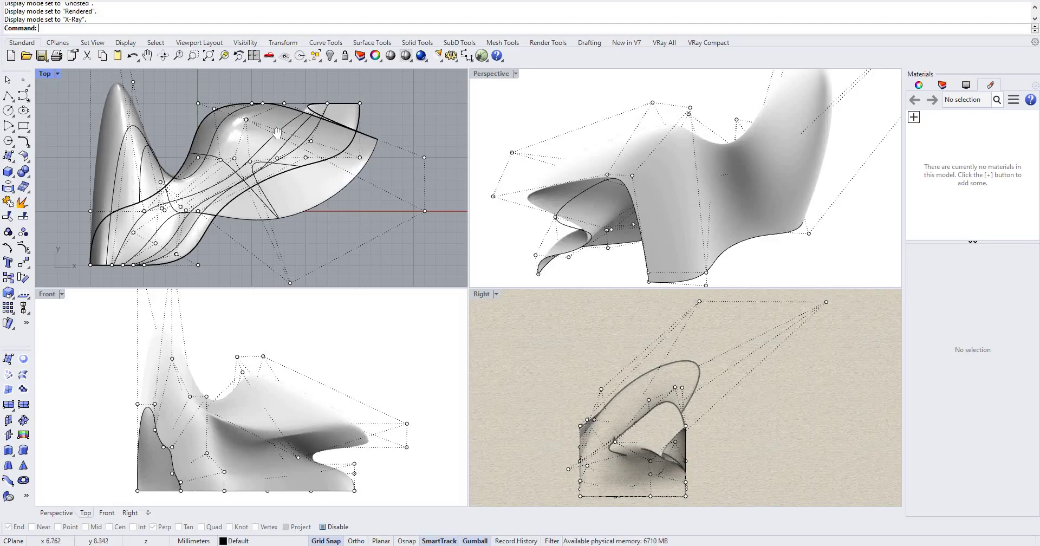
pyautogui.moveTo(277, 132); pyautogui.dragTo(277, 135, button='right')
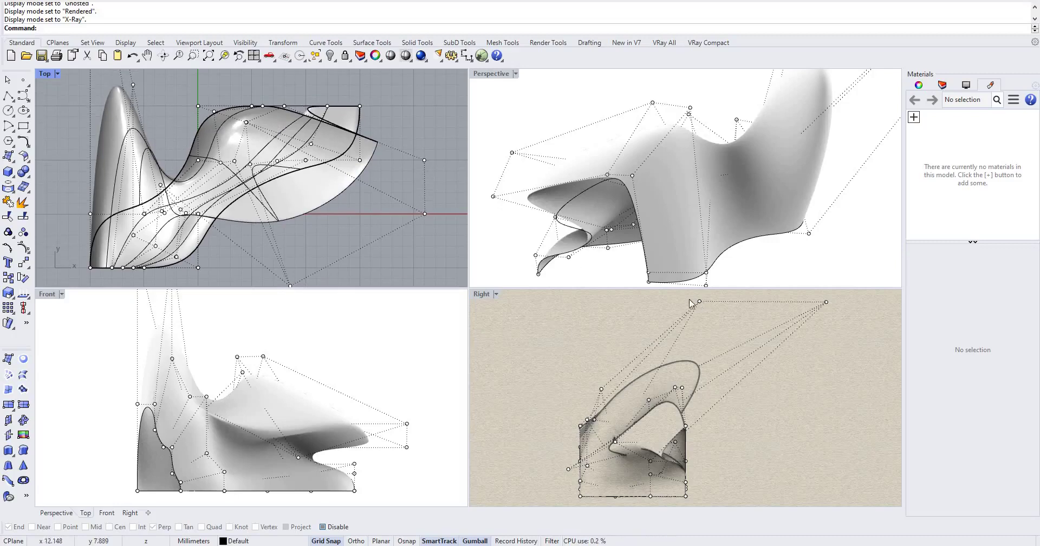
# - In the Right viewport, move the nearer peak control point out to the negative Y side and pull the far peak point slightly back inward
pyautogui.moveTo(731, 309); pyautogui.dragTo(895, 292)
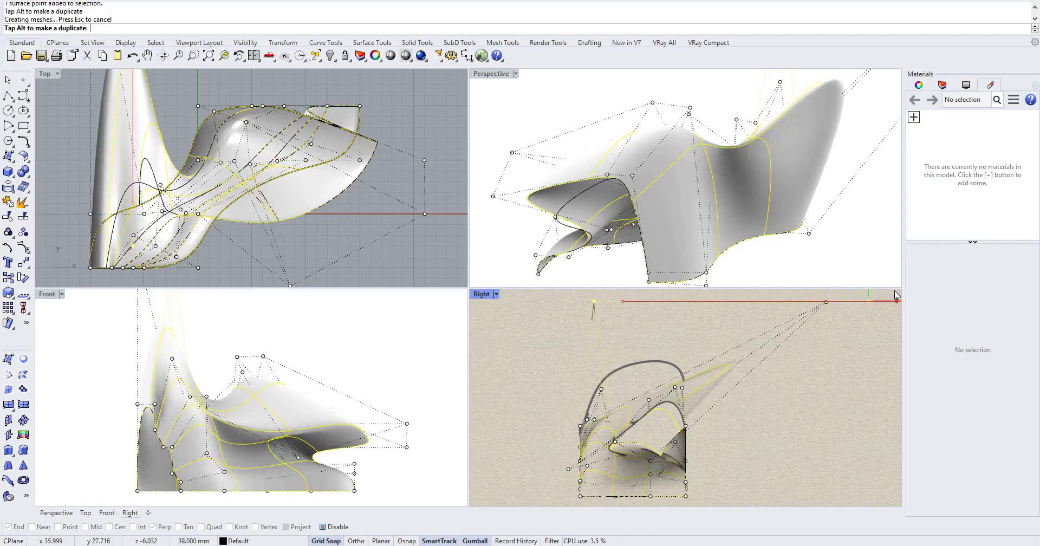
pyautogui.moveTo(811, 305); pyautogui.dragTo(110, 439)
pyautogui.moveTo(356, 389); pyautogui.dragTo(532, 358)
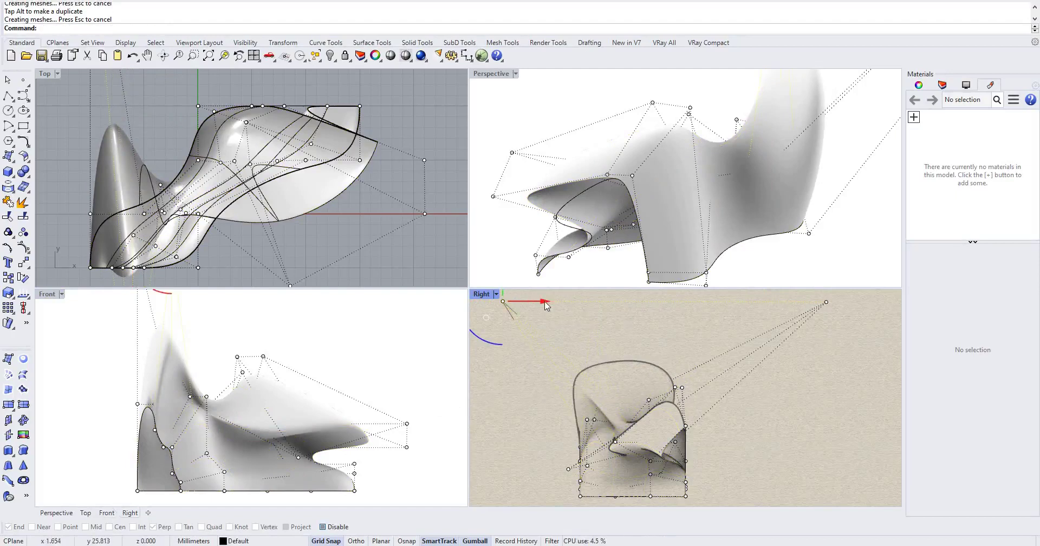
pyautogui.moveTo(572, 302); pyautogui.dragTo(580, 305)
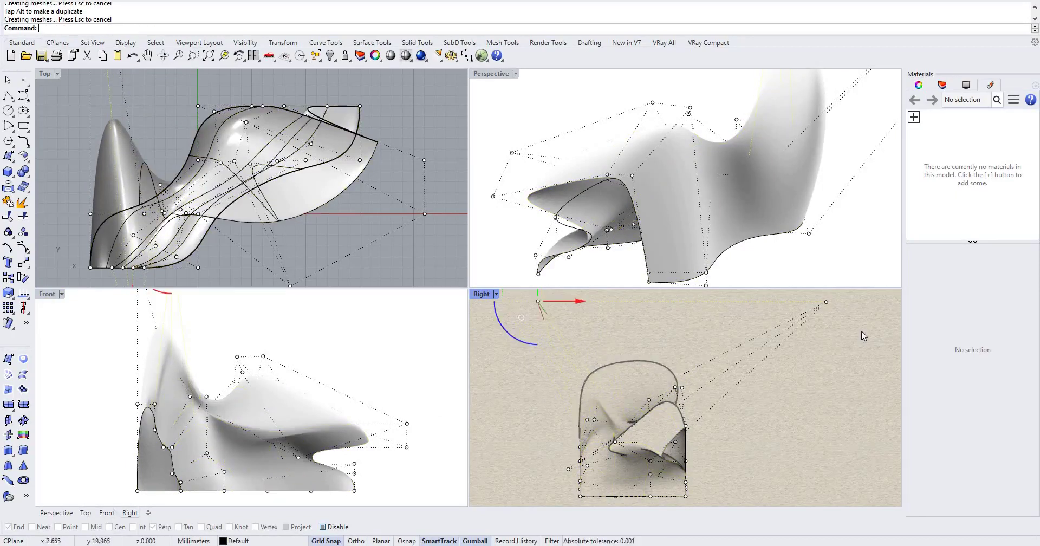
pyautogui.moveTo(850, 311); pyautogui.dragTo(752, 316)
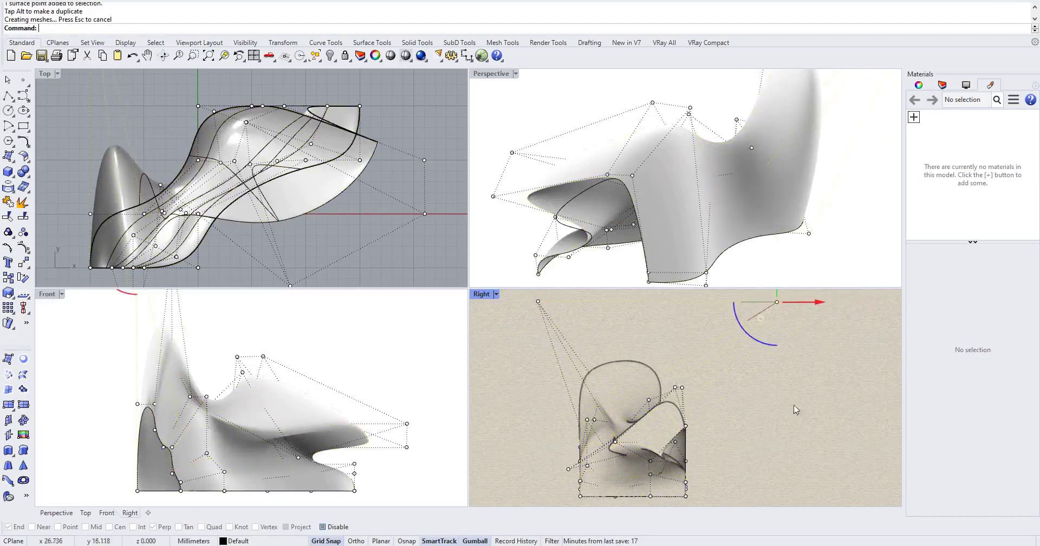
# - Examine the reshaped surface in the Perspective viewport from several angles, including its open ends and underside
pyautogui.moveTo(742, 216)
pyautogui.mouseDown(button='right')
pyautogui.moveTo(712, 146)
pyautogui.moveTo(566, 104)
pyautogui.moveTo(747, 81)
pyautogui.moveTo(789, 262)
pyautogui.moveTo(682, 247)
pyautogui.moveTo(696, 190)
pyautogui.moveTo(687, 209)
pyautogui.moveTo(473, 204)
pyautogui.moveTo(646, 190)
pyautogui.moveTo(731, 217)
pyautogui.mouseUp(button='right')
pyautogui.scroll(6, 731, 218)
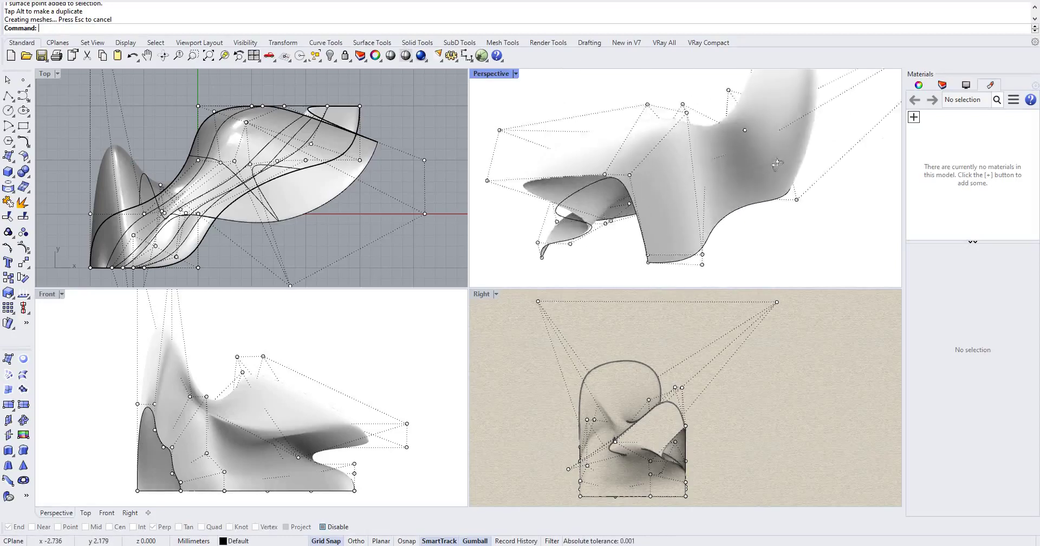
pyautogui.moveTo(670, 262); pyautogui.dragTo(641, 272, button='right')
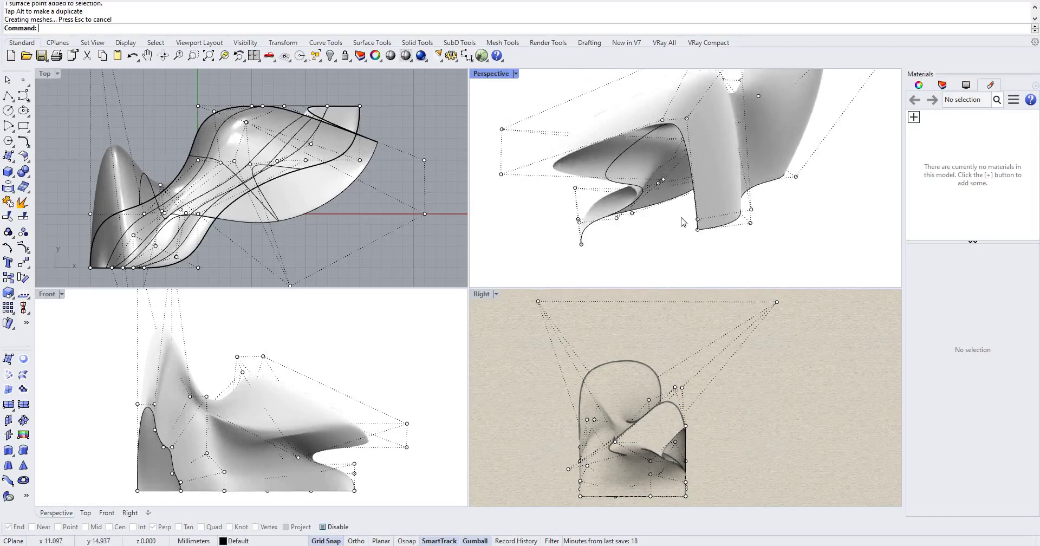
pyautogui.scroll(-3, 682, 222)
pyautogui.moveTo(682, 222); pyautogui.dragTo(751, 187, button='right')
pyautogui.scroll(5, 745, 130)
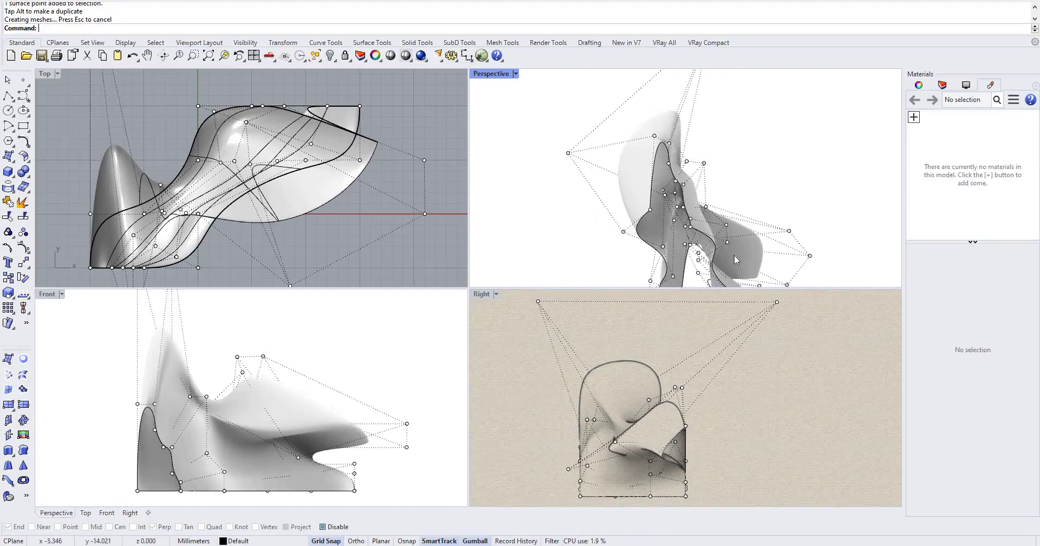
pyautogui.scroll(-4, 735, 255)
pyautogui.scroll(5, 726, 277)
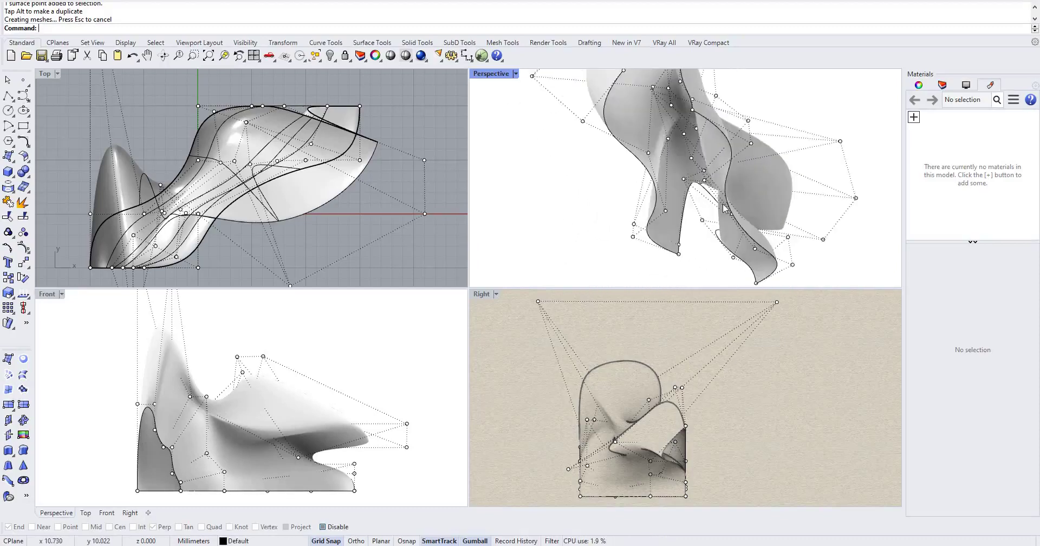
pyautogui.moveTo(724, 223); pyautogui.dragTo(746, 129, button='right')
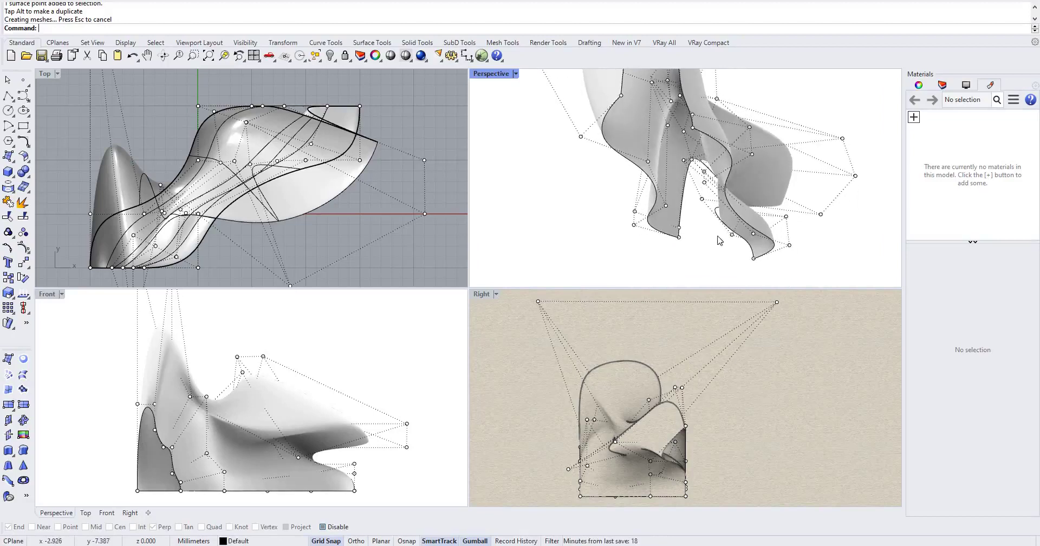
pyautogui.moveTo(704, 264); pyautogui.dragTo(701, 102, button='right')
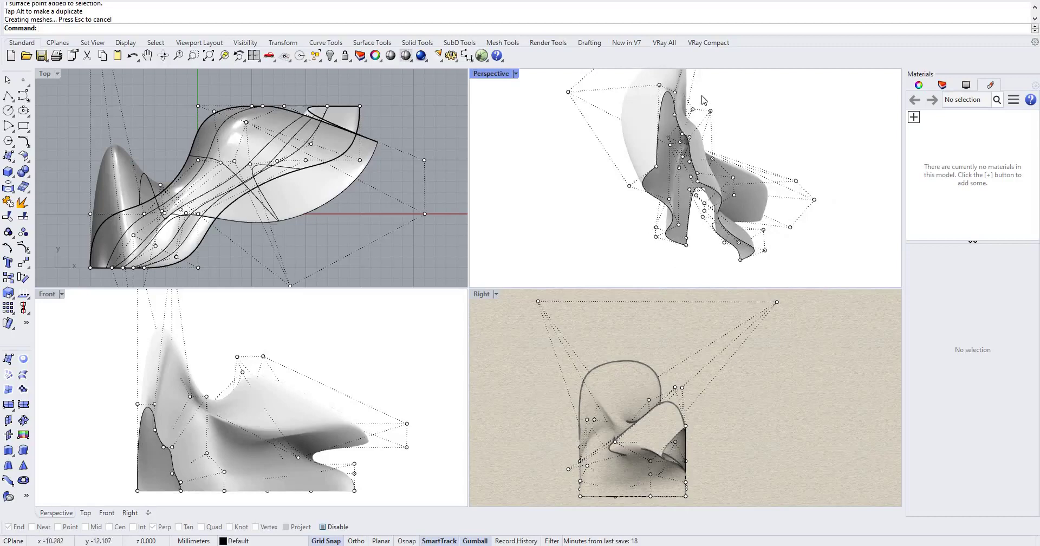
pyautogui.moveTo(714, 157); pyautogui.dragTo(758, 127, button='right')
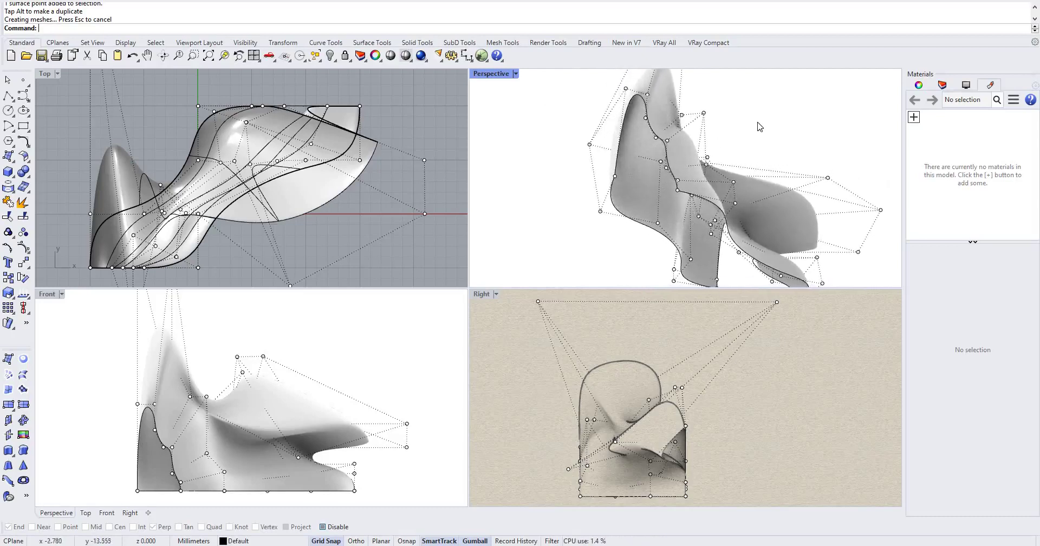
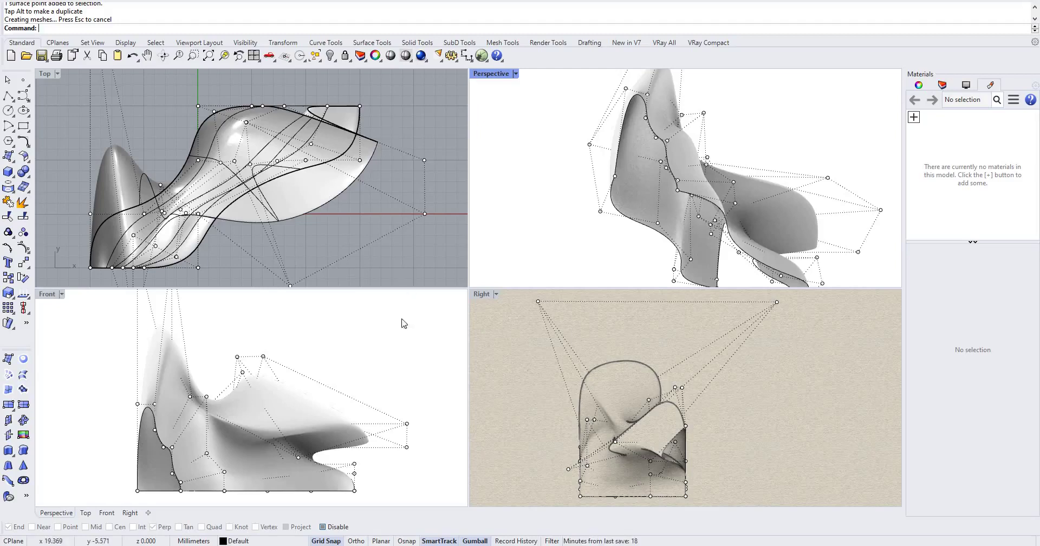
# - Select the two outermost tip control points in the Front viewport, raise them, and lower them again by 8 mm
pyautogui.moveTo(385, 409); pyautogui.dragTo(421, 468)
pyautogui.moveTo(408, 387); pyautogui.dragTo(424, 374)
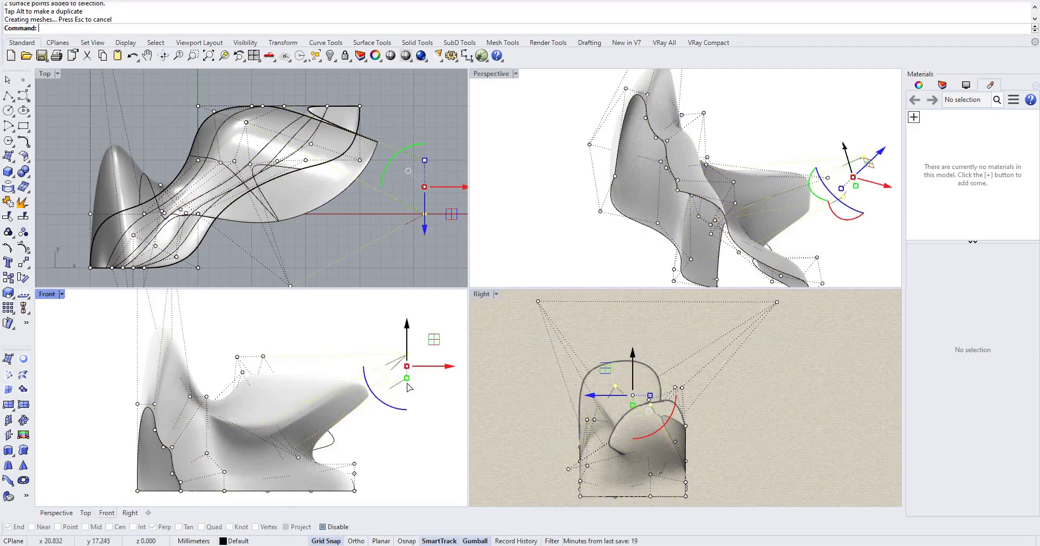
pyautogui.moveTo(406, 379); pyautogui.dragTo(355, 243)
pyautogui.moveTo(365, 351); pyautogui.dragTo(360, 264)
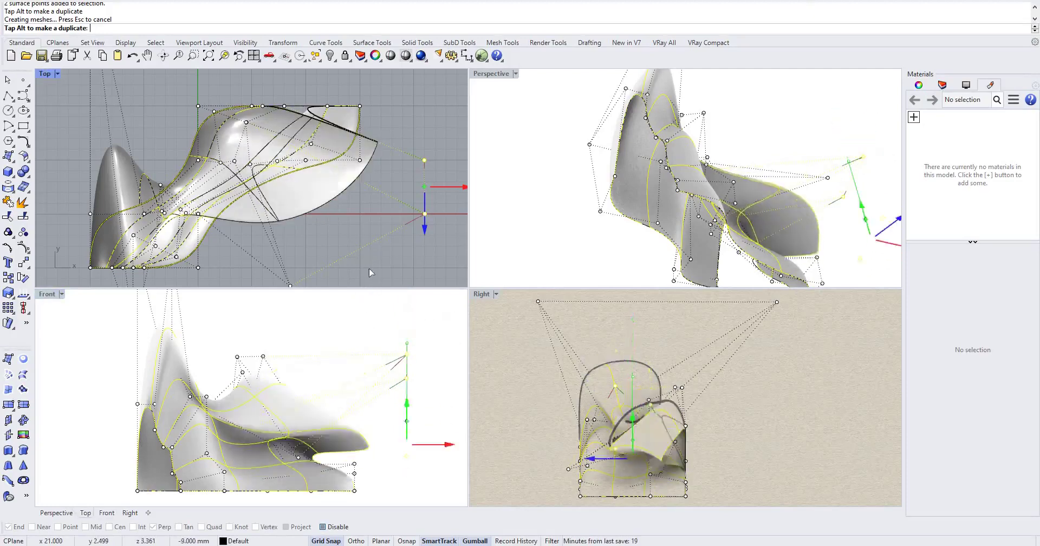
pyautogui.moveTo(361, 316)
pyautogui.mouseDown()
pyautogui.moveTo(352, 325)
pyautogui.moveTo(364, 317)
pyautogui.mouseUp()
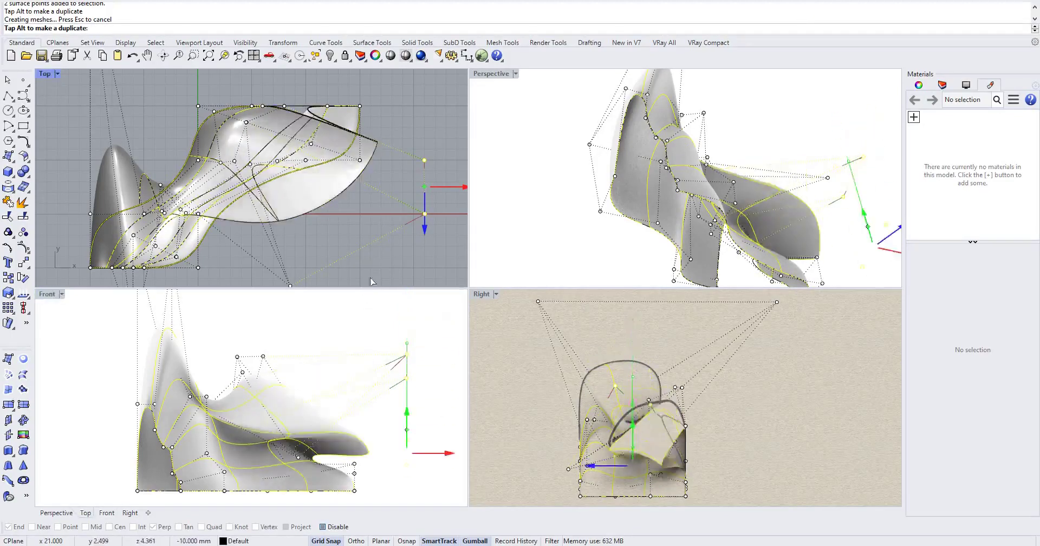
pyautogui.moveTo(376, 261); pyautogui.dragTo(382, 278)
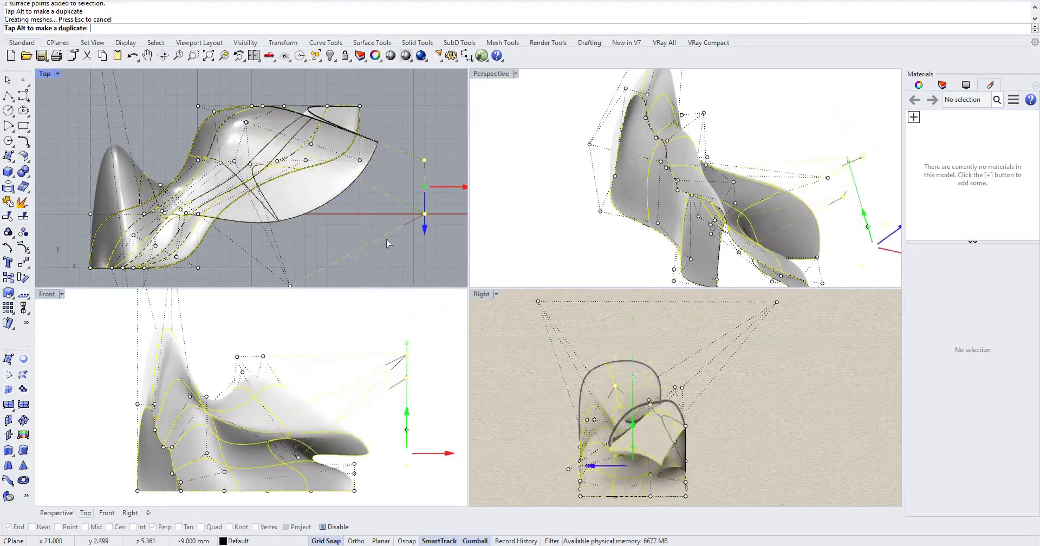
pyautogui.moveTo(388, 243)
pyautogui.mouseDown()
pyautogui.moveTo(385, 287)
pyautogui.moveTo(389, 225)
pyautogui.mouseUp()
pyautogui.moveTo(379, 309); pyautogui.dragTo(370, 409)
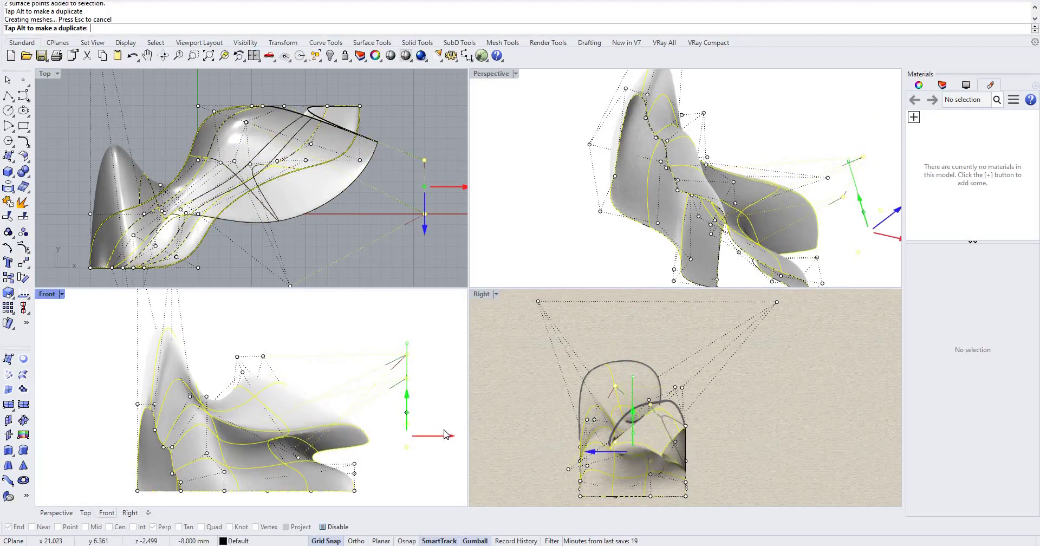
# - Slide the two tip points inward and then outward along the X axis to lengthen the tip, and undo the last move
pyautogui.moveTo(445, 433); pyautogui.dragTo(416, 436)
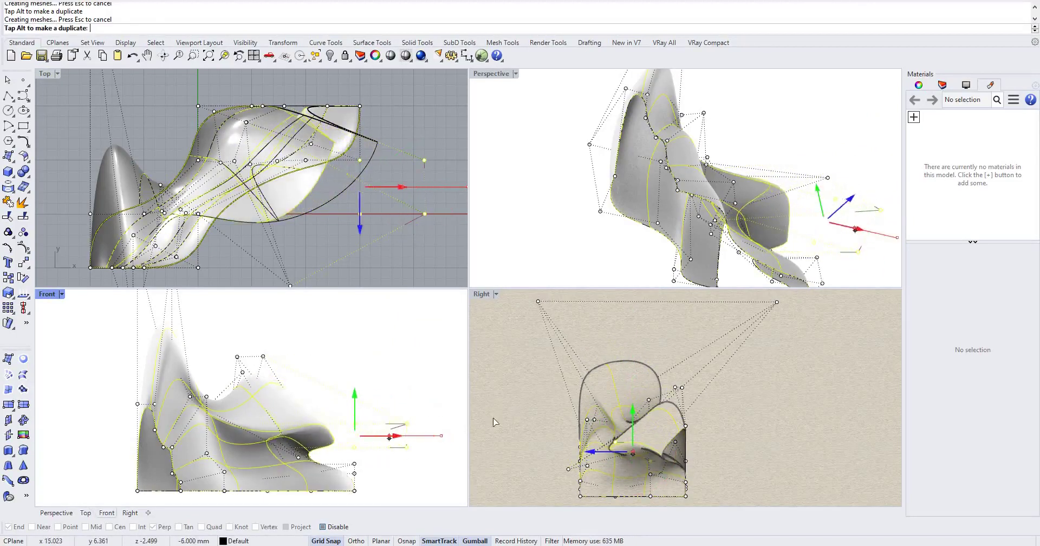
pyautogui.moveTo(494, 422); pyautogui.dragTo(676, 449)
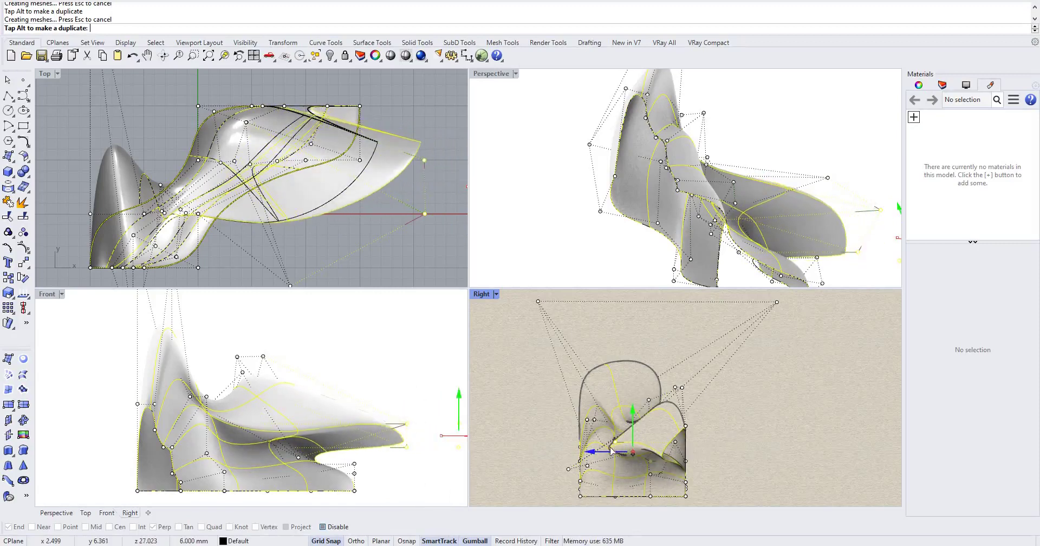
pyautogui.moveTo(611, 450); pyautogui.dragTo(612, 425)
pyautogui.moveTo(706, 422); pyautogui.dragTo(711, 422)
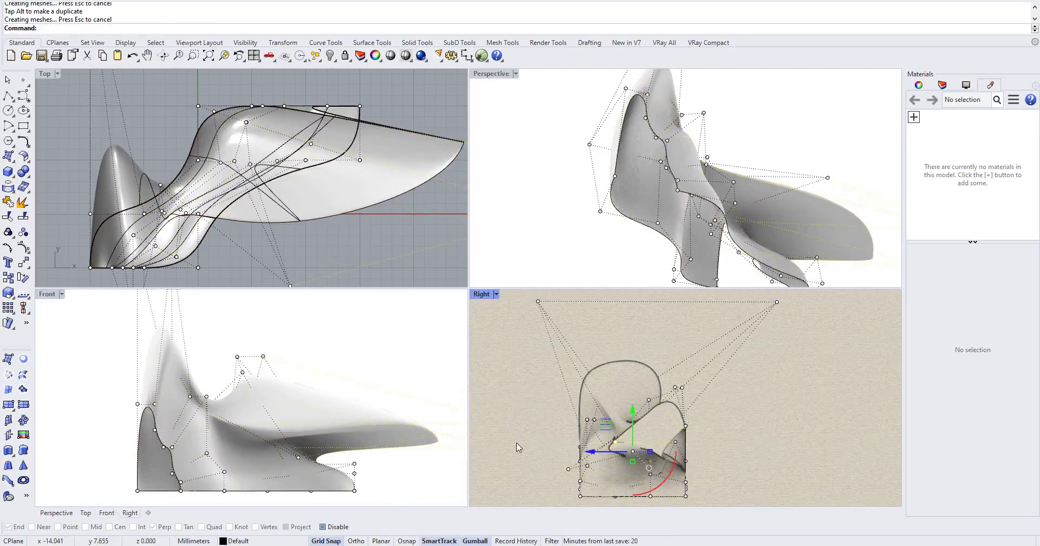
pyautogui.hotkey('ctrl', 'z')
# - Raise the two selected tip points again and pull them farther out along positive X in the Front viewport
pyautogui.moveTo(427, 436); pyautogui.dragTo(650, 356)
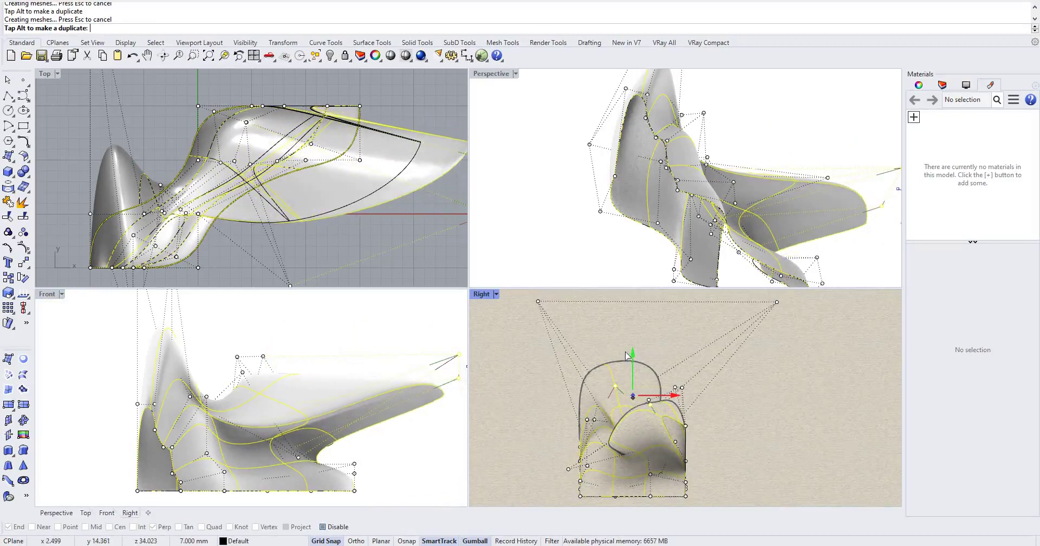
pyautogui.moveTo(478, 354); pyautogui.dragTo(410, 361)
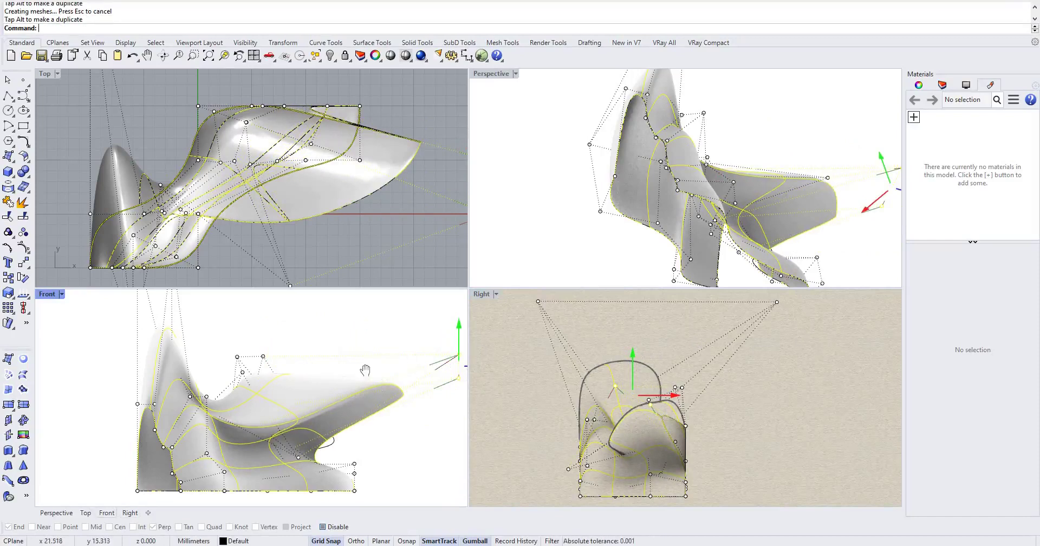
pyautogui.moveTo(410, 362); pyautogui.dragTo(343, 361, button='right')
pyautogui.moveTo(432, 354); pyautogui.dragTo(431, 352, button='right')
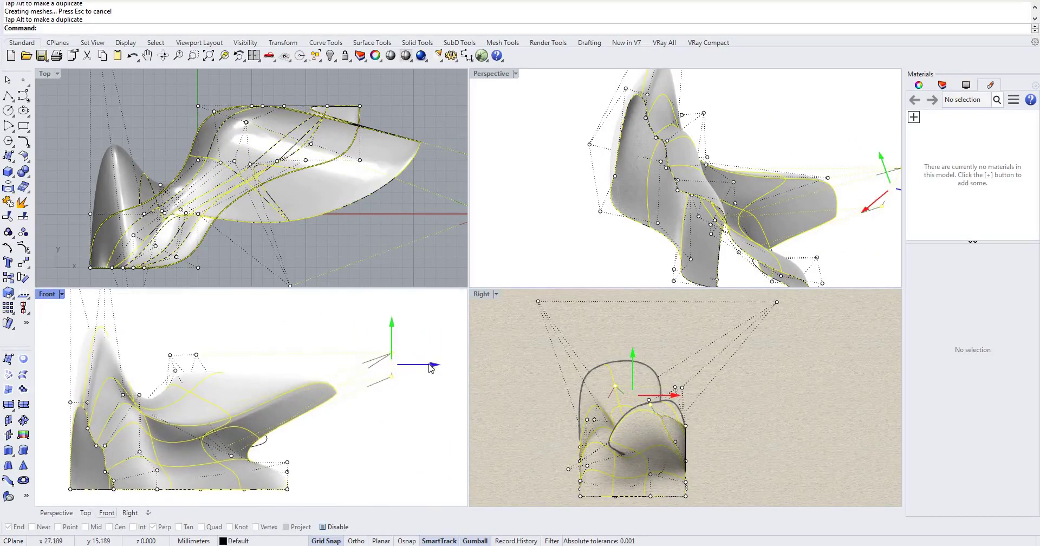
pyautogui.moveTo(463, 363); pyautogui.dragTo(433, 370)
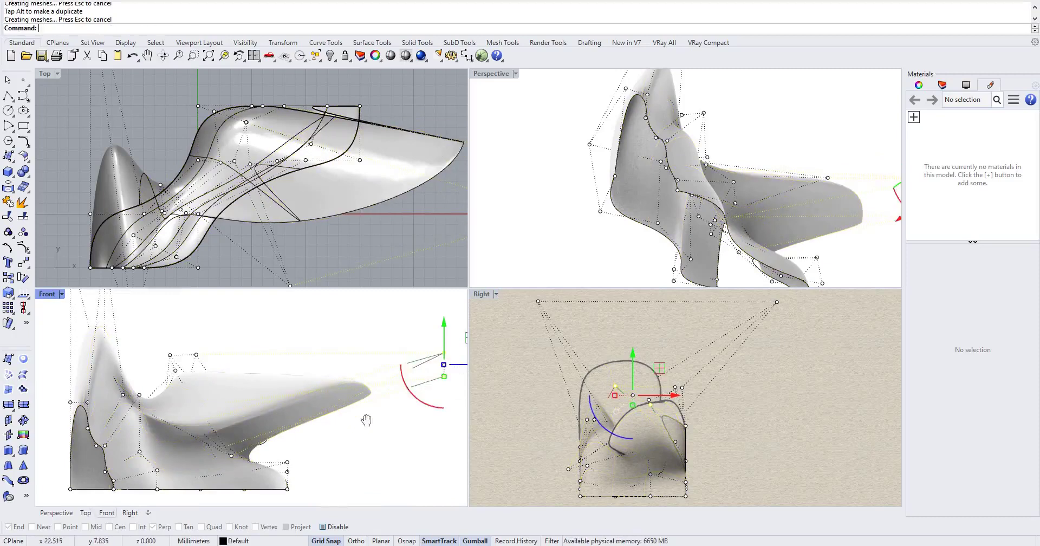
pyautogui.moveTo(389, 440); pyautogui.dragTo(384, 488, button='right')
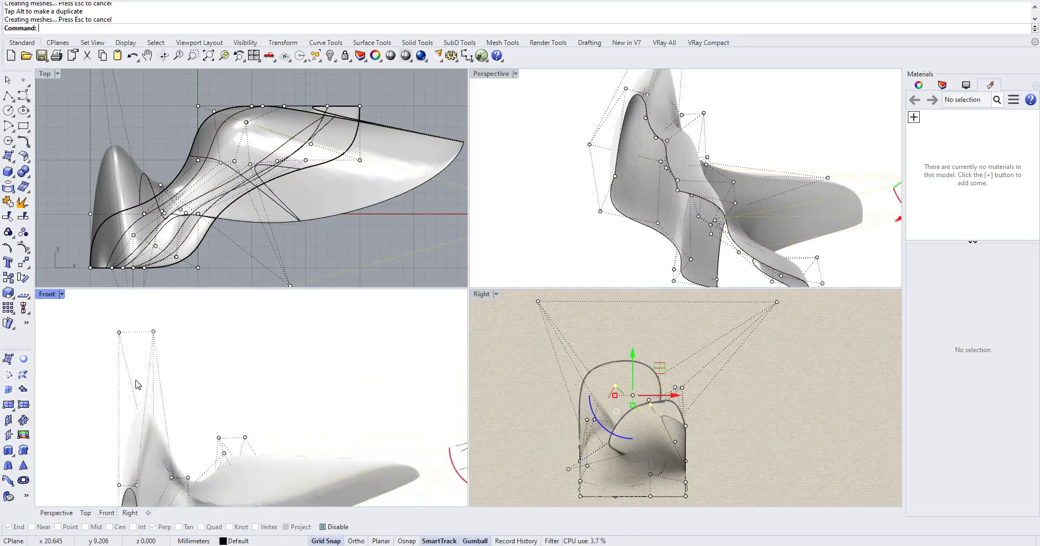
# - Select the upper right control point of the tall peak in the Front viewport, lower it, and shift it outward along negative X
pyautogui.click(151, 323)
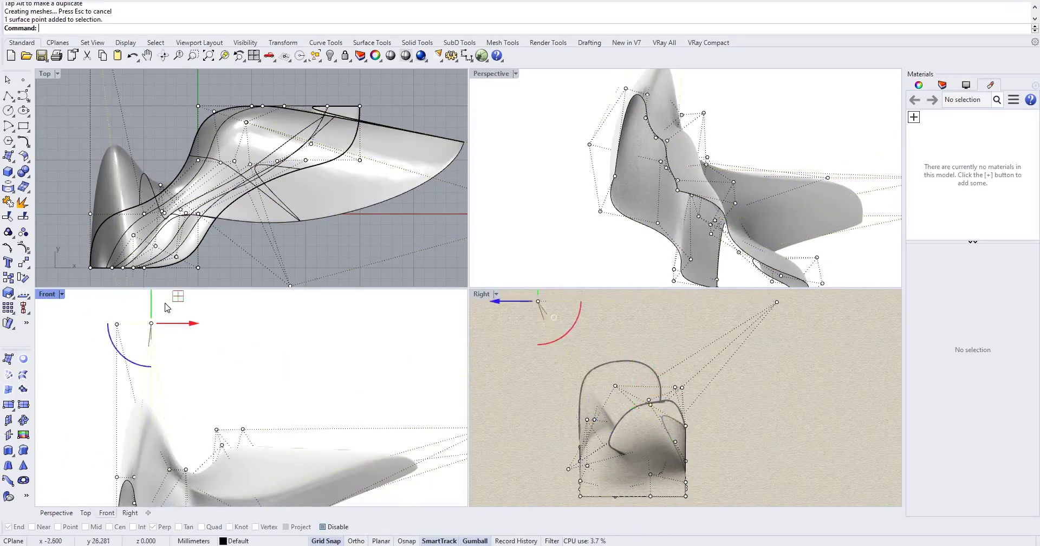
pyautogui.moveTo(177, 296); pyautogui.dragTo(179, 349)
pyautogui.moveTo(191, 393); pyautogui.dragTo(126, 356)
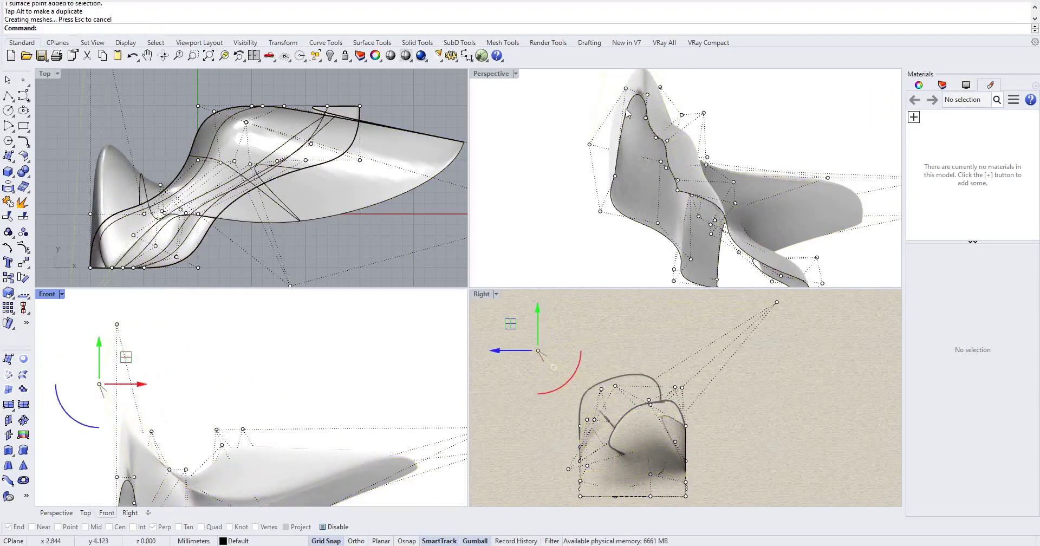
# - Select two control points beside the narrow open end in the Perspective viewport, and move them outward along X and back inward by 2 mm
pyautogui.moveTo(703, 140); pyautogui.dragTo(617, 157, button='right')
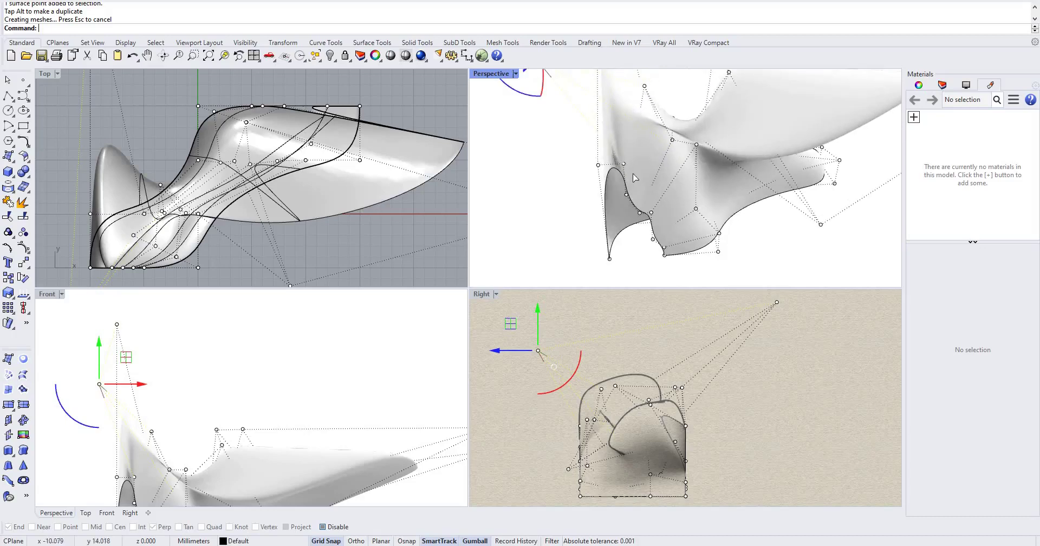
pyautogui.moveTo(636, 178); pyautogui.dragTo(605, 133)
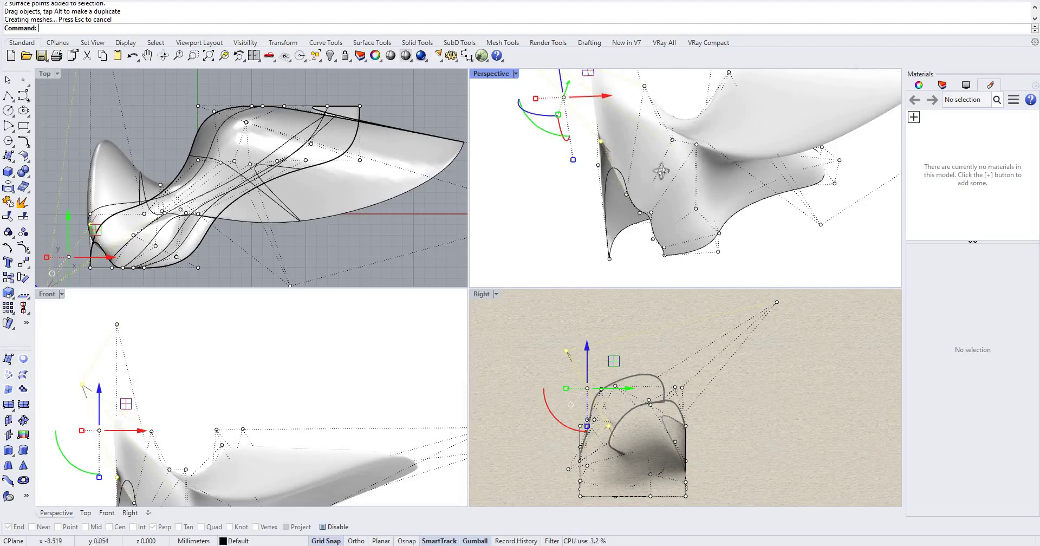
pyautogui.moveTo(660, 172); pyautogui.dragTo(616, 140, button='right')
pyautogui.moveTo(661, 121); pyautogui.dragTo(638, 132)
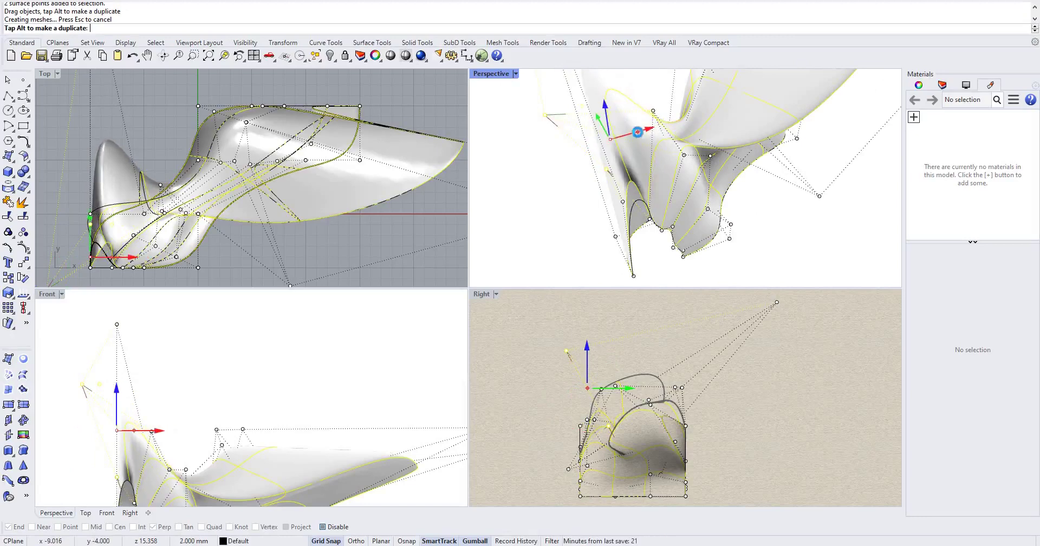
pyautogui.moveTo(529, 230); pyautogui.dragTo(529, 230)
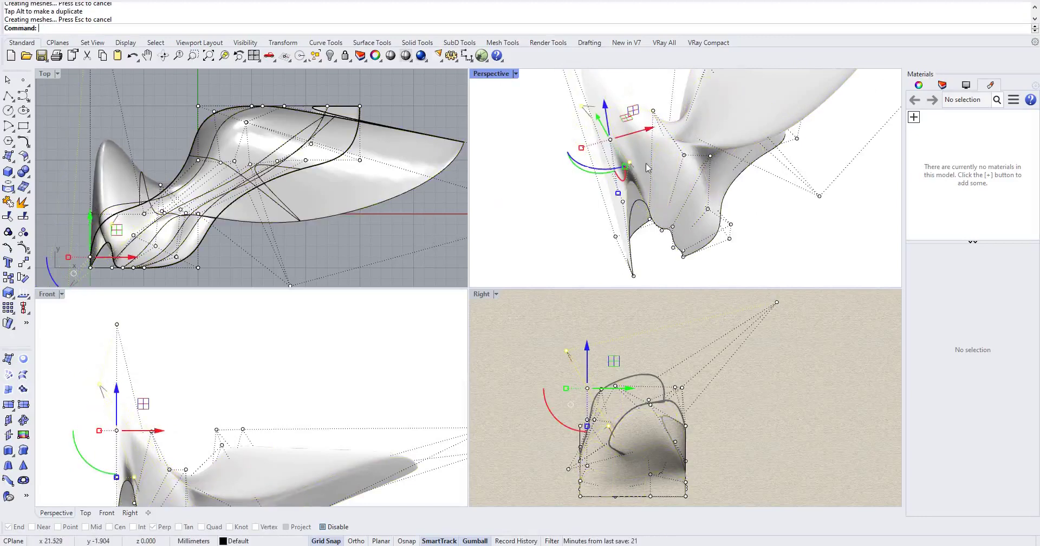
# - Pull the two selected control points outward along negative Y in the Perspective viewport, and inspect the bulge from both sides
pyautogui.moveTo(765, 164); pyautogui.dragTo(609, 66, button='right')
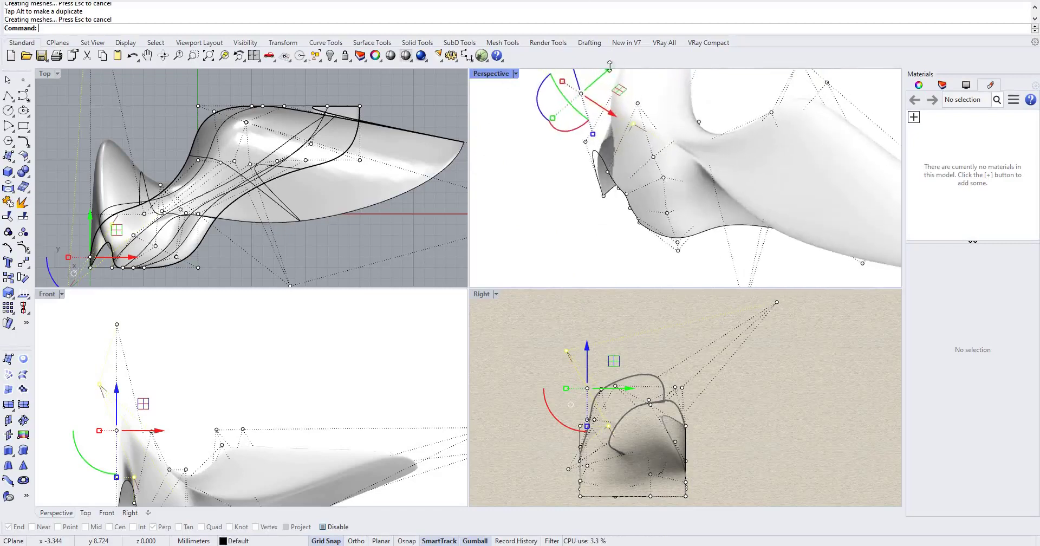
pyautogui.moveTo(538, 163); pyautogui.dragTo(549, 152)
pyautogui.moveTo(673, 112); pyautogui.dragTo(655, 237, button='right')
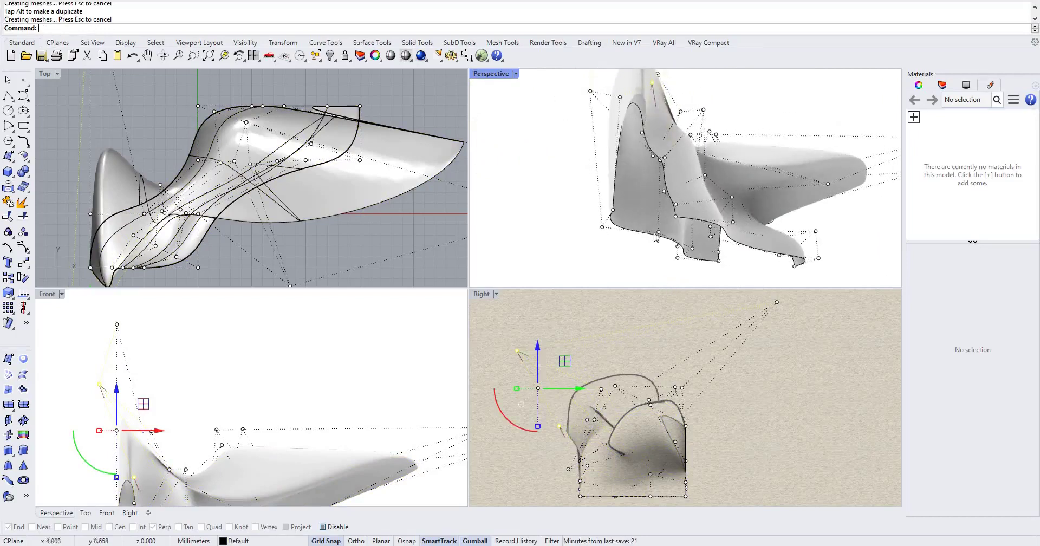
pyautogui.moveTo(706, 182); pyautogui.dragTo(519, 77, button='right')
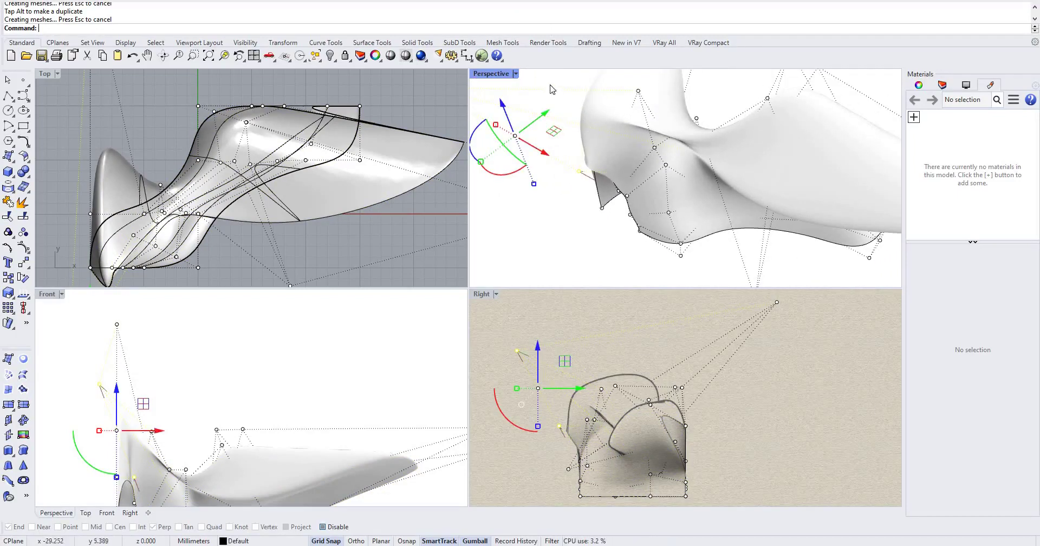
# - Window-select the middle group of surface points and the enclosed curves in the Perspective viewport, and shift them 7 mm along negative Y
pyautogui.moveTo(549, 83); pyautogui.dragTo(816, 266)
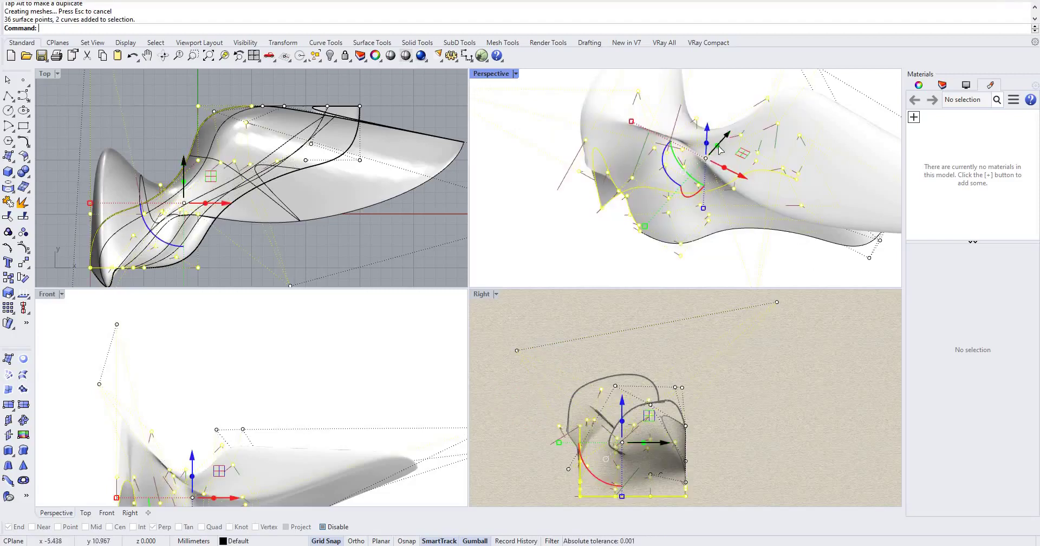
pyautogui.moveTo(719, 147); pyautogui.dragTo(558, 215)
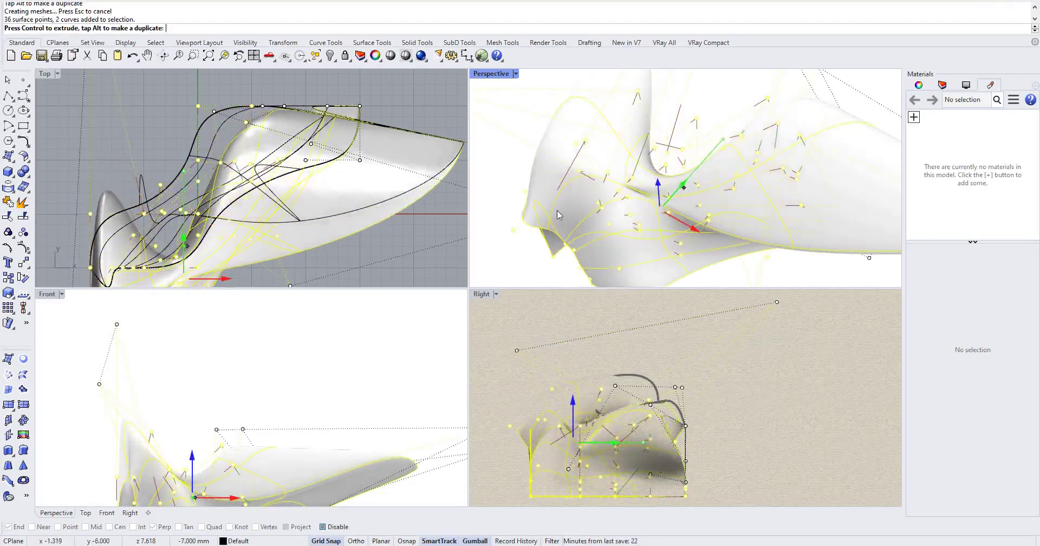
pyautogui.scroll(-5, 388, 203)
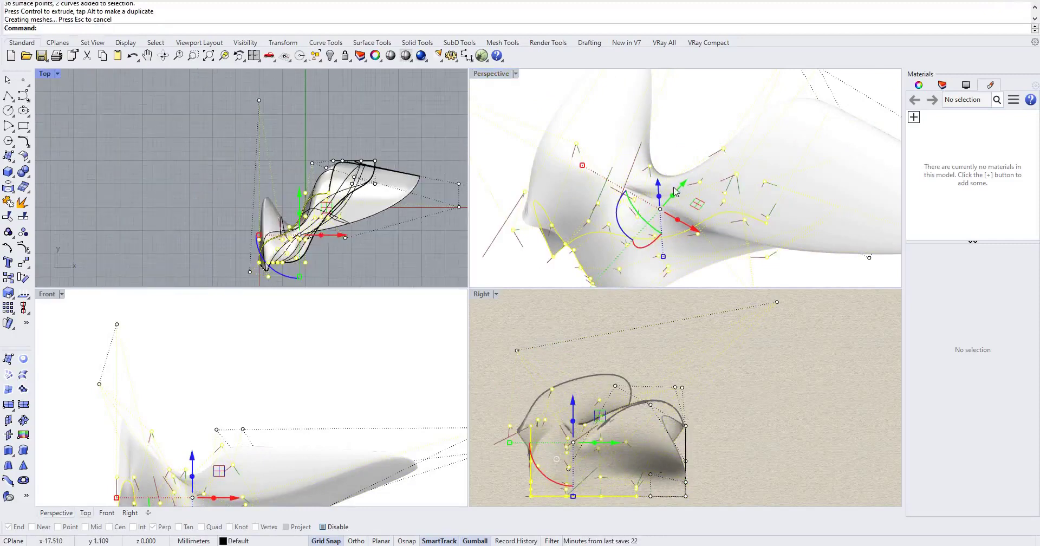
# - Examine the surface and its control points from several angles in the Perspective viewport
pyautogui.moveTo(654, 174)
pyautogui.mouseDown()
pyautogui.moveTo(677, 252)
pyautogui.moveTo(650, 161)
pyautogui.moveTo(654, 188)
pyautogui.mouseUp()
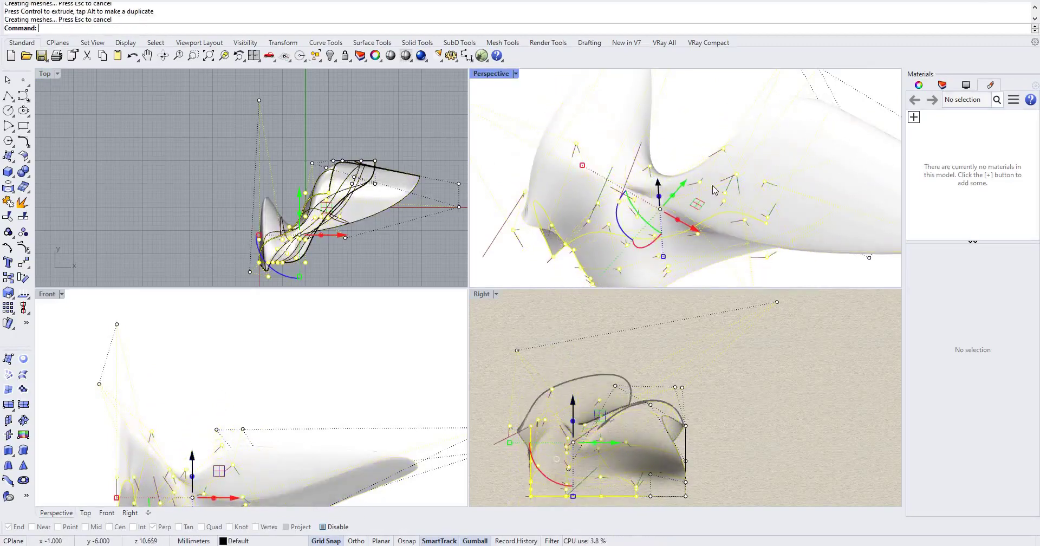
pyautogui.moveTo(765, 99); pyautogui.dragTo(713, 145, button='right')
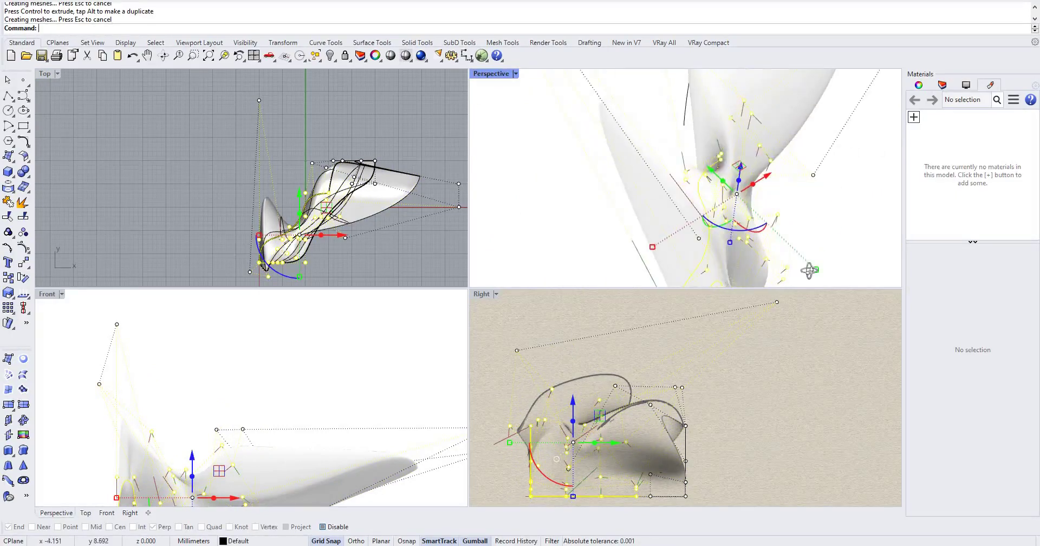
pyautogui.moveTo(809, 270); pyautogui.dragTo(656, 210, button='right')
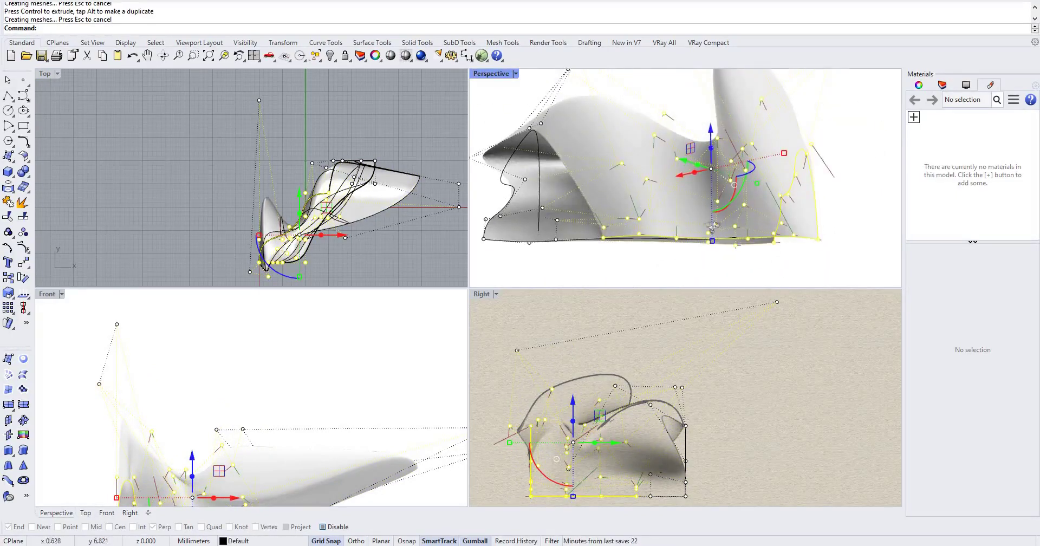
pyautogui.moveTo(712, 227); pyautogui.dragTo(786, 274, button='right')
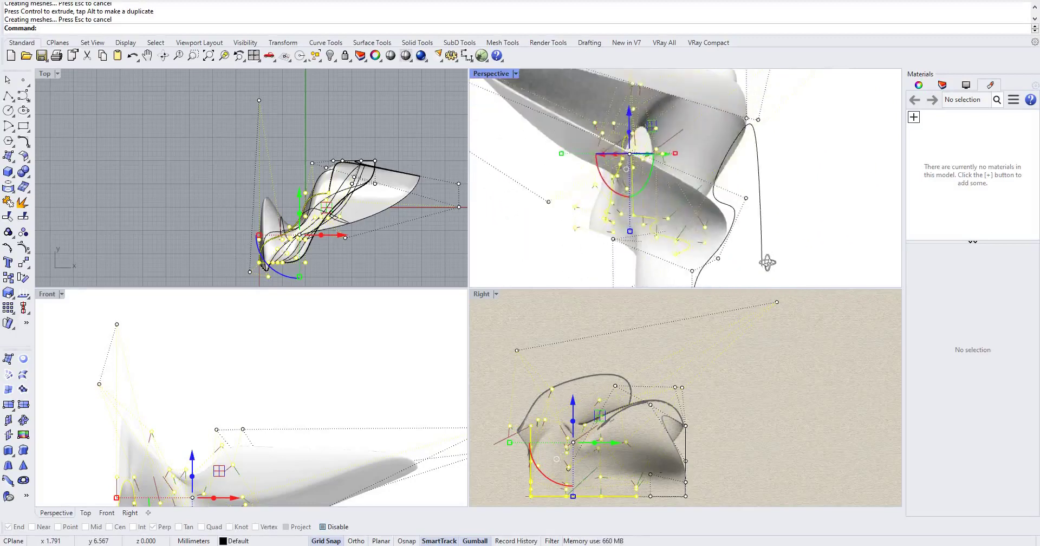
pyautogui.moveTo(753, 273); pyautogui.dragTo(711, 186, button='right')
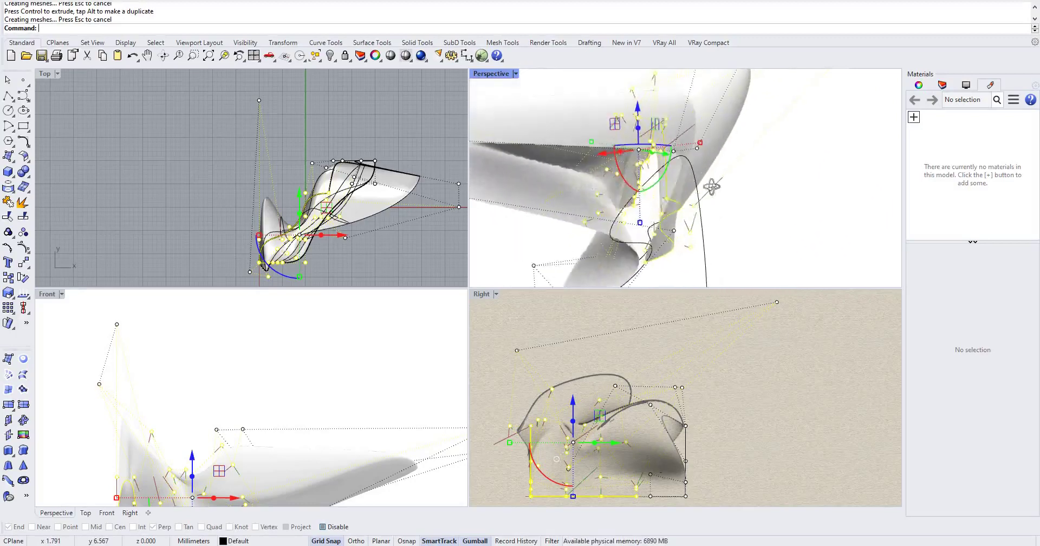
pyautogui.moveTo(712, 92); pyautogui.dragTo(737, 84, button='right')
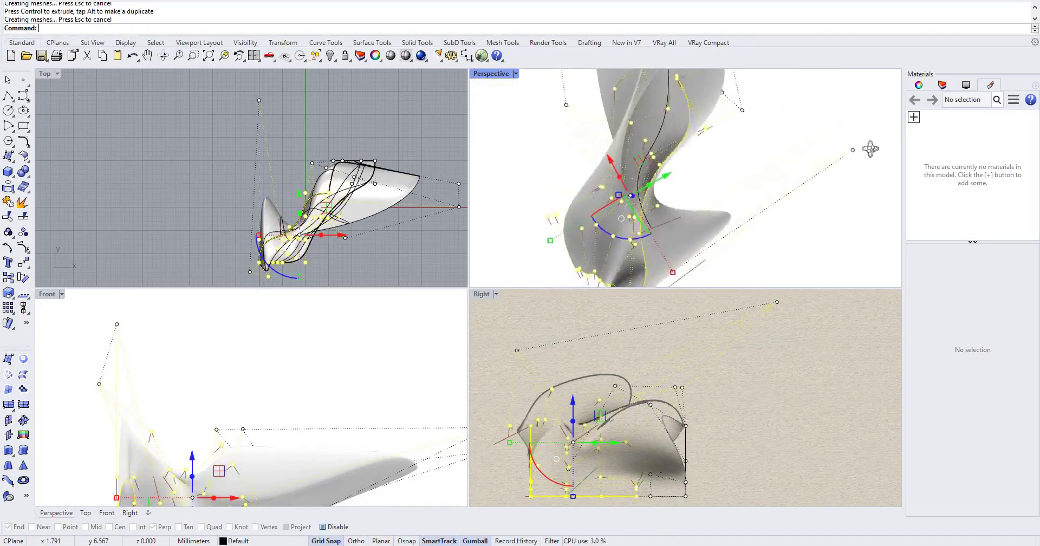
pyautogui.moveTo(869, 160); pyautogui.dragTo(869, 121, button='right')
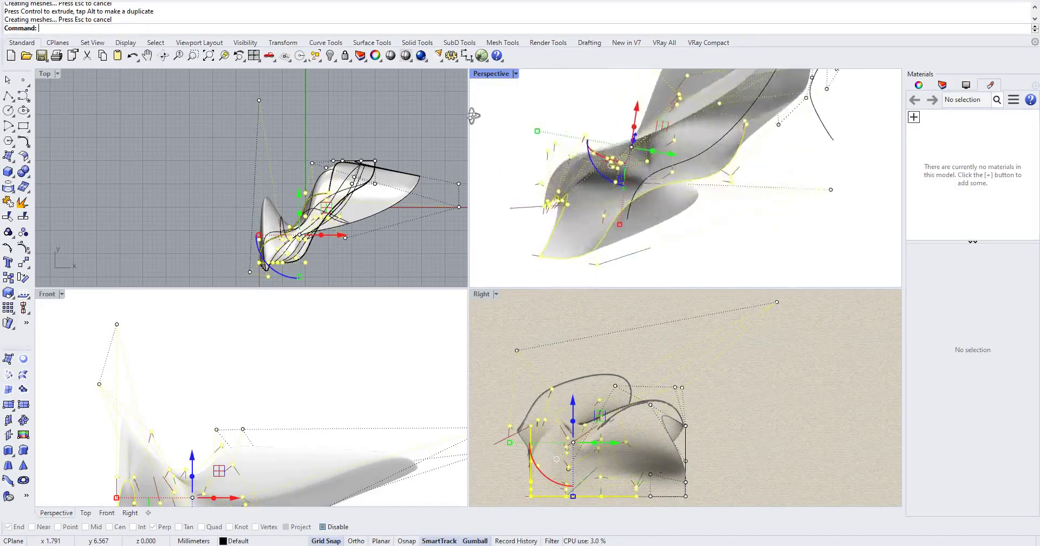
pyautogui.moveTo(473, 116); pyautogui.dragTo(746, 86, button='right')
pyautogui.moveTo(766, 169); pyautogui.dragTo(611, 173, button='right')
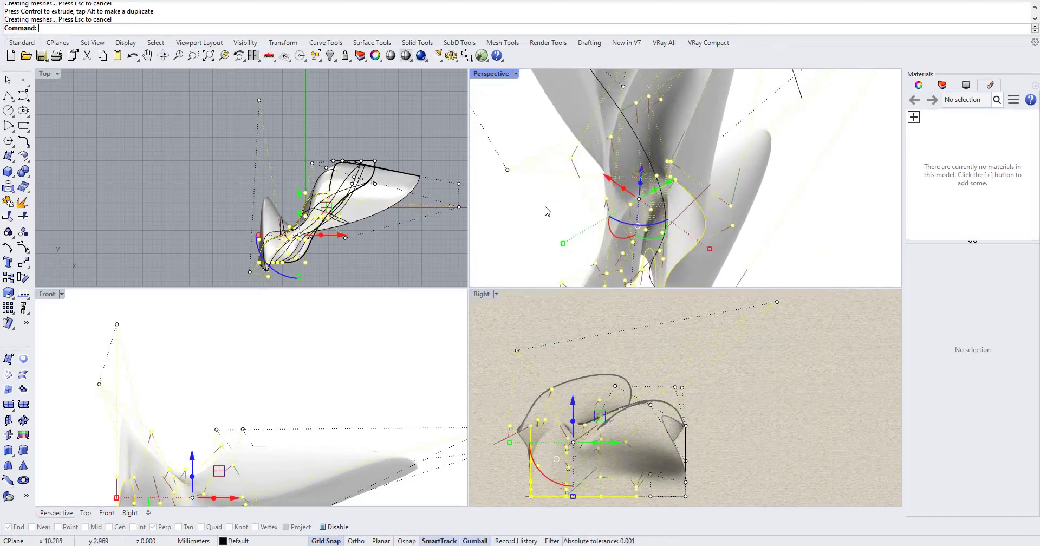
# - Set the Perspective, Front and Right viewports to the X-Ray display mode
pyautogui.hotkey('ctrl', 'alt', 'x')
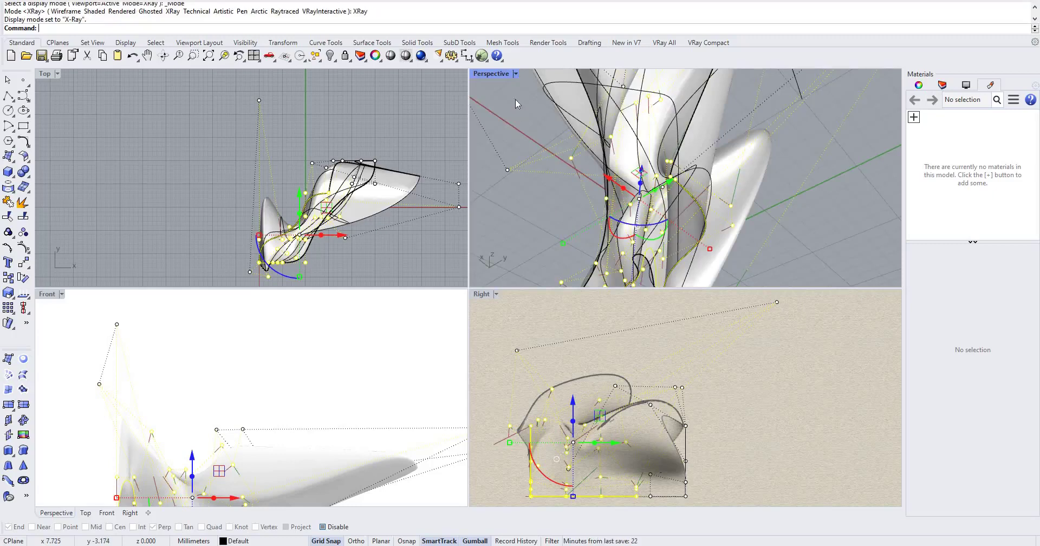
pyautogui.click(394, 343)
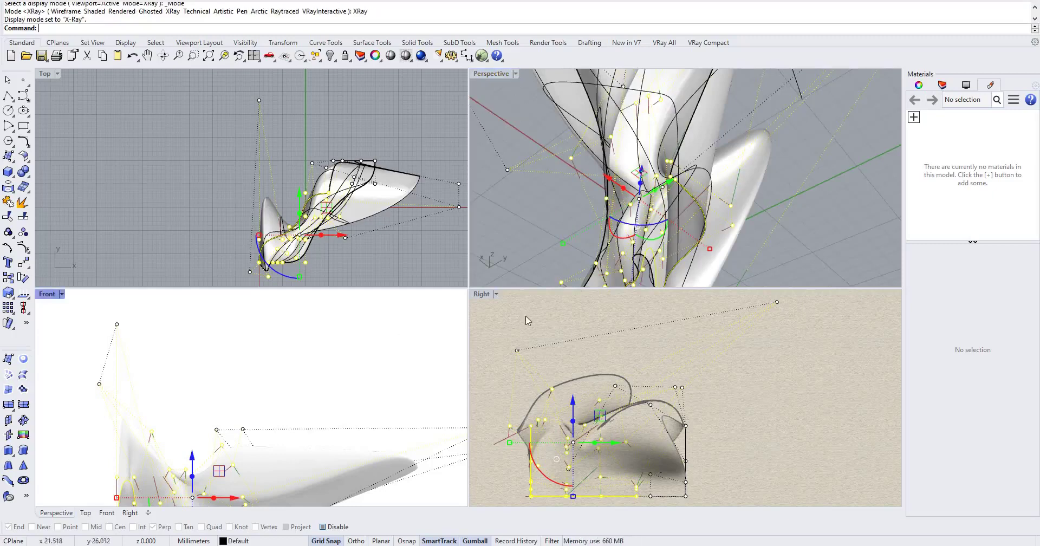
pyautogui.hotkey('ctrl', 'alt', 'x')
pyautogui.click(530, 313)
pyautogui.hotkey('ctrl', 'alt', 'x')
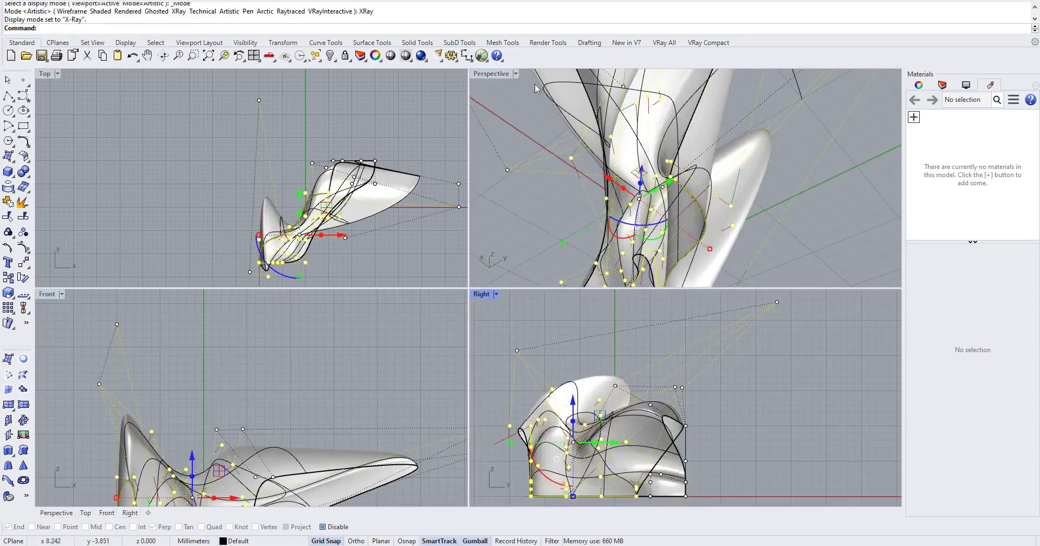
# - Switch all four viewports to the Ghosted display mode
pyautogui.moveTo(644, 217); pyautogui.dragTo(495, 294, button='right')
pyautogui.click(495, 294)
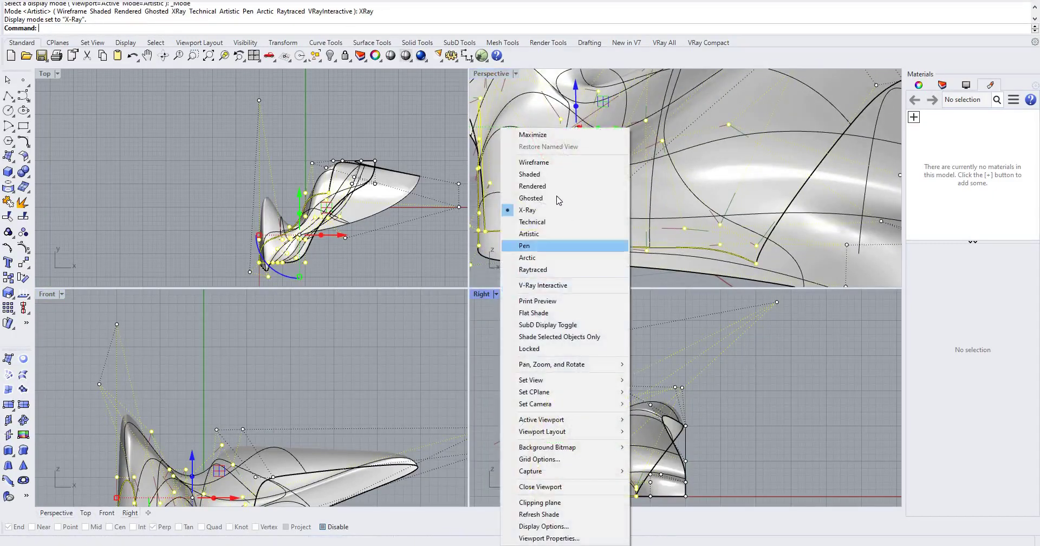
pyautogui.press('Return')
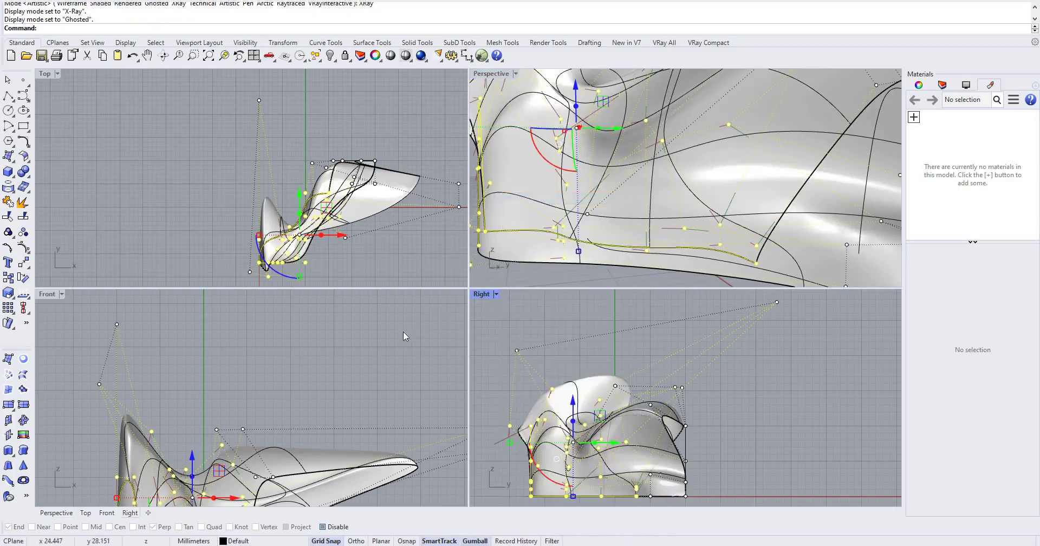
pyautogui.rightClick(405, 310)
pyautogui.rightClick(417, 248)
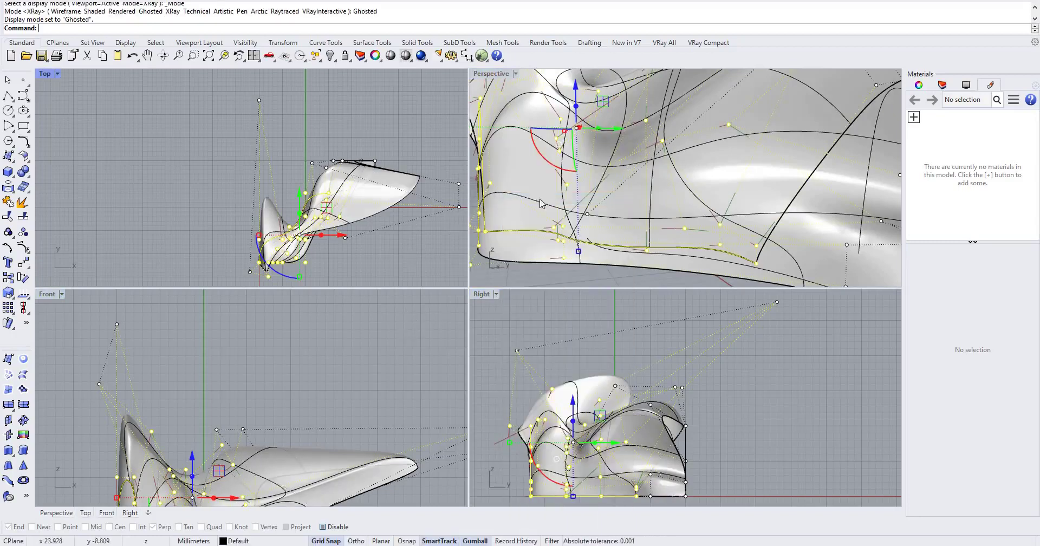
# - Switch the Perspective, Top, Front and Right viewports to the Rendered display mode
pyautogui.click(516, 74)
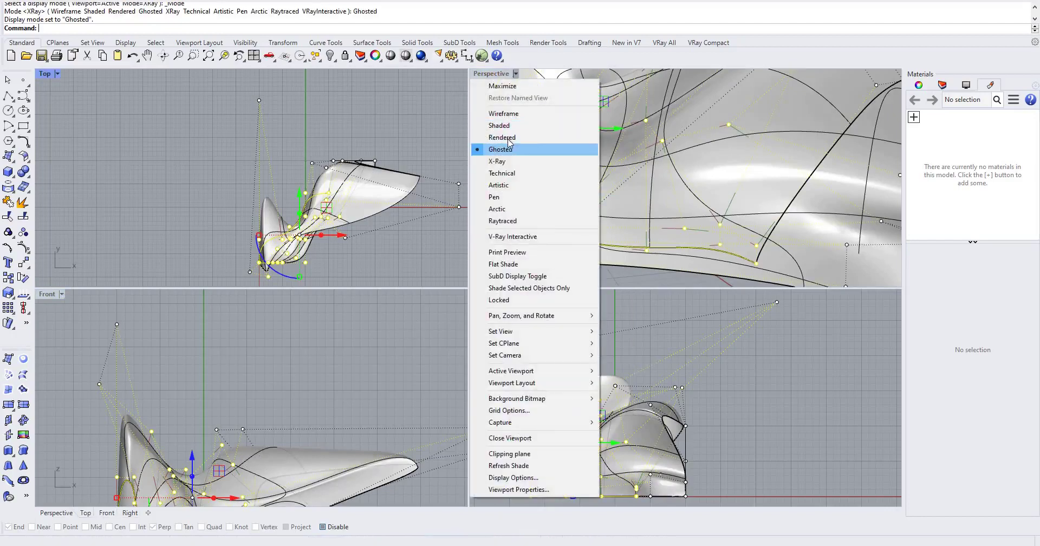
pyautogui.click(507, 138)
pyautogui.click(515, 331)
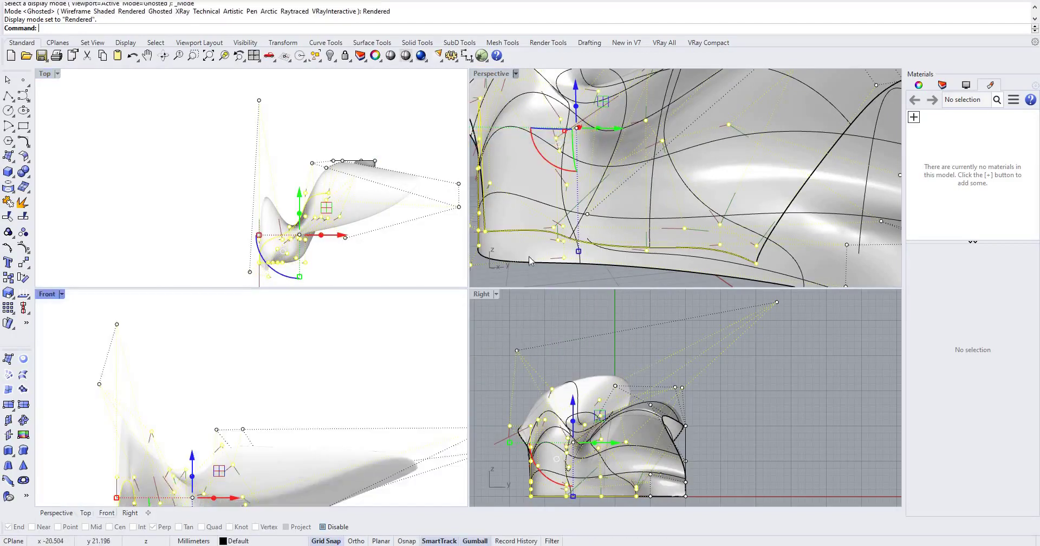
pyautogui.hotkey('ctrl', 'alt', 'r')
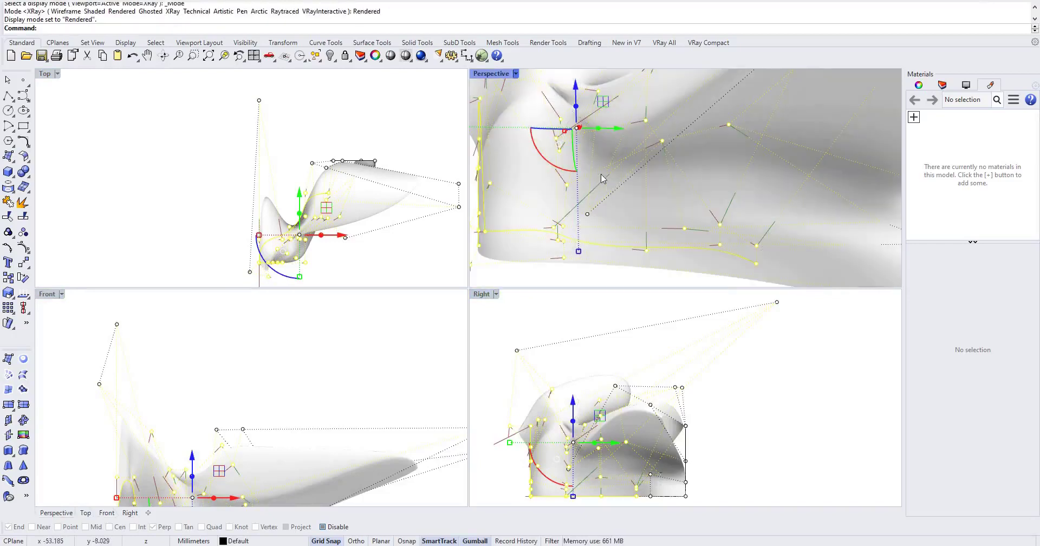
# - Set all four viewports to the Pen display mode and clear the control point selection
pyautogui.moveTo(600, 174); pyautogui.dragTo(518, 82, button='right')
pyautogui.click(515, 74)
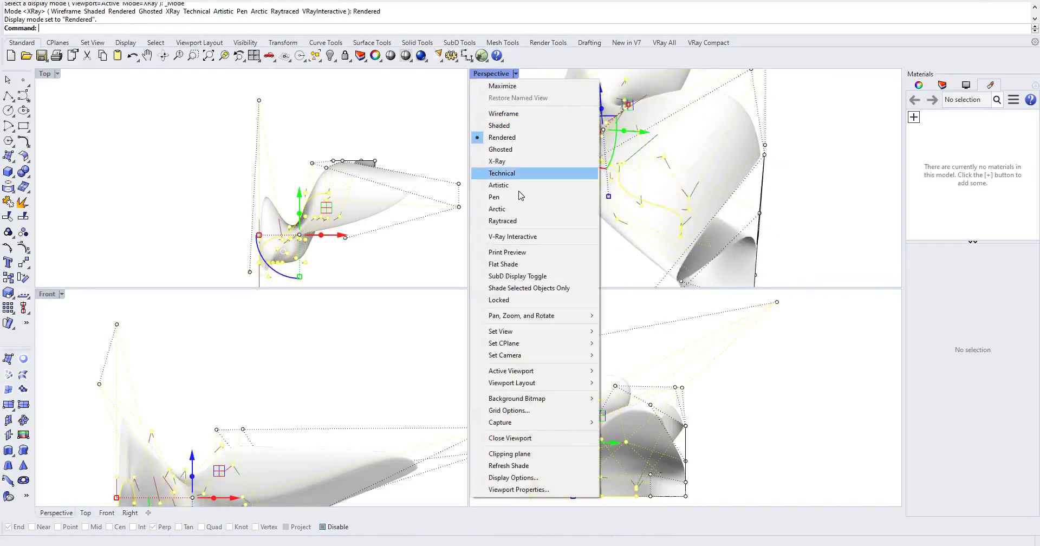
pyautogui.press('Return')
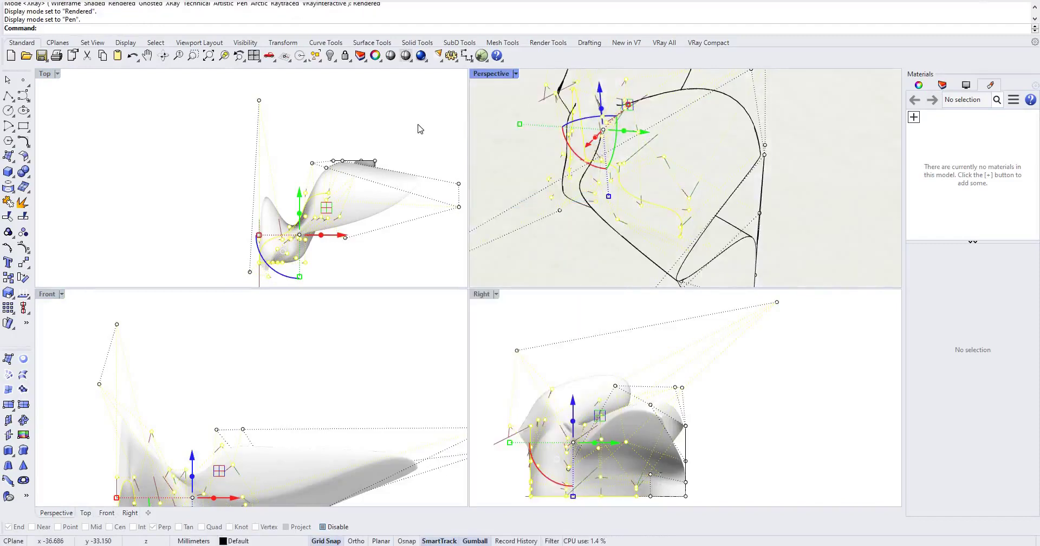
pyautogui.click(417, 259)
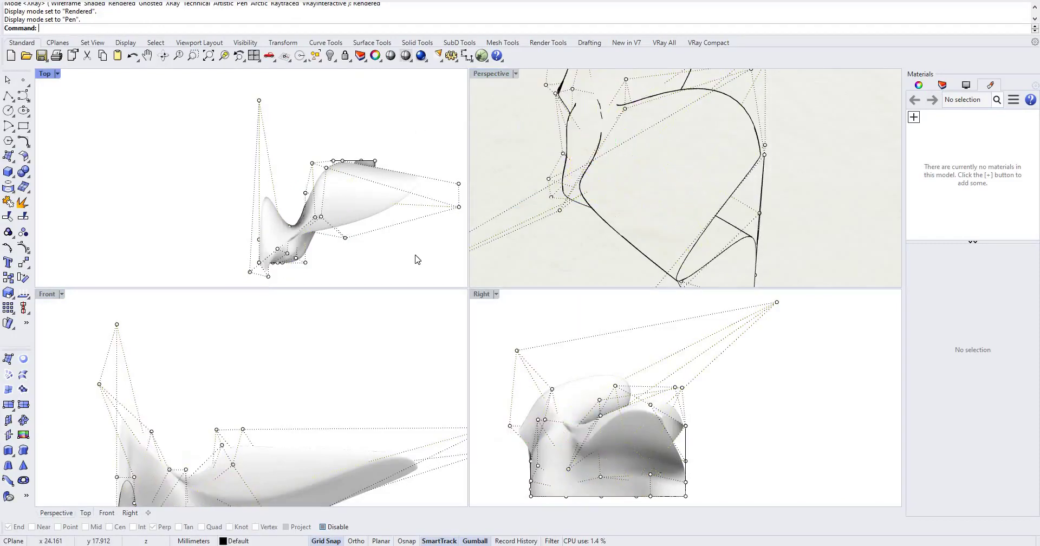
pyautogui.rightClick(413, 329)
pyautogui.rightClick(527, 315)
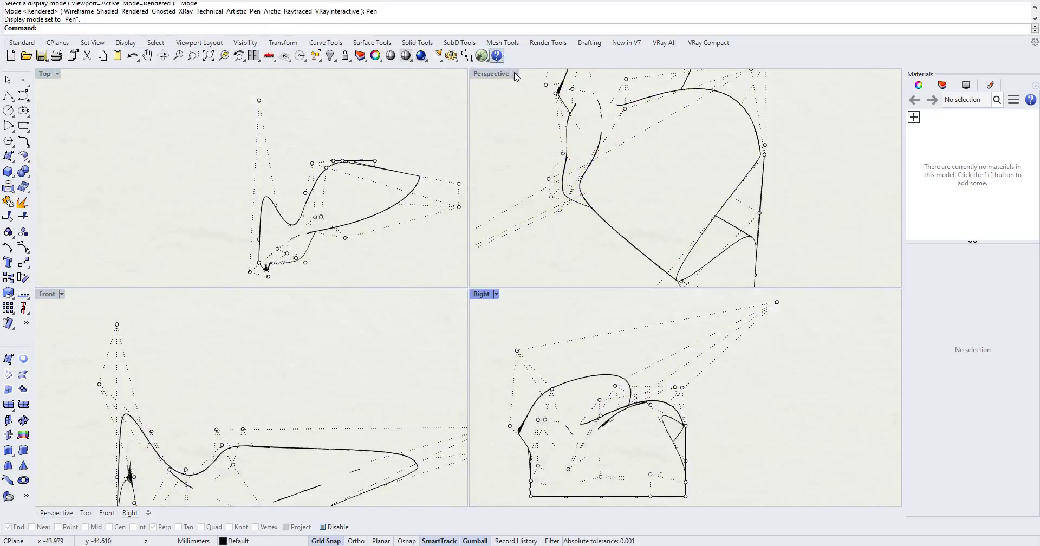
# - Change all four viewports to the Arctic display mode
pyautogui.click(516, 73)
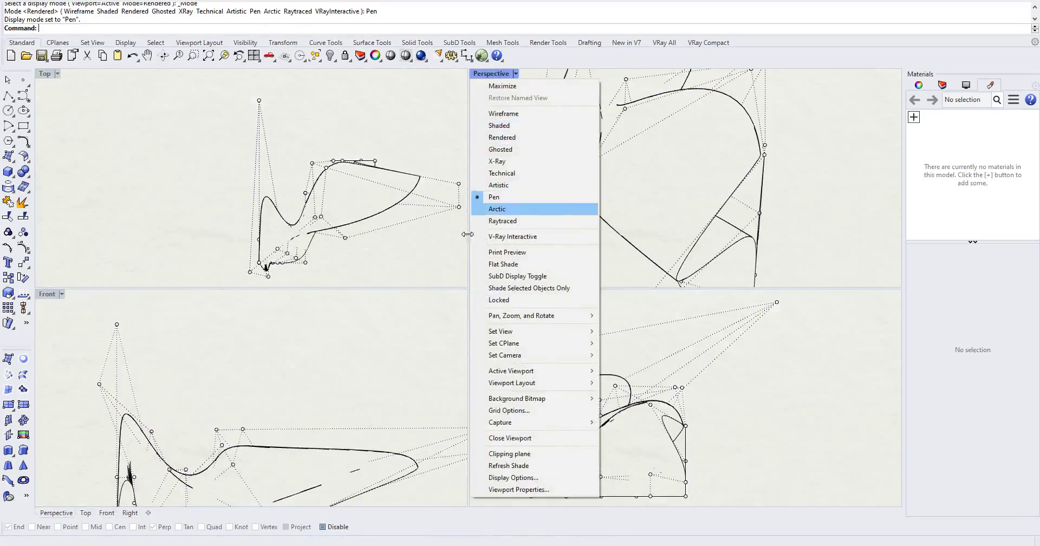
pyautogui.click(519, 209)
pyautogui.rightClick(399, 318)
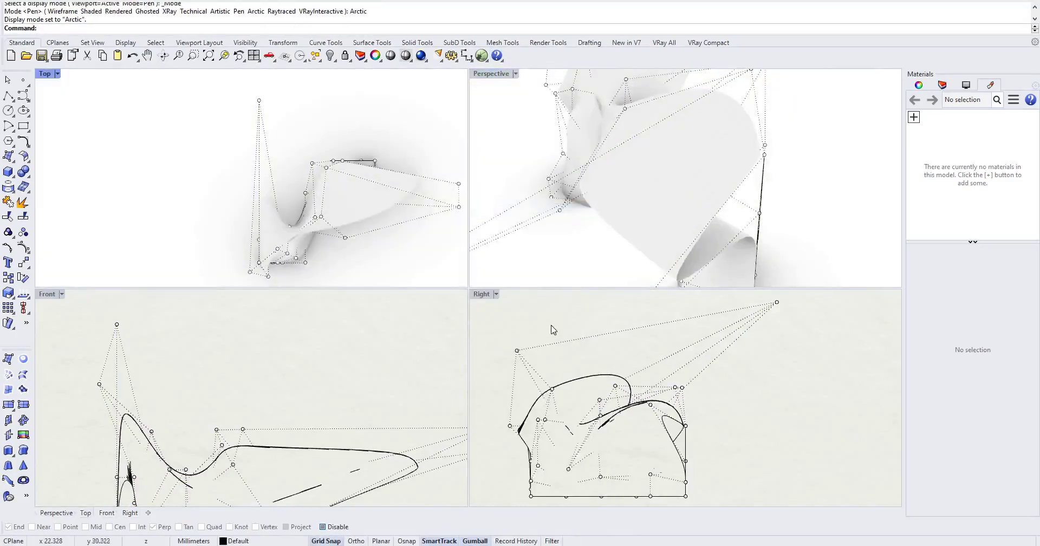
pyautogui.moveTo(366, 381); pyautogui.dragTo(367, 301, button='right')
pyautogui.moveTo(625, 345); pyautogui.dragTo(664, 314, button='right')
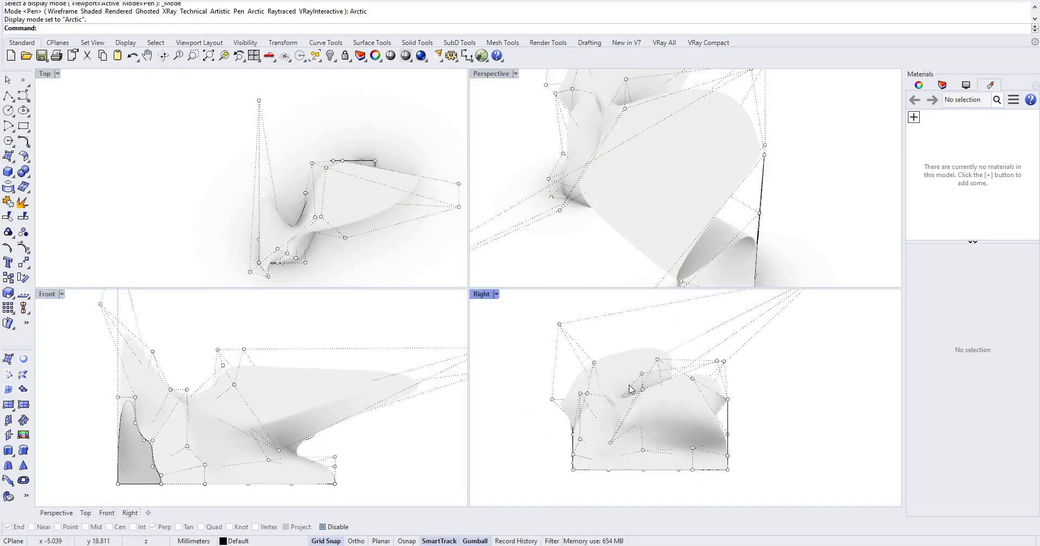
# - Examine the Arctic-shaded model up close in the Right, Front and Top viewports
pyautogui.scroll(3, 631, 389)
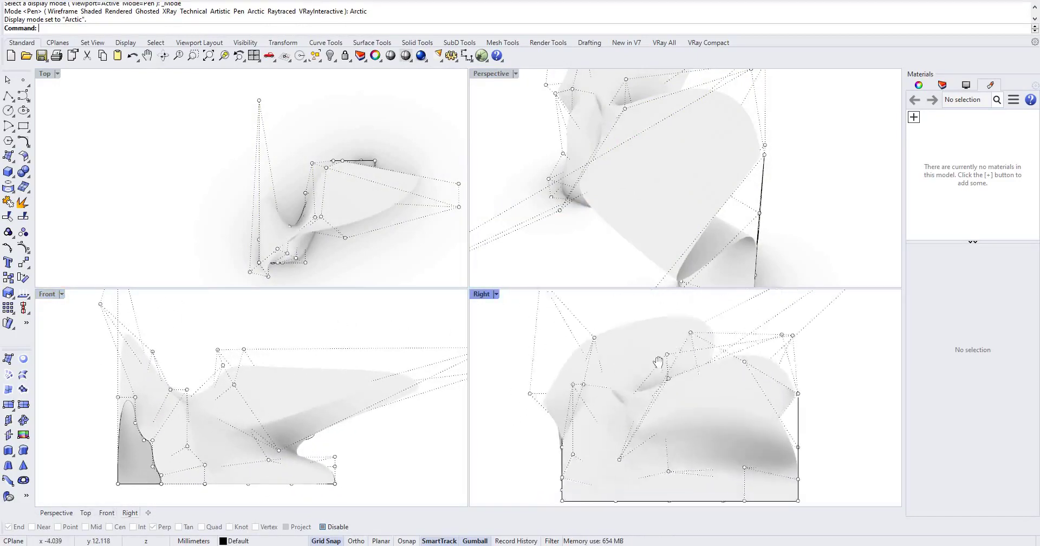
pyautogui.moveTo(324, 445); pyautogui.dragTo(354, 452, button='right')
pyautogui.scroll(2, 336, 451)
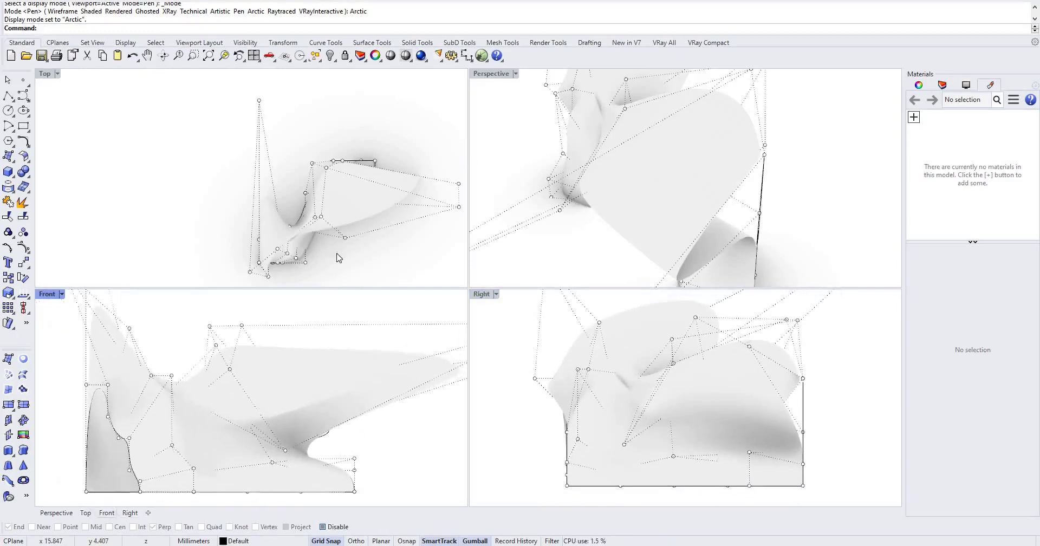
pyautogui.scroll(6, 315, 215)
pyautogui.moveTo(314, 214); pyautogui.dragTo(250, 183, button='right')
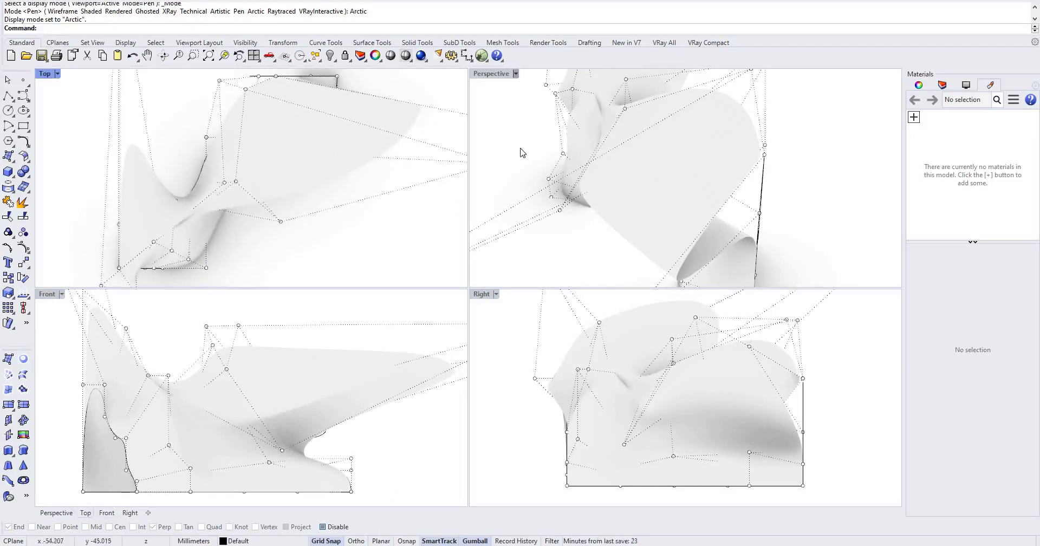
# - Set all four viewports to the Artistic display mode
pyautogui.click(515, 74)
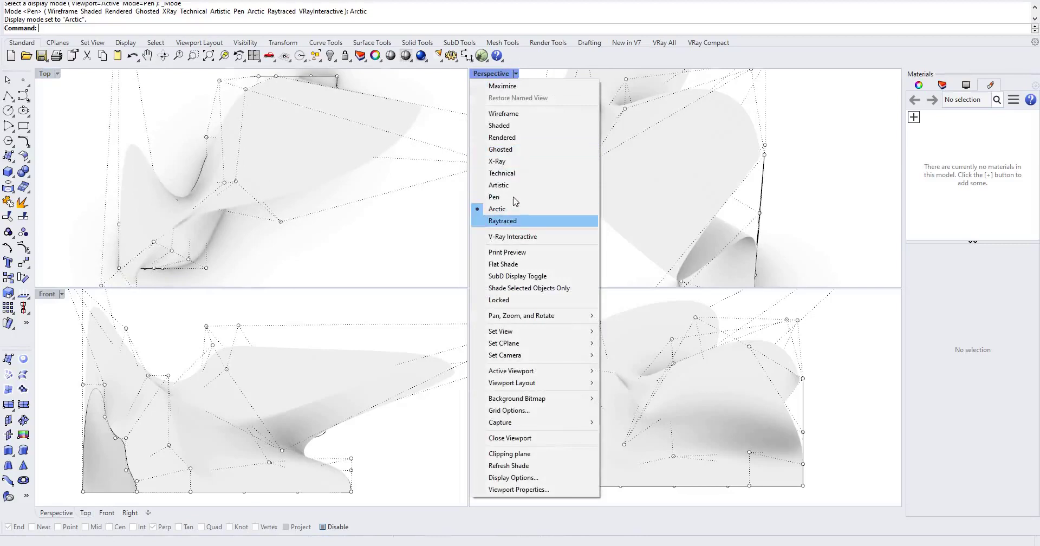
pyautogui.click(508, 185)
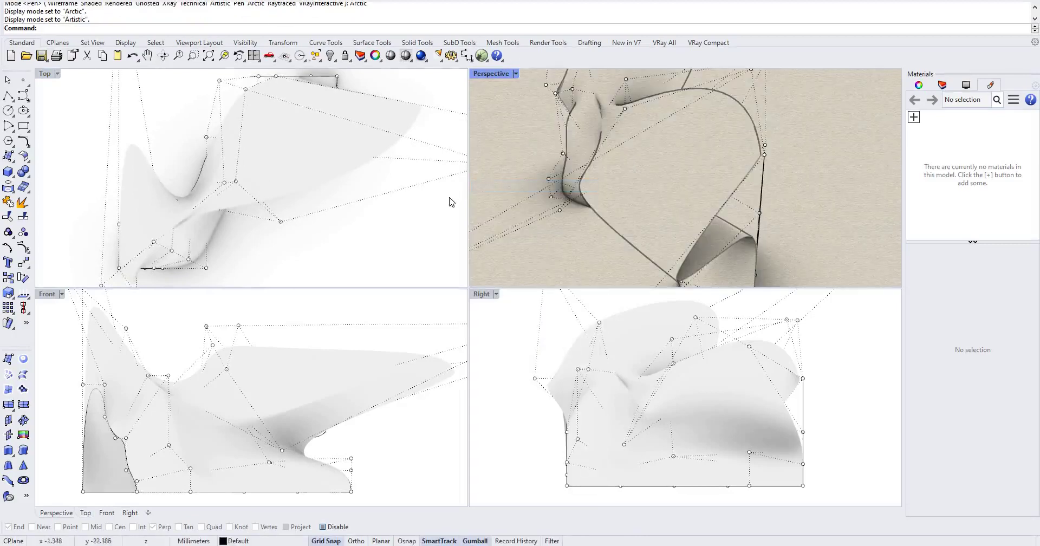
pyautogui.rightClick(448, 202)
pyautogui.rightClick(513, 337)
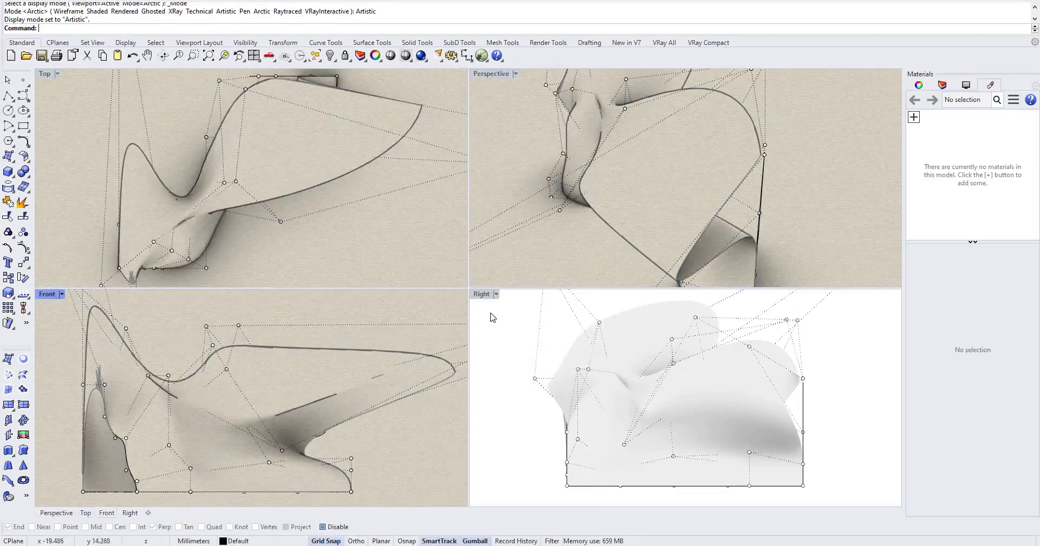
# - Change all four viewports back to the Rendered display mode
pyautogui.click(516, 74)
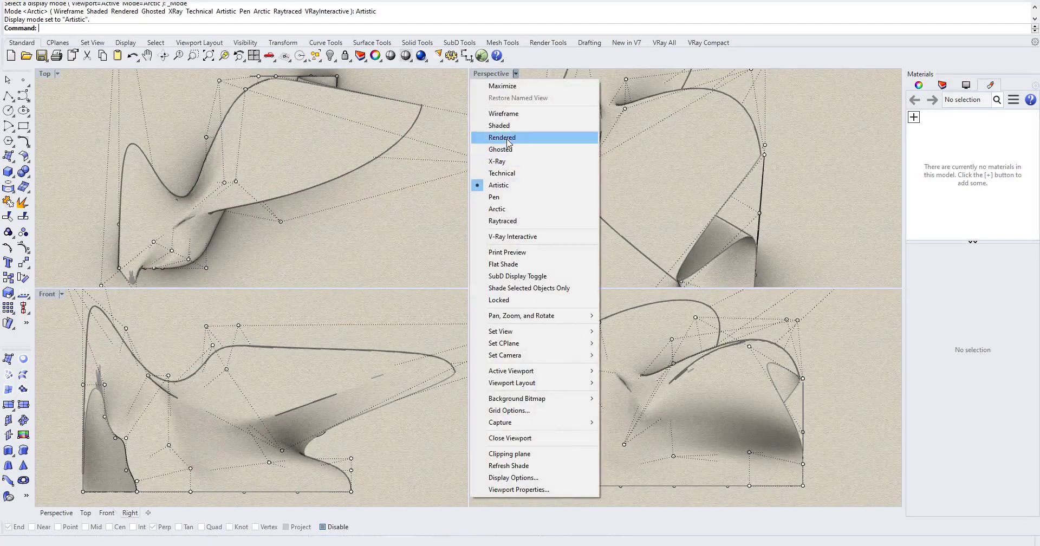
pyautogui.click(506, 138)
pyautogui.rightClick(453, 245)
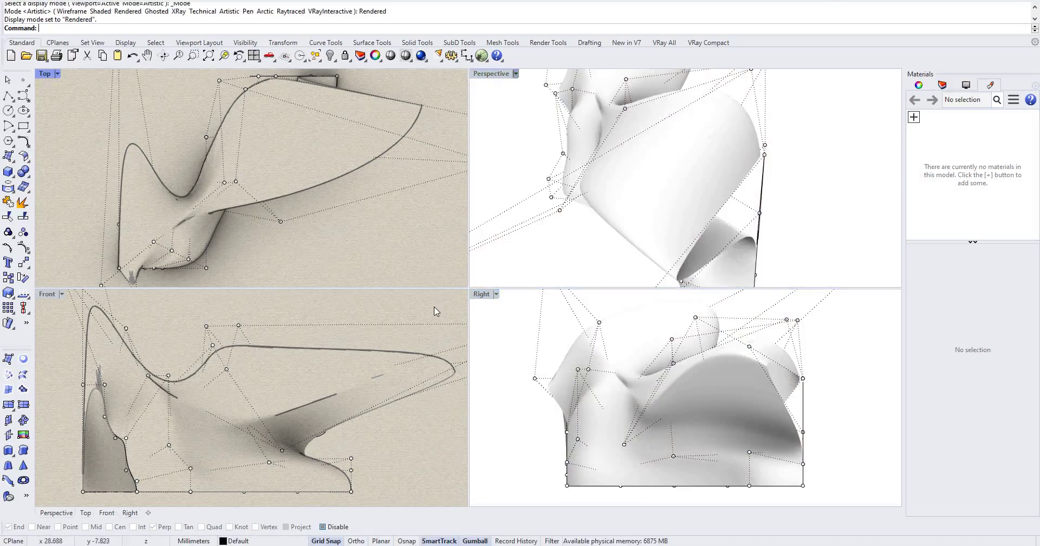
pyautogui.rightClick(434, 306)
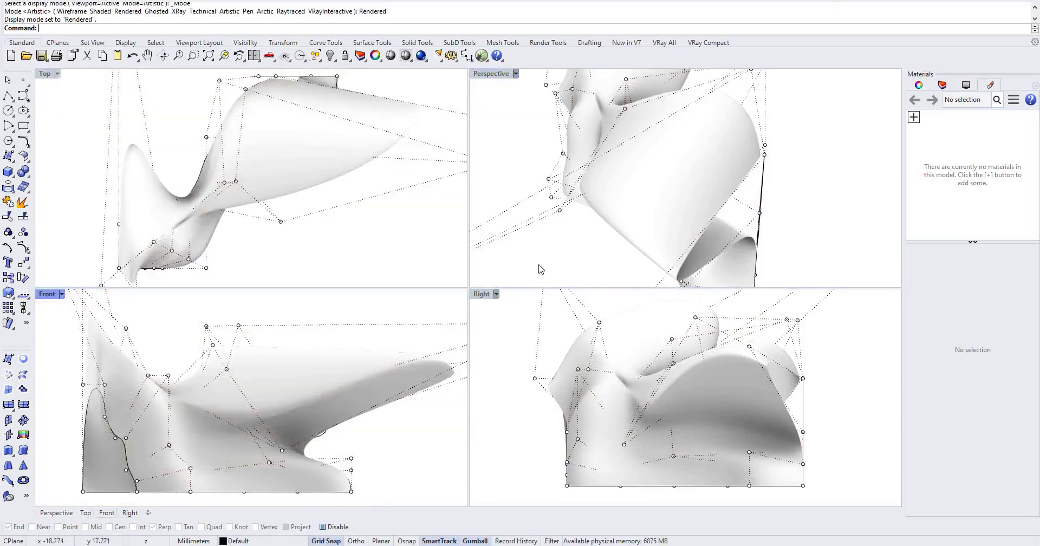
# - Return all four viewports to the Arctic display mode
pyautogui.click(495, 294)
pyautogui.click(539, 258)
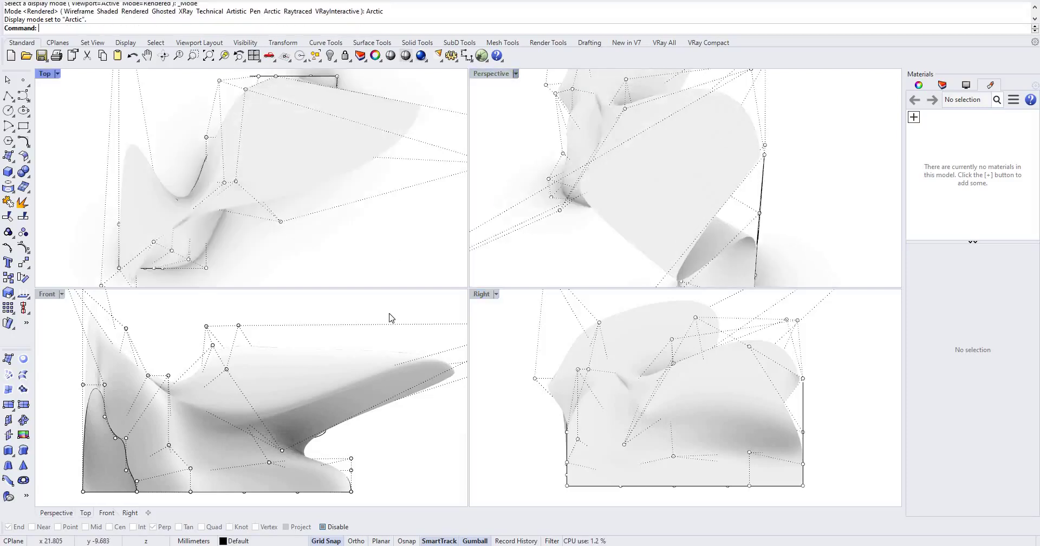
# - Set all four viewports to the Raytraced display mode
pyautogui.click(516, 73)
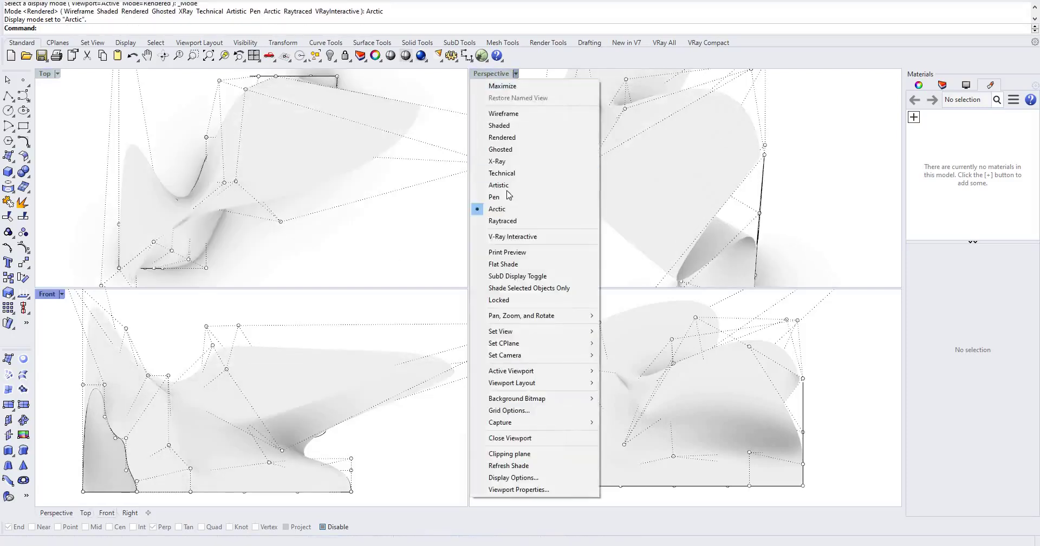
pyautogui.click(506, 221)
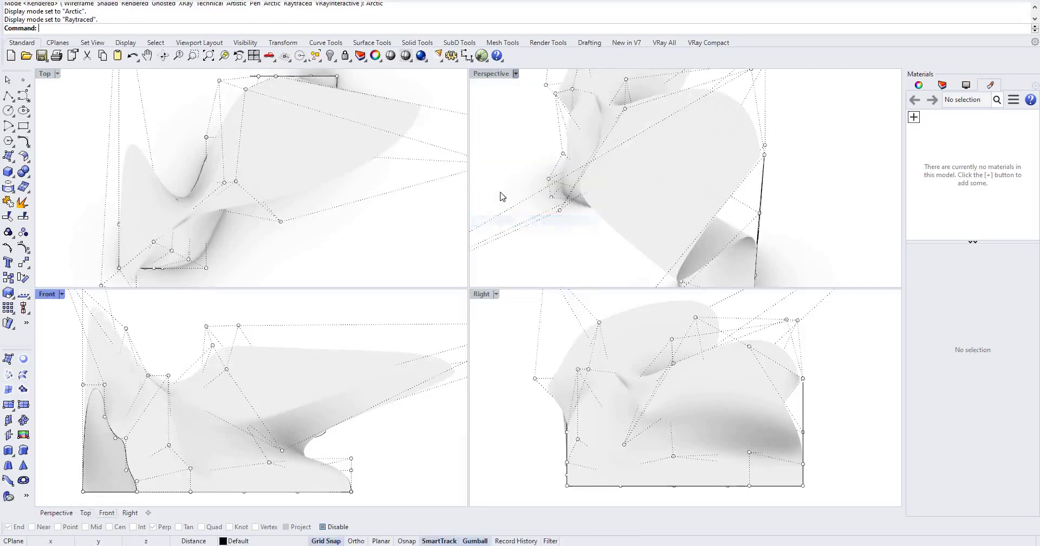
pyautogui.rightClick(500, 196)
pyautogui.rightClick(441, 251)
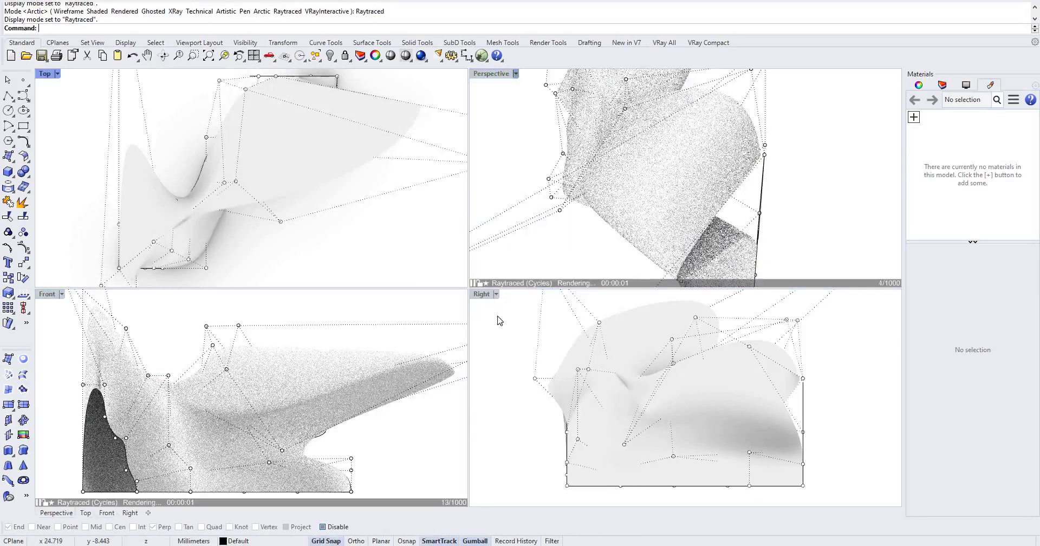
pyautogui.press('Return')
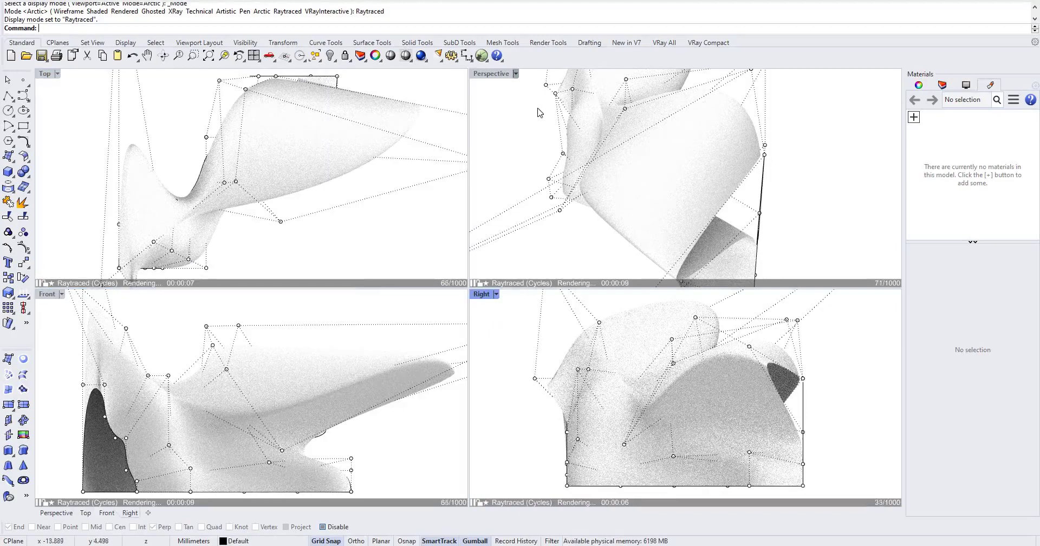
# - Switch all four viewports from Raytraced back to the Rendered display mode
pyautogui.click(516, 74)
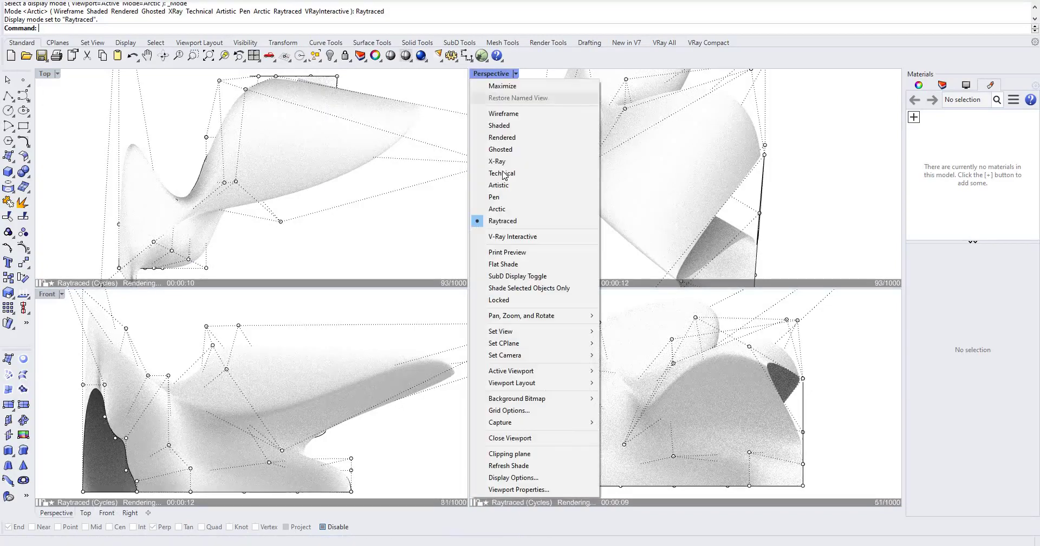
pyautogui.click(504, 139)
pyautogui.click(441, 206)
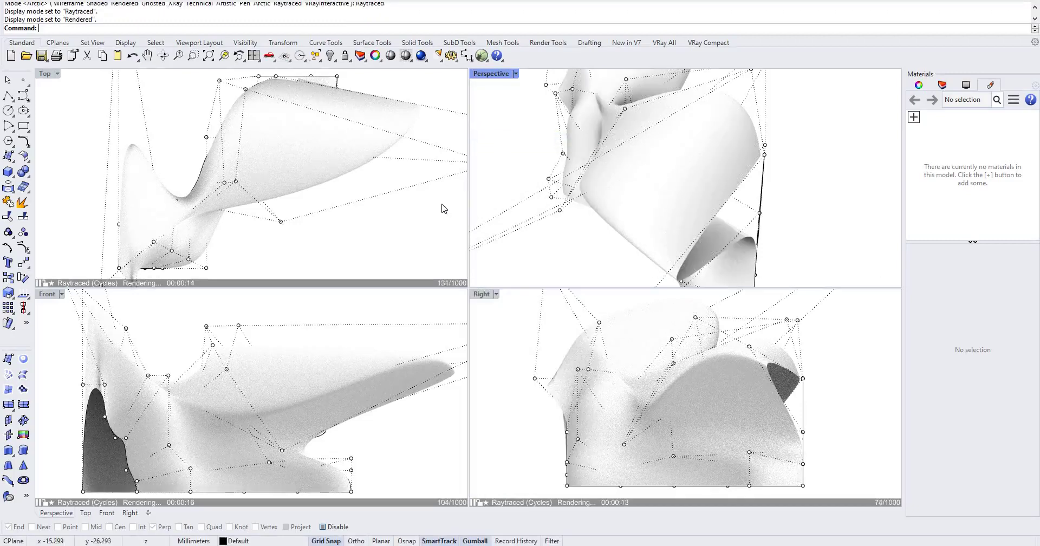
pyautogui.rightClick(508, 321)
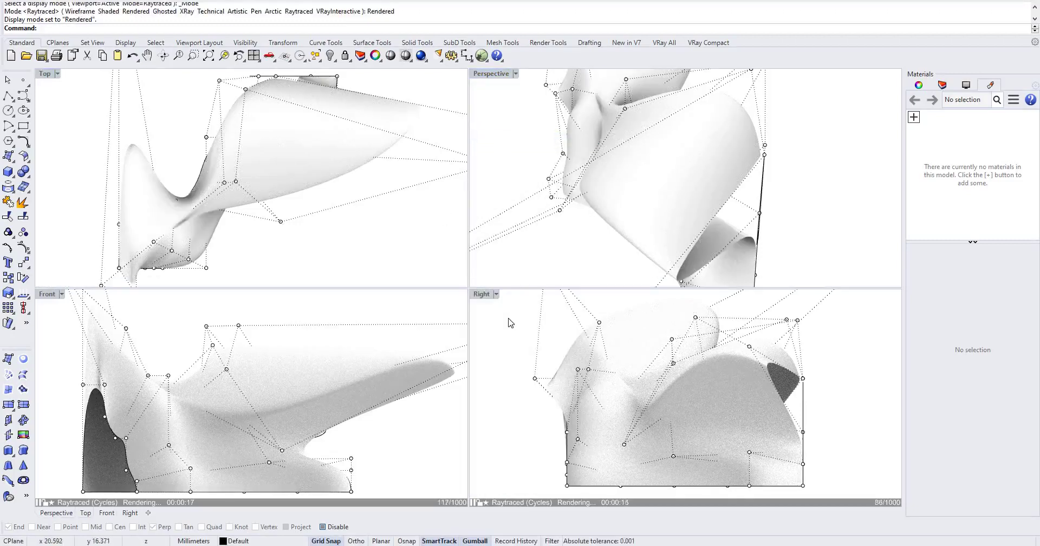
# - Maximize the Perspective viewport and examine the Rendered model from several sides and distances
pyautogui.doubleClick(497, 79)
pyautogui.scroll(3, 553, 148)
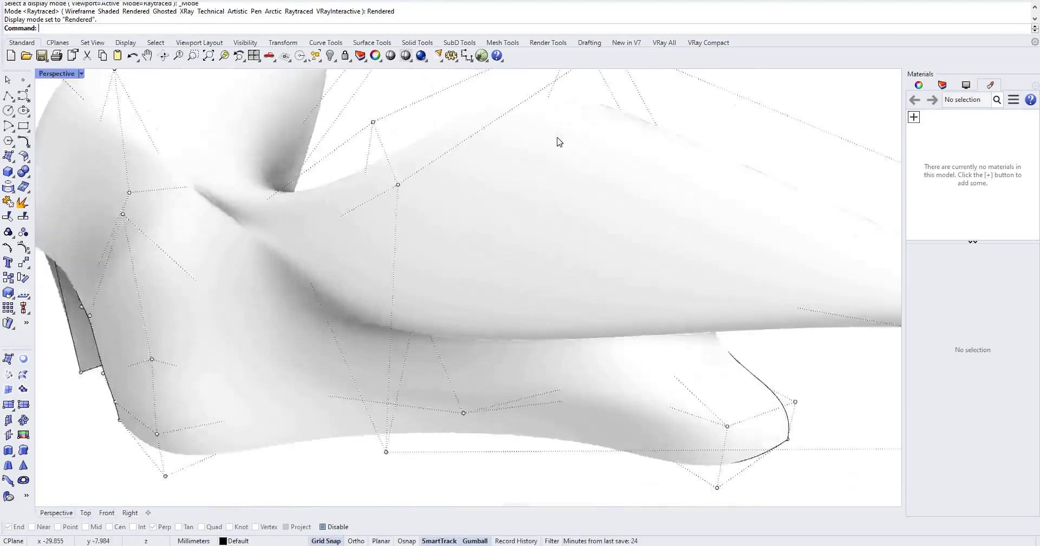
pyautogui.scroll(-5, 559, 142)
pyautogui.moveTo(469, 222); pyautogui.dragTo(421, 313, button='right')
pyautogui.scroll(-6, 421, 312)
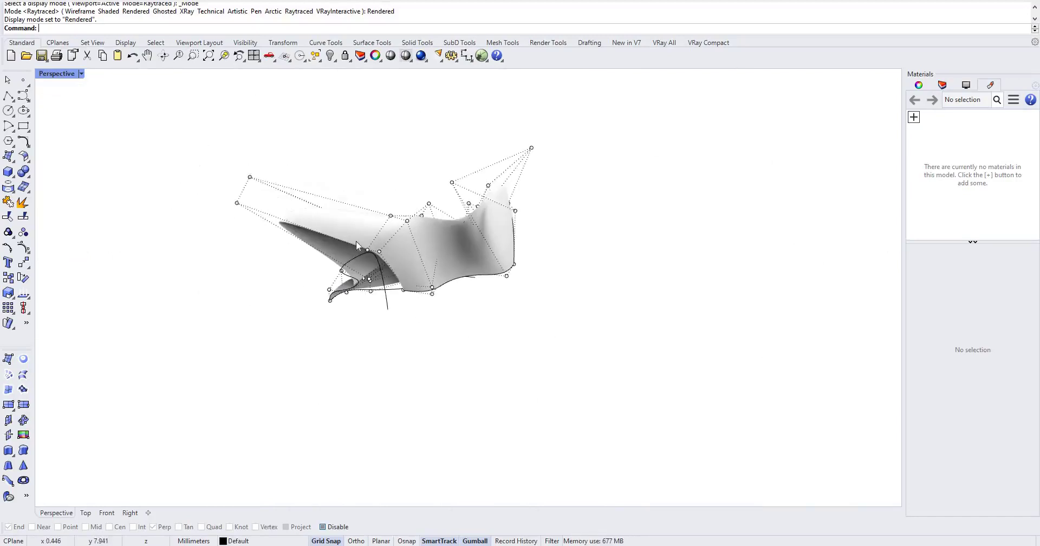
pyautogui.scroll(11, 364, 241)
pyautogui.moveTo(461, 249); pyautogui.dragTo(477, 185, button='right')
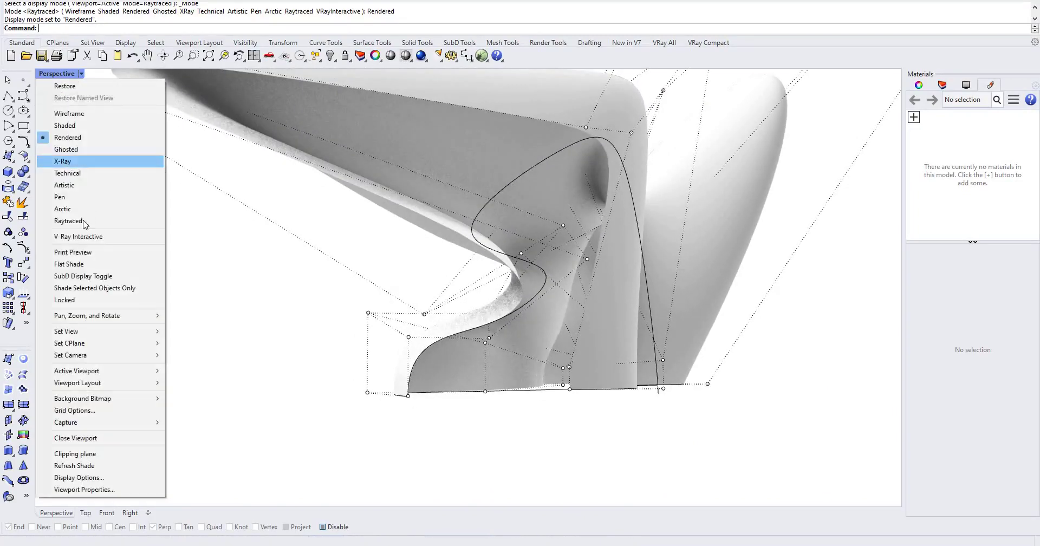
# - Set the maximized Perspective viewport to Raytraced and examine the model's underside, opening and outer surface
pyautogui.click(84, 212)
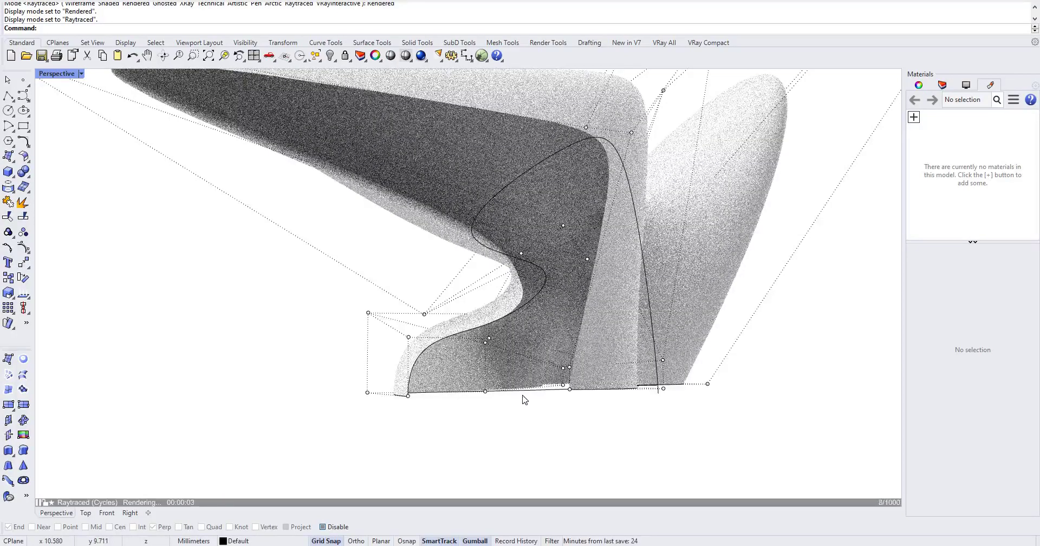
pyautogui.scroll(-5, 524, 399)
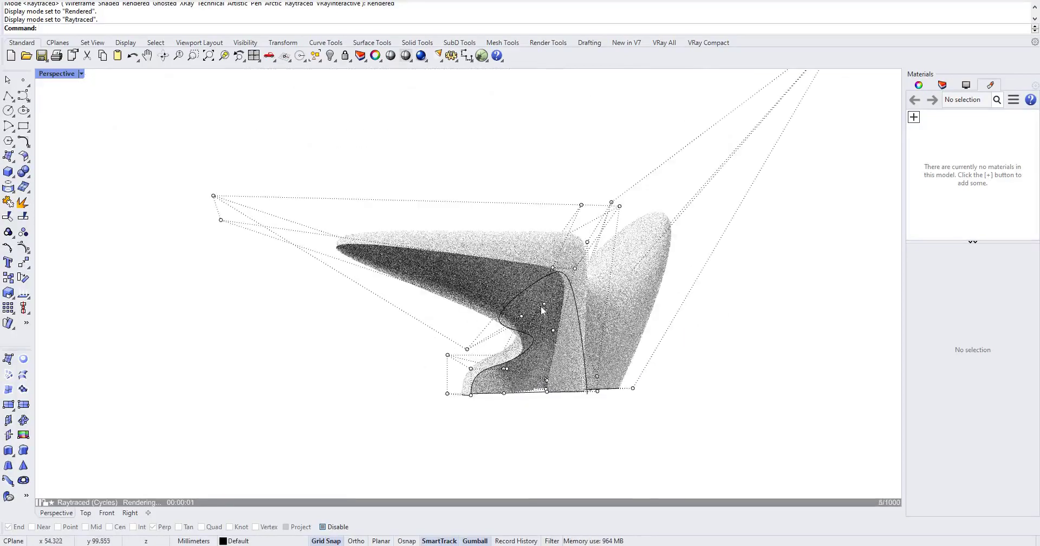
pyautogui.scroll(5, 542, 309)
pyautogui.scroll(4, 542, 310)
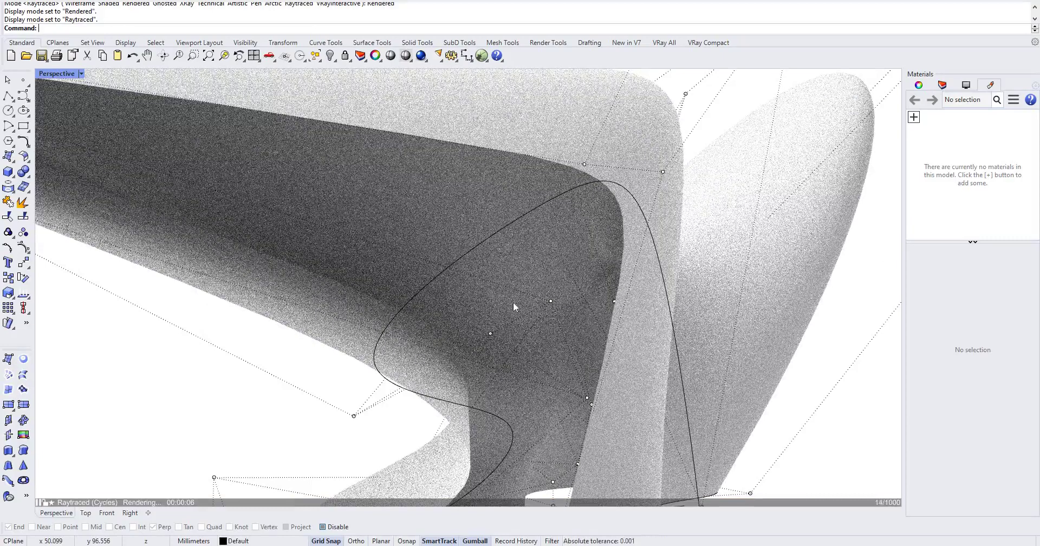
pyautogui.moveTo(514, 307); pyautogui.dragTo(538, 309, button='right')
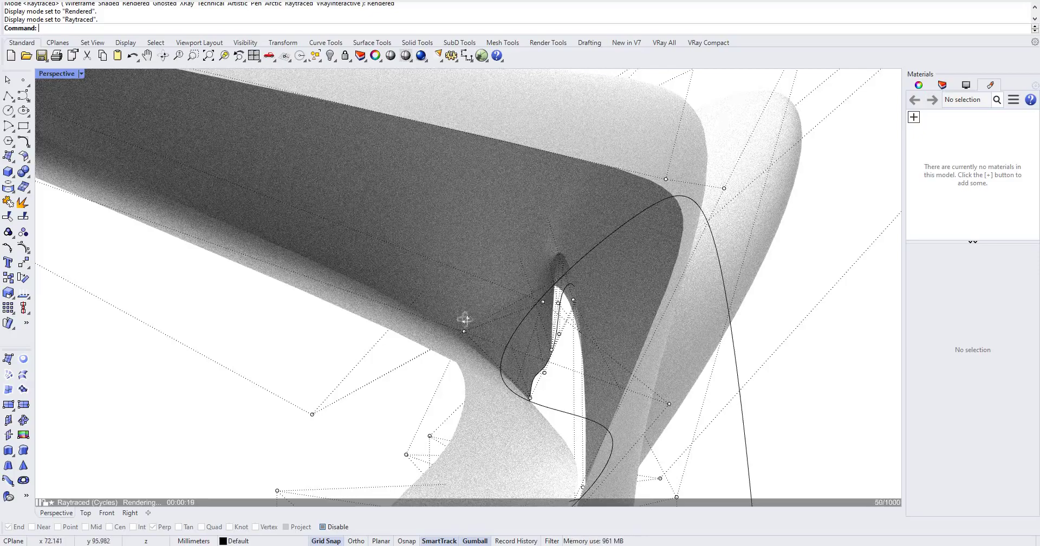
pyautogui.moveTo(464, 319); pyautogui.dragTo(416, 341, button='right')
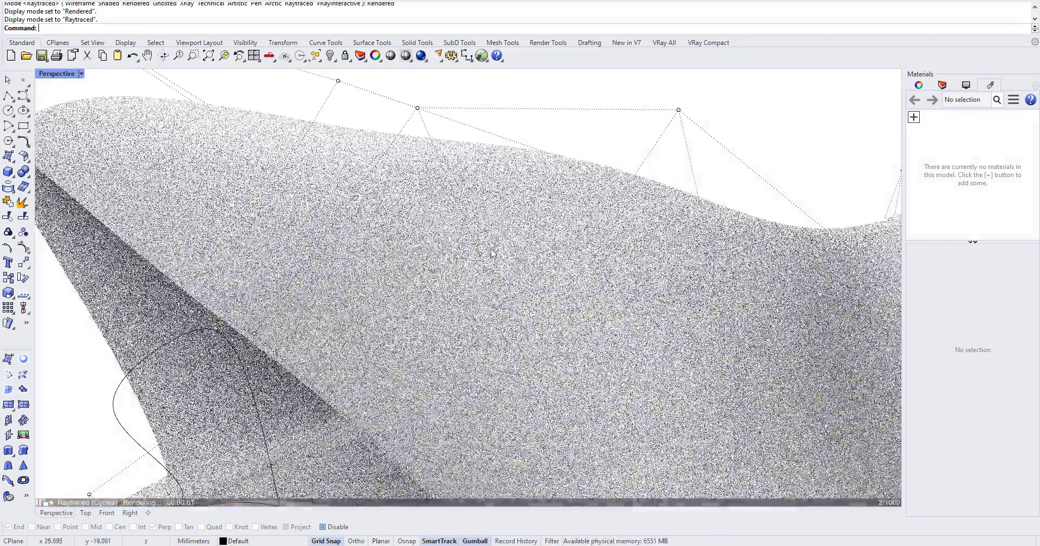
pyautogui.scroll(-3, 154, 77)
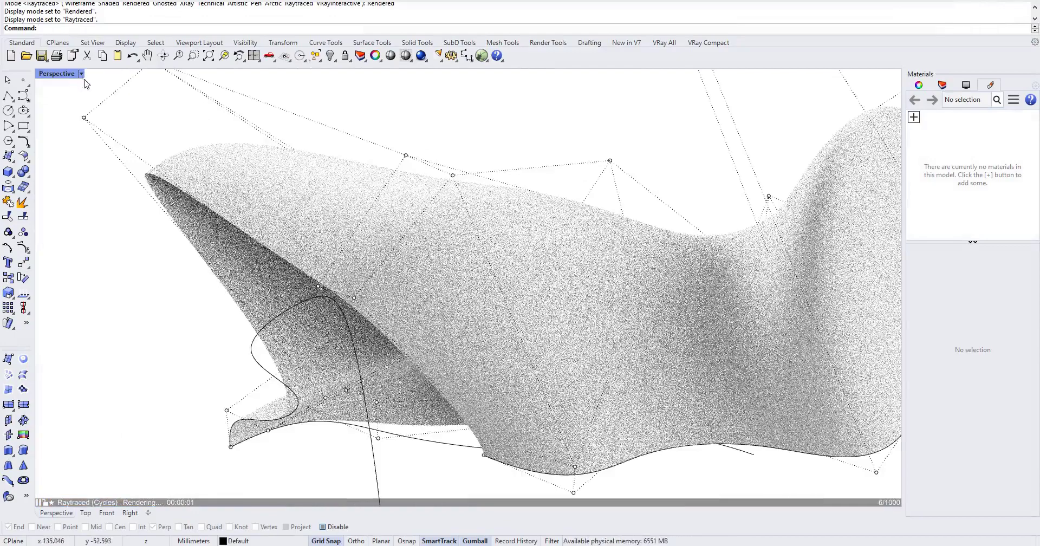
# - Switch the maximized Perspective viewport to Wireframe and from there to the Shaded display mode
pyautogui.click(82, 75)
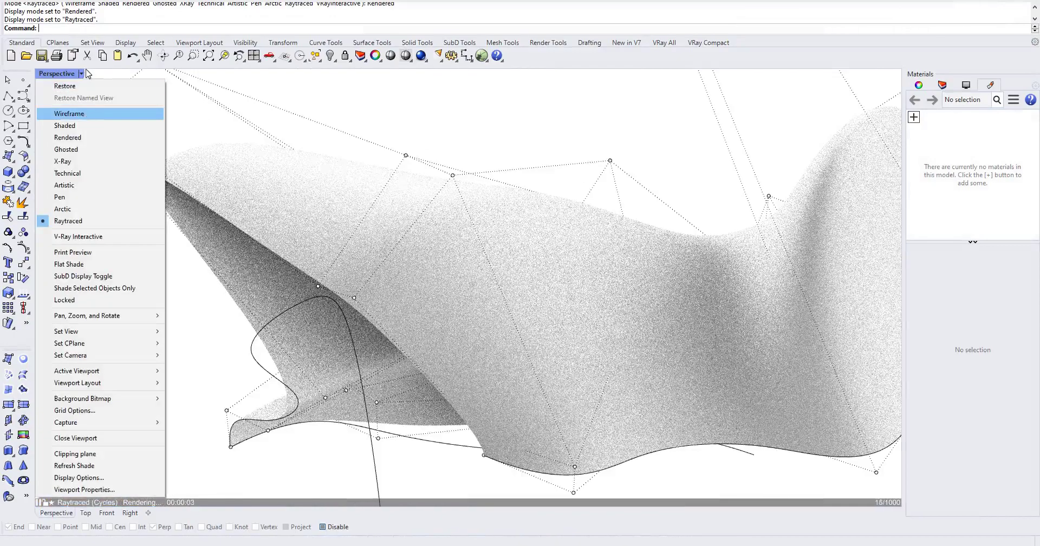
pyautogui.press('Return')
pyautogui.click(81, 74)
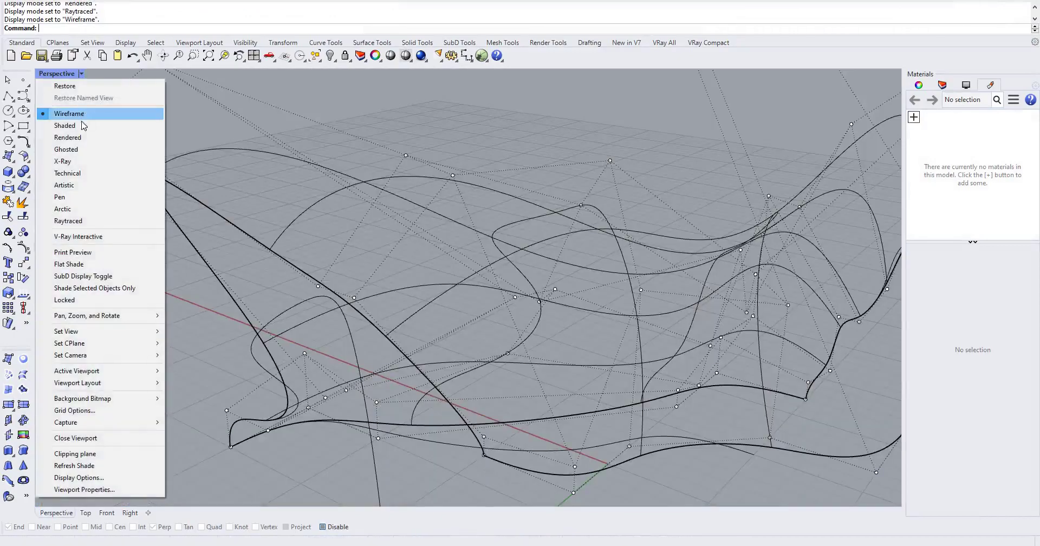
pyautogui.click(81, 127)
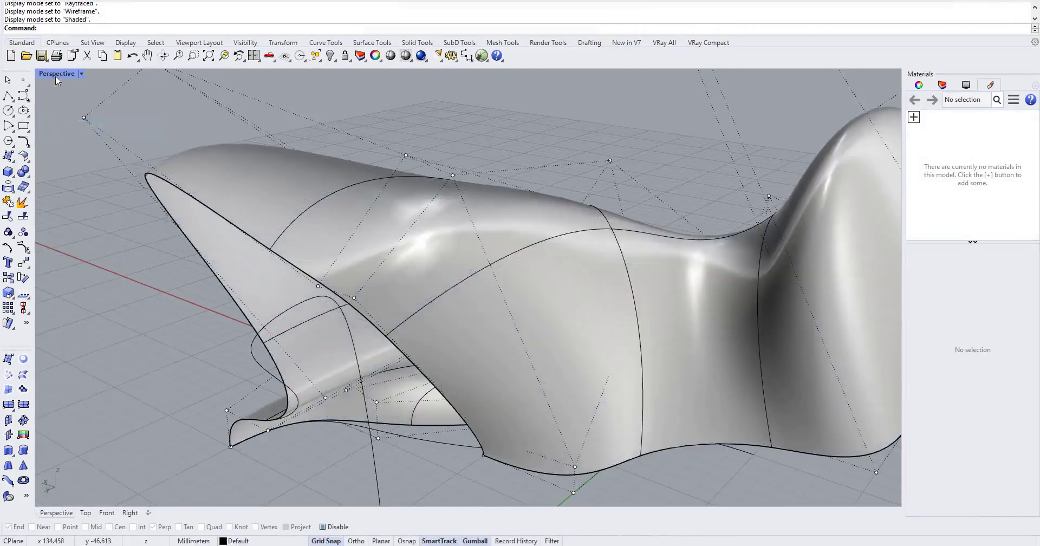
# - Restore the four-viewport layout and set the Top, Front and Right viewports to the Shaded display mode
pyautogui.doubleClick(56, 74)
pyautogui.click(287, 242)
pyautogui.hotkey('ctrl', 'alt', 's')
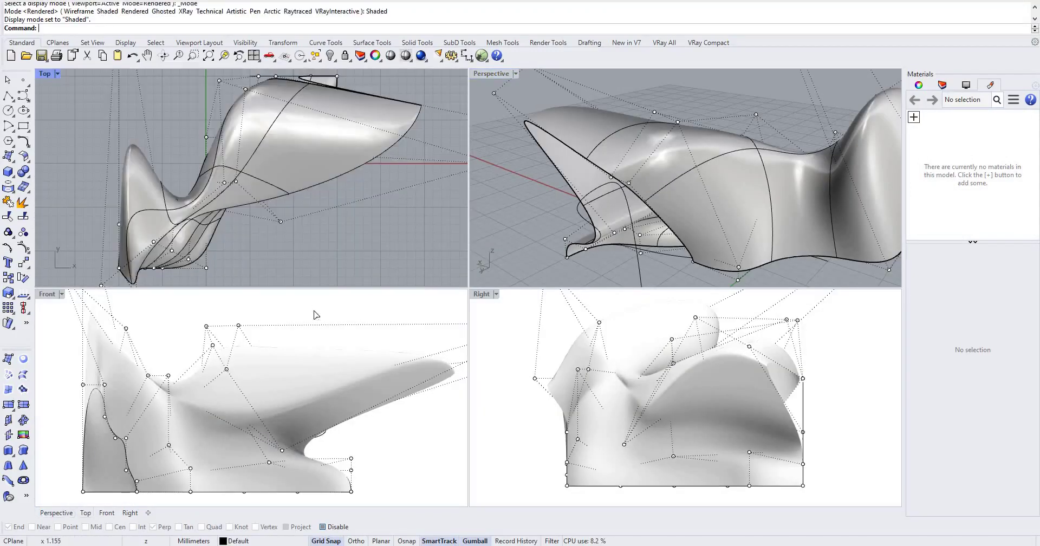
pyautogui.click(436, 343)
pyautogui.hotkey('ctrl', 'alt', 's')
pyautogui.click(488, 341)
pyautogui.hotkey('ctrl', 'alt', 's')
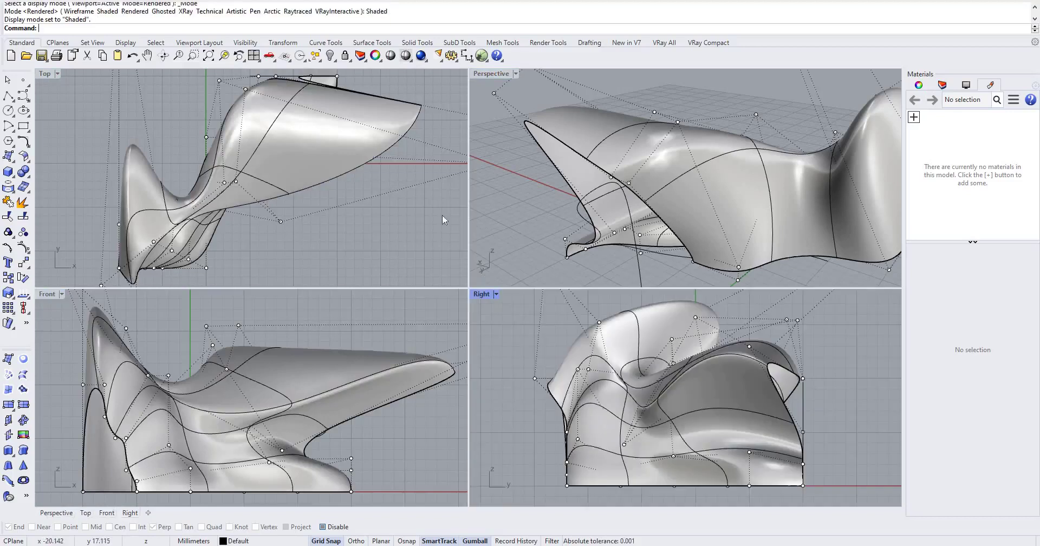
# - Select the whole model with its curves in the Top viewport and delete it
pyautogui.scroll(-3, 271, 214)
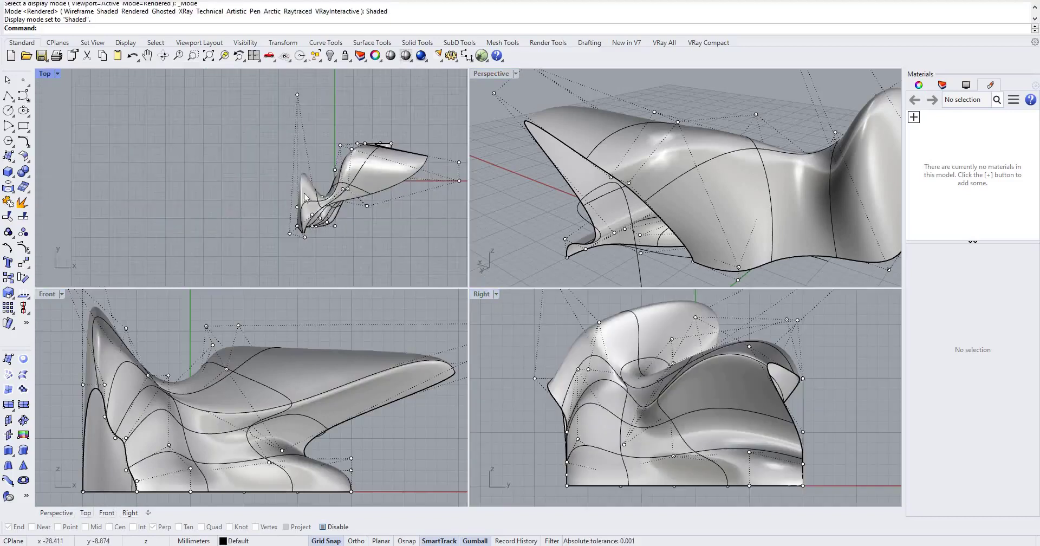
pyautogui.scroll(-2, 304, 192)
pyautogui.moveTo(365, 143); pyautogui.dragTo(190, 252)
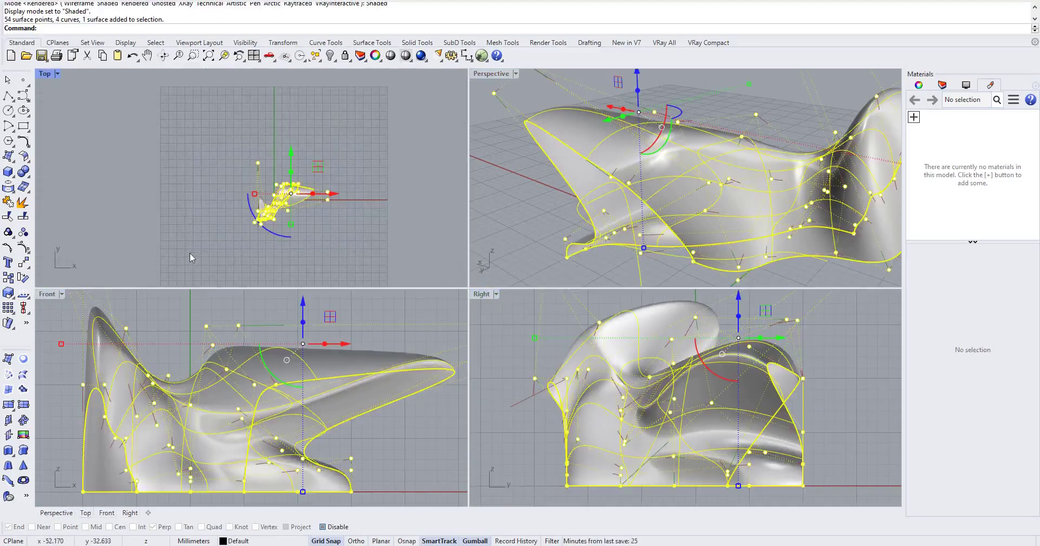
pyautogui.press('Delete')
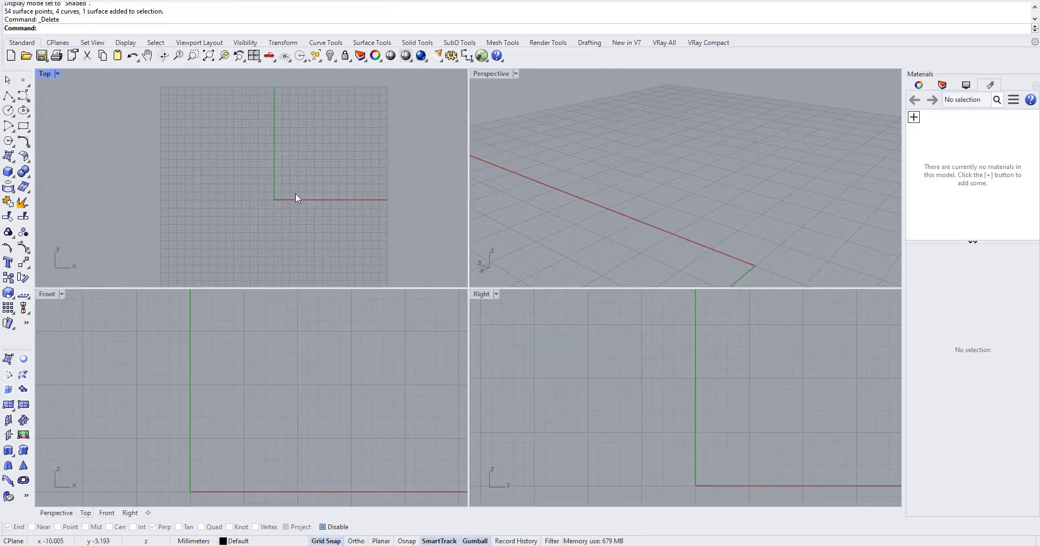
# - Start a degree 3 control point curve in the Front viewport at 5,0 and take it through 10,2, 10,3, 5,5 and 5,6
pyautogui.scroll(3, 295, 193)
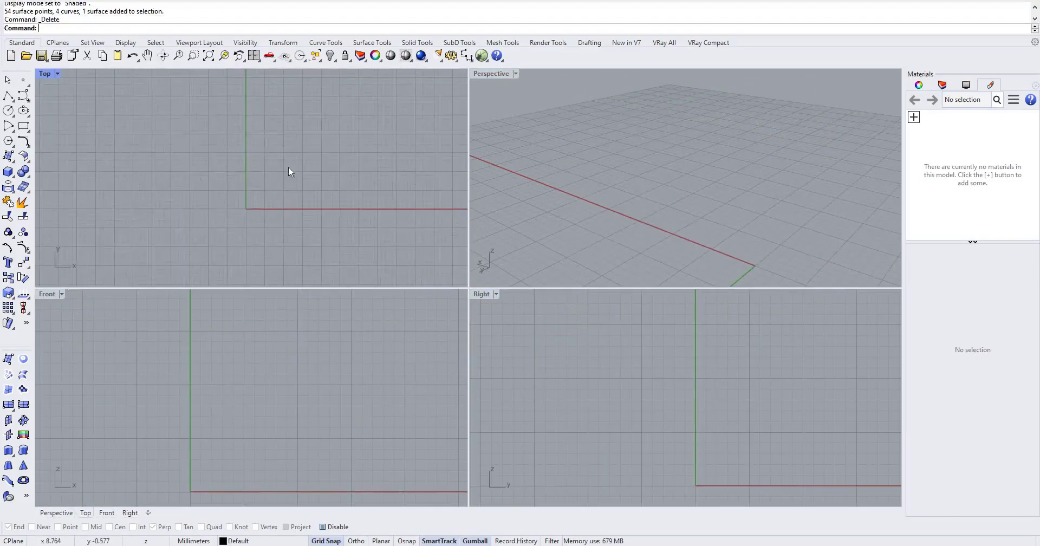
pyautogui.moveTo(242, 207); pyautogui.dragTo(245, 161, button='right')
pyautogui.scroll(1, 143, 125)
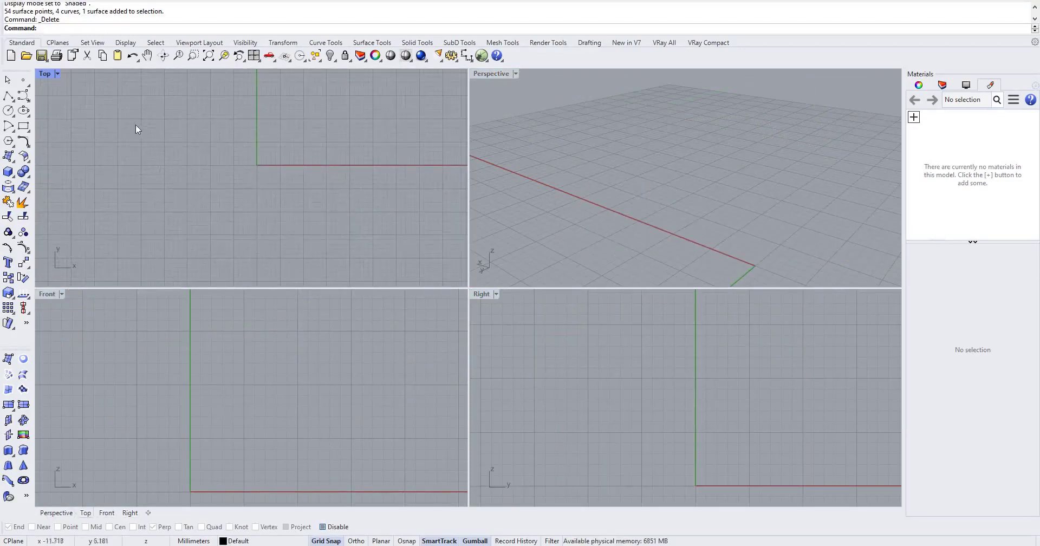
pyautogui.click(23, 96)
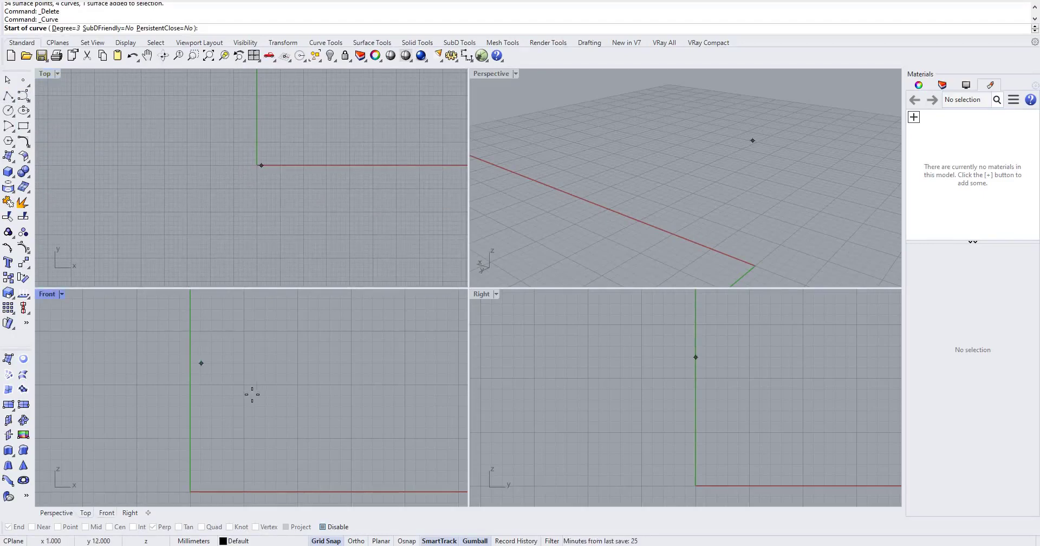
pyautogui.scroll(-2, 250, 434)
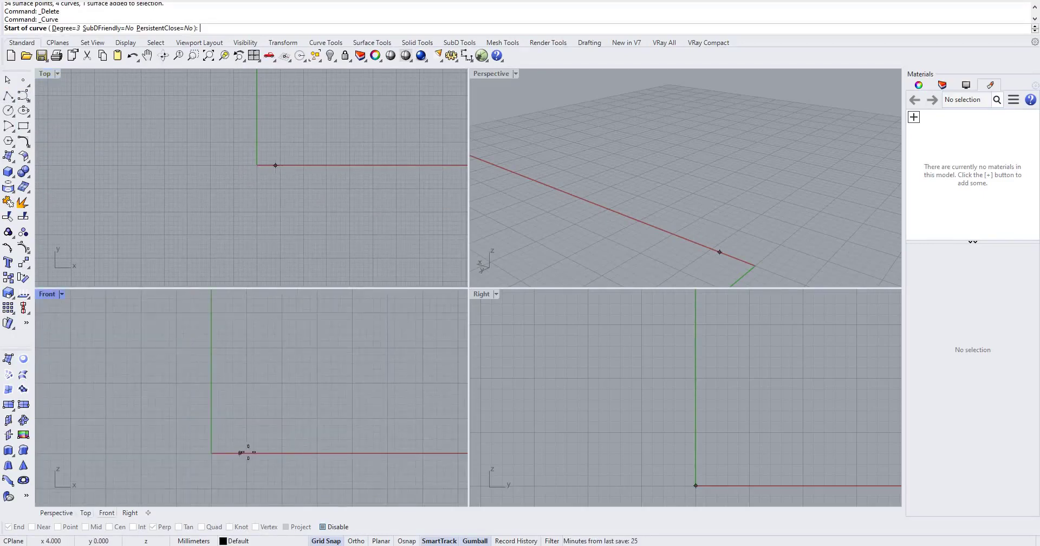
pyautogui.click(247, 453)
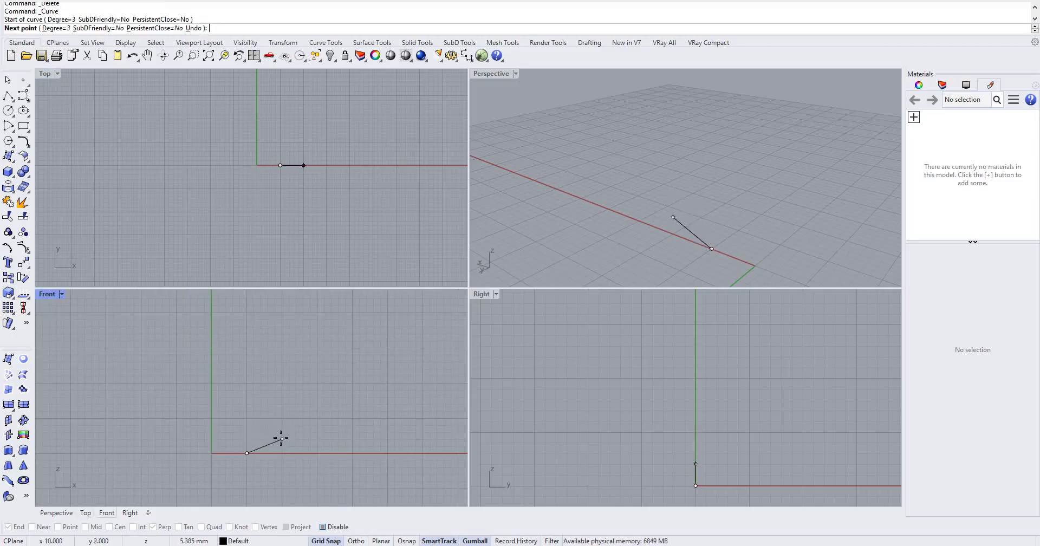
pyautogui.click(281, 439)
pyautogui.click(282, 432)
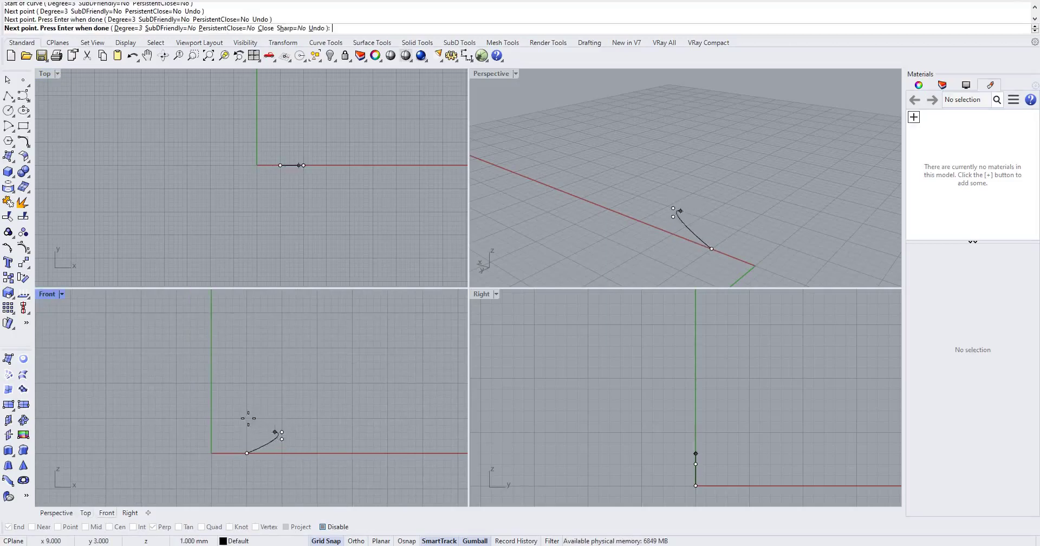
pyautogui.click(247, 417)
pyautogui.click(247, 411)
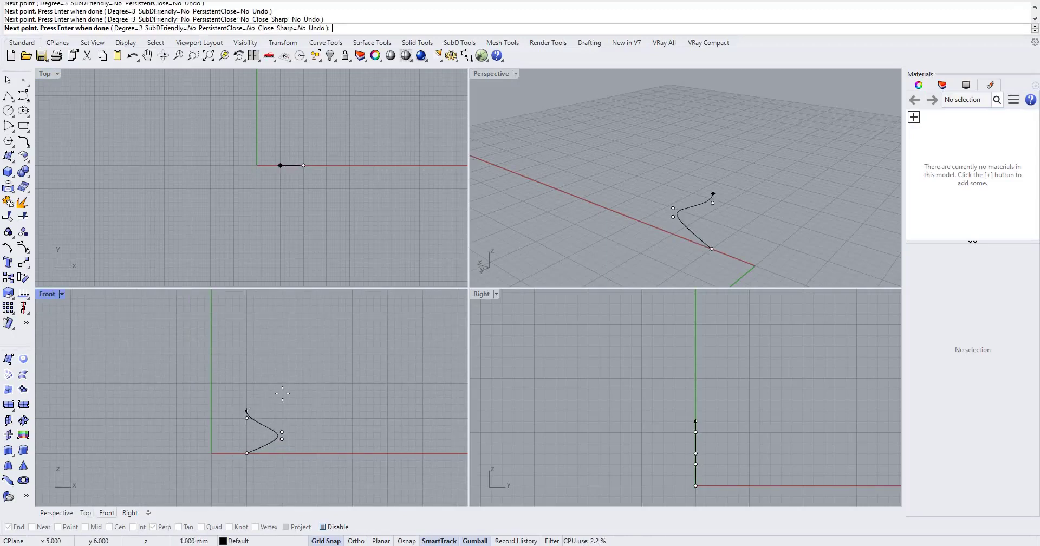
# - Continue the curve through 10,10, 15,10, 15,11 and up to 10,15, finishing it at 5,20 in the Front viewport
pyautogui.click(282, 382)
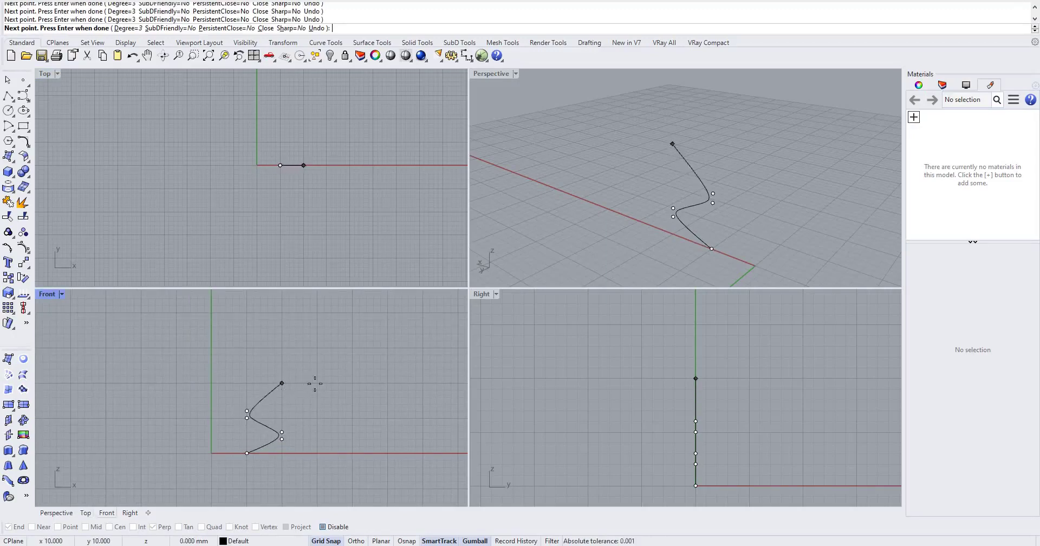
pyautogui.click(317, 383)
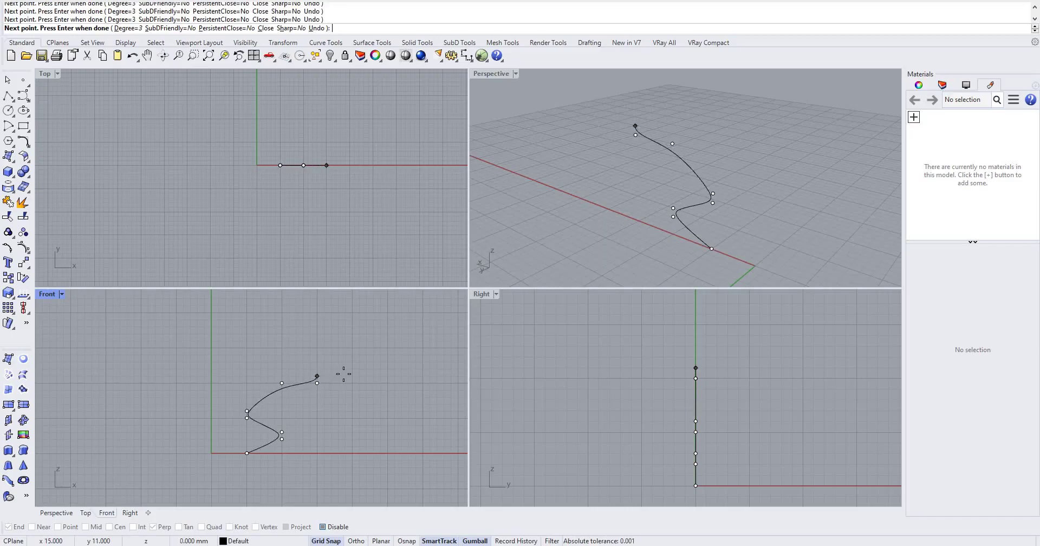
pyautogui.click(317, 376)
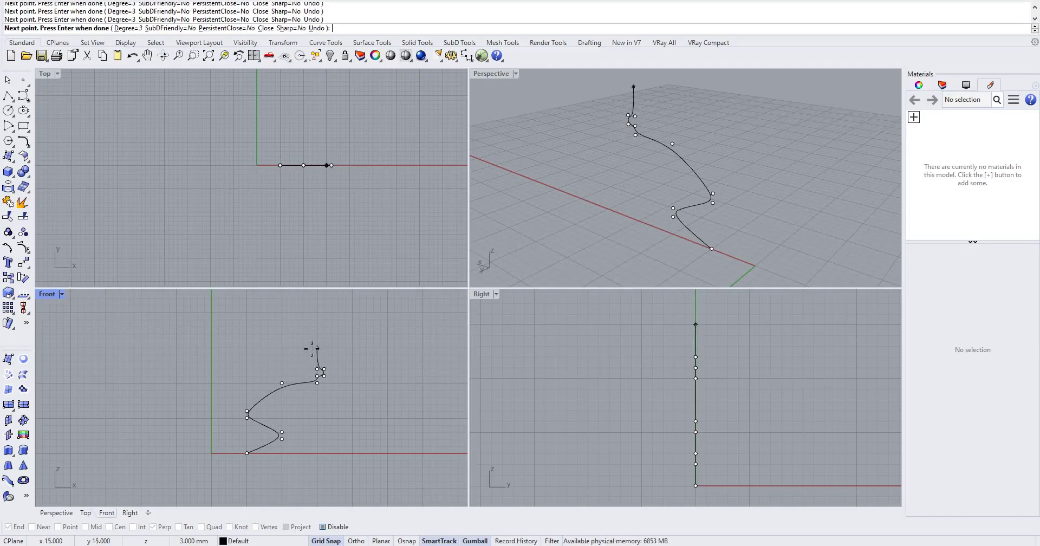
pyautogui.click(281, 347)
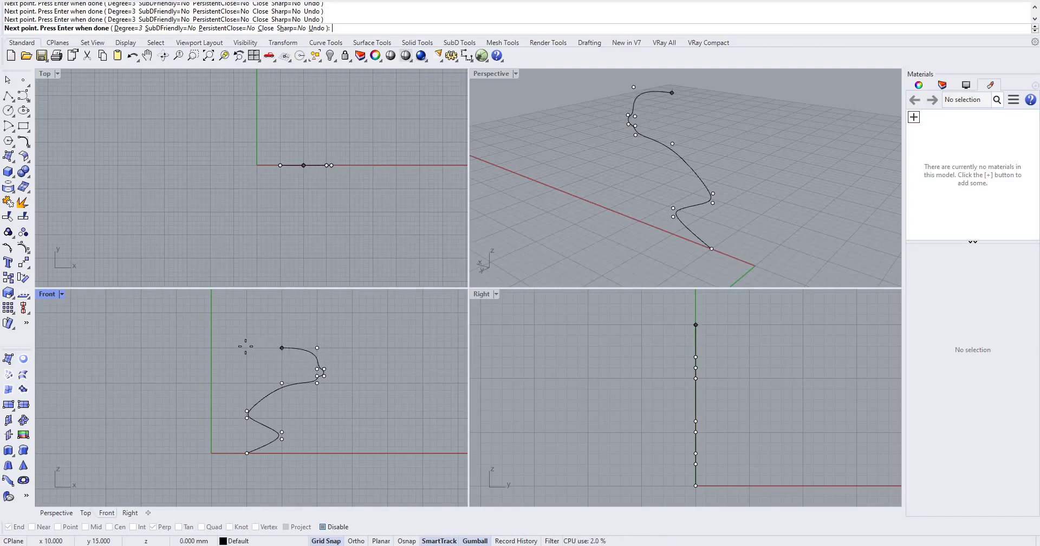
pyautogui.click(254, 347)
pyautogui.click(247, 313)
pyautogui.press('Return')
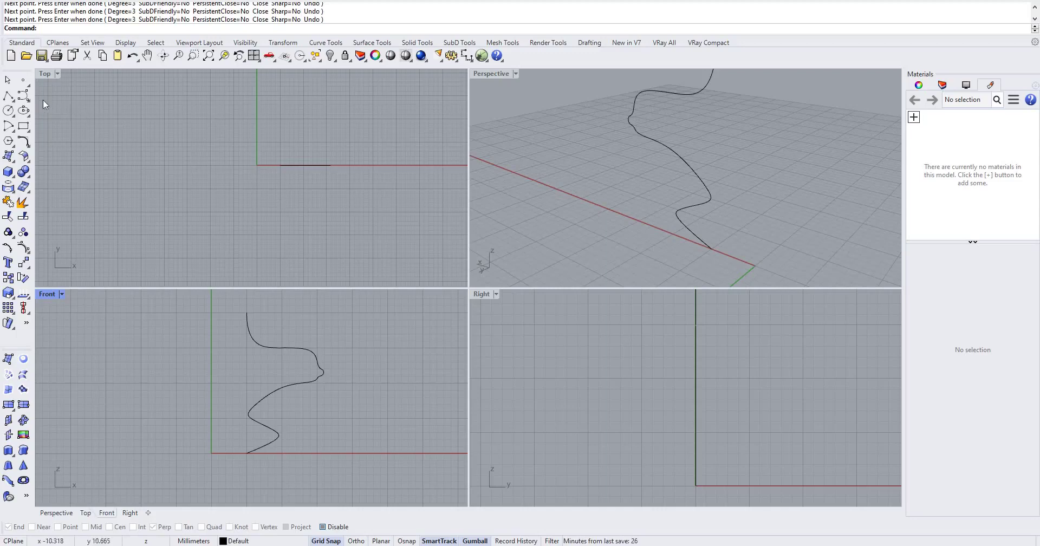
# - Draw a straight degree 3 curve in the Front viewport from 0,0 to 0,20 beside the profile
pyautogui.click(24, 96)
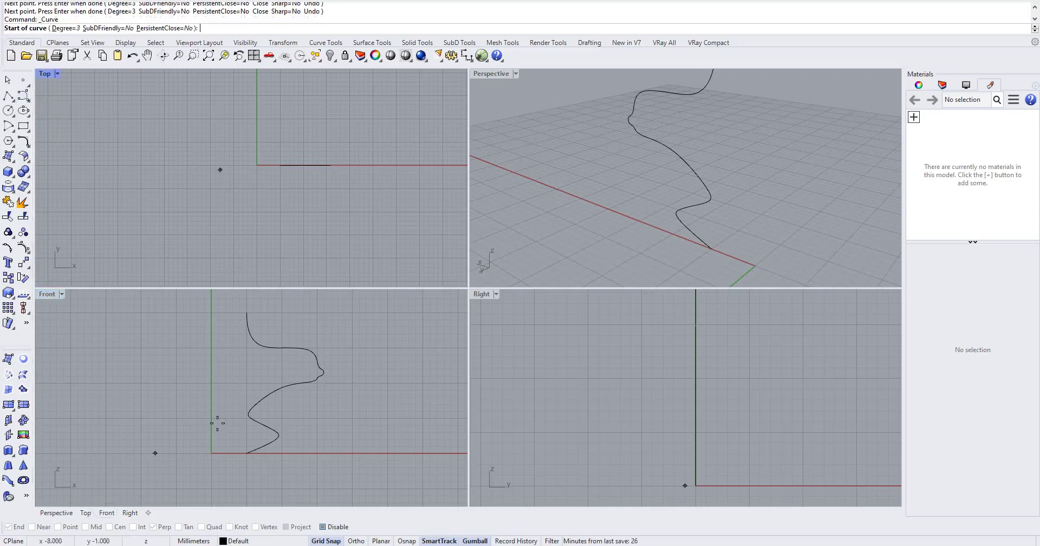
pyautogui.click(211, 453)
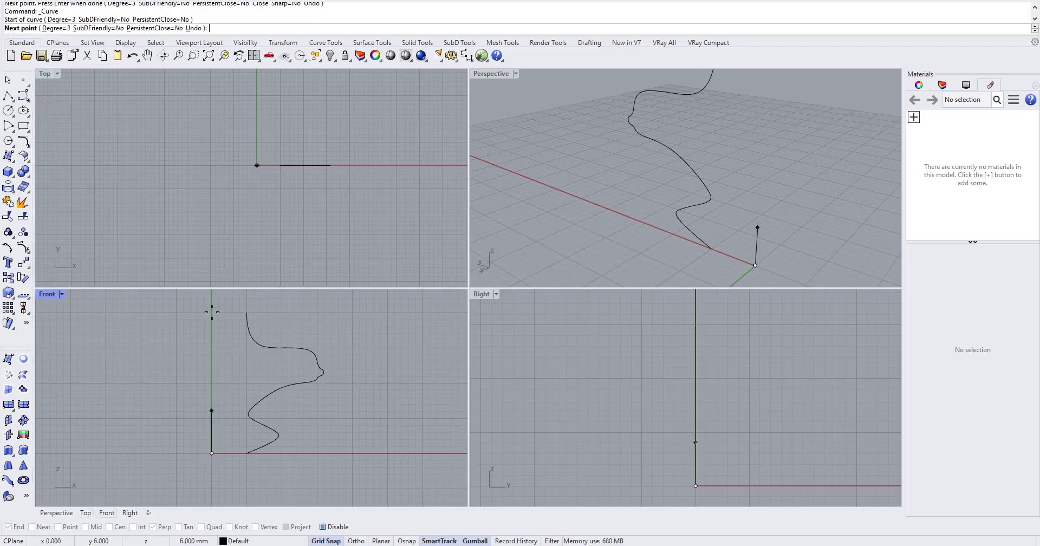
pyautogui.click(211, 313)
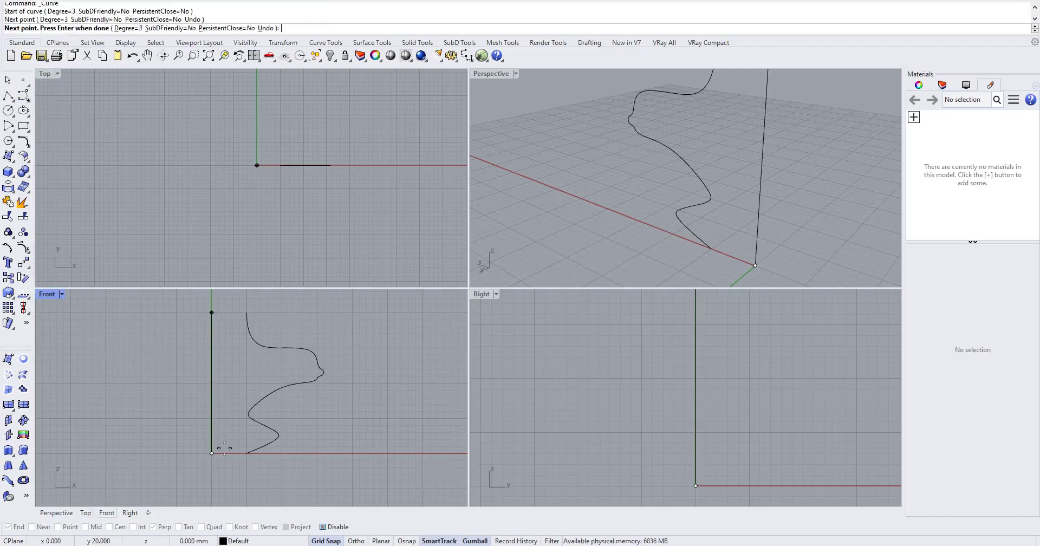
pyautogui.press('Return')
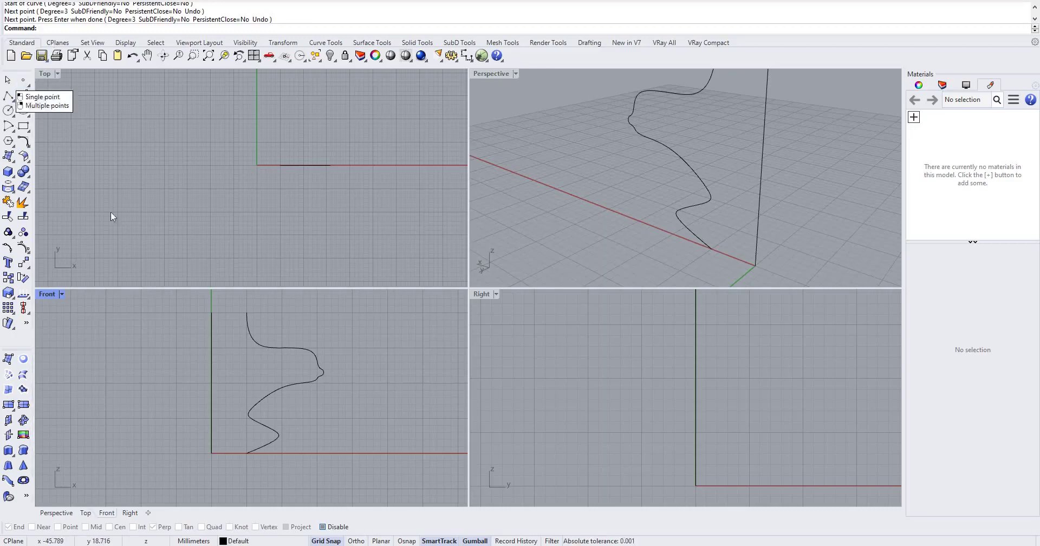
# - Move the upper end point of the vertical line about 6 mm along X, undo the move and deselect the line
pyautogui.click(211, 308)
pyautogui.moveTo(196, 301); pyautogui.dragTo(232, 321)
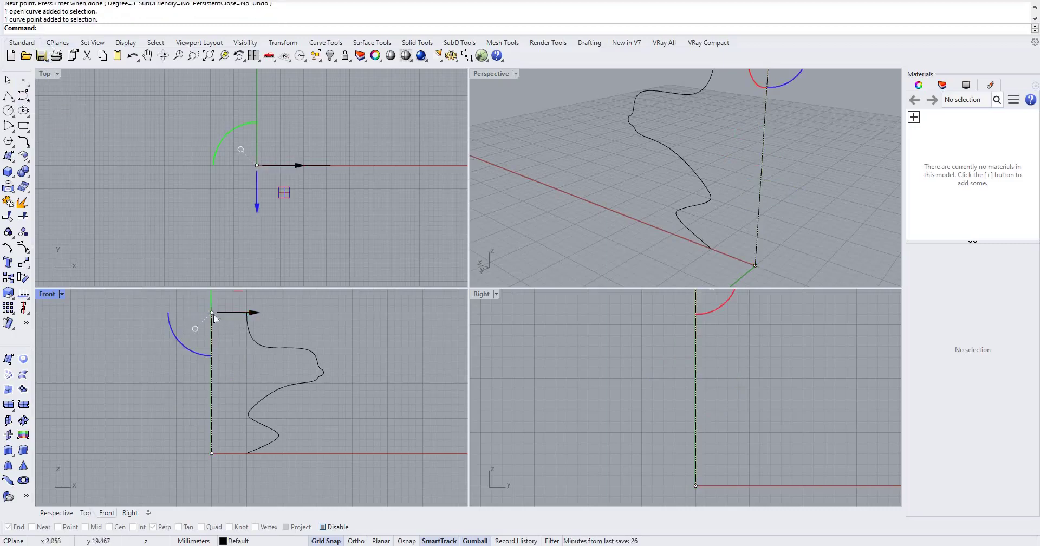
pyautogui.moveTo(135, 321); pyautogui.dragTo(357, 326)
pyautogui.hotkey('ctrl', 'z')
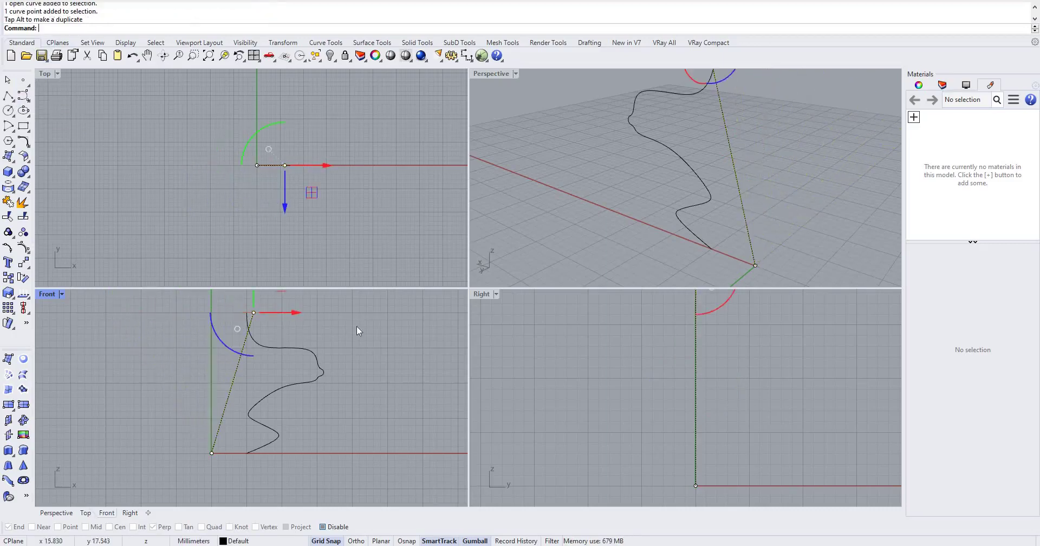
pyautogui.click(99, 127)
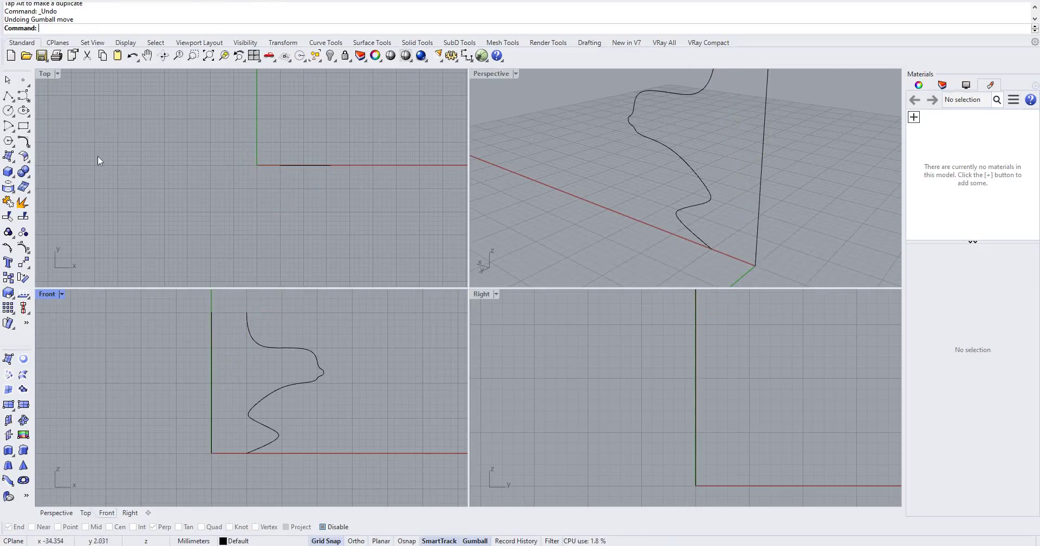
# - Revolve the profile curve about a slanted axis from 0,16 to 3,12 in the Front viewport, picking the start and revolution angles freehand
pyautogui.write('R')
pyautogui.write('evolve')
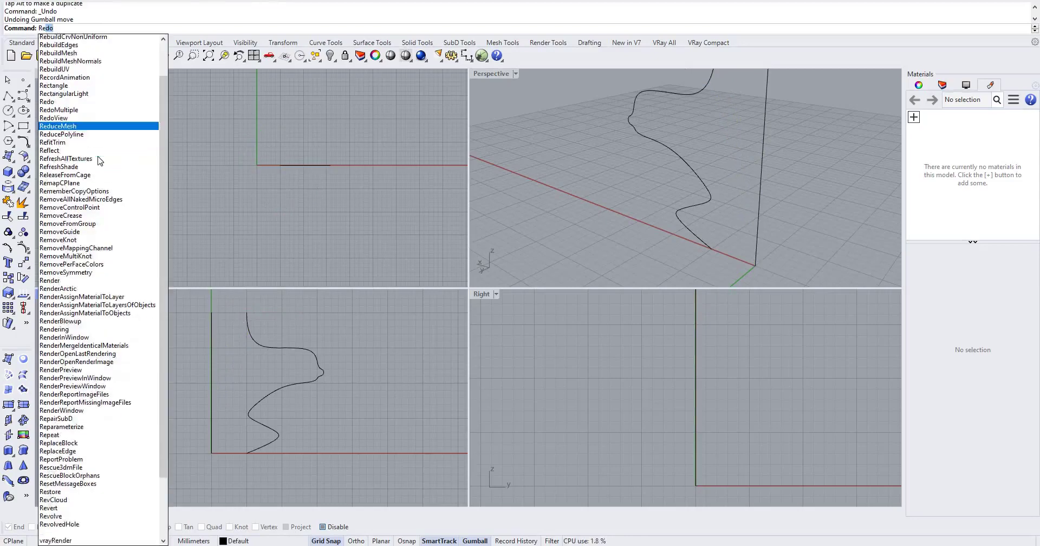
pyautogui.press('Return')
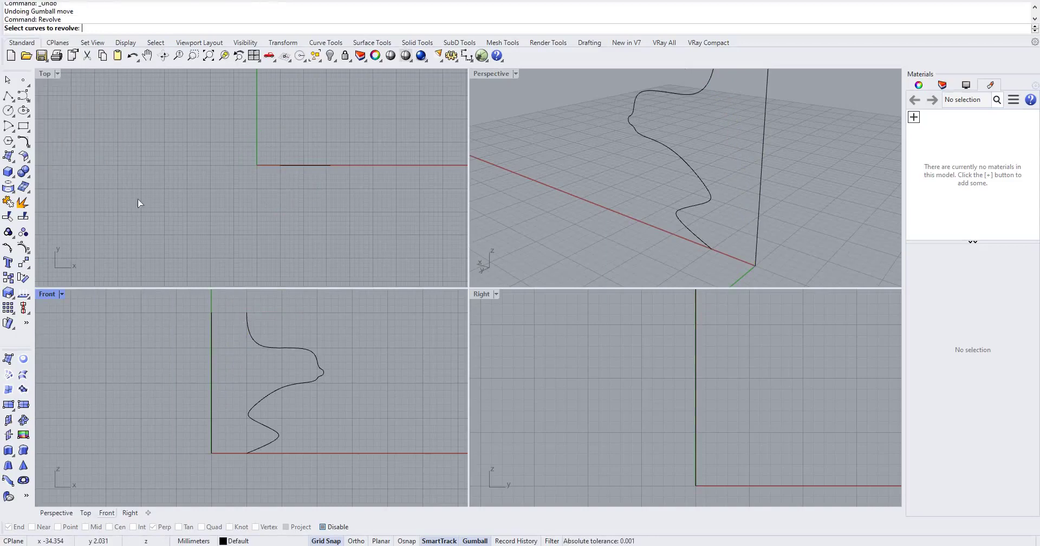
pyautogui.click(252, 340)
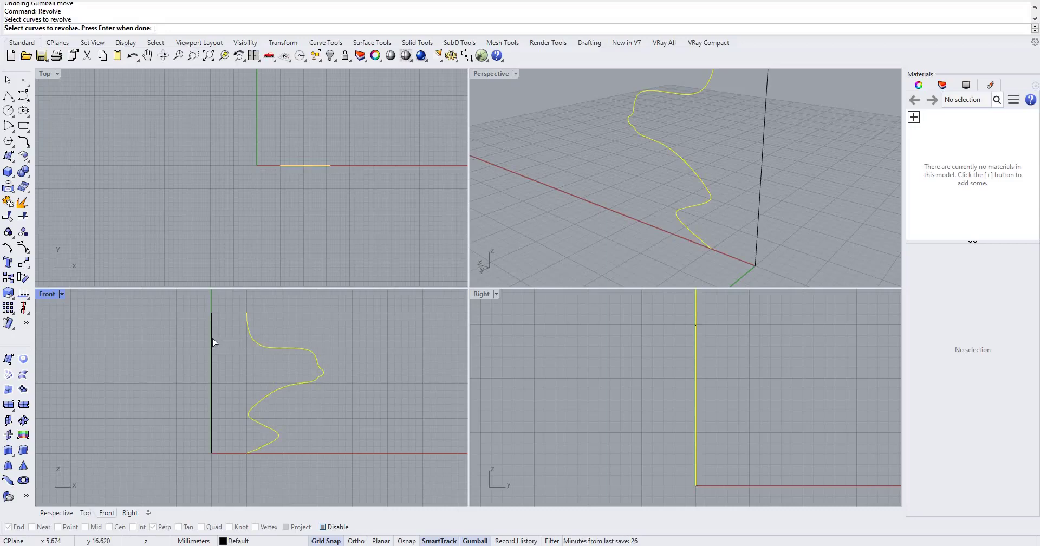
pyautogui.press('Return')
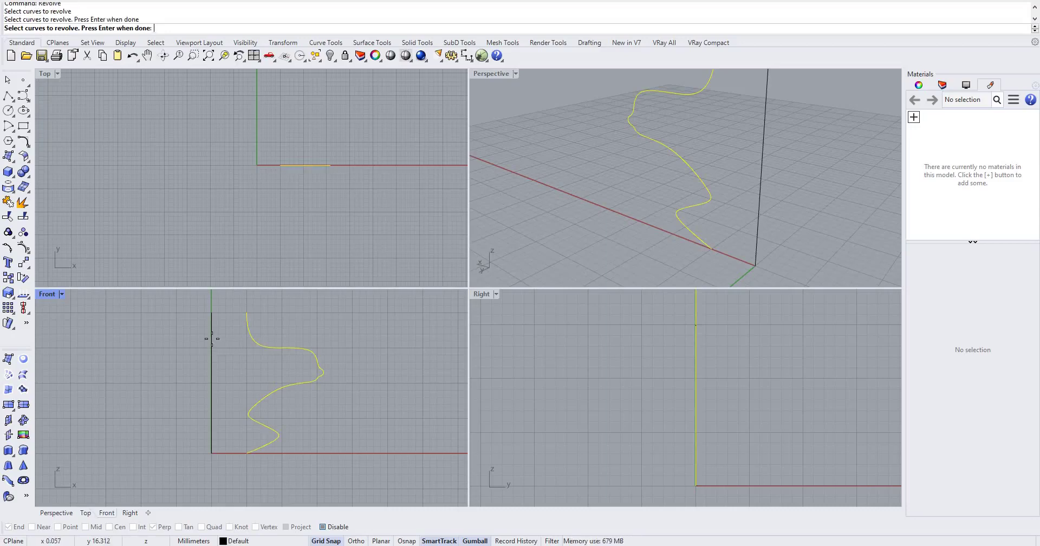
pyautogui.click(211, 339)
pyautogui.click(232, 368)
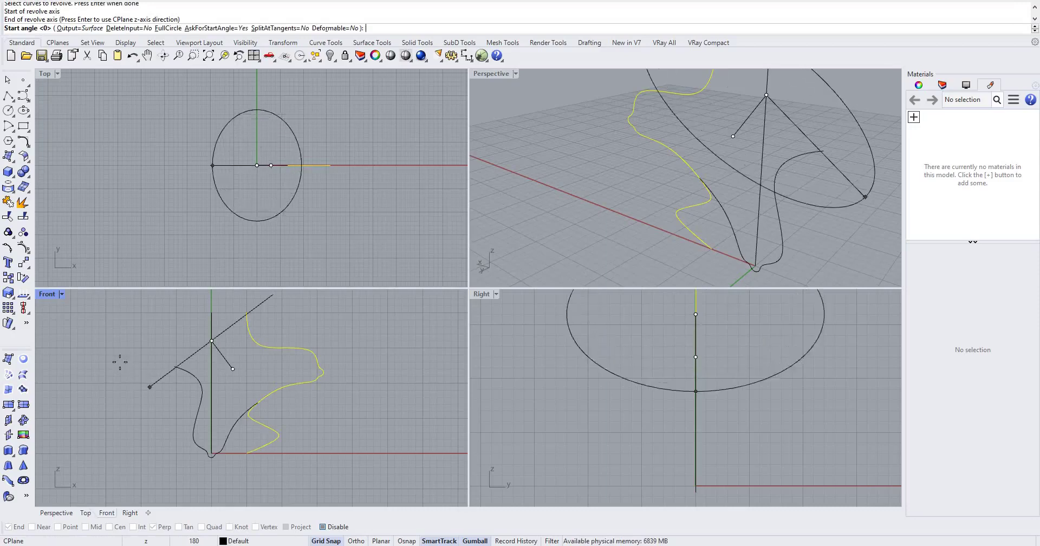
pyautogui.click(131, 379)
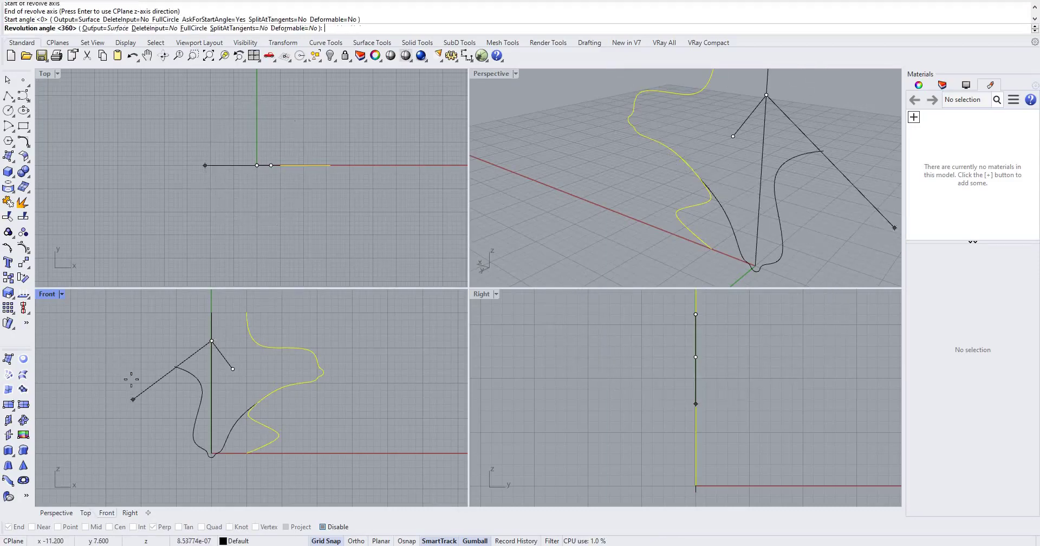
pyautogui.click(260, 413)
pyautogui.press('Return')
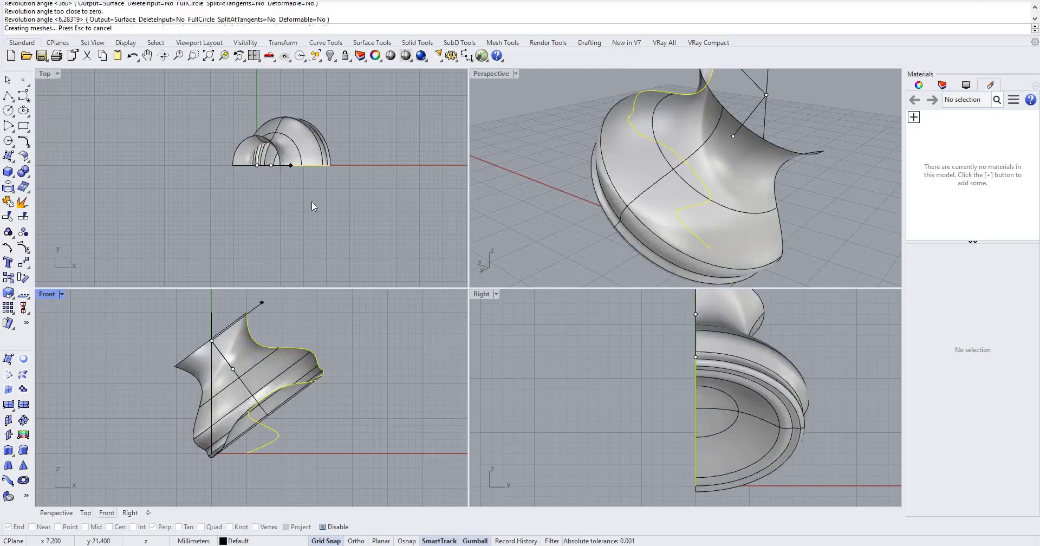
# - Select the revolved surface in the Perspective viewport, then move and extrude it along the Y axis with the gumball
pyautogui.moveTo(229, 189); pyautogui.dragTo(207, 199, button='right')
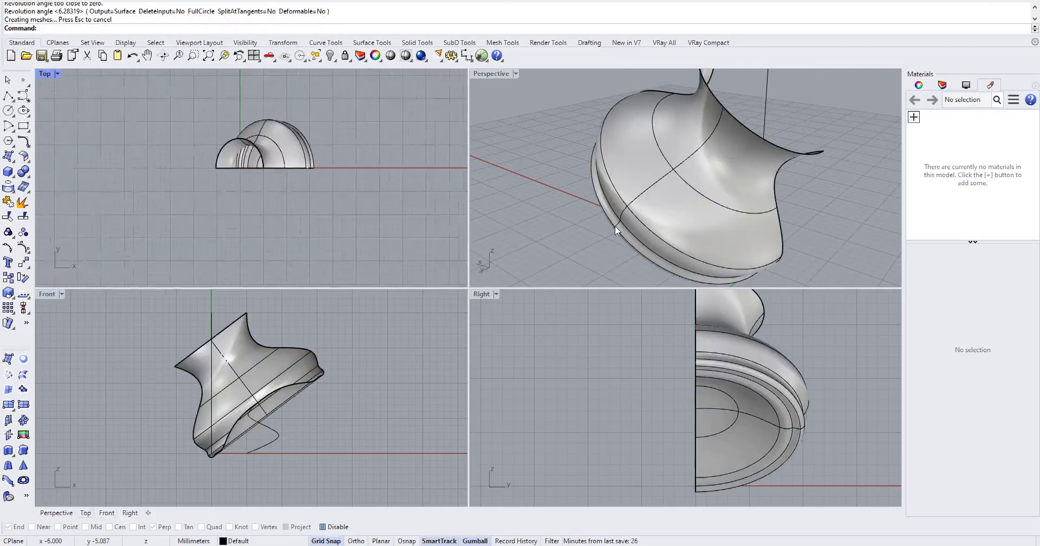
pyautogui.moveTo(598, 160); pyautogui.dragTo(598, 364, button='right')
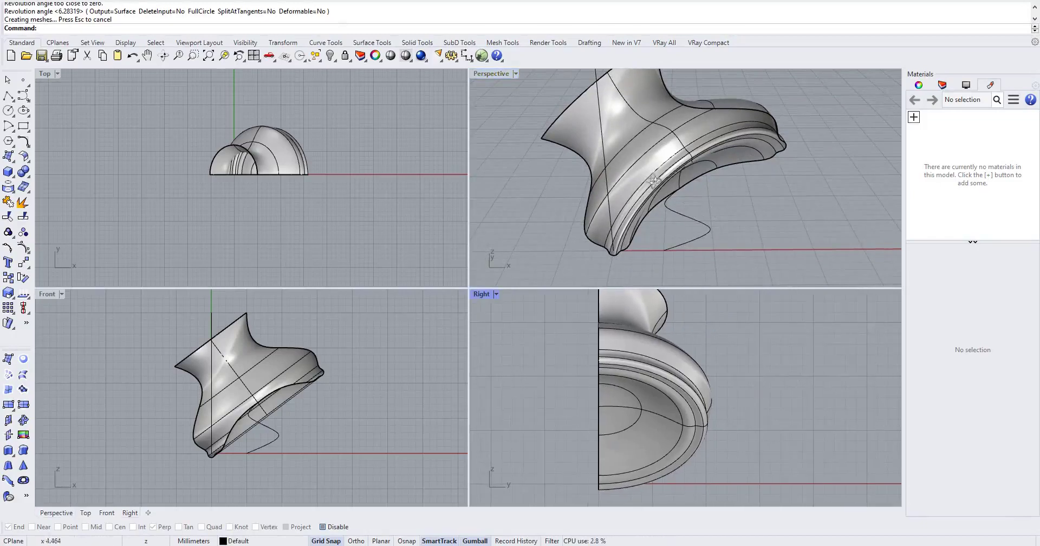
pyautogui.moveTo(653, 181); pyautogui.dragTo(724, 163, button='right')
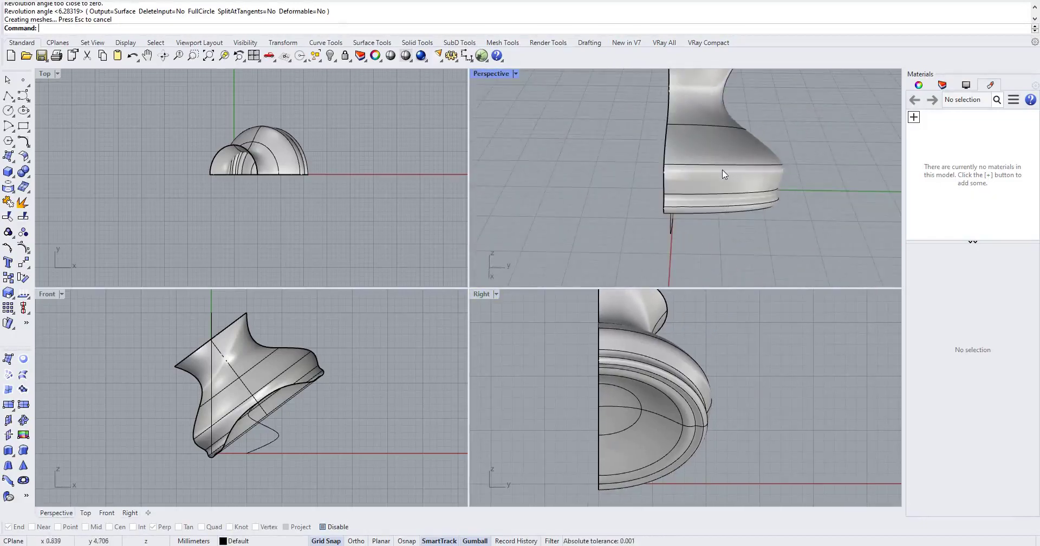
pyautogui.click(717, 160)
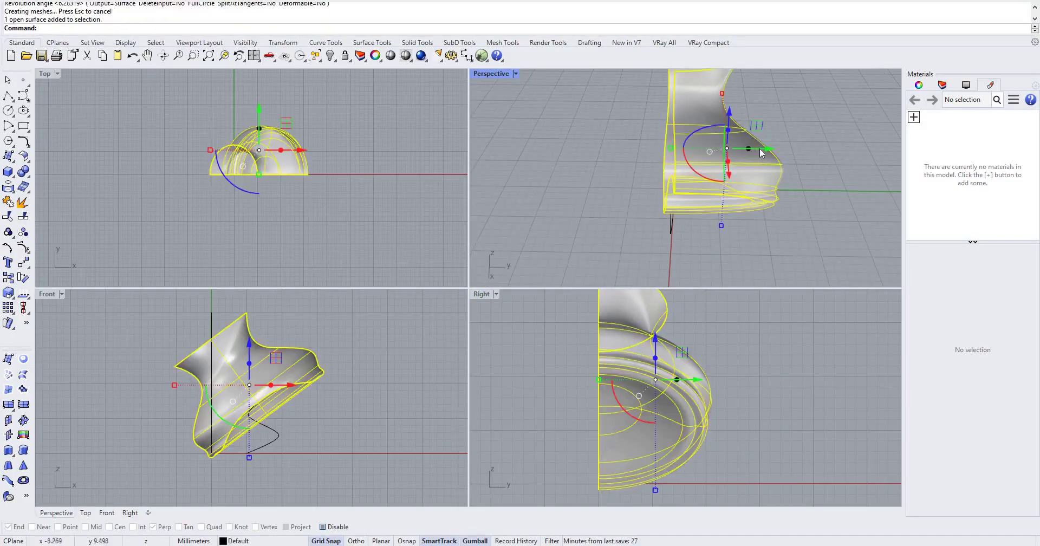
pyautogui.moveTo(761, 154); pyautogui.dragTo(758, 142, button='right')
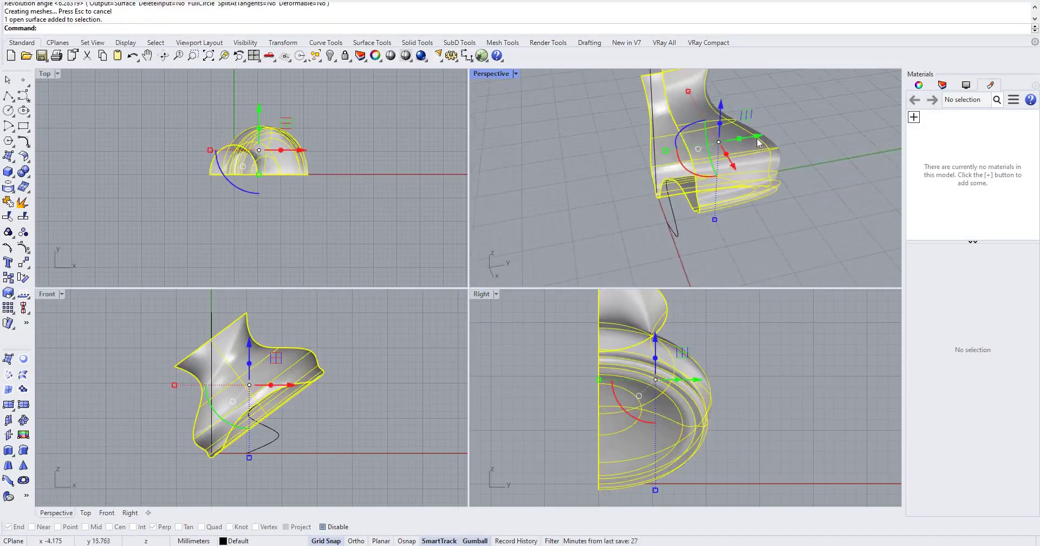
pyautogui.moveTo(758, 143); pyautogui.dragTo(803, 134)
pyautogui.press('alt')
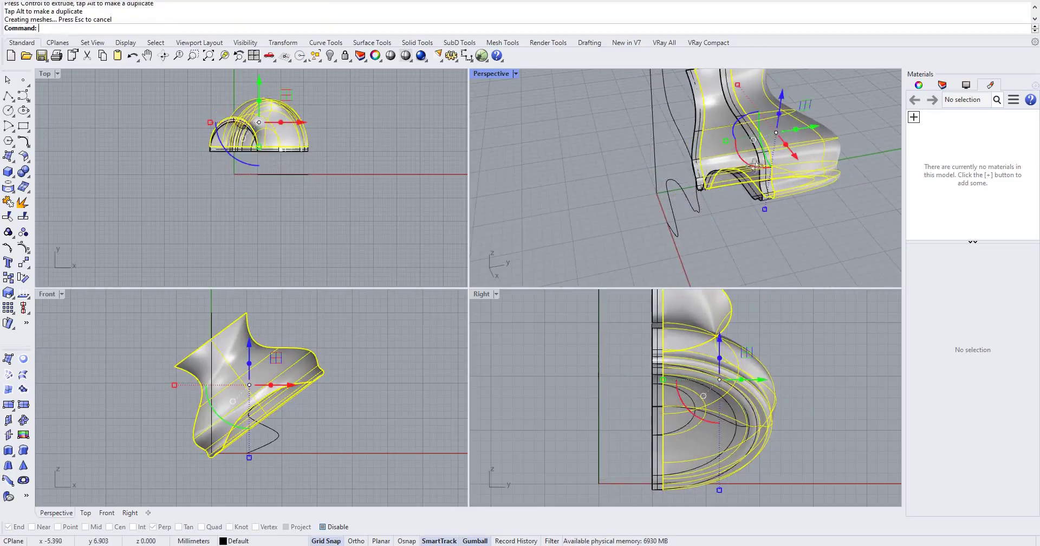
# - Inspect the open edges of the extruded surface up close and from several angles in the Perspective viewport
pyautogui.moveTo(756, 165); pyautogui.dragTo(786, 281, button='right')
pyautogui.moveTo(788, 79); pyautogui.dragTo(787, 133, button='right')
pyautogui.scroll(-3, 709, 89)
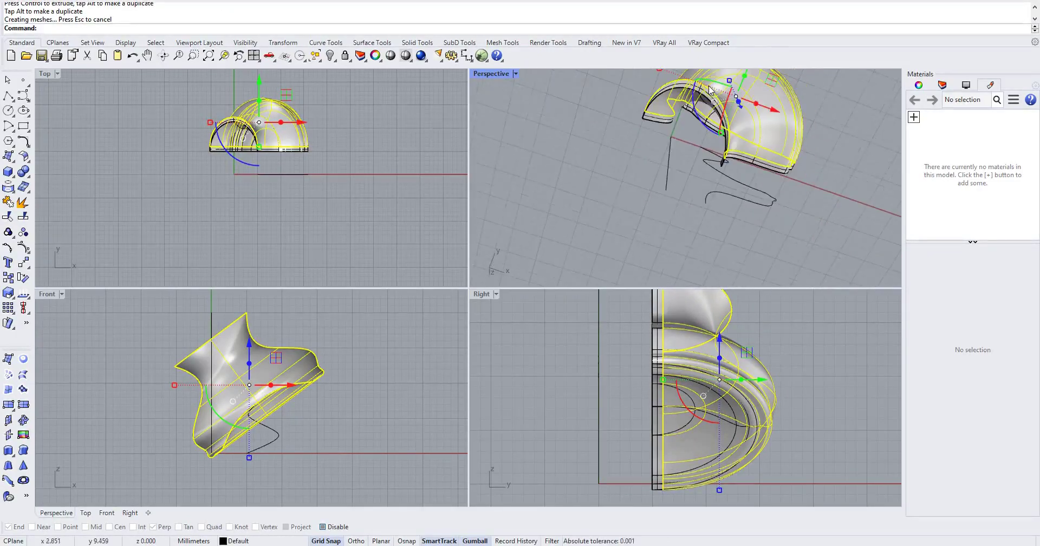
pyautogui.scroll(8, 709, 89)
pyautogui.moveTo(714, 87); pyautogui.dragTo(750, 254, button='right')
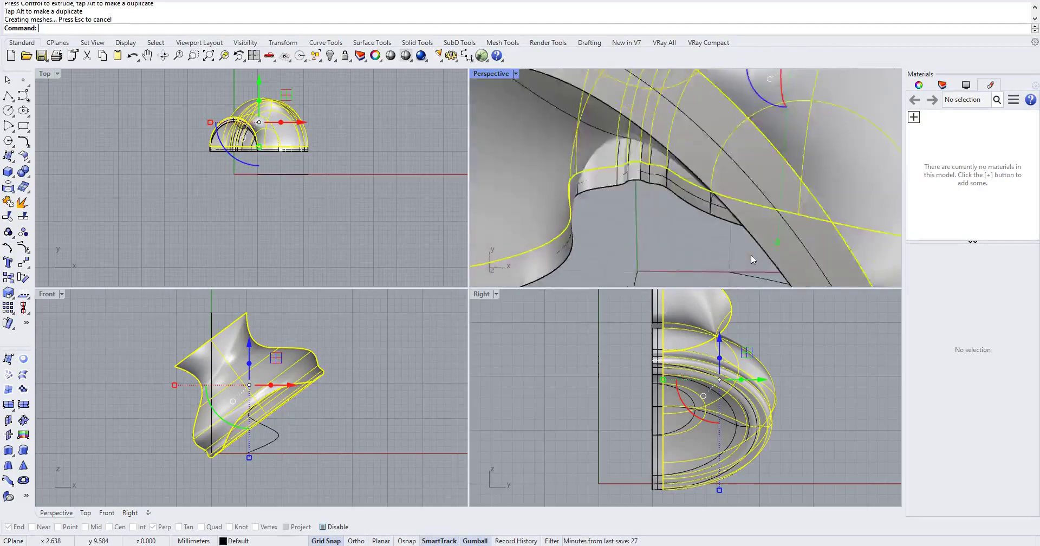
pyautogui.scroll(-6, 750, 255)
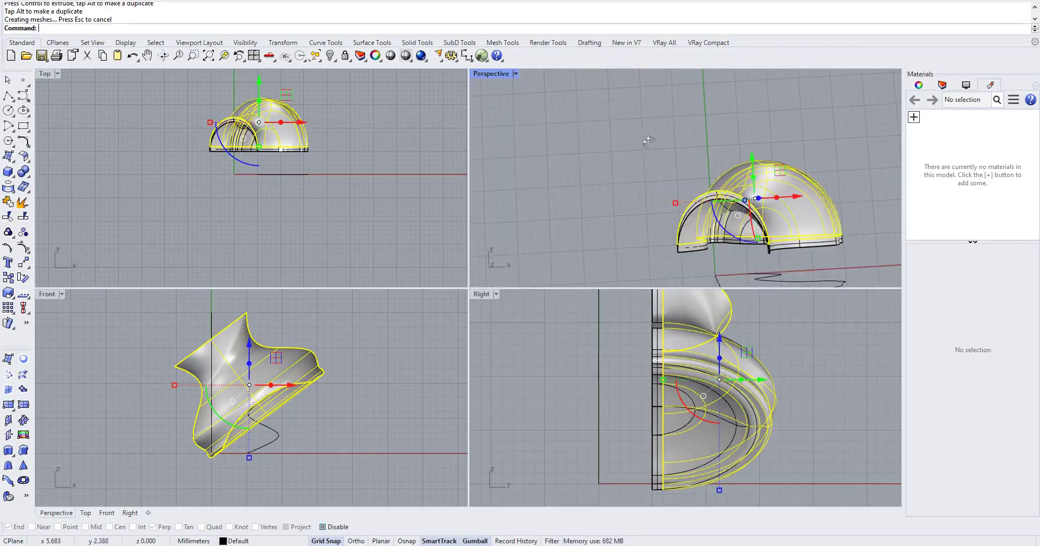
pyautogui.moveTo(648, 140); pyautogui.dragTo(634, 141, button='right')
# - Undo the gumball extrude, the gumball move and the revolve, back to the profile curve and the vertical line
pyautogui.hotkey('ctrl', 'z')
pyautogui.hotkey('ctrl', 'z')
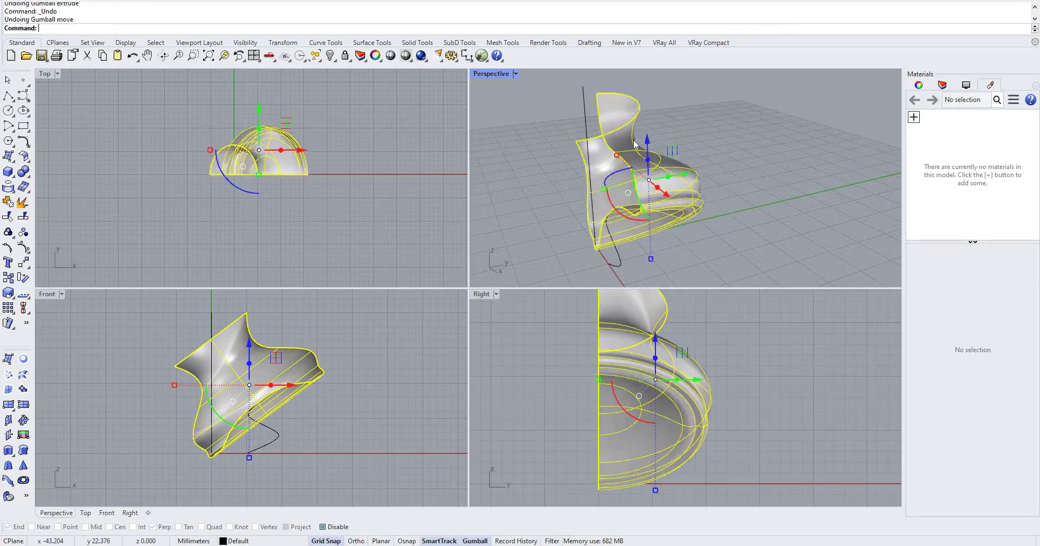
pyautogui.hotkey('ctrl', 'z')
pyautogui.hotkey('ctrl', 'z')
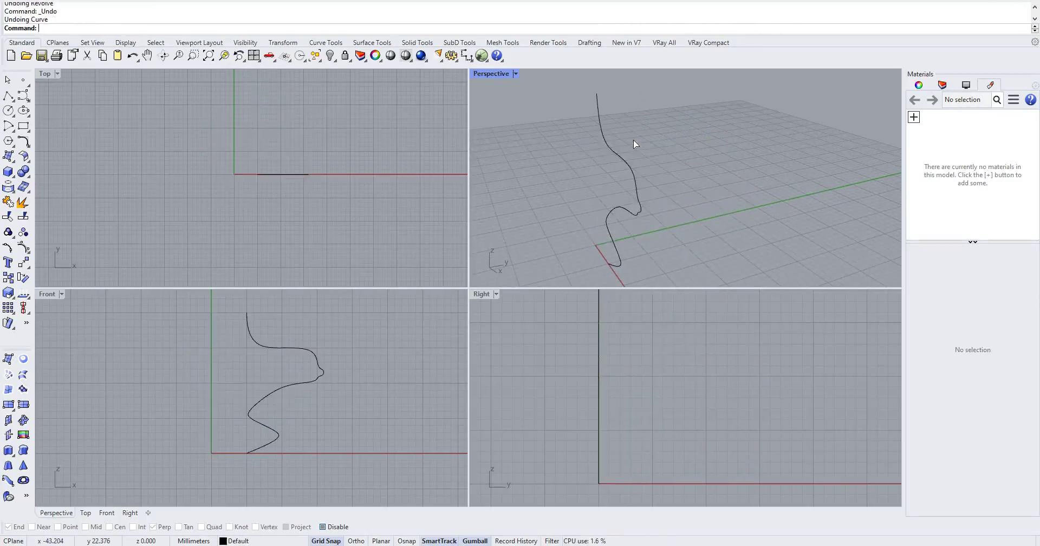
pyautogui.hotkey('ctrl', 't')
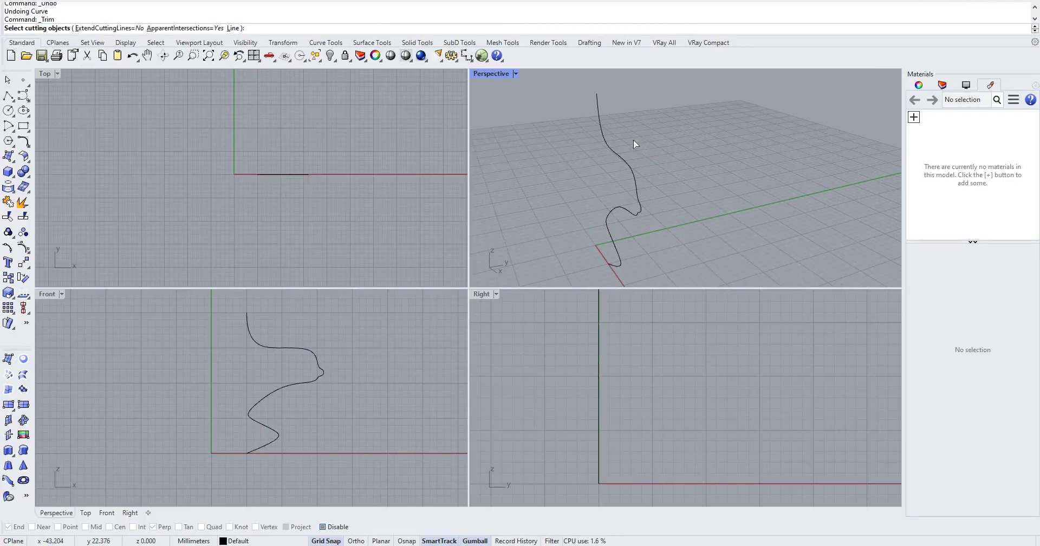
pyautogui.hotkey('ctrl', 'y')
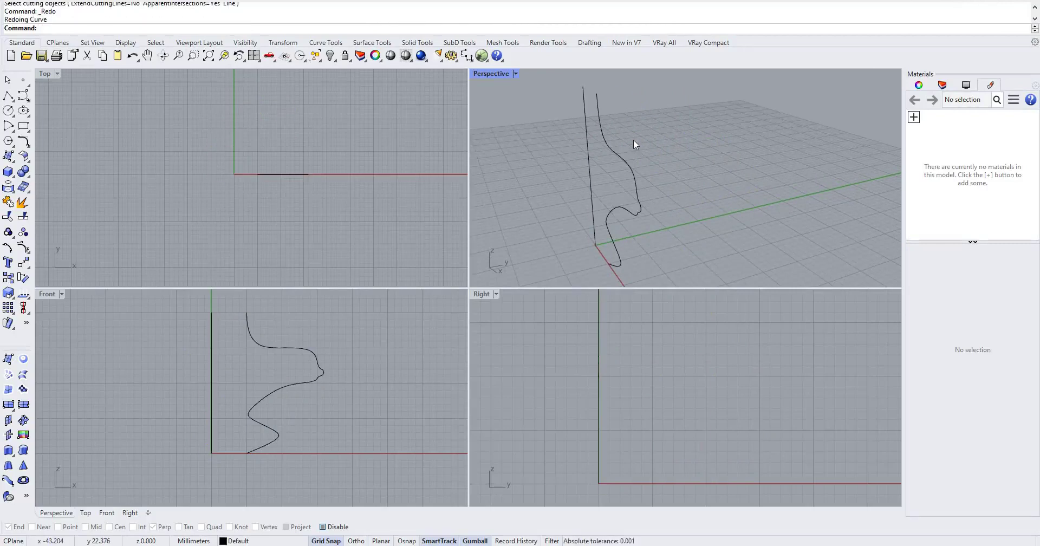
pyautogui.hotkey('ctrl', 'y')
pyautogui.hotkey('ctrl', 'z')
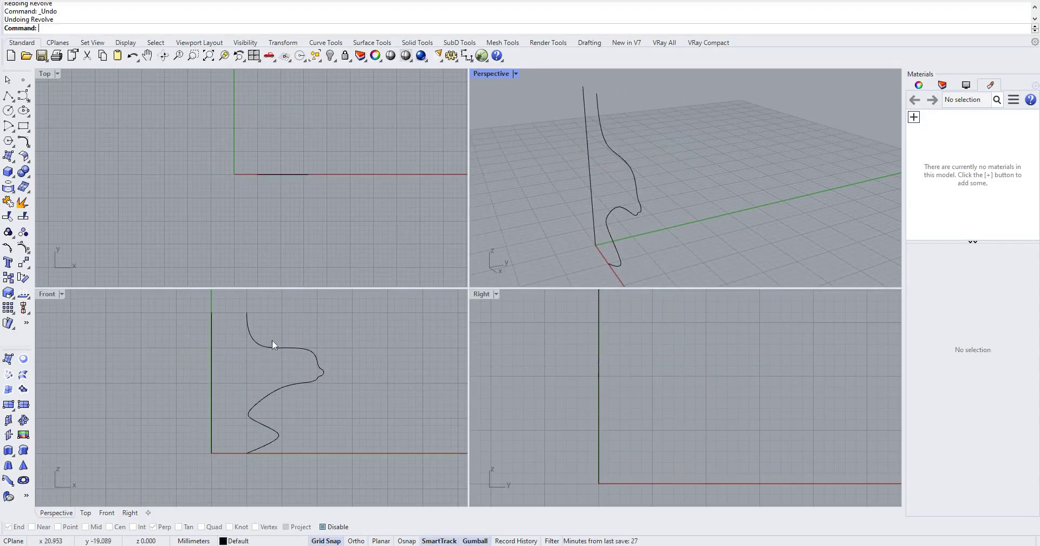
# - Revolve the profile curve and the vertical line about a vertical axis starting at -5,0 in Front, from angle 0 to freehand just short of a full circle
pyautogui.write('Revil')
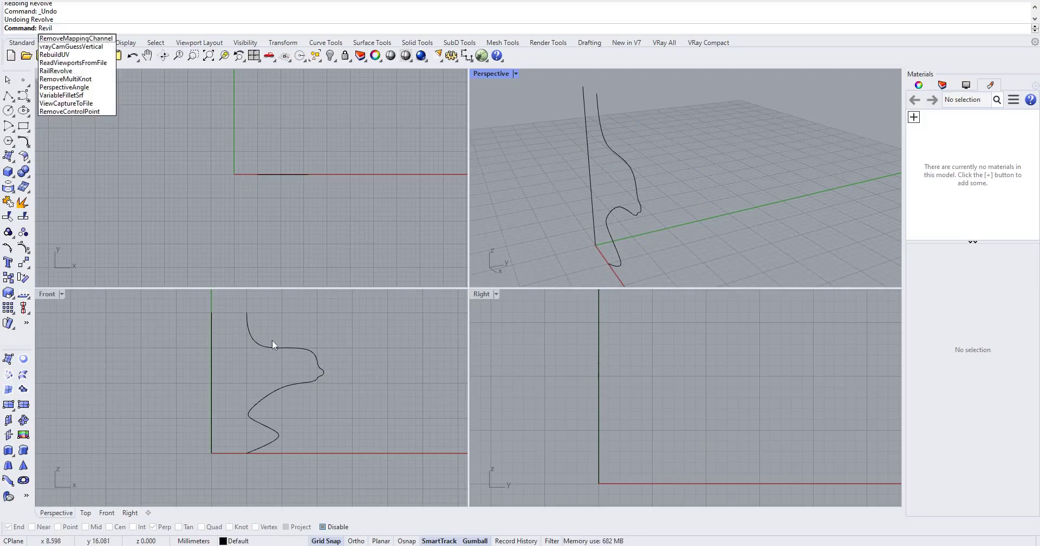
pyautogui.press('BackSpace')
pyautogui.press('BackSpace')
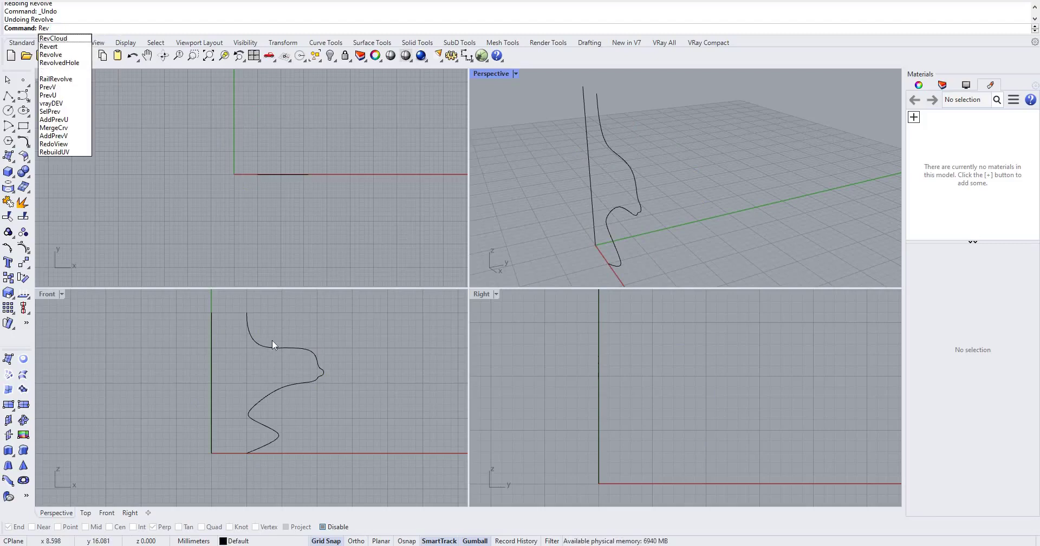
pyautogui.press('Down')
pyautogui.press('Down')
pyautogui.press('Down')
pyautogui.press('Return')
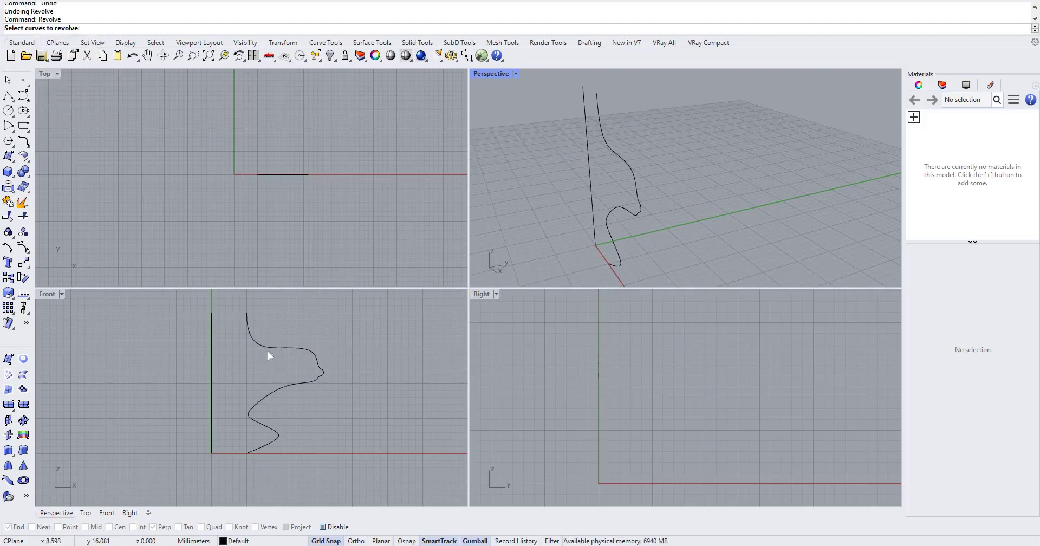
pyautogui.click(213, 359)
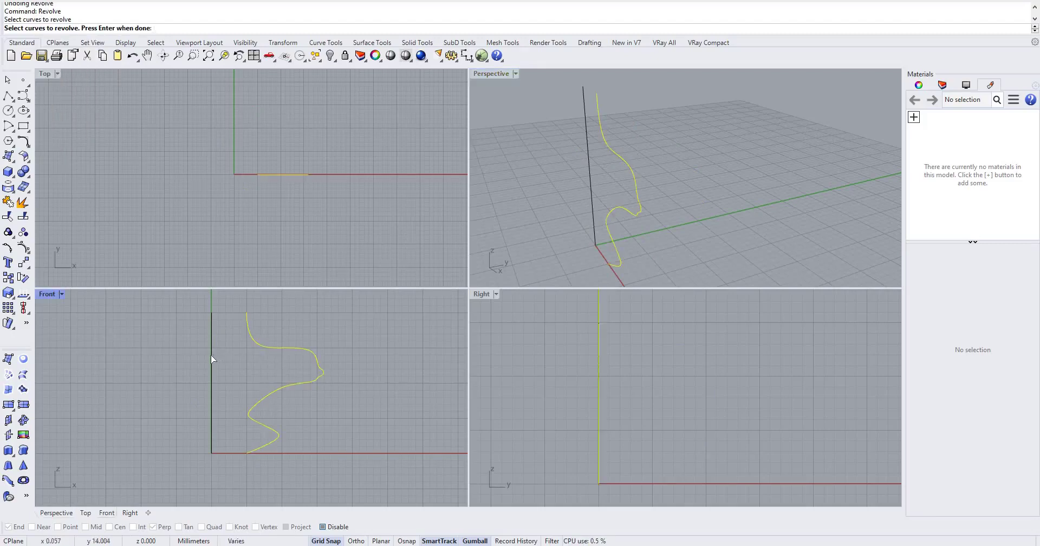
pyautogui.click(212, 359)
pyautogui.press('Return')
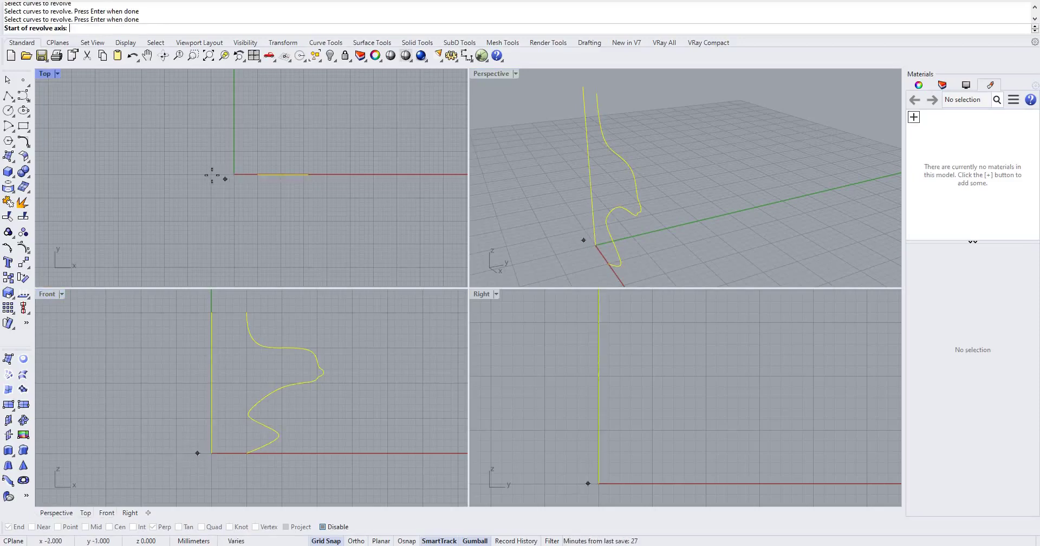
pyautogui.click(176, 453)
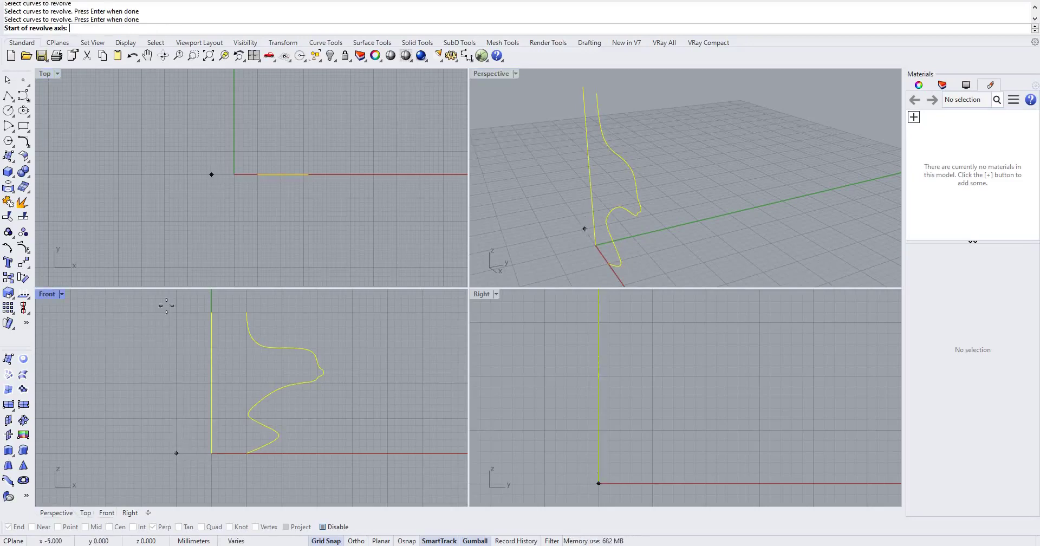
pyautogui.click(173, 312)
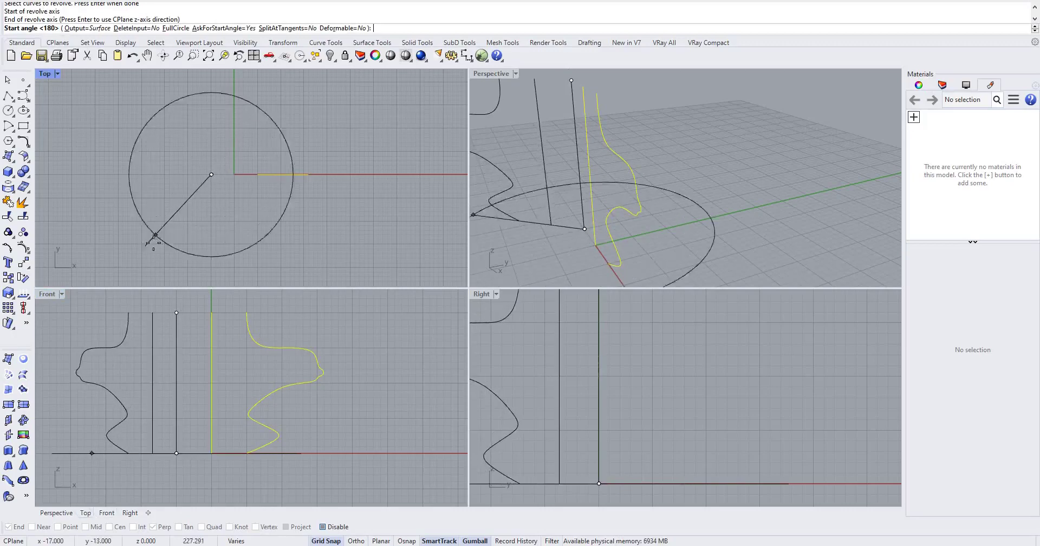
pyautogui.write('0')
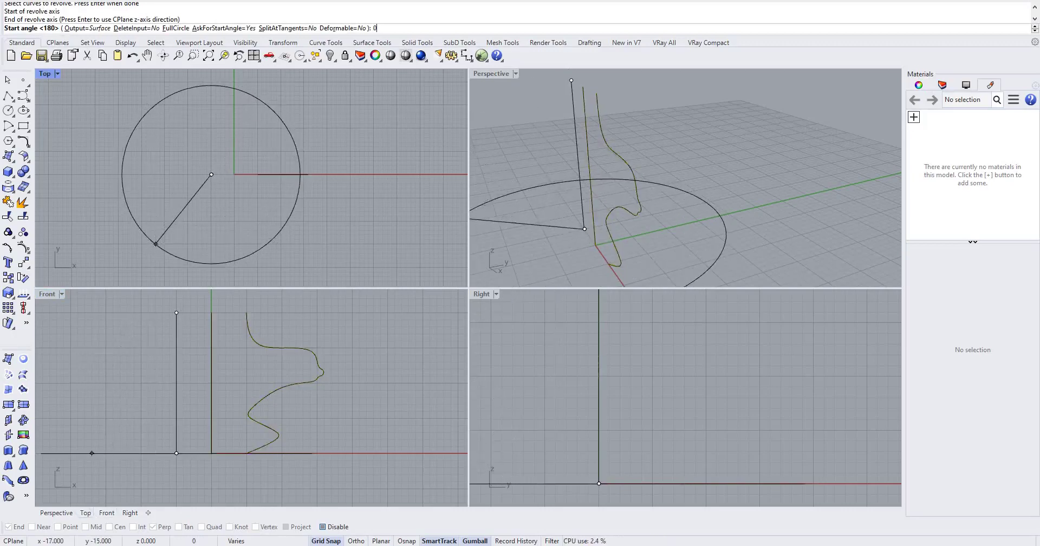
pyautogui.press('Return')
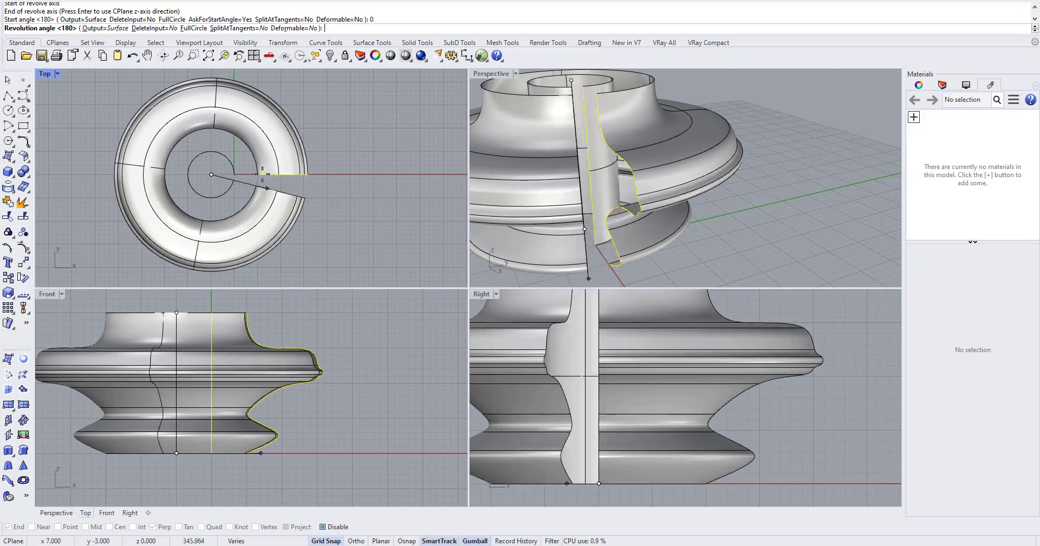
pyautogui.click(262, 174)
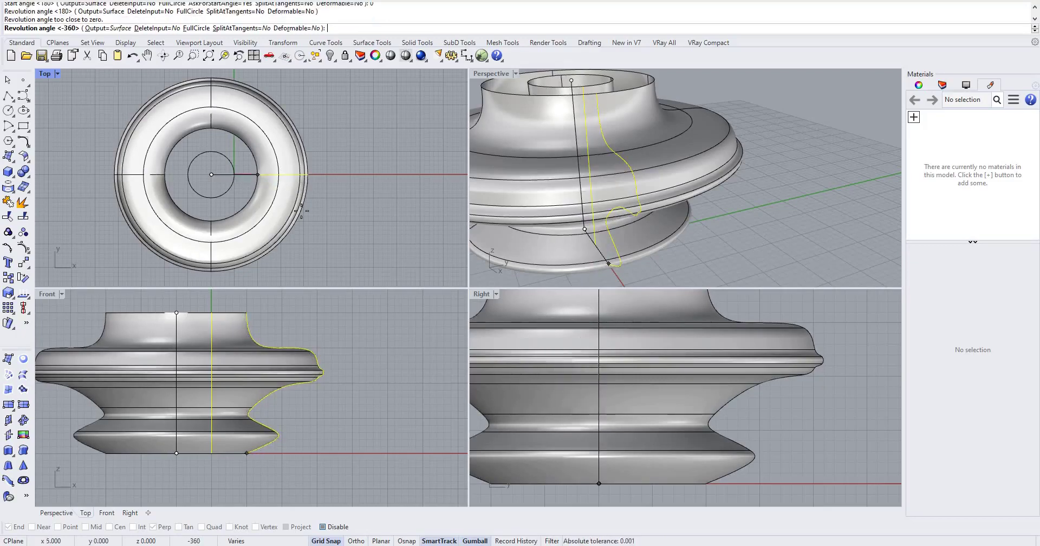
pyautogui.click(304, 174)
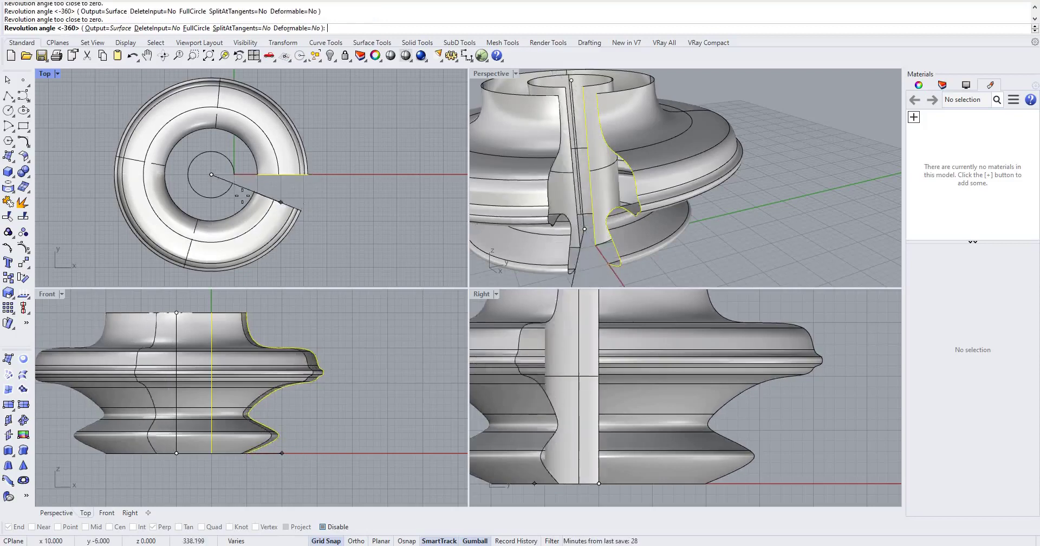
pyautogui.click(272, 205)
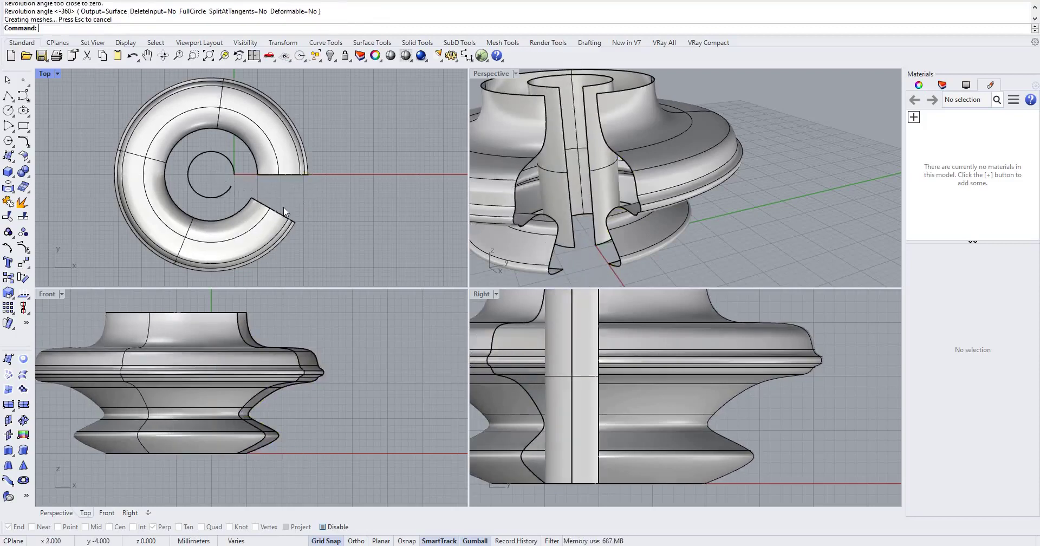
# - Undo the revolve of the profile curve and line, and restore it with Redo
pyautogui.hotkey('ctrl', 'z')
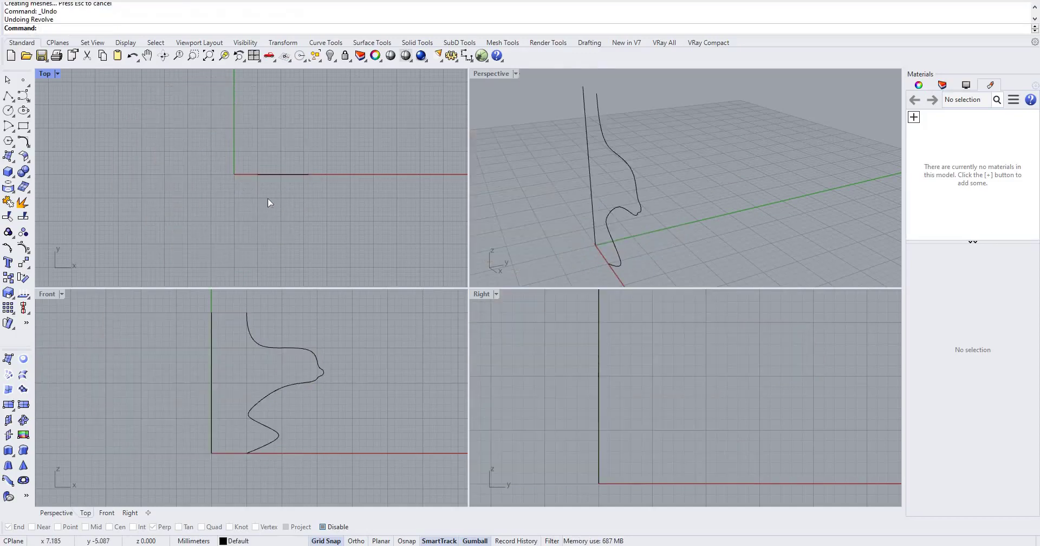
pyautogui.hotkey('ctrl', 't')
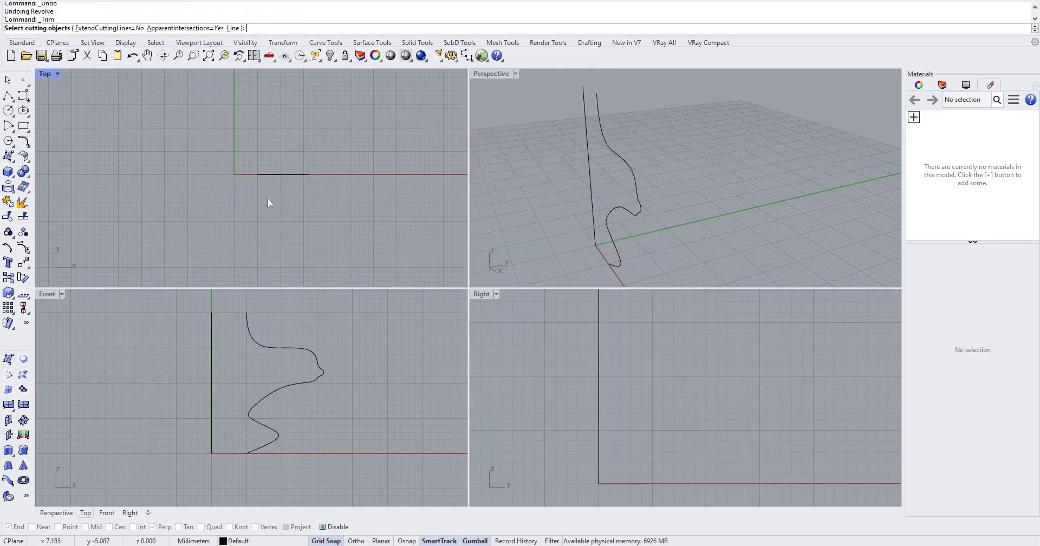
pyautogui.hotkey('ctrl', 't')
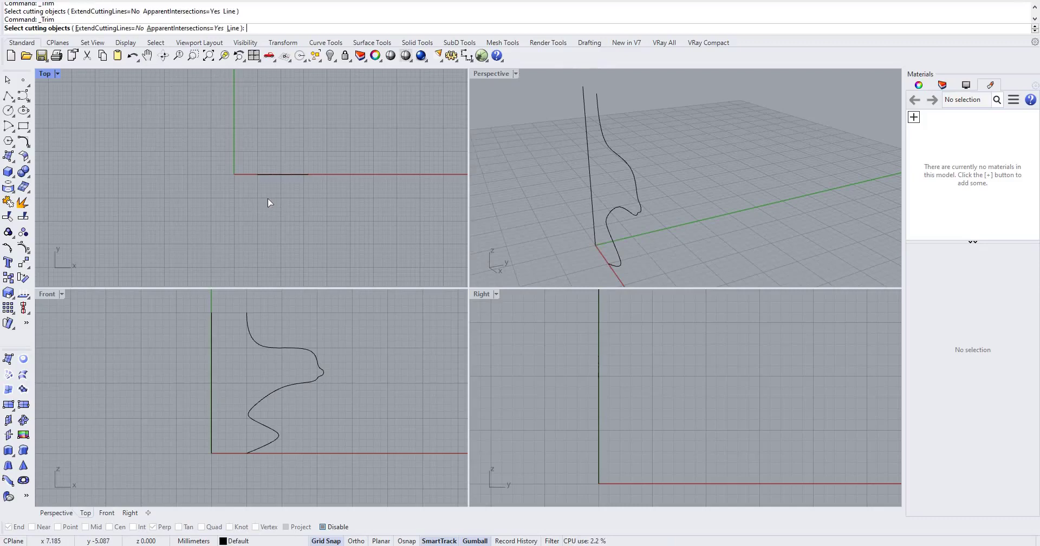
pyautogui.hotkey('ctrl', 'z')
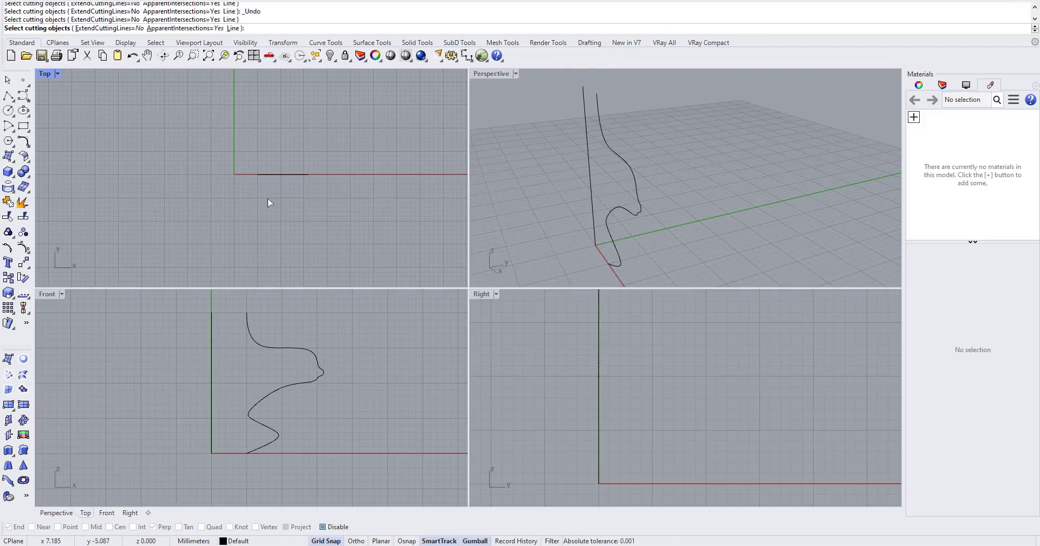
pyautogui.hotkey('ctrl', 'y')
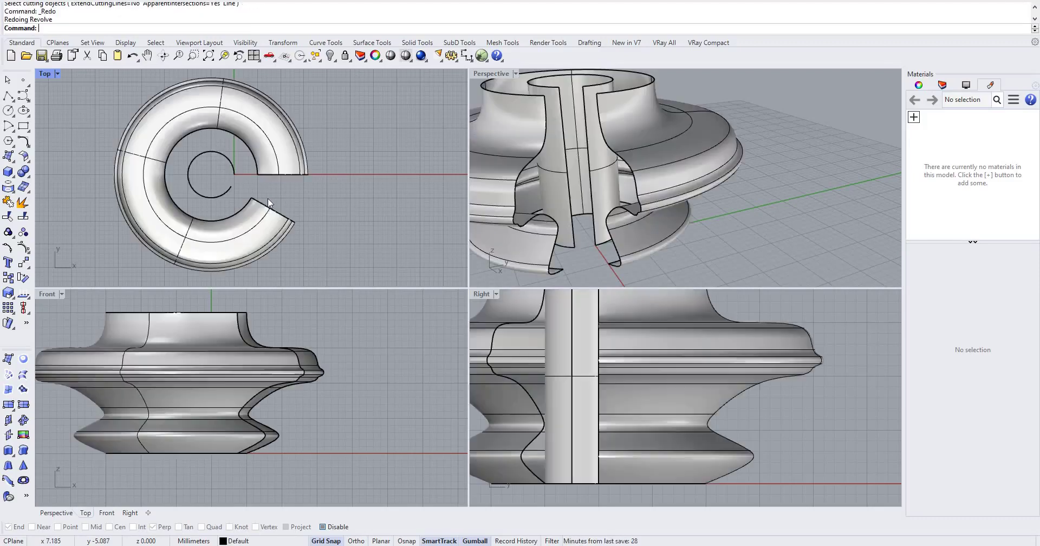
pyautogui.hotkey('ctrl', 'y')
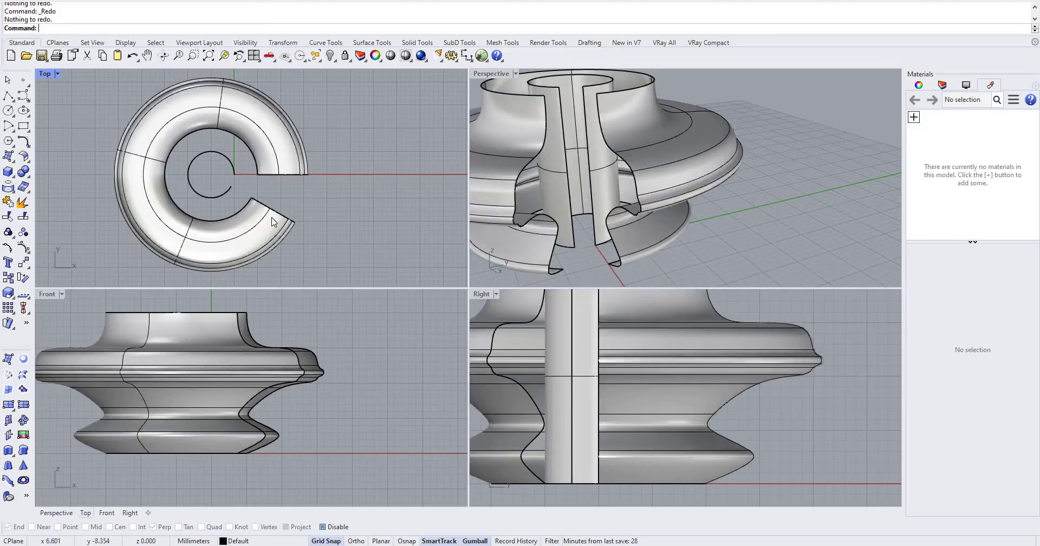
# - View the revolved surfaces and their open gap in the Perspective viewport, using Rendered display mode
pyautogui.click(272, 221)
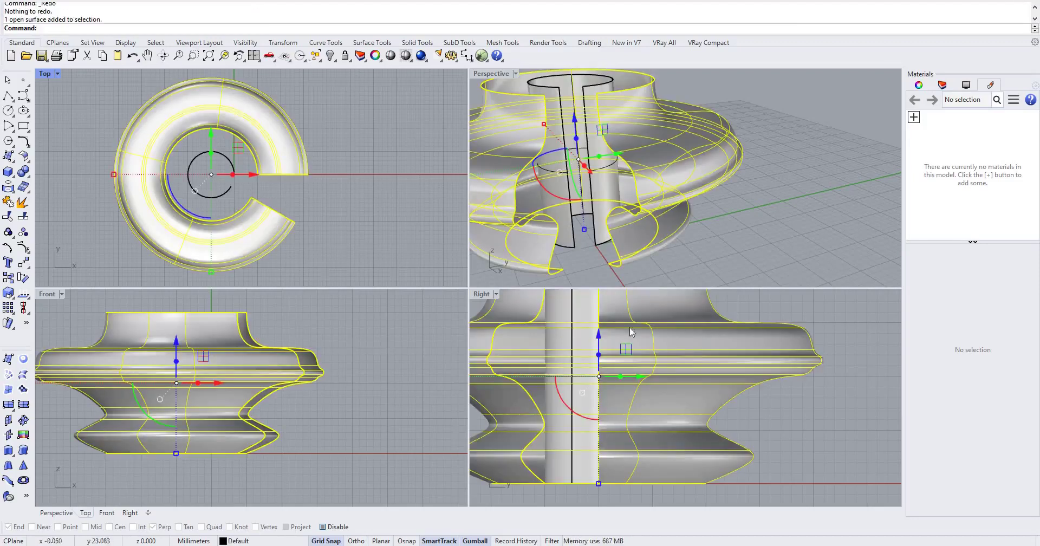
pyautogui.moveTo(740, 207); pyautogui.dragTo(764, 222, button='right')
pyautogui.click(764, 223)
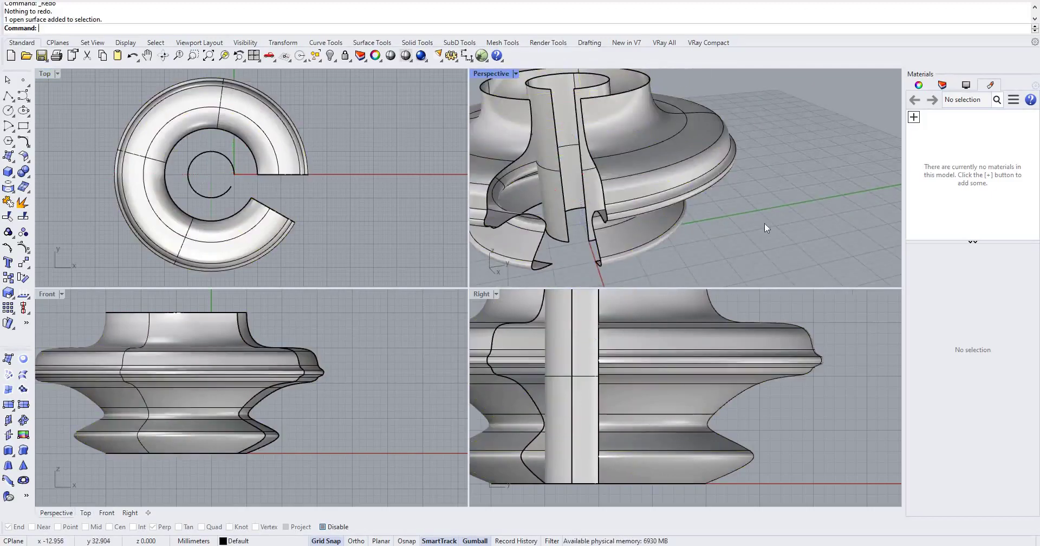
pyautogui.scroll(-6, 698, 225)
pyautogui.scroll(5, 668, 211)
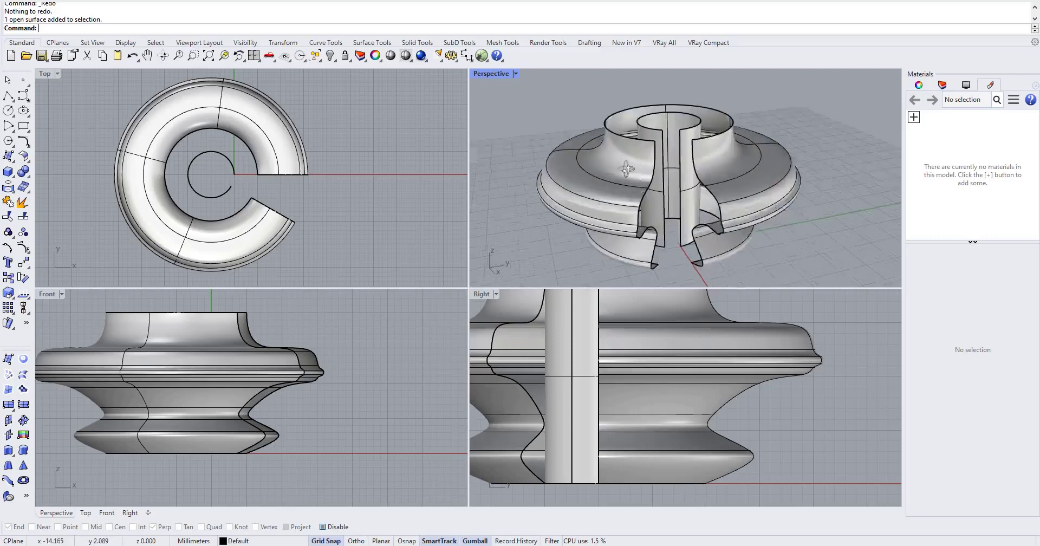
pyautogui.moveTo(668, 211); pyautogui.dragTo(536, 74, button='right')
pyautogui.click(516, 74)
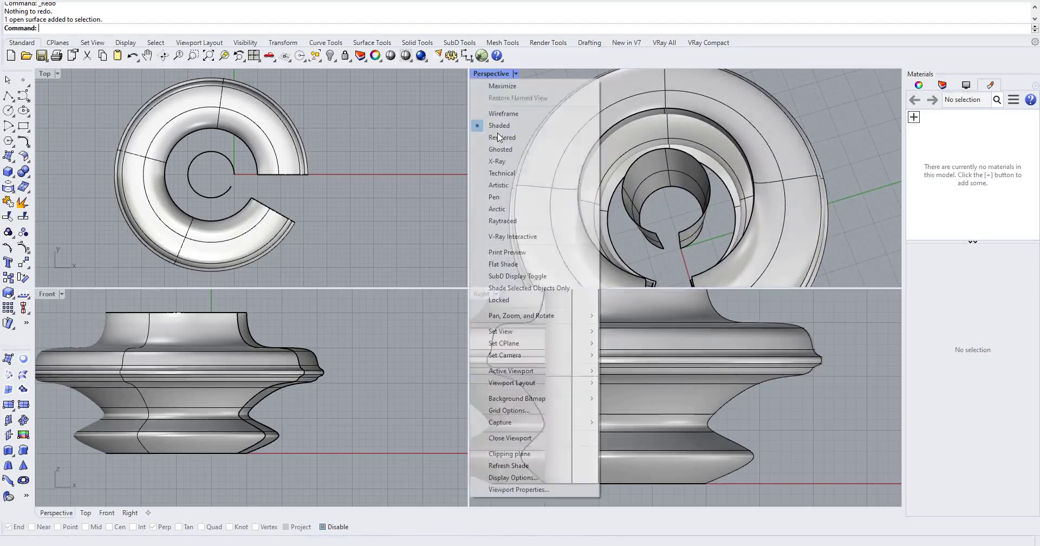
pyautogui.press('Return')
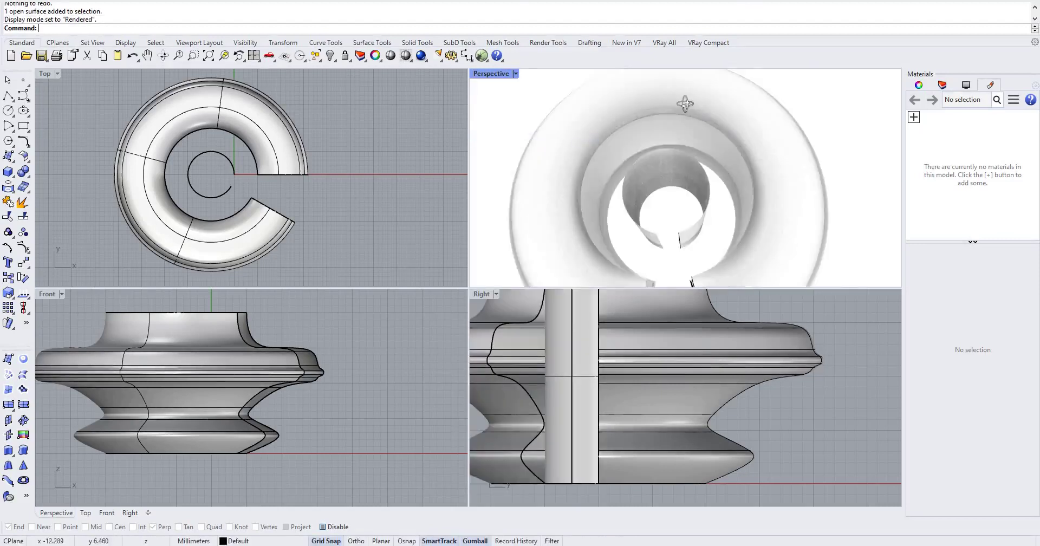
pyautogui.moveTo(686, 104); pyautogui.dragTo(517, 76, button='right')
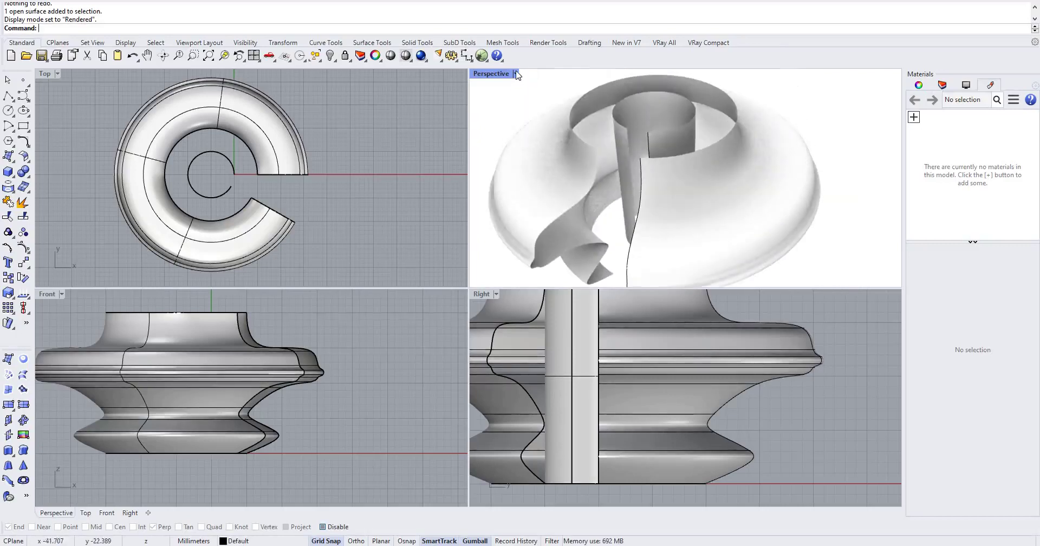
# - Set the Perspective viewport to Arctic display mode and view the revolved surfaces from a lower angle
pyautogui.click(516, 73)
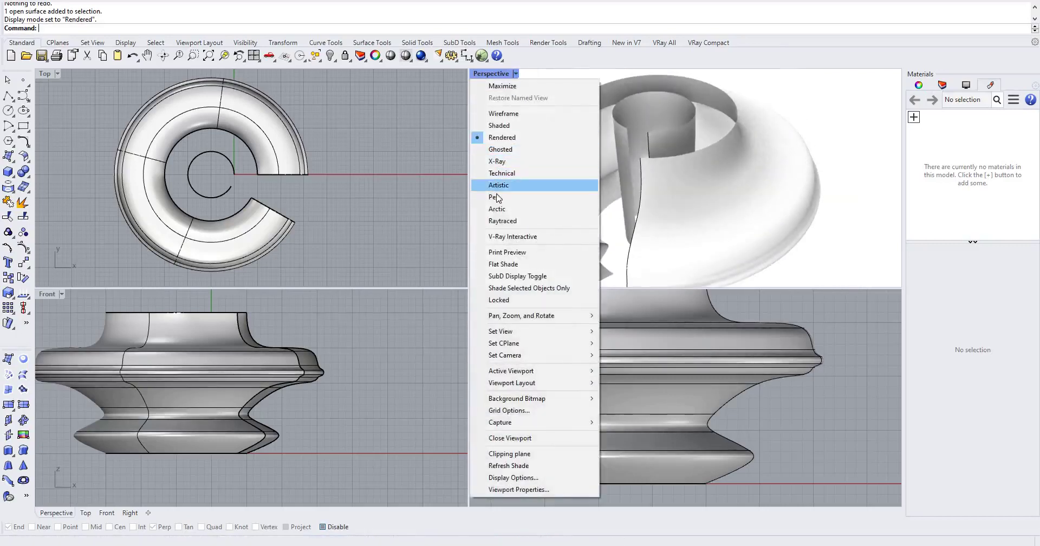
pyautogui.click(497, 208)
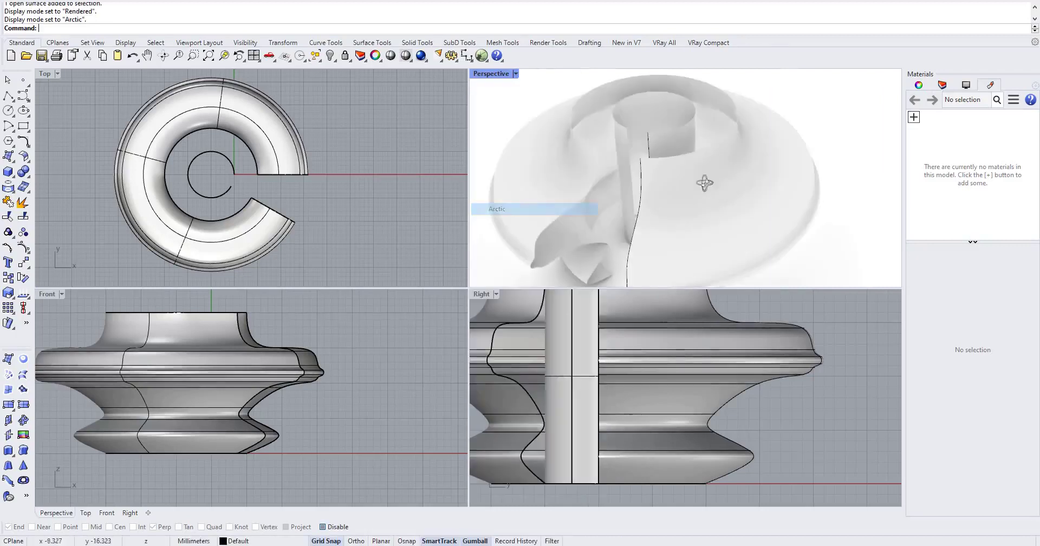
pyautogui.moveTo(748, 158); pyautogui.dragTo(688, 206, button='right')
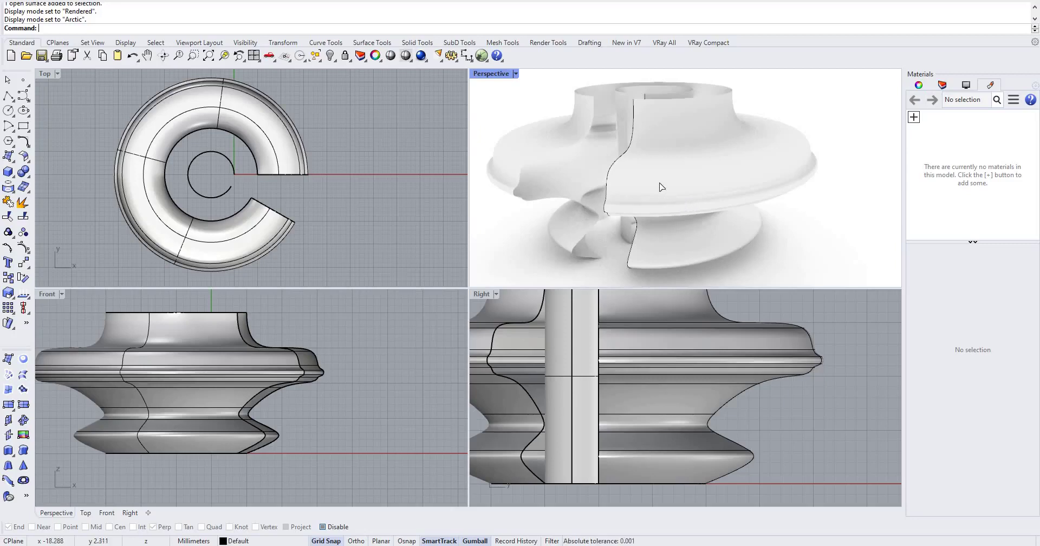
# - Move the outer profile surface freehand away from the inner cylindrical surface in the Perspective viewport
pyautogui.moveTo(661, 187); pyautogui.dragTo(884, 185)
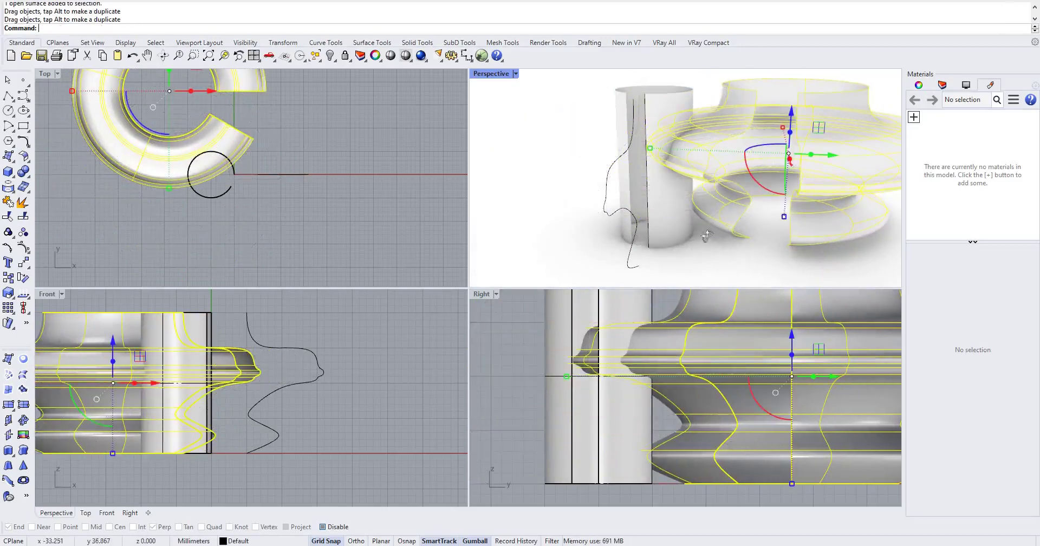
pyautogui.moveTo(698, 257); pyautogui.dragTo(644, 233, button='right')
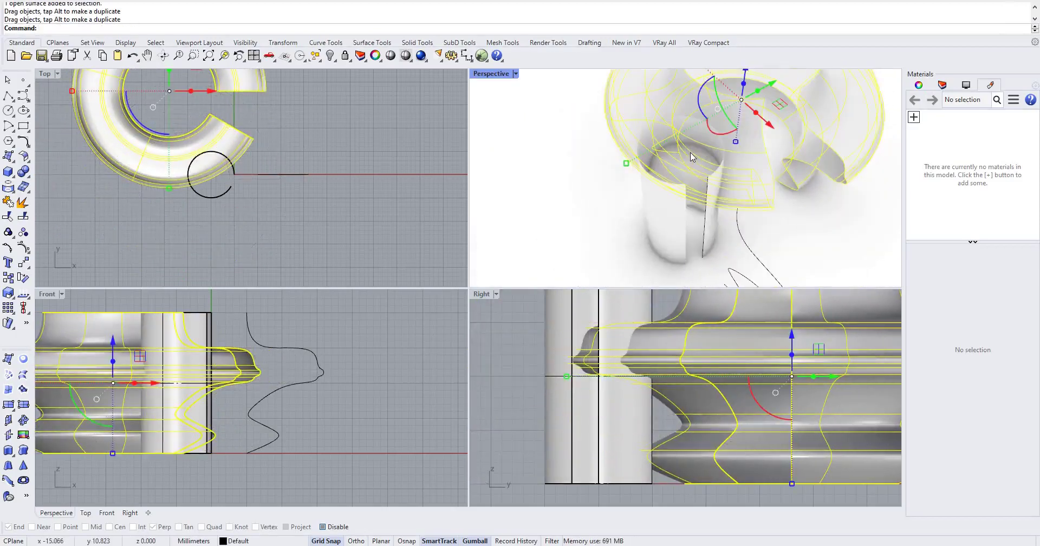
pyautogui.scroll(5, 649, 141)
pyautogui.moveTo(648, 142); pyautogui.dragTo(547, 108, button='right')
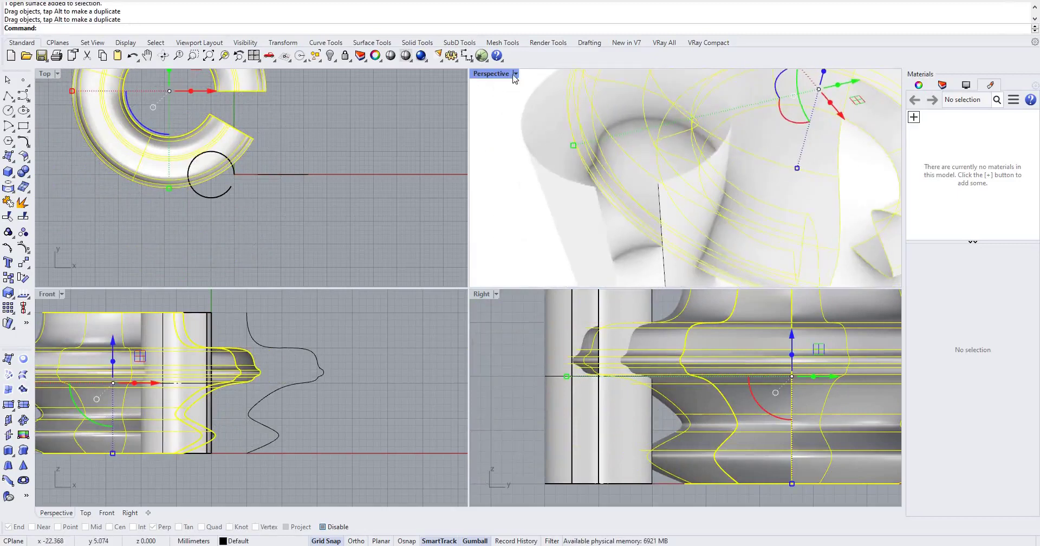
# - Set the Perspective viewport to Rendered display mode and clear the selection to view the separated surfaces up close
pyautogui.click(491, 73)
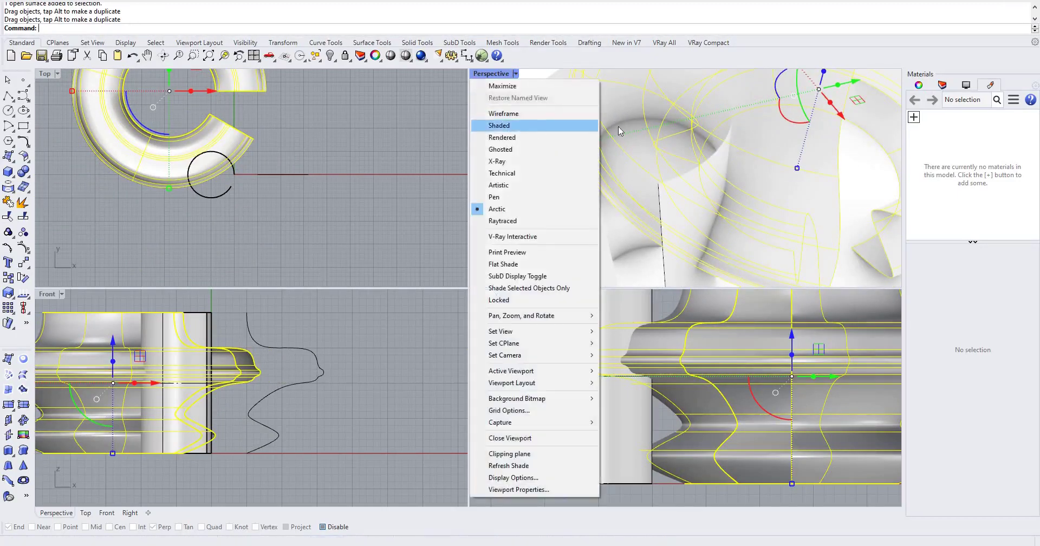
pyautogui.click(507, 125)
pyautogui.moveTo(678, 283)
pyautogui.mouseDown(button='right')
pyautogui.moveTo(548, 144)
pyautogui.moveTo(503, 147)
pyautogui.moveTo(537, 121)
pyautogui.moveTo(552, 164)
pyautogui.moveTo(540, 170)
pyautogui.moveTo(518, 153)
pyautogui.mouseUp(button='right')
pyautogui.click(542, 149)
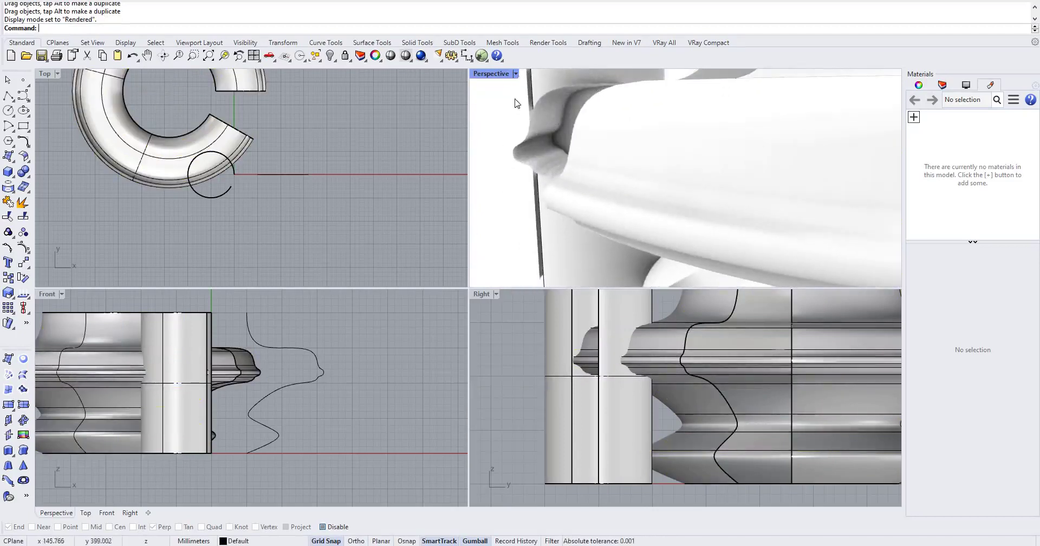
# - Set the Perspective viewport to Raytraced display mode and maximize it to view the separated surfaces
pyautogui.click(516, 74)
pyautogui.press('Return')
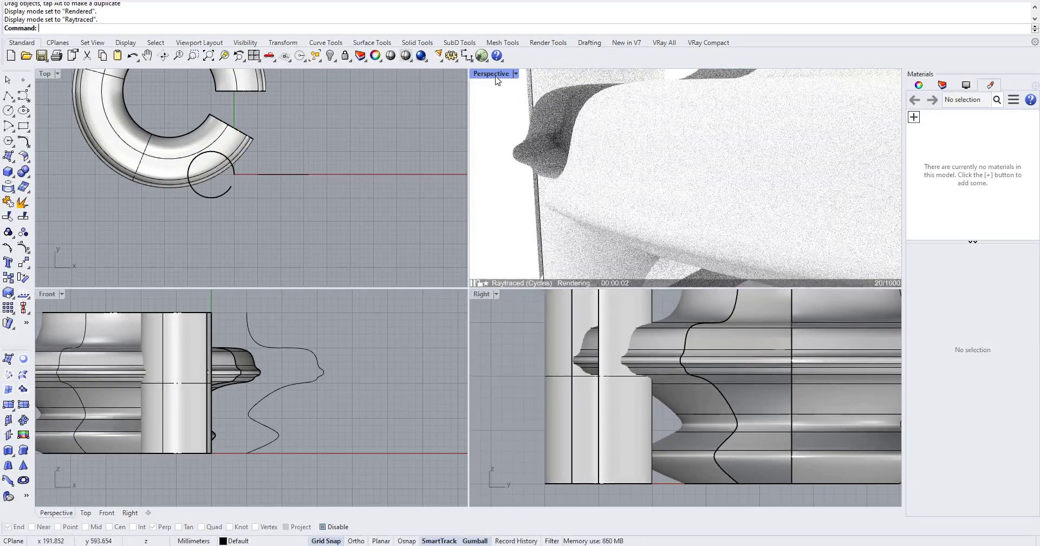
pyautogui.doubleClick(493, 74)
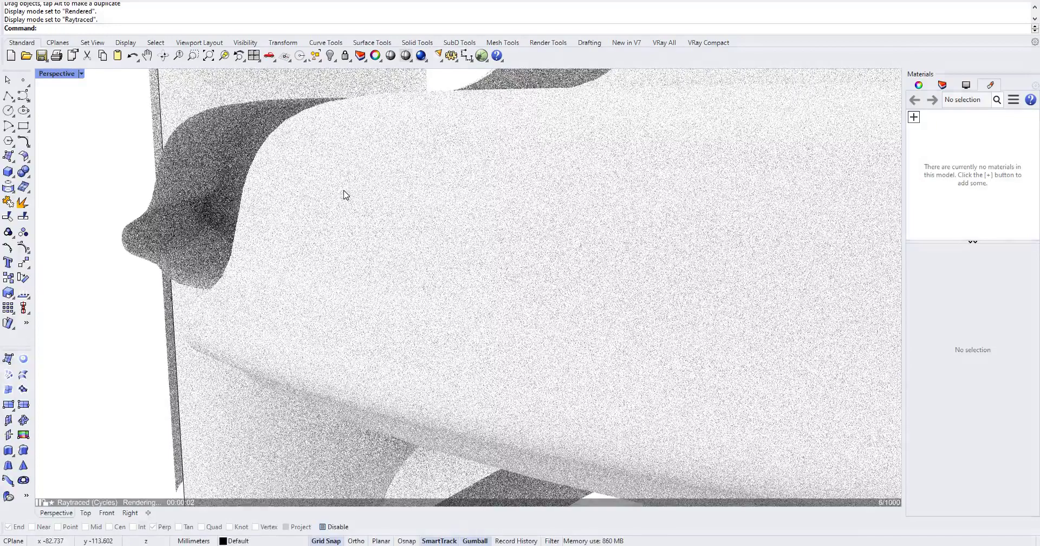
pyautogui.moveTo(344, 195); pyautogui.dragTo(456, 237, button='right')
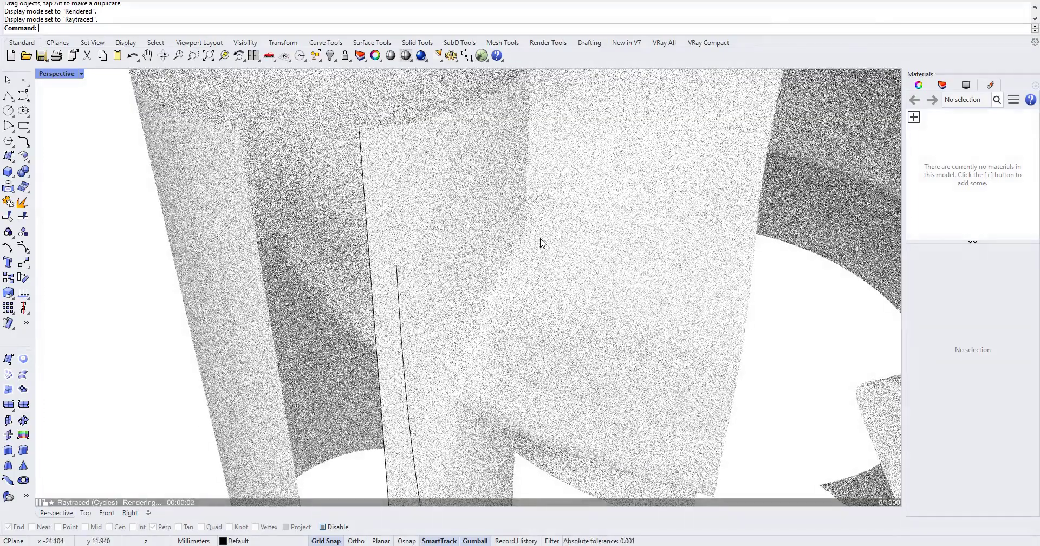
# - Clear the outer profile surface's selection and set the Perspective viewport to Technical display mode to view the separated surfaces' edges
pyautogui.scroll(-5, 540, 243)
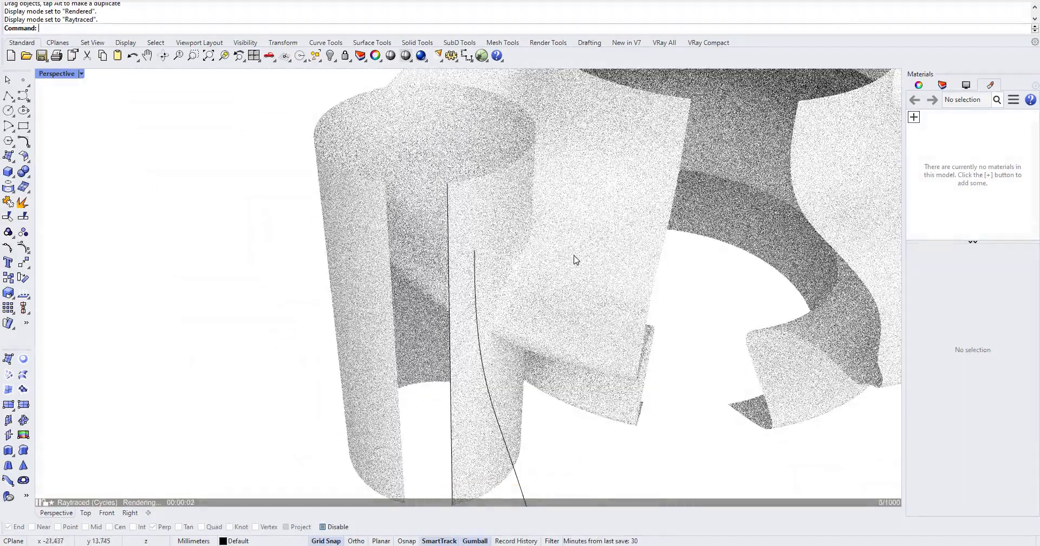
pyautogui.keyDown('shift'); pyautogui.moveTo(416, 332); pyautogui.dragTo(408, 327, button='right'); pyautogui.keyUp('shift')
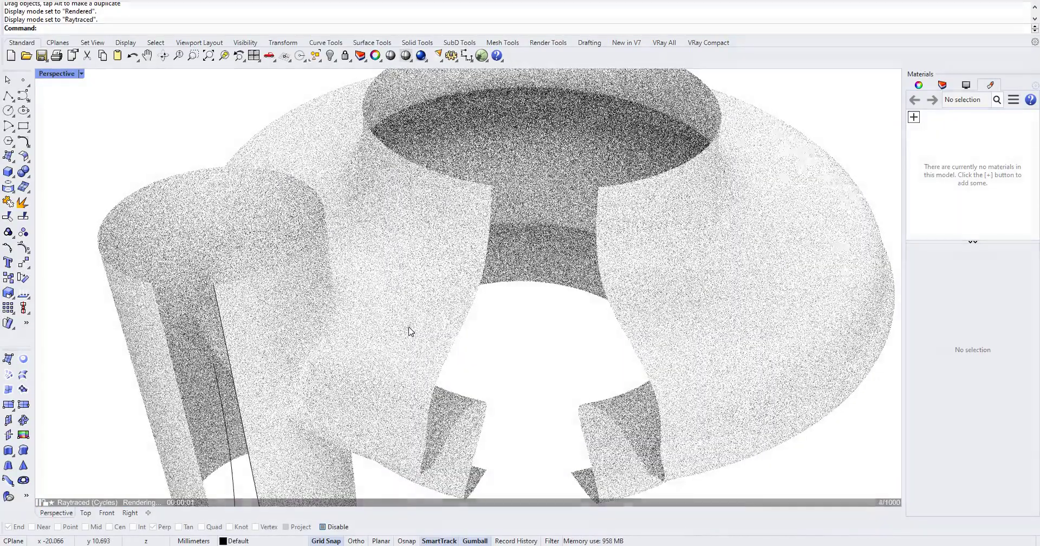
pyautogui.click(410, 332)
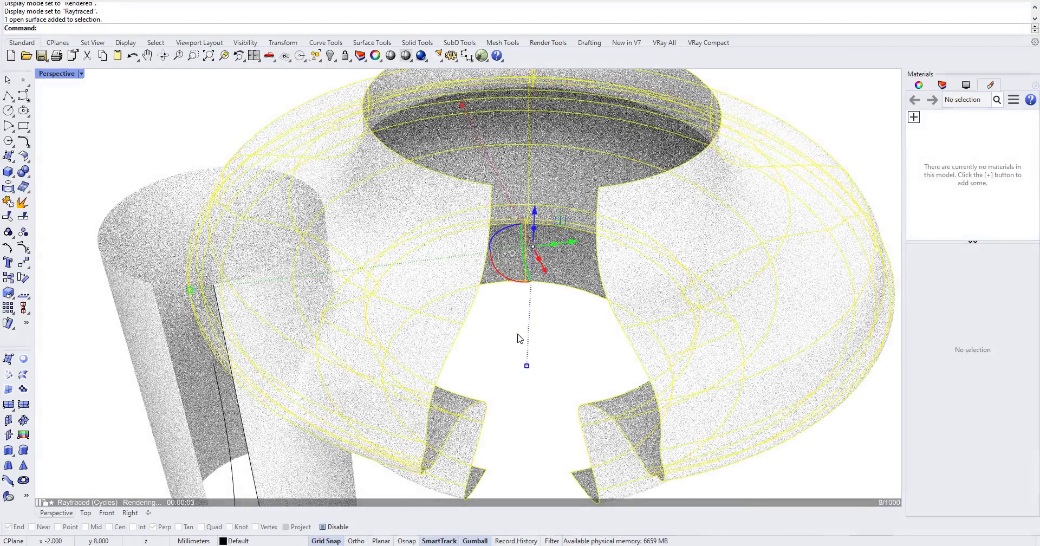
pyautogui.press('Escape')
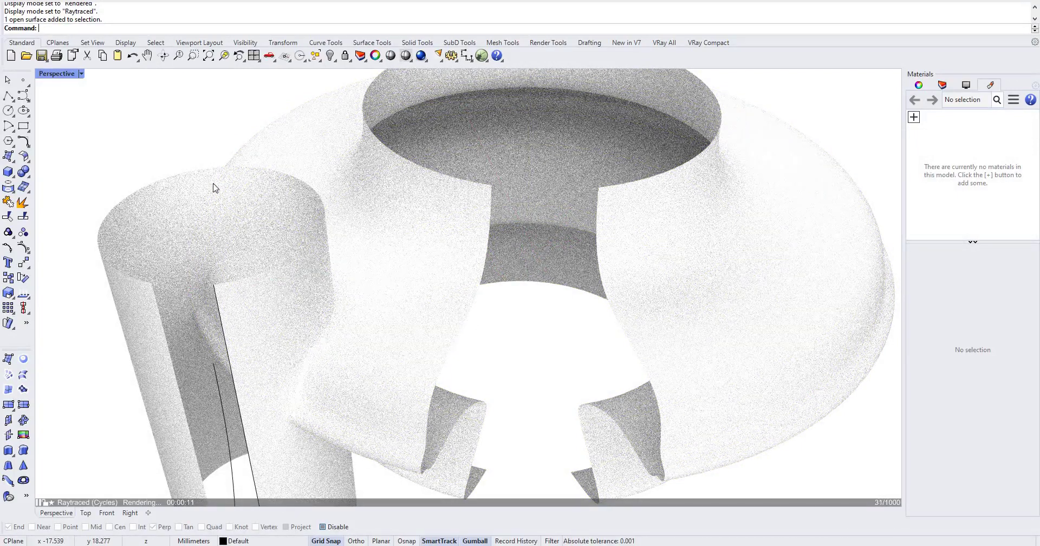
pyautogui.click(80, 73)
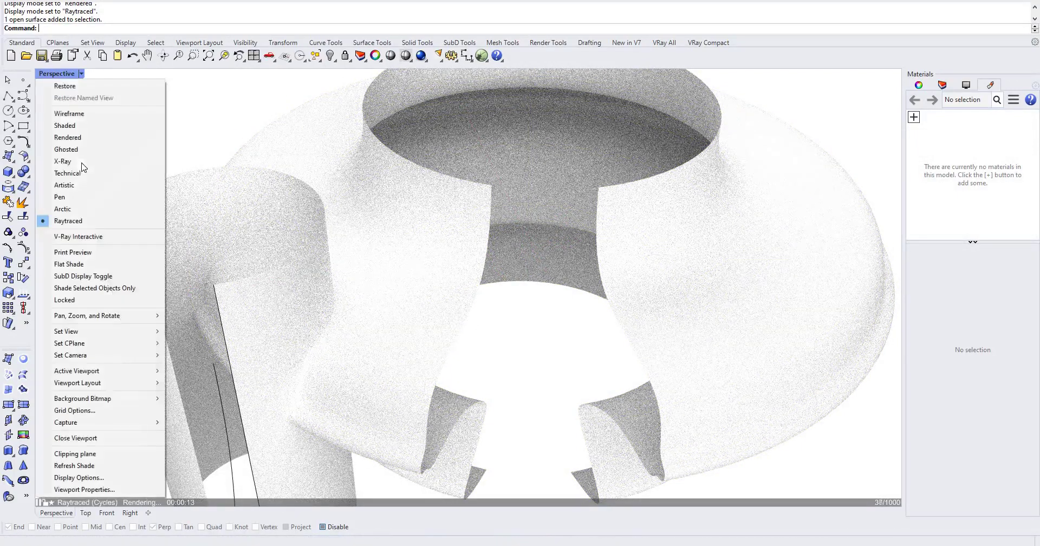
pyautogui.click(79, 171)
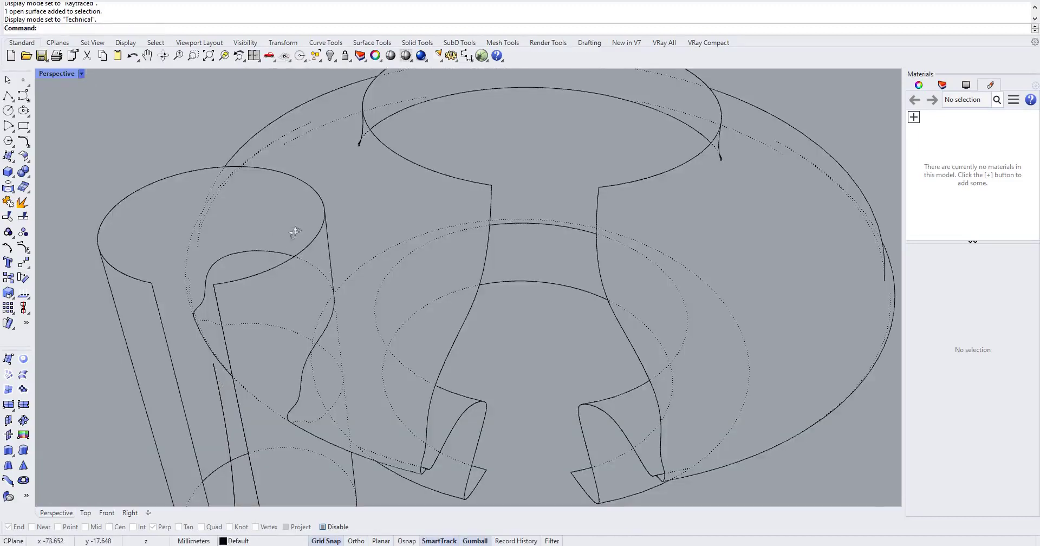
pyautogui.moveTo(295, 232); pyautogui.dragTo(330, 254, button='right')
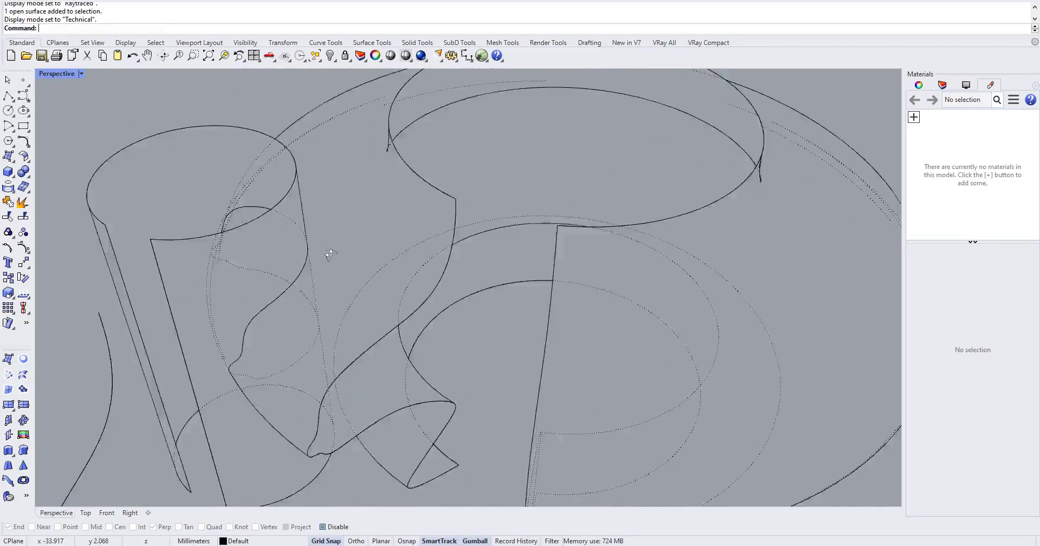
# - Restore the earlier Perspective view, undo the last freehand move of the outer profile surface and clear the selection
pyautogui.press('Home')
pyautogui.press('Home')
pyautogui.press('Home')
pyautogui.press('Home')
pyautogui.hotkey('ctrl', 'z')
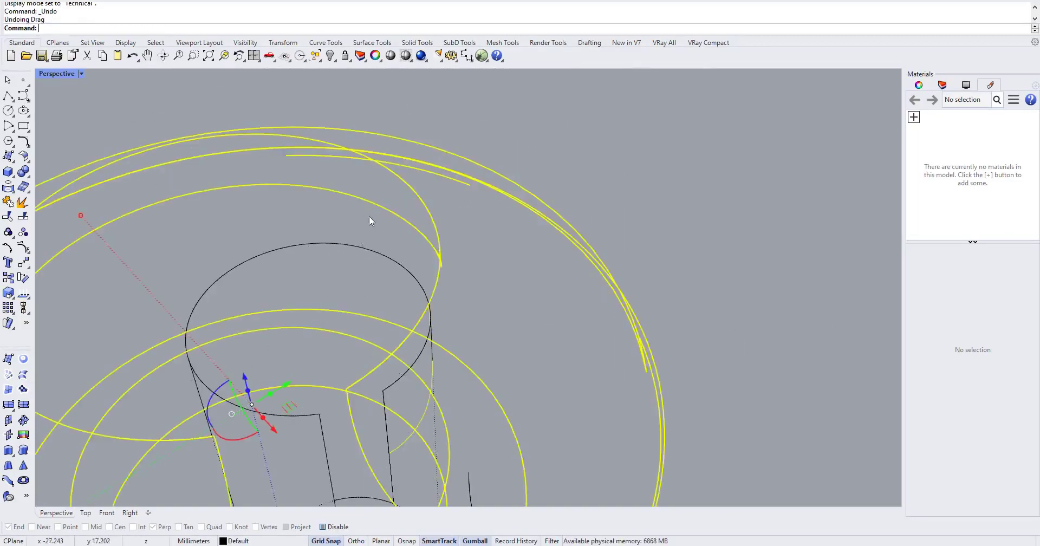
pyautogui.scroll(-5, 369, 216)
pyautogui.press('Escape')
# - Undo the earlier freehand move of the outer profile surface to bring it back around the inner cylinder, and deselect it
pyautogui.moveTo(519, 200); pyautogui.dragTo(564, 170, button='right')
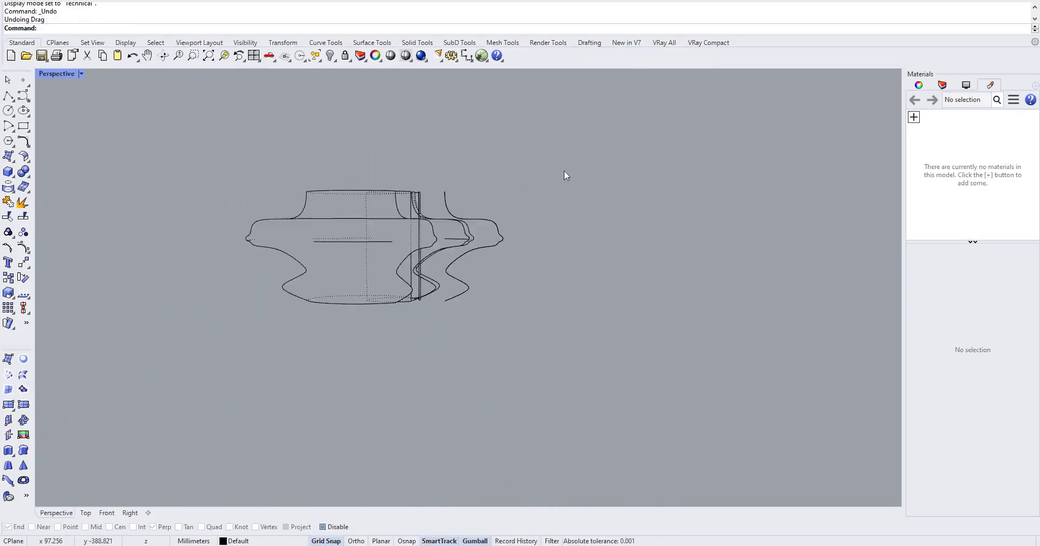
pyautogui.hotkey('ctrl', 'x')
pyautogui.hotkey('ctrl', 'z')
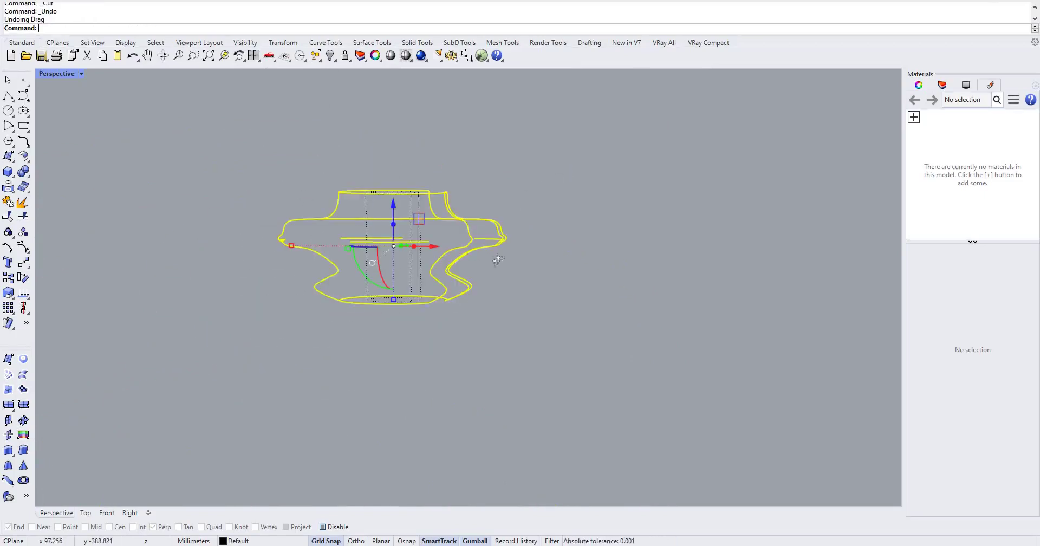
pyautogui.moveTo(476, 315); pyautogui.dragTo(348, 340, button='right')
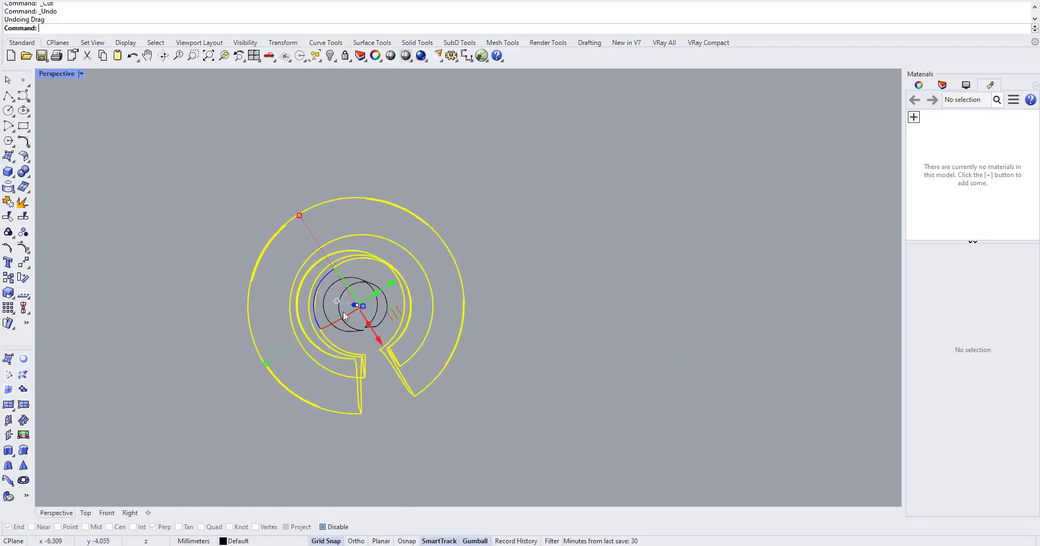
pyautogui.scroll(5, 343, 310)
pyautogui.moveTo(496, 189); pyautogui.dragTo(712, 141, button='right')
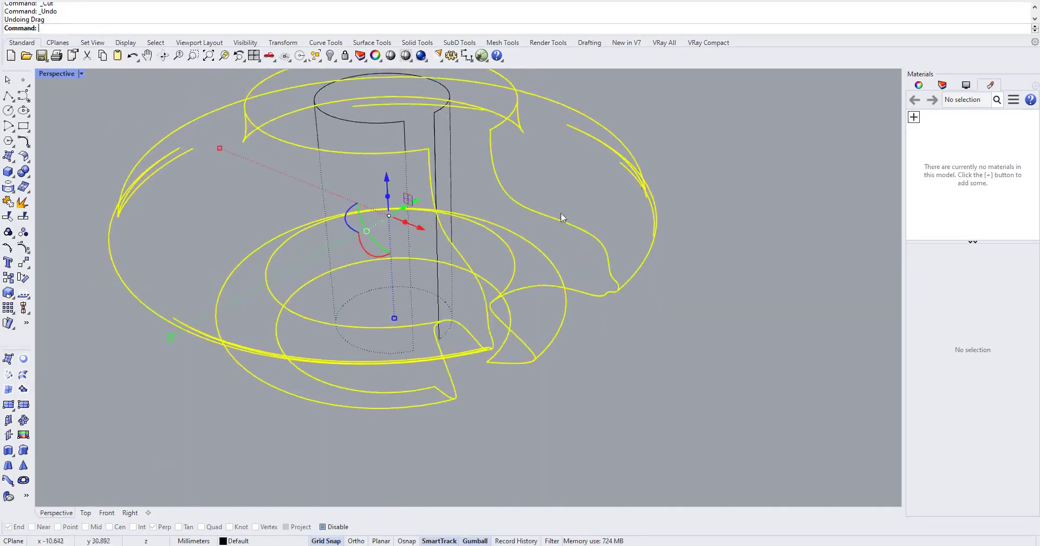
pyautogui.click(566, 173)
# - Examine the nested revolved surfaces in Technical display from above, from below and from the front at their opening
pyautogui.moveTo(566, 174); pyautogui.dragTo(664, 206, button='right')
pyautogui.scroll(-3, 723, 281)
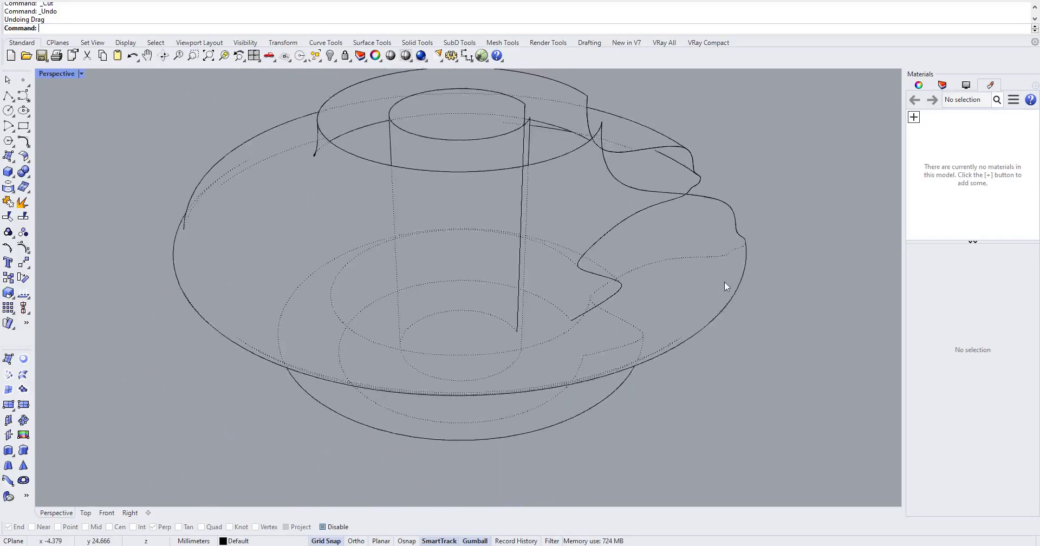
pyautogui.scroll(-4, 769, 233)
pyautogui.scroll(8, 769, 233)
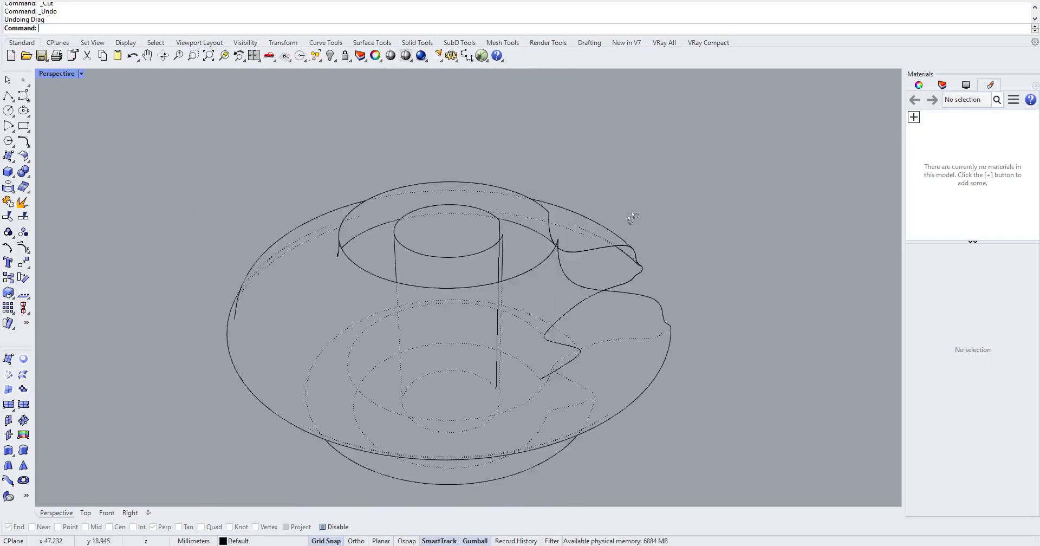
pyautogui.moveTo(631, 216); pyautogui.dragTo(607, 250, button='right')
pyautogui.moveTo(689, 215); pyautogui.dragTo(655, 285, button='right')
pyautogui.scroll(-3, 652, 285)
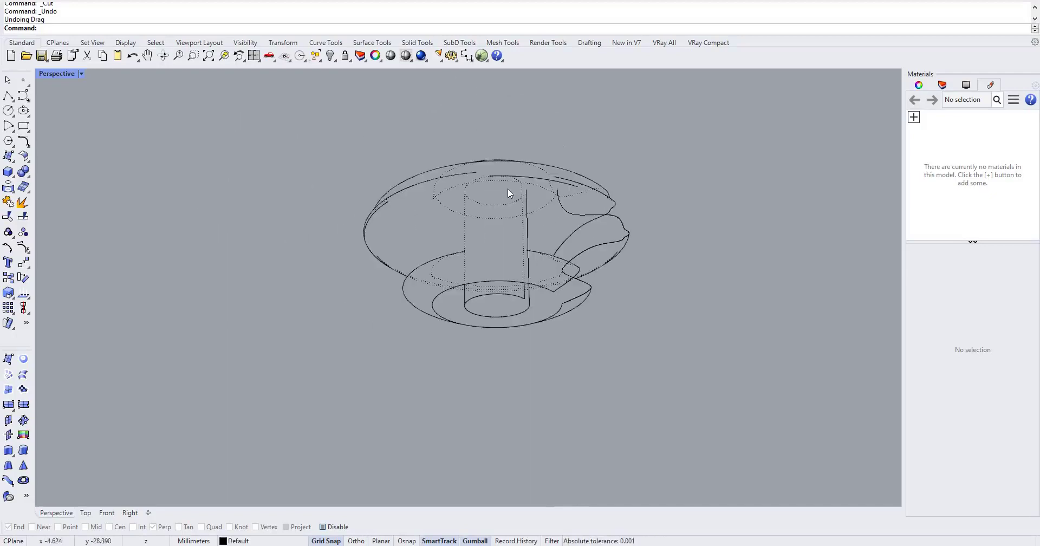
pyautogui.scroll(2, 509, 192)
pyautogui.scroll(3, 509, 193)
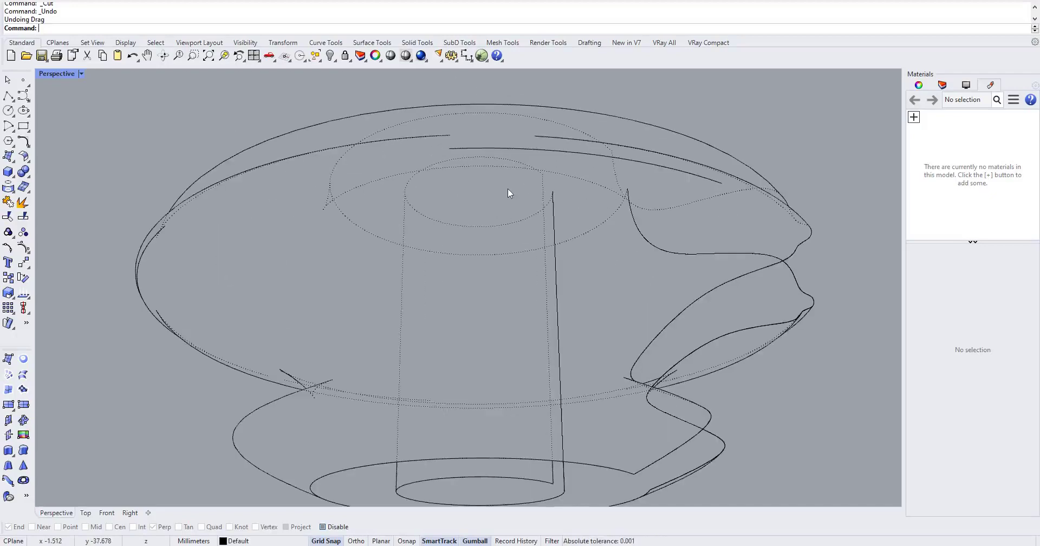
pyautogui.scroll(-2, 508, 192)
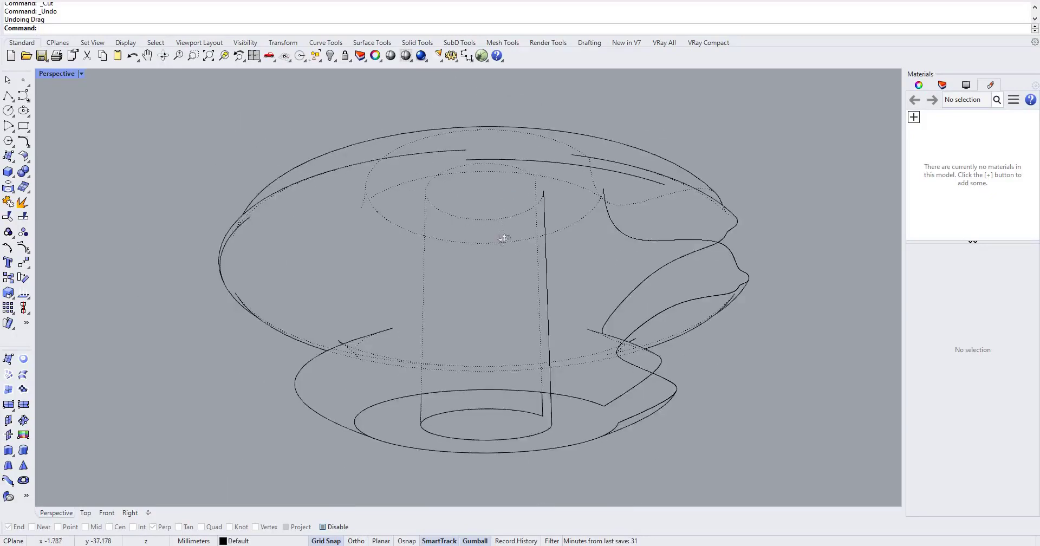
pyautogui.moveTo(504, 238); pyautogui.dragTo(377, 254, button='right')
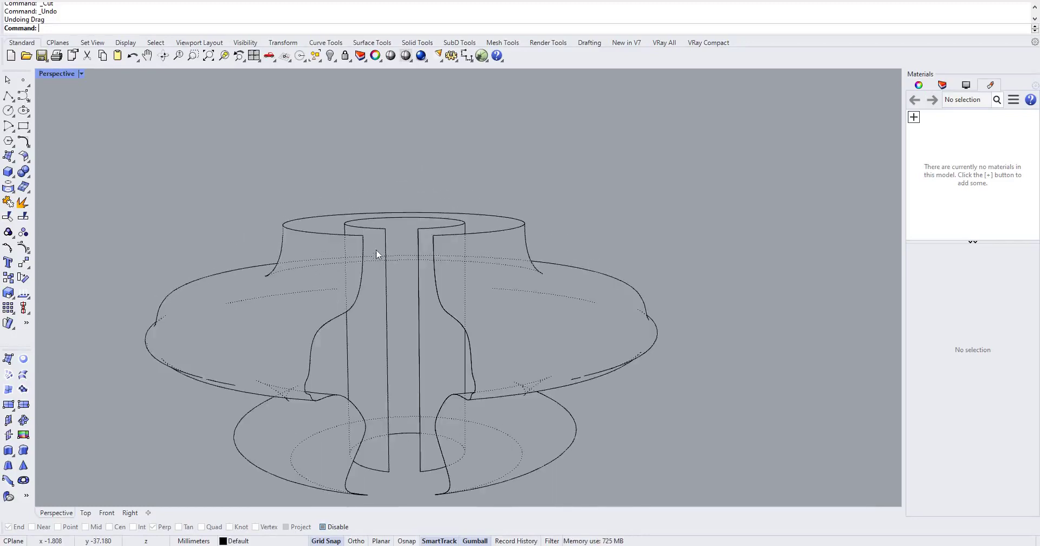
# - View the nested surfaces in Arctic display mode, and switch the Perspective viewport to Pen display mode to inspect their opening
pyautogui.click(82, 74)
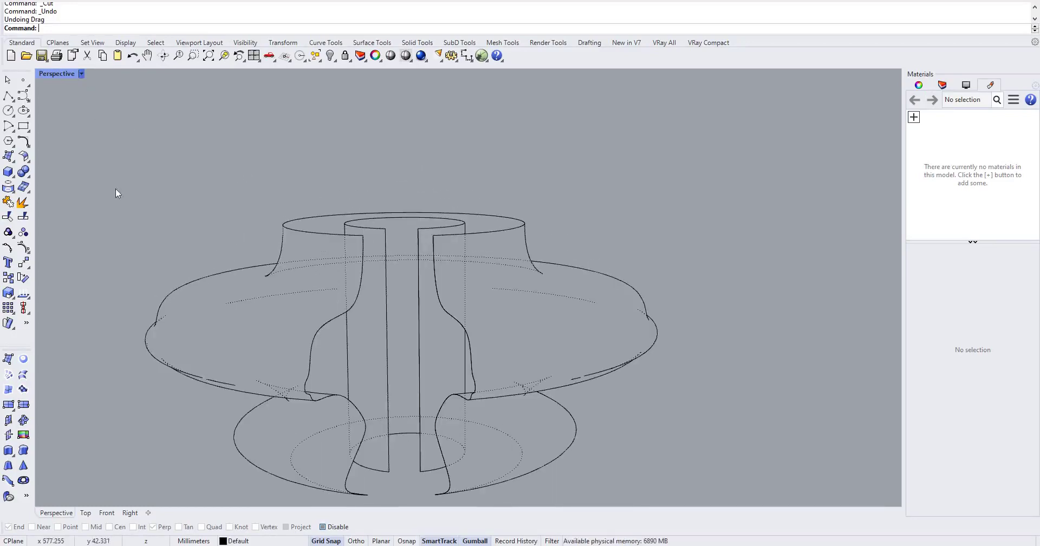
pyautogui.press('Return')
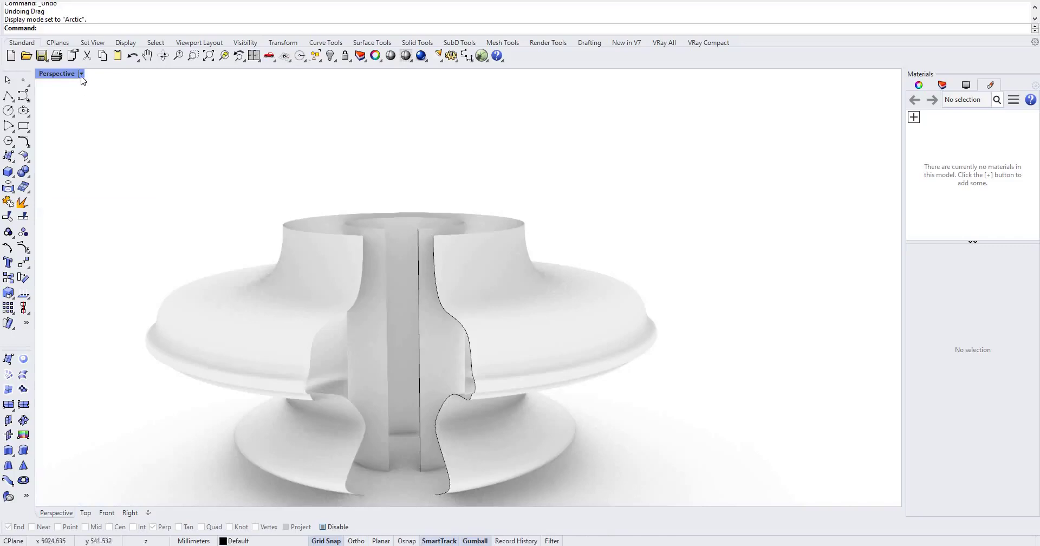
pyautogui.click(82, 73)
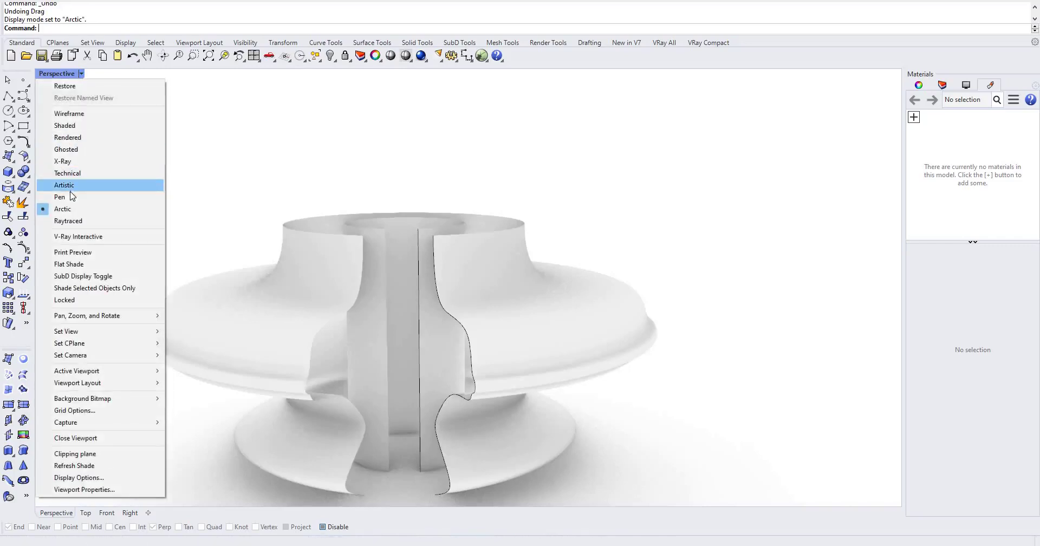
pyautogui.click(72, 198)
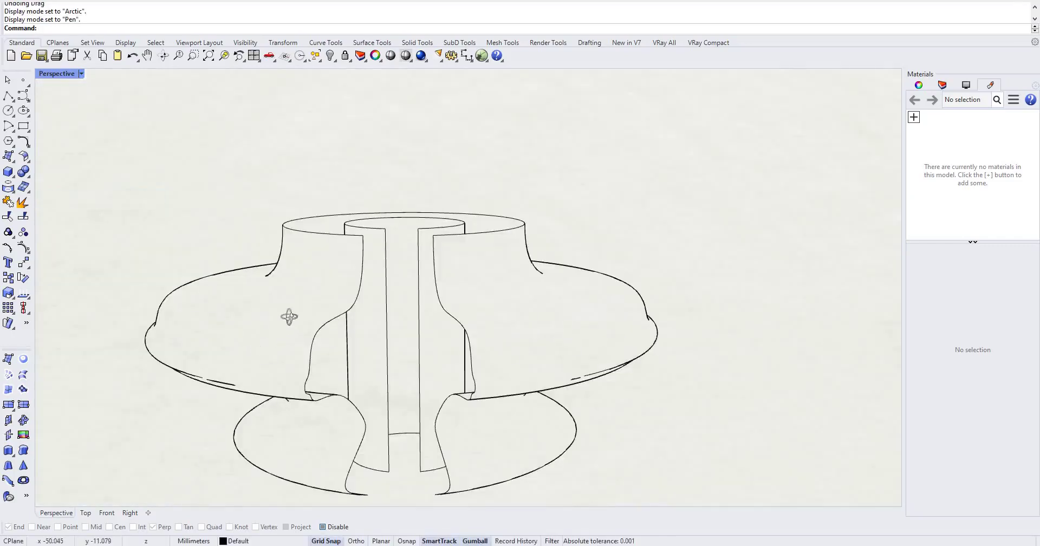
pyautogui.moveTo(313, 301); pyautogui.dragTo(255, 349, button='right')
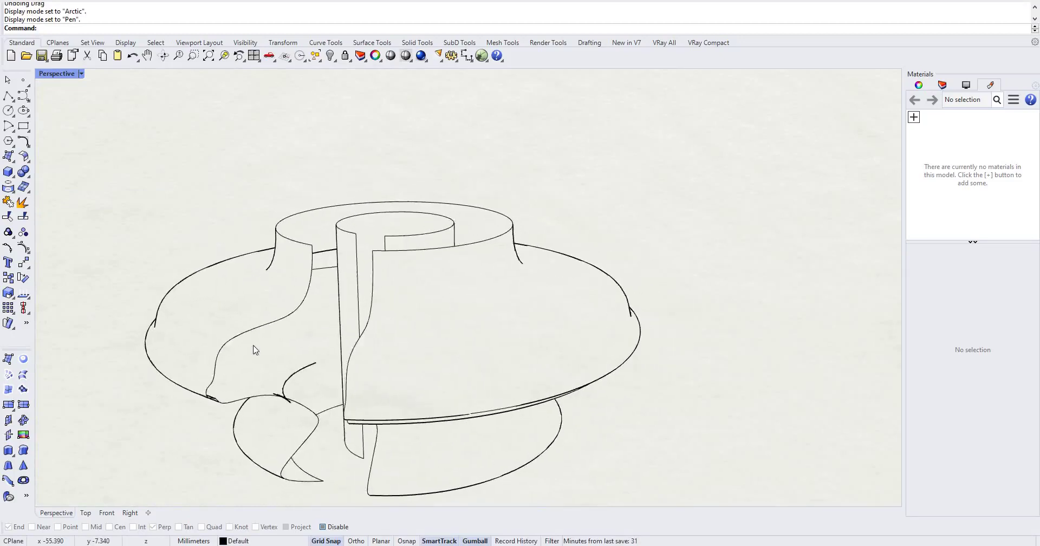
# - Set the Perspective viewport to Artistic display mode and view the surfaces up close, from above and as a whole
pyautogui.click(81, 73)
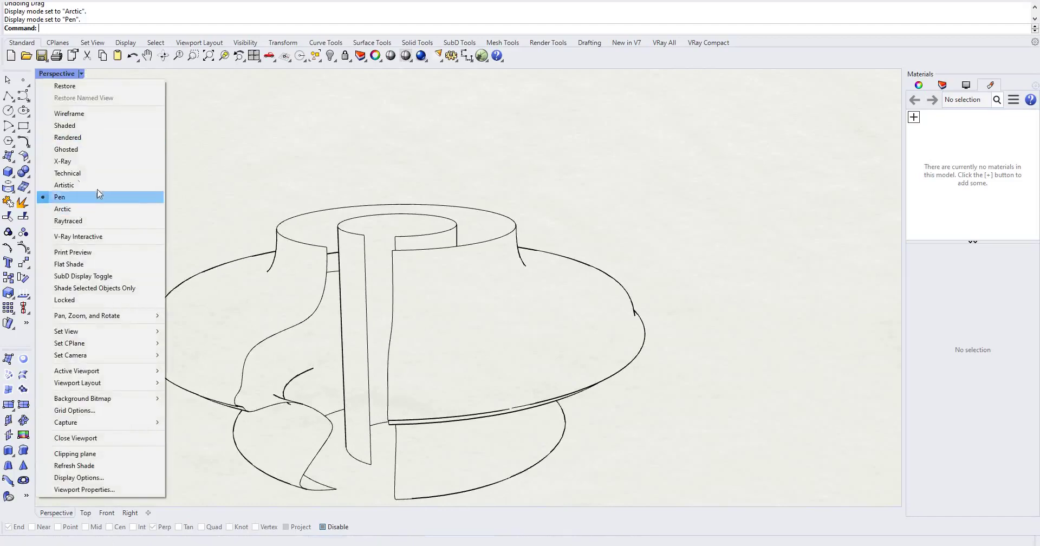
pyautogui.press('Return')
pyautogui.moveTo(160, 249); pyautogui.dragTo(316, 479, button='right')
pyautogui.scroll(5, 316, 476)
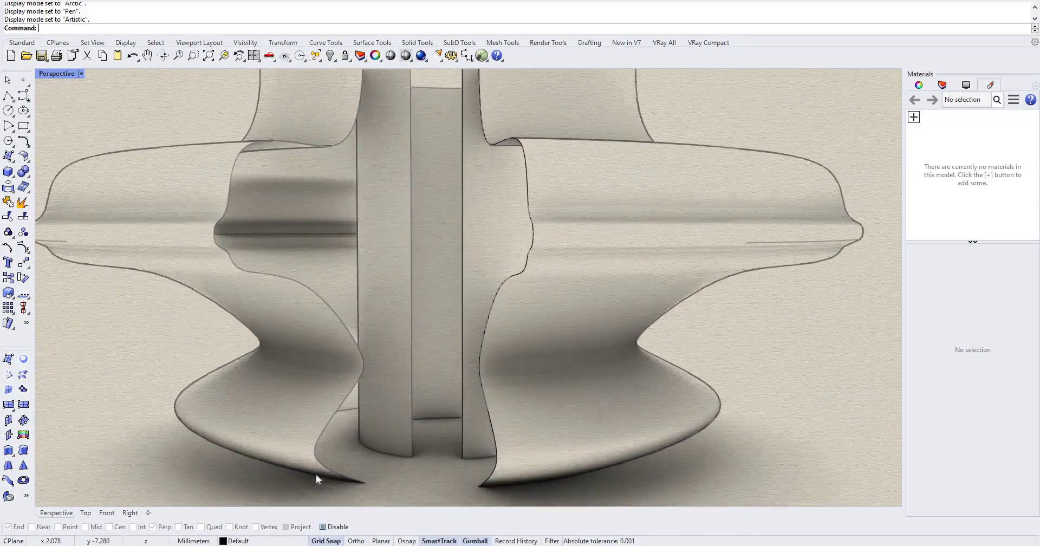
pyautogui.moveTo(323, 391); pyautogui.dragTo(352, 475, button='right')
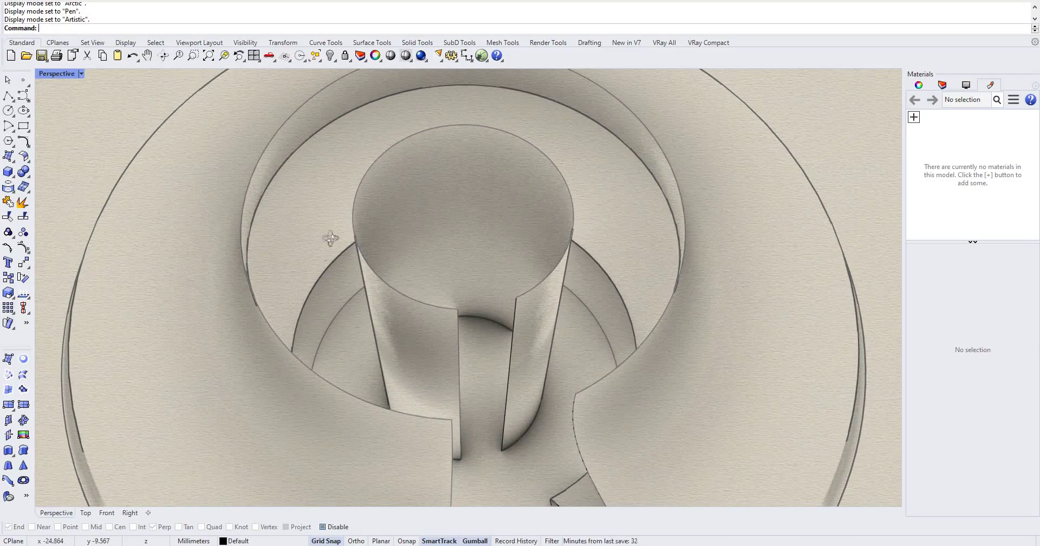
pyautogui.scroll(-5, 313, 227)
pyautogui.scroll(-4, 107, 113)
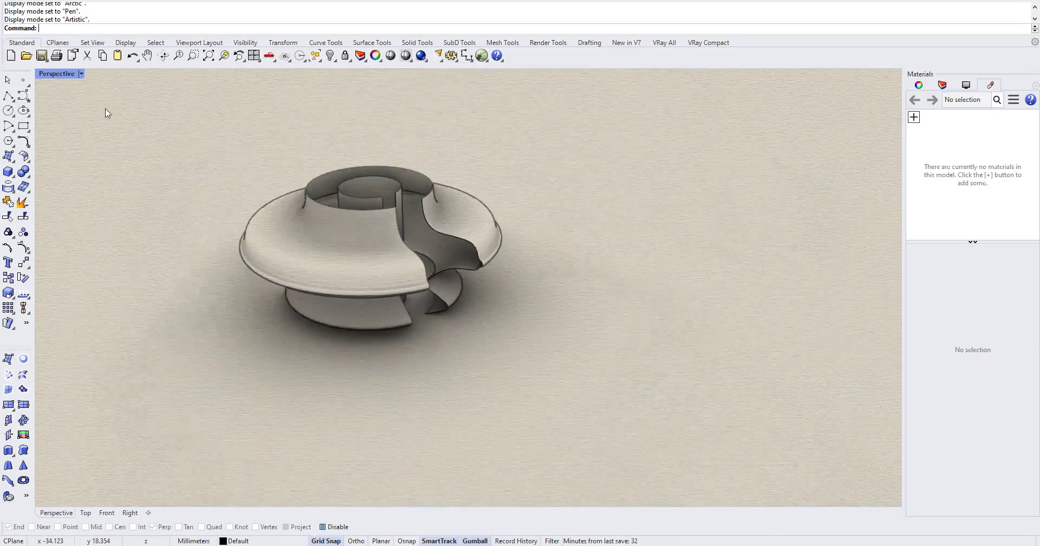
# - Restore the four-viewport layout and set the Perspective viewport to Rendered display mode, viewing the opening from the front
pyautogui.doubleClick(74, 76)
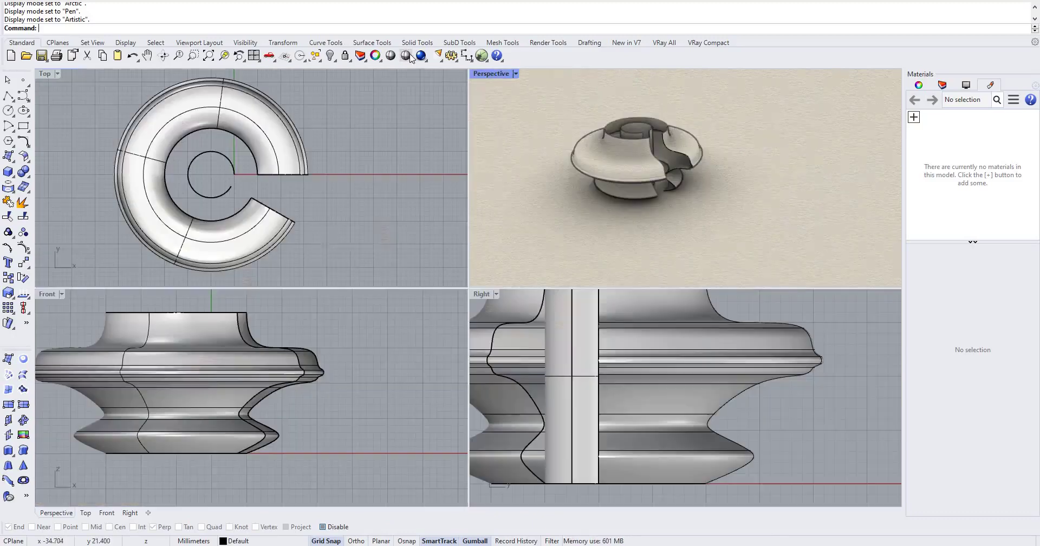
pyautogui.click(516, 74)
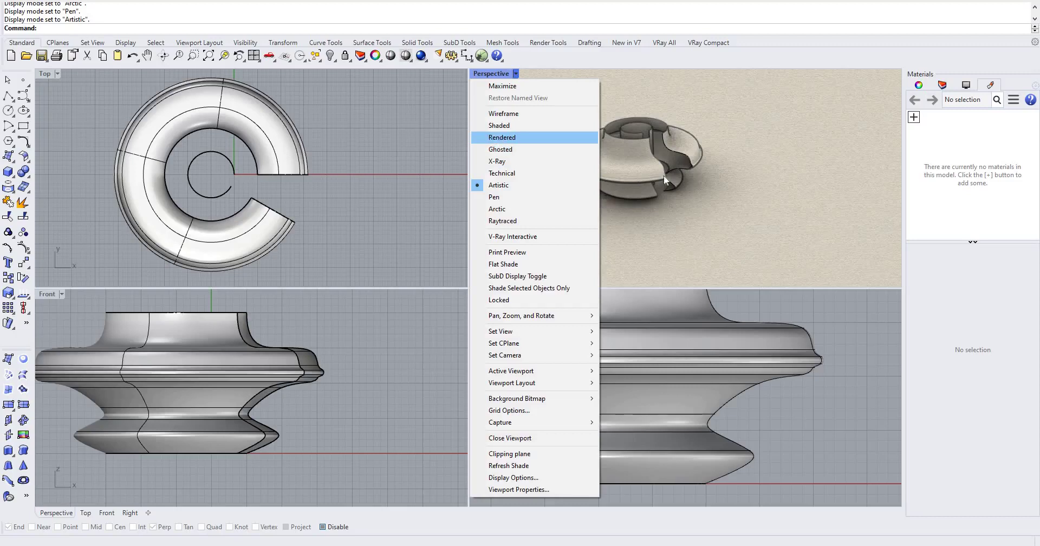
pyautogui.moveTo(602, 173); pyautogui.dragTo(536, 144, button='right')
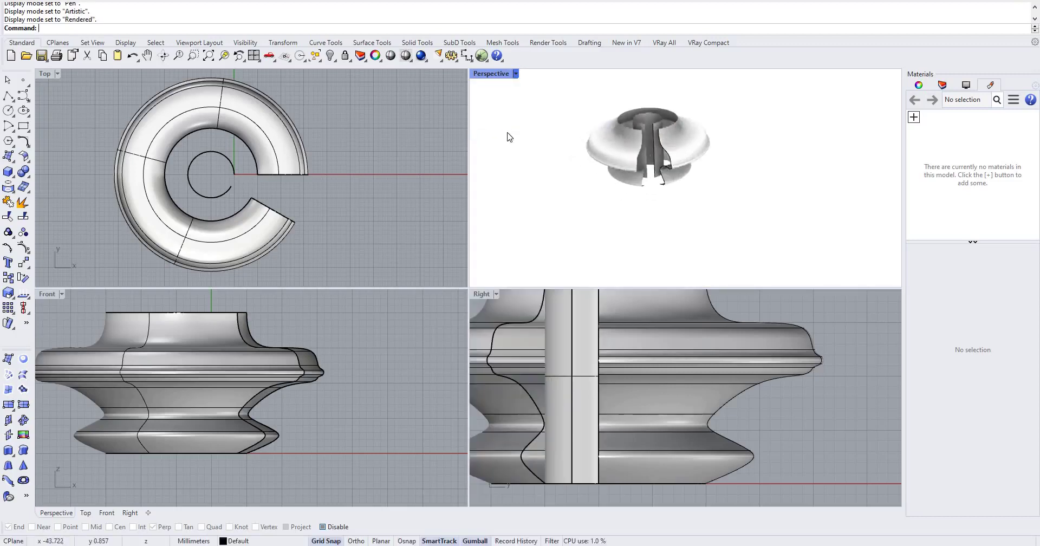
pyautogui.scroll(8, 508, 133)
pyautogui.scroll(-4, 507, 133)
# - Set the Perspective viewport to Ghosted display mode and view the transparent surfaces from the side
pyautogui.click(516, 74)
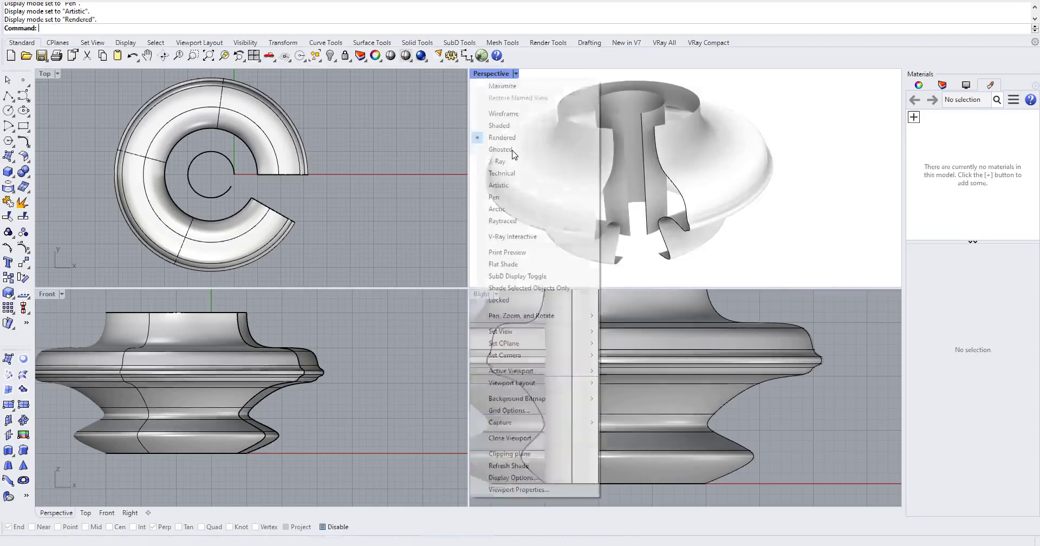
pyautogui.click(512, 150)
pyautogui.moveTo(777, 96); pyautogui.dragTo(500, 267, button='right')
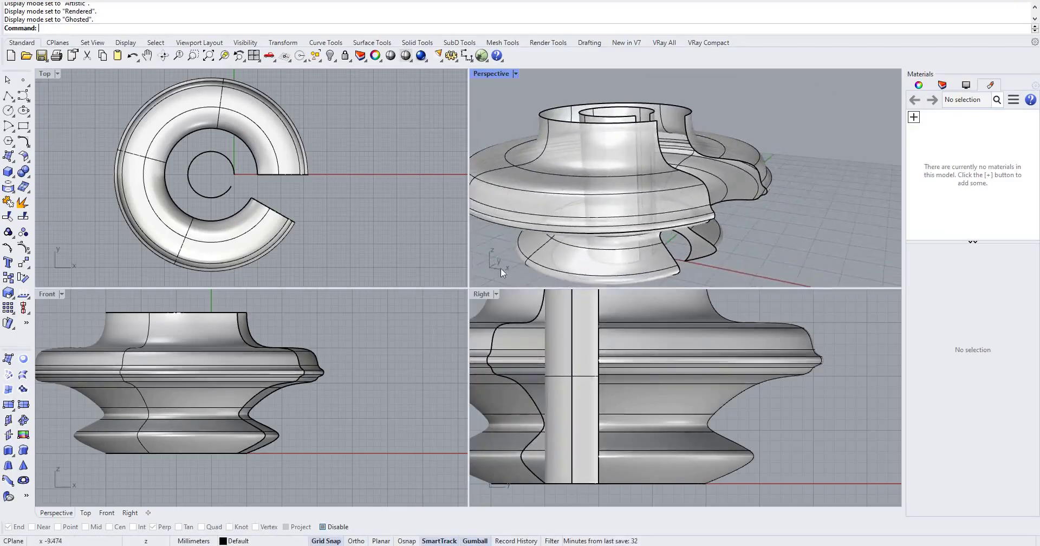
# - Set the Right, Front and Top viewports to Ghosted display mode as well
pyautogui.click(798, 422)
pyautogui.hotkey('ctrl', 'alt', 'g')
pyautogui.click(379, 411)
pyautogui.hotkey('ctrl', 'alt', 'g')
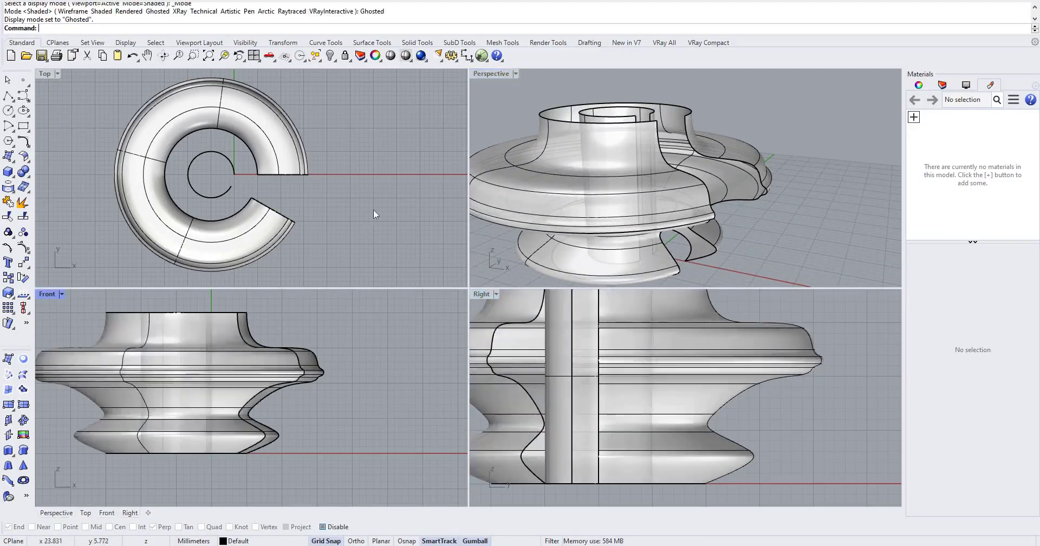
pyautogui.click(378, 236)
pyautogui.hotkey('ctrl', 'alt', 'g')
pyautogui.moveTo(360, 261); pyautogui.dragTo(392, 262, button='right')
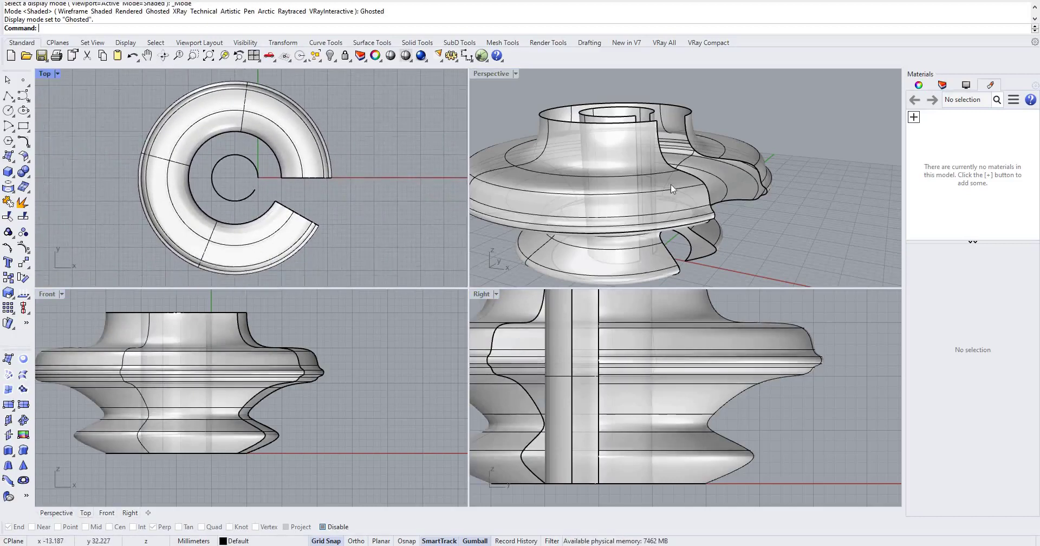
pyautogui.scroll(-2, 672, 188)
pyautogui.scroll(2, 664, 166)
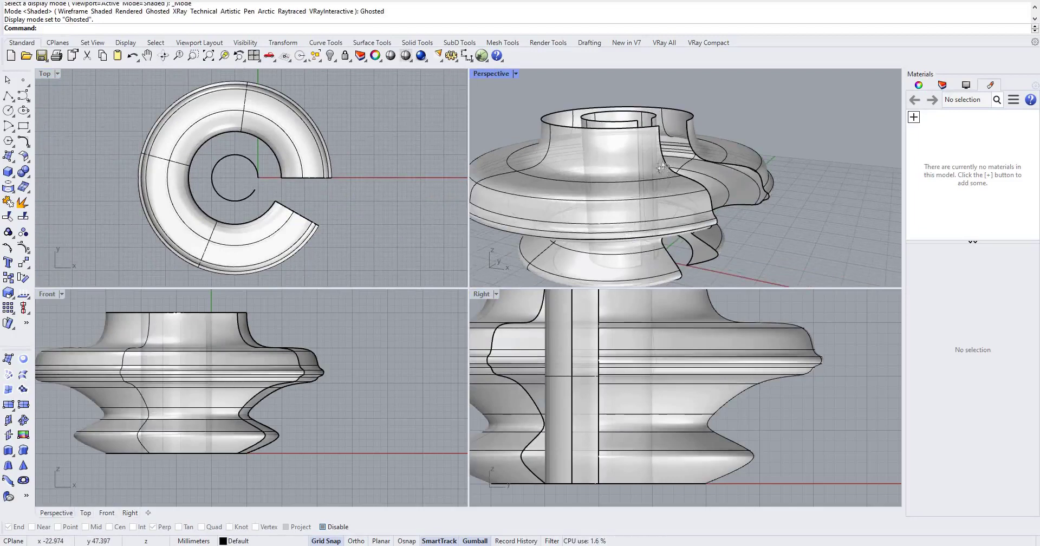
# - Delete both revolved surfaces together with their profile curves so the model is empty
pyautogui.scroll(-4, 664, 166)
pyautogui.moveTo(663, 166); pyautogui.dragTo(620, 223, button='right')
pyautogui.scroll(-4, 359, 395)
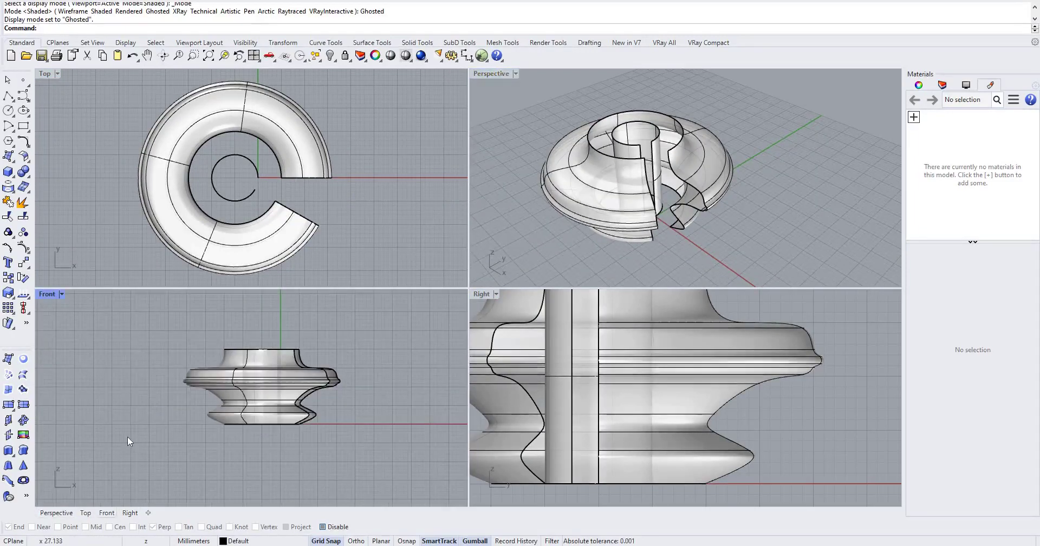
pyautogui.moveTo(383, 339); pyautogui.dragTo(128, 437)
pyautogui.press('Delete')
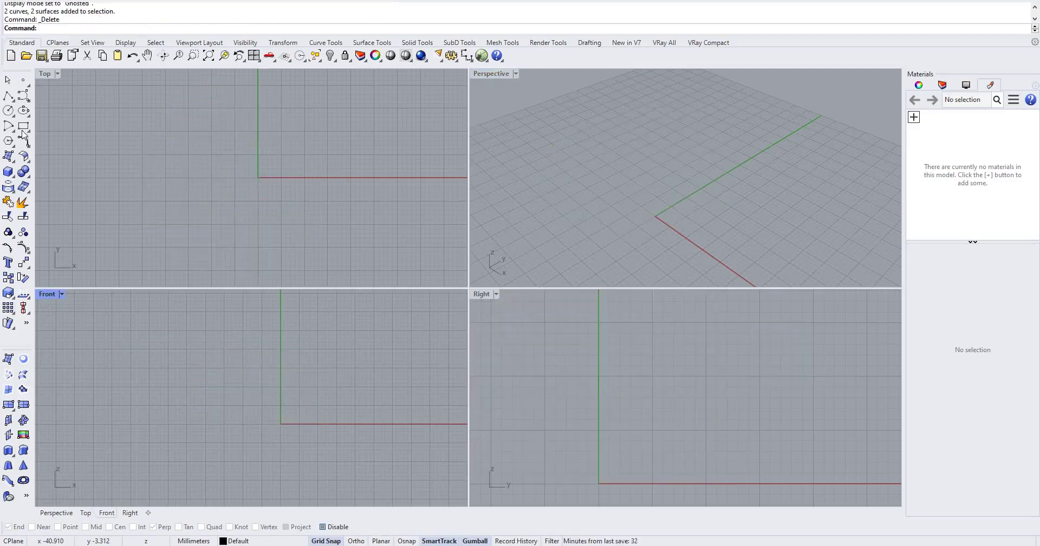
# - Start a degree-3 control point curve at the Front viewport origin, running flat to x 12 and stepping up to (13, 1)
pyautogui.click(24, 96)
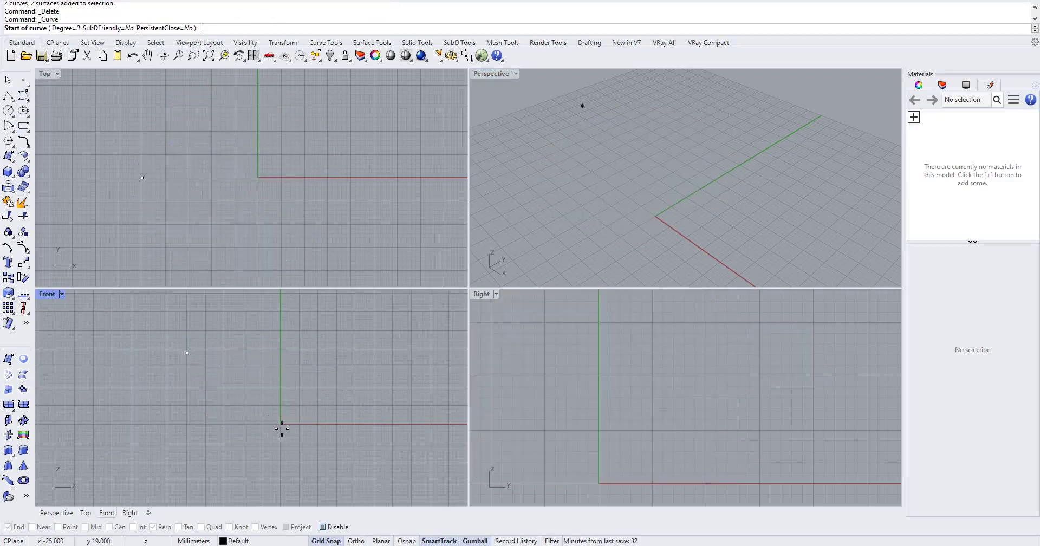
pyautogui.click(304, 424)
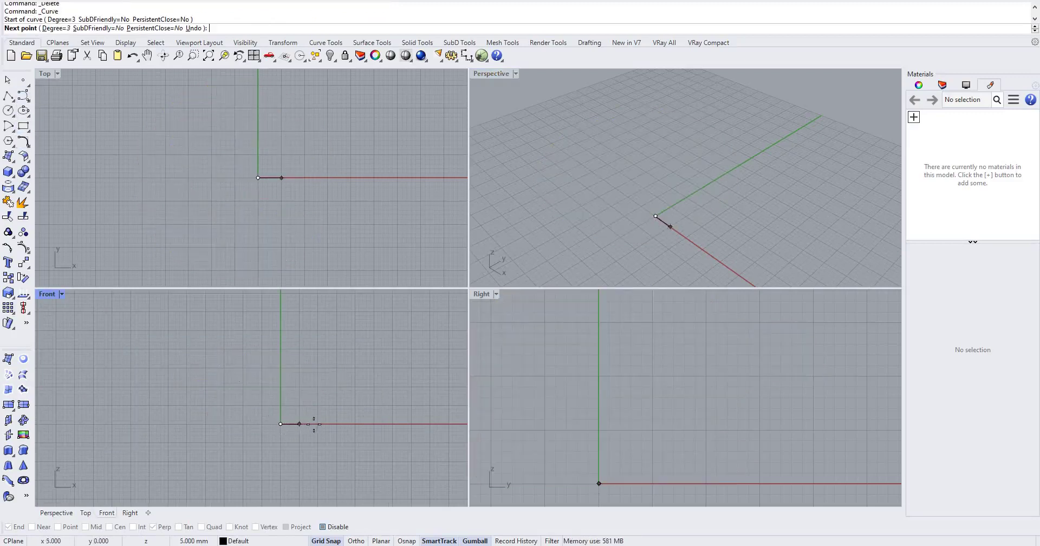
pyautogui.click(318, 424)
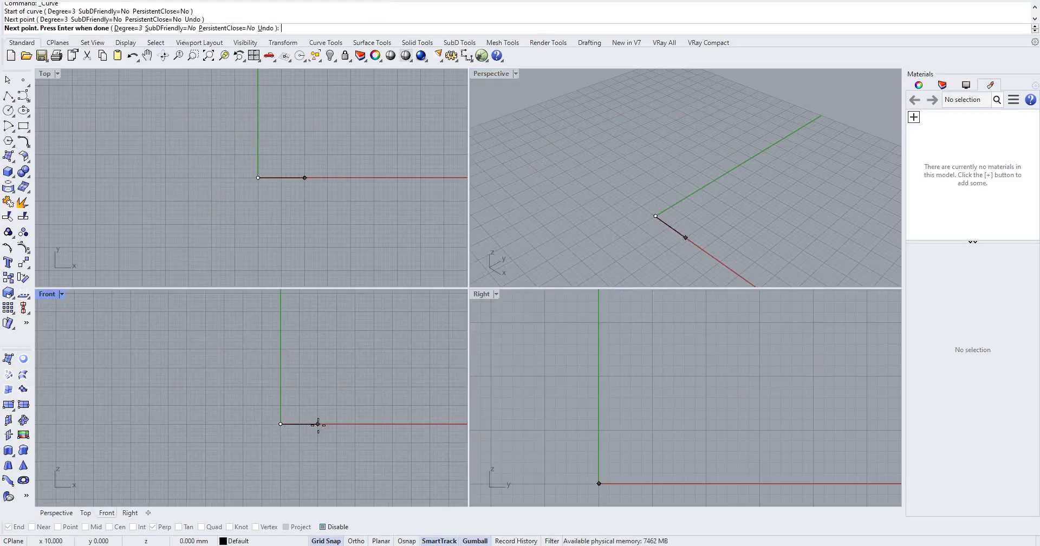
pyautogui.scroll(5, 318, 424)
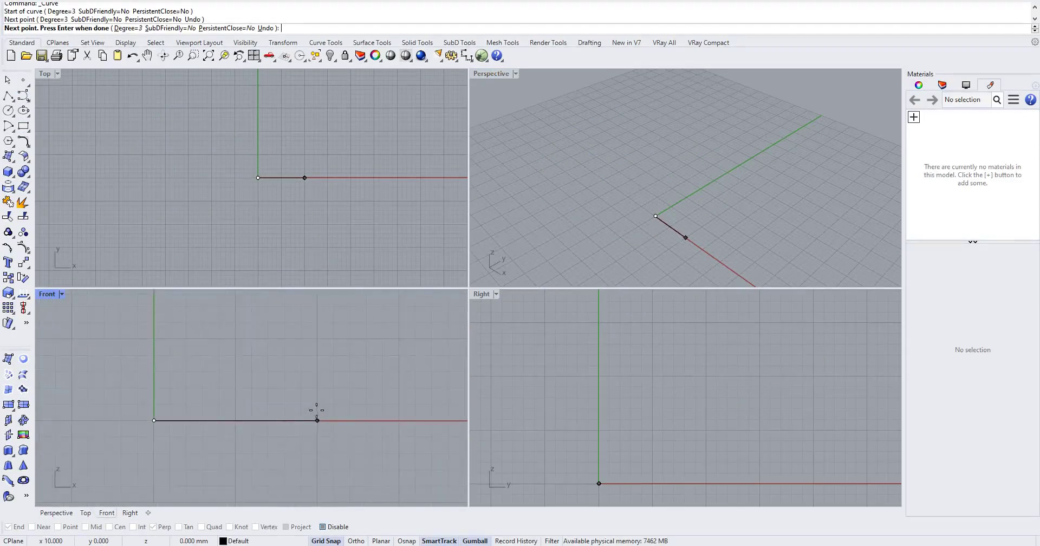
pyautogui.click(332, 421)
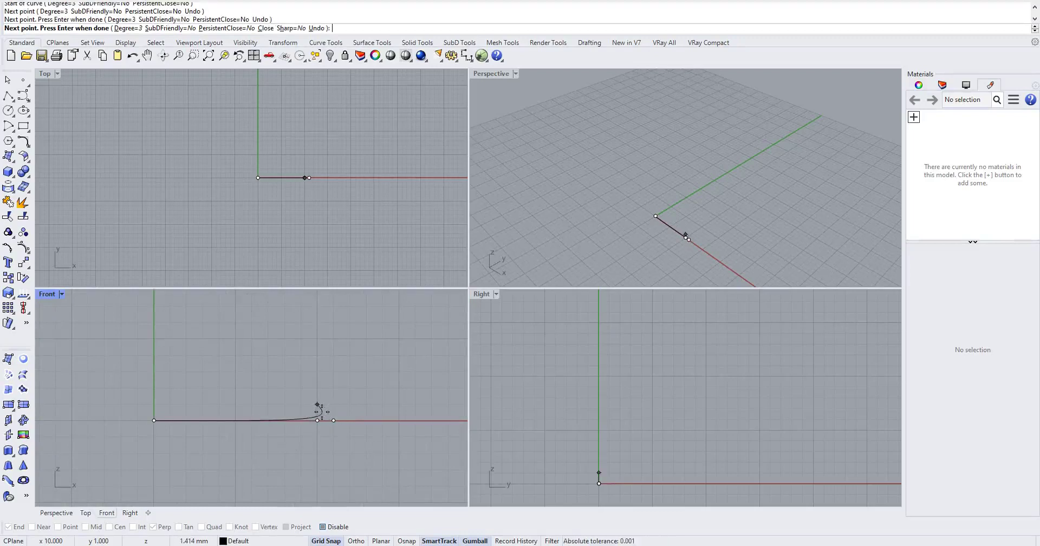
pyautogui.click(345, 413)
pyautogui.click(355, 412)
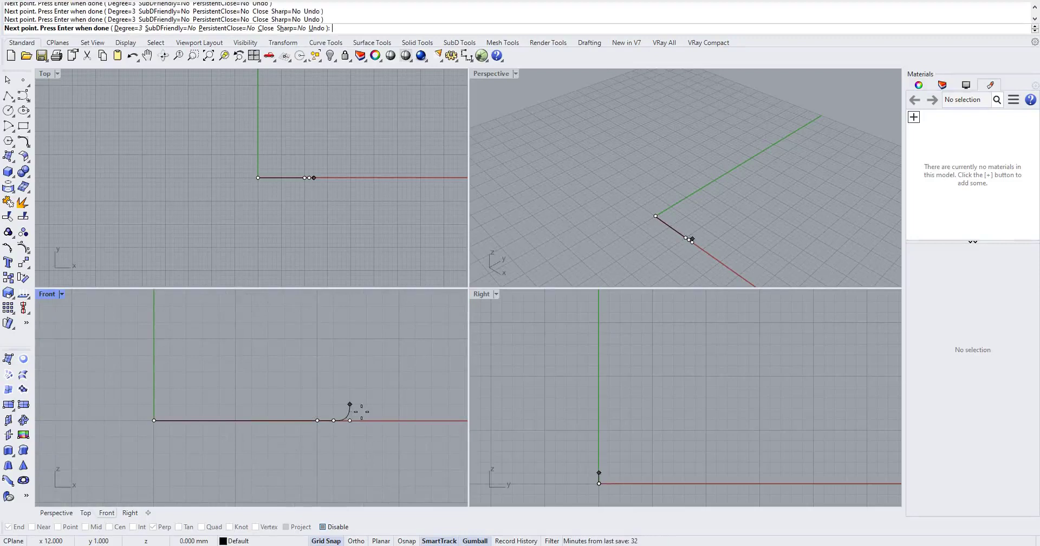
pyautogui.click(366, 404)
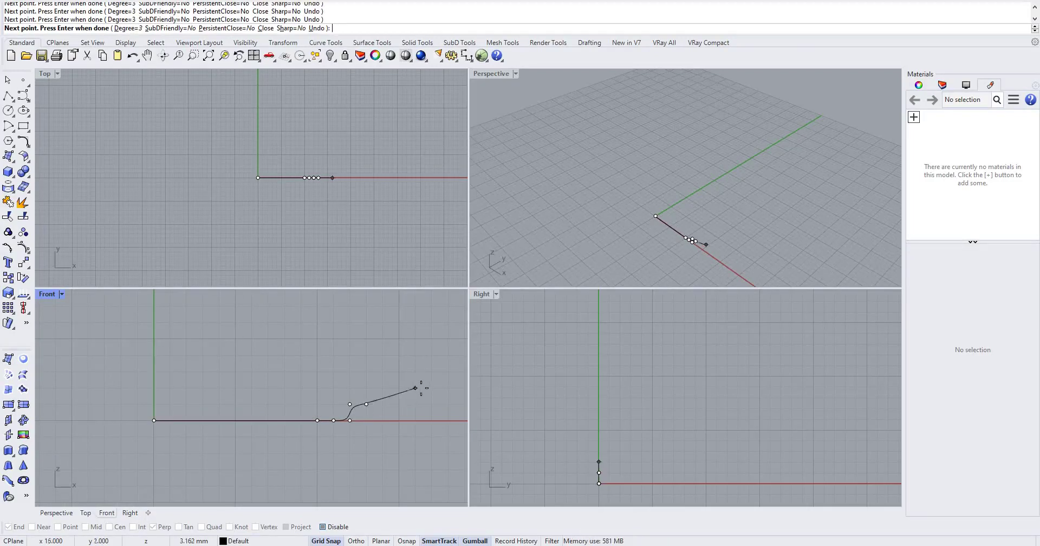
# - Continue the curve into a bulging body through (25, 5) and (25, 15), then a small shoulder notch near (14, 16) rising to (9, 18)
pyautogui.scroll(-5, 240, 430)
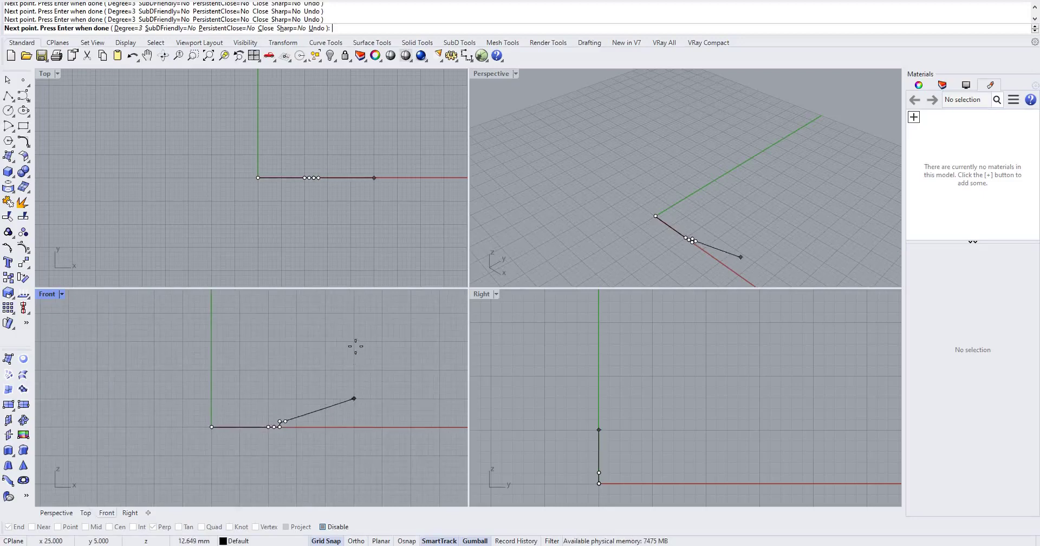
pyautogui.click(354, 398)
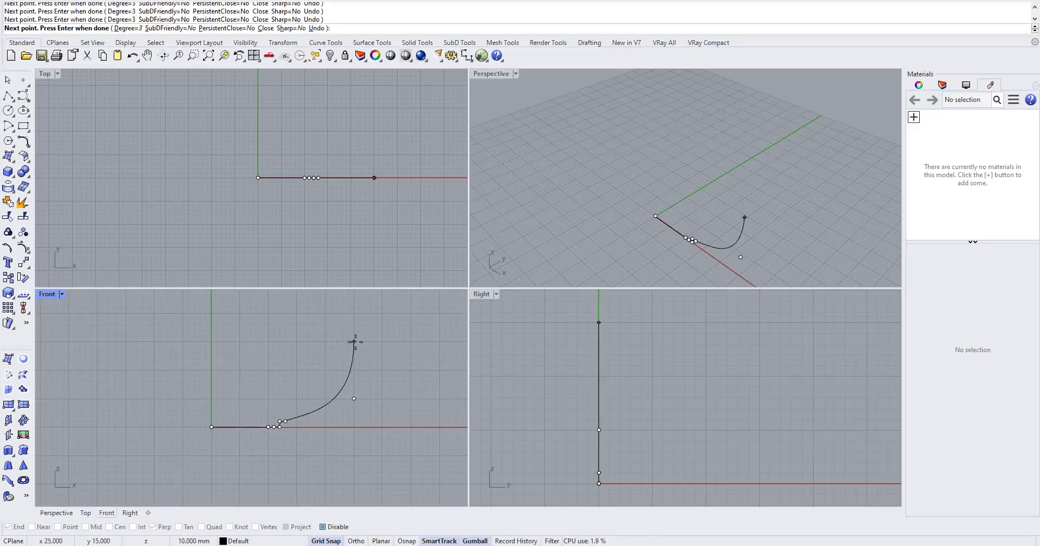
pyautogui.click(353, 341)
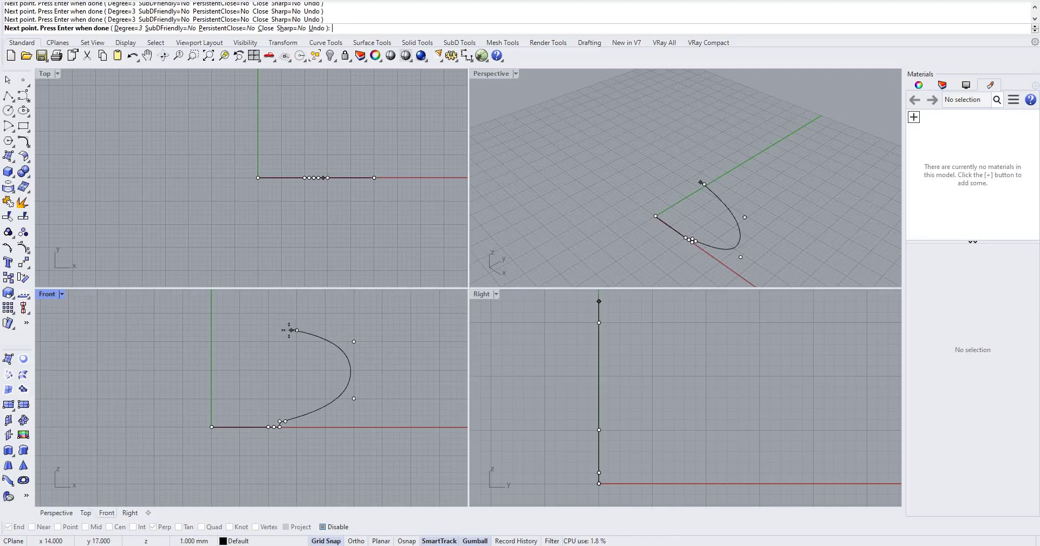
pyautogui.scroll(4, 290, 330)
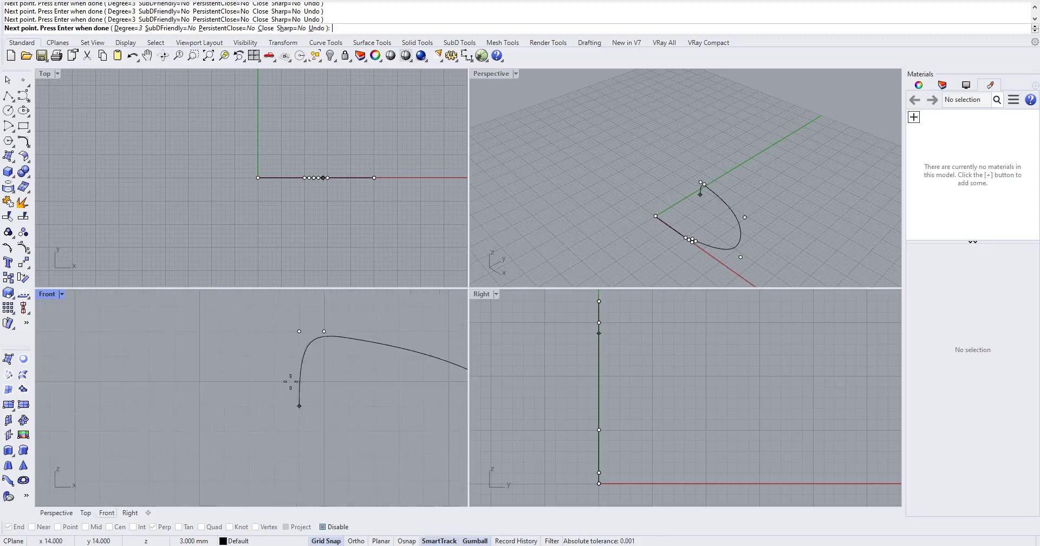
pyautogui.scroll(3, 302, 389)
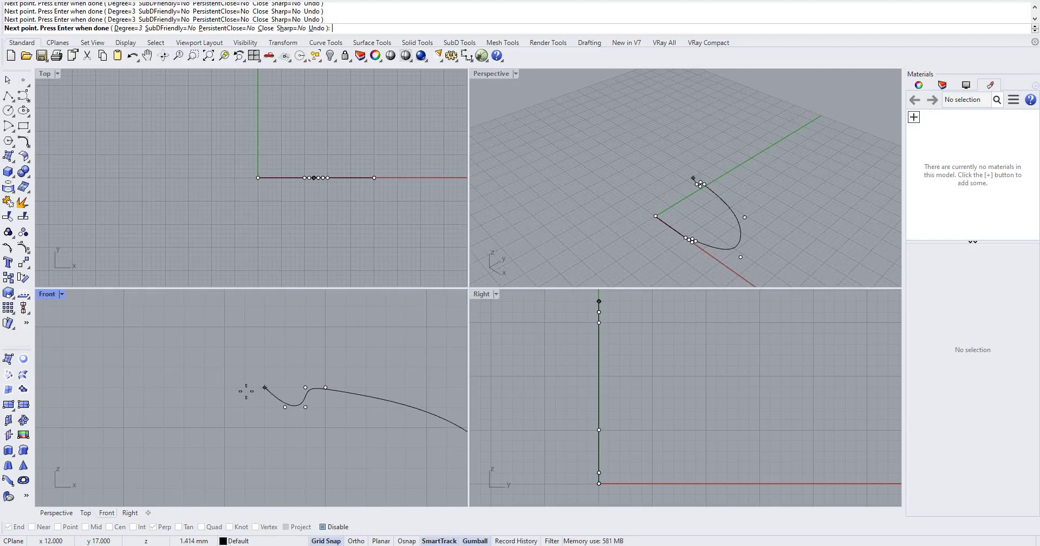
pyautogui.click(218, 355)
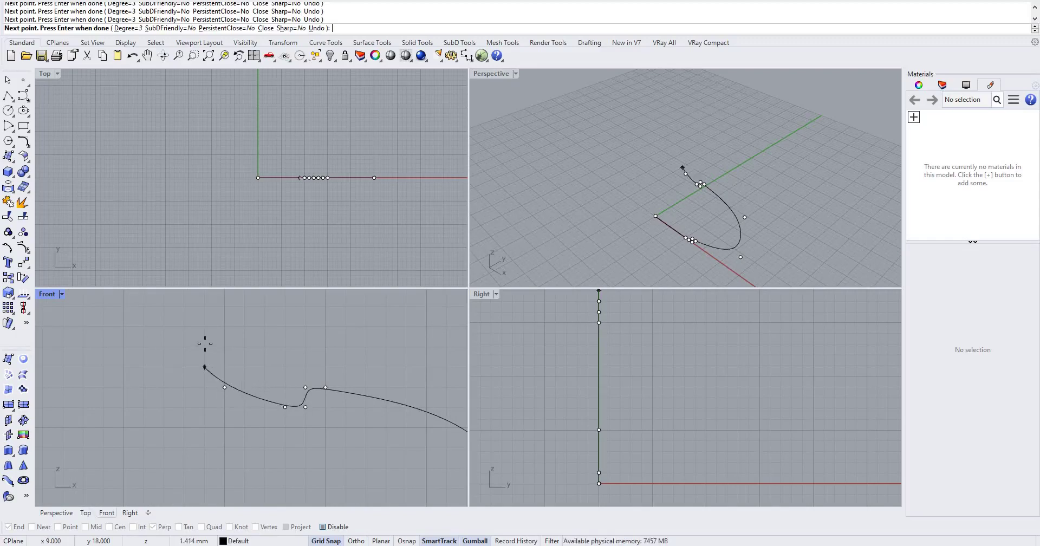
# - Continue the curve upward as a wavy neck, alternating control points between x 8 and x 10 up to height 28
pyautogui.click(204, 346)
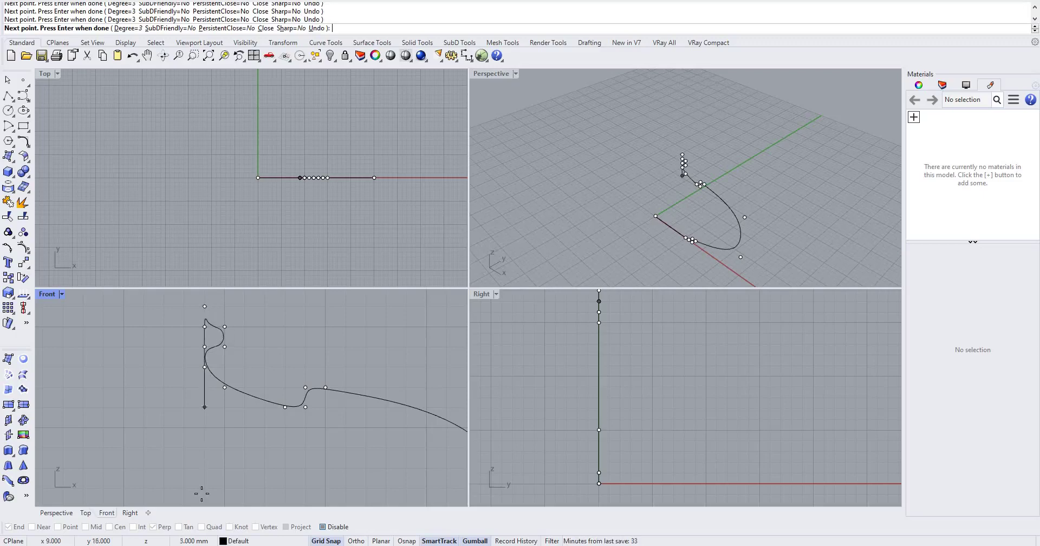
pyautogui.scroll(-3, 202, 493)
pyautogui.scroll(4, 192, 435)
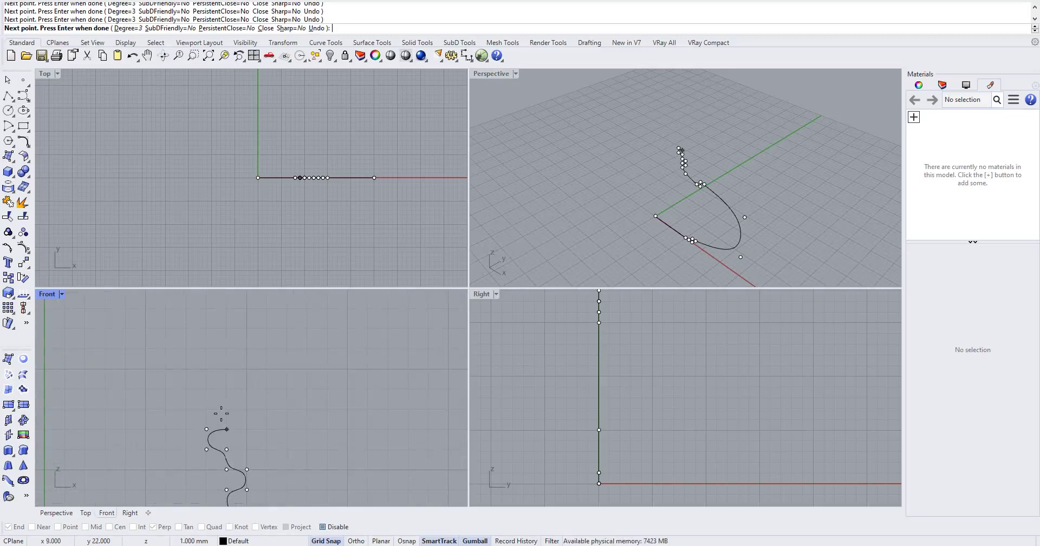
pyautogui.click(238, 405)
pyautogui.click(247, 389)
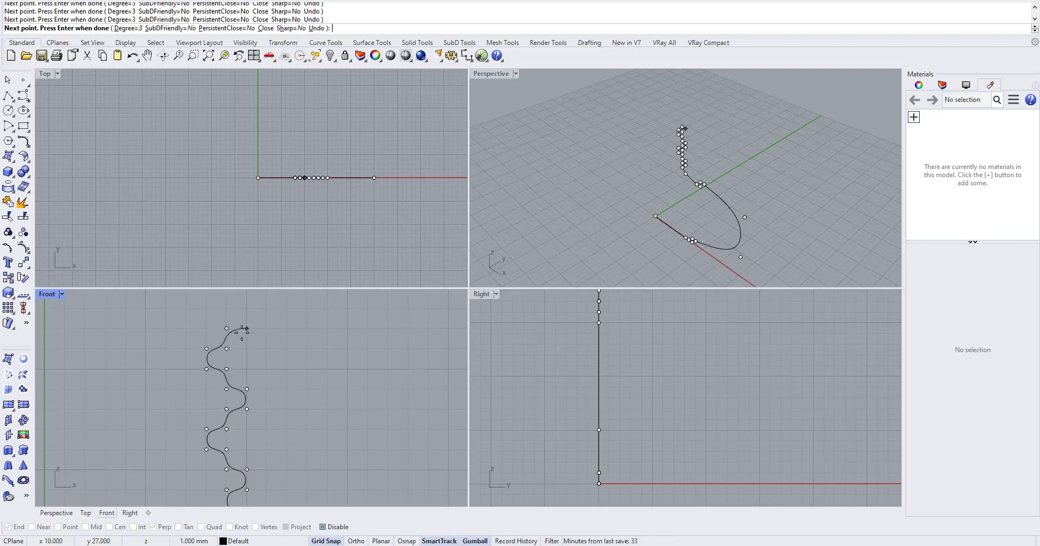
pyautogui.click(247, 308)
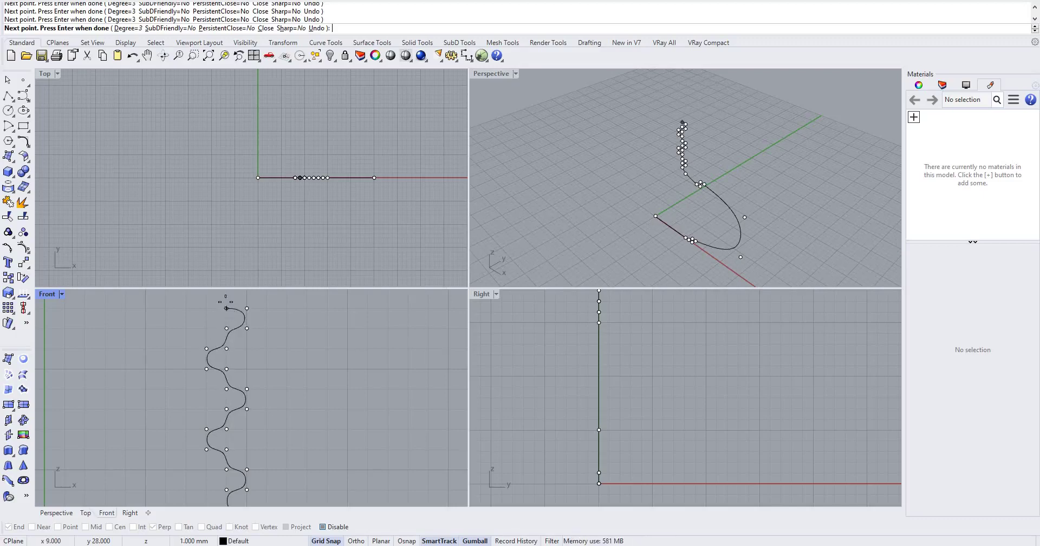
# - Add another neck wave to the curve between x 8 and x 10, reaching (9, 32)
pyautogui.scroll(-6, 199, 411)
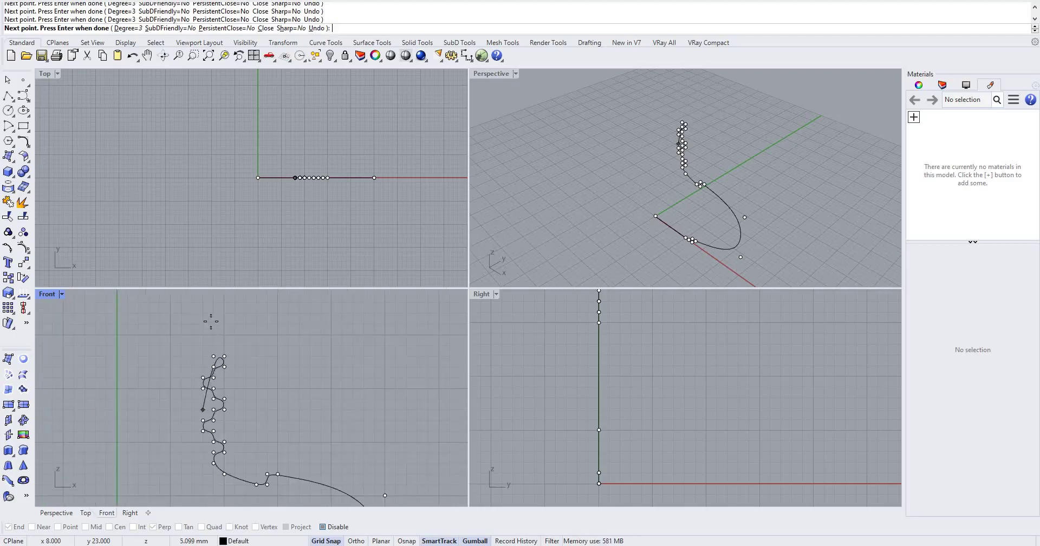
pyautogui.scroll(5, 213, 324)
pyautogui.click(217, 385)
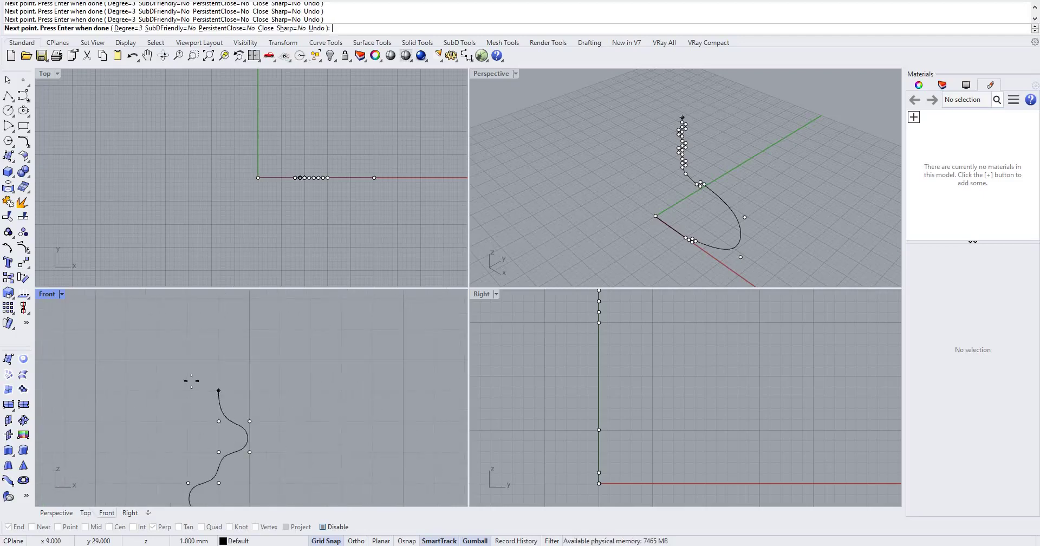
pyautogui.click(195, 362)
pyautogui.click(208, 334)
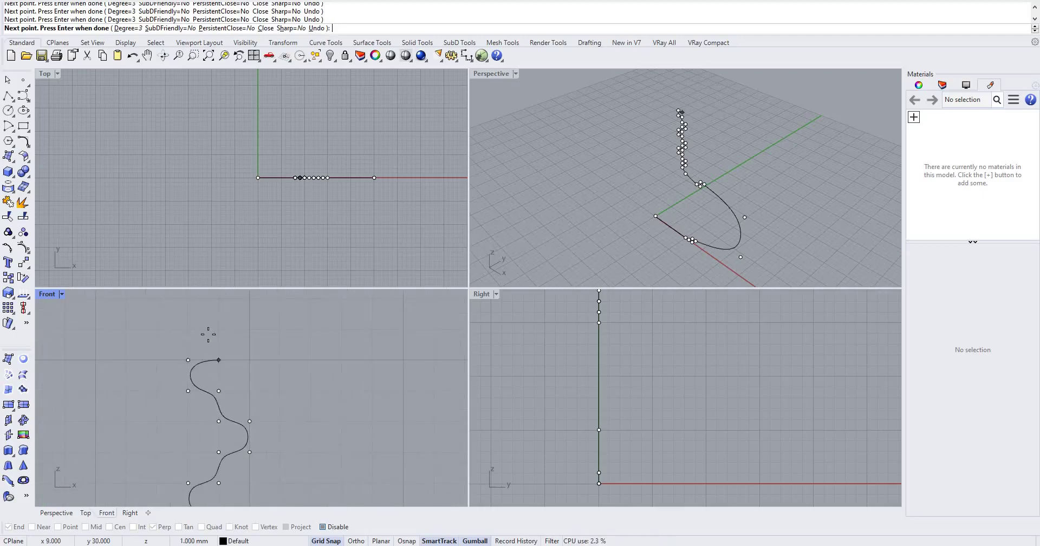
pyautogui.click(233, 332)
pyautogui.click(236, 321)
pyautogui.click(235, 313)
pyautogui.click(223, 304)
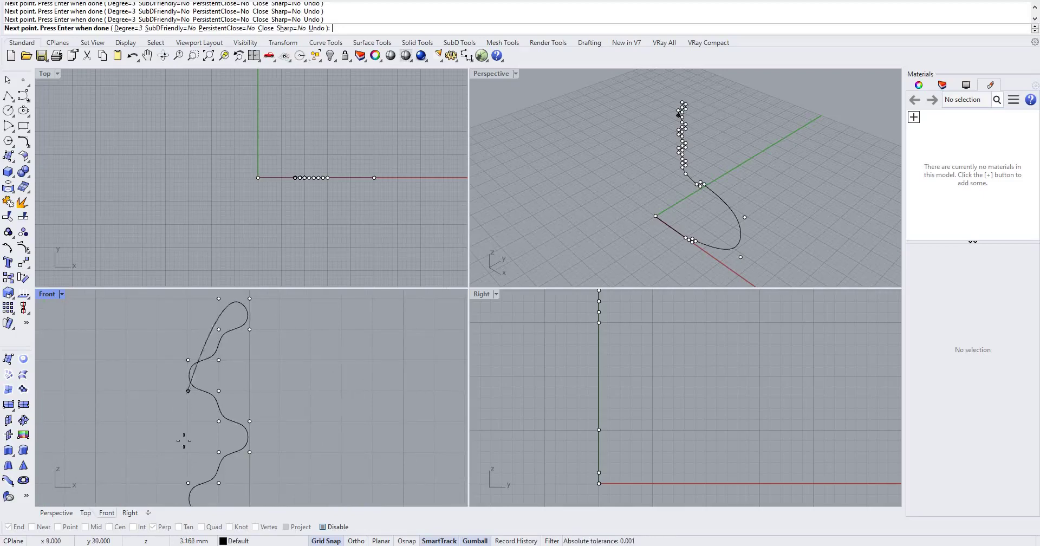
# - Extend the outer neck waves from height 33 to about 37, keeping control points between x 8 and x 10
pyautogui.scroll(-5, 184, 439)
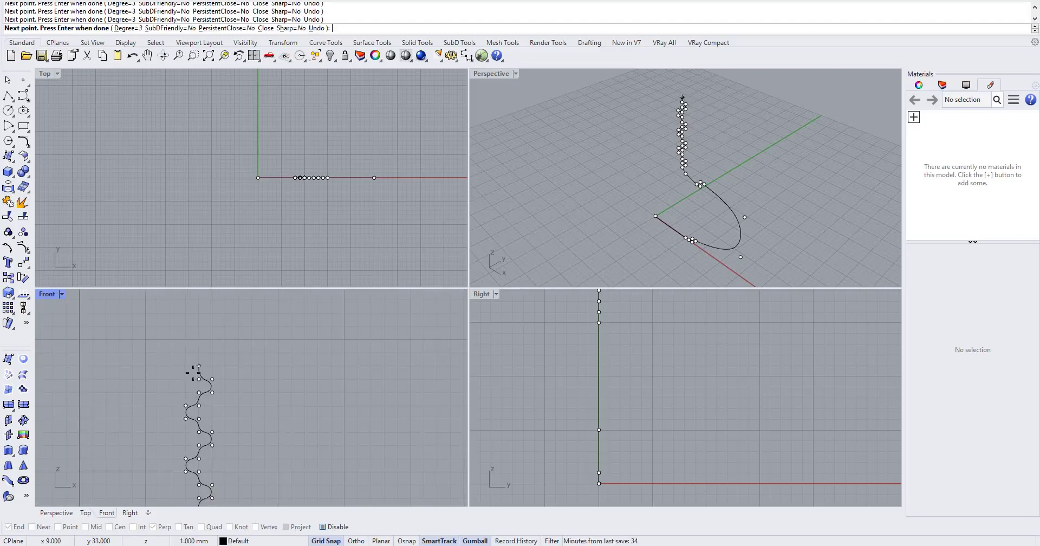
pyautogui.click(185, 365)
pyautogui.click(185, 352)
pyautogui.click(199, 352)
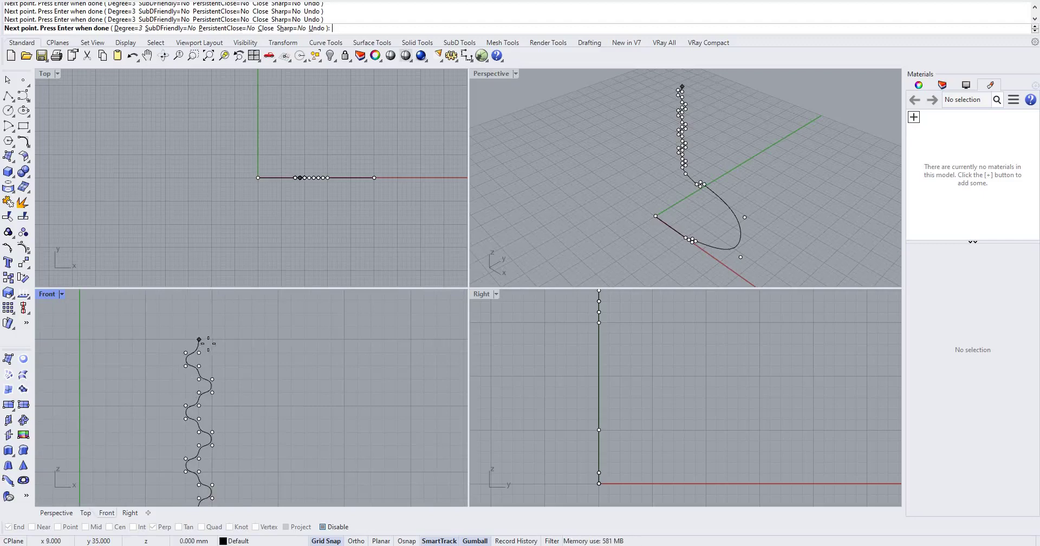
pyautogui.click(199, 339)
pyautogui.click(212, 339)
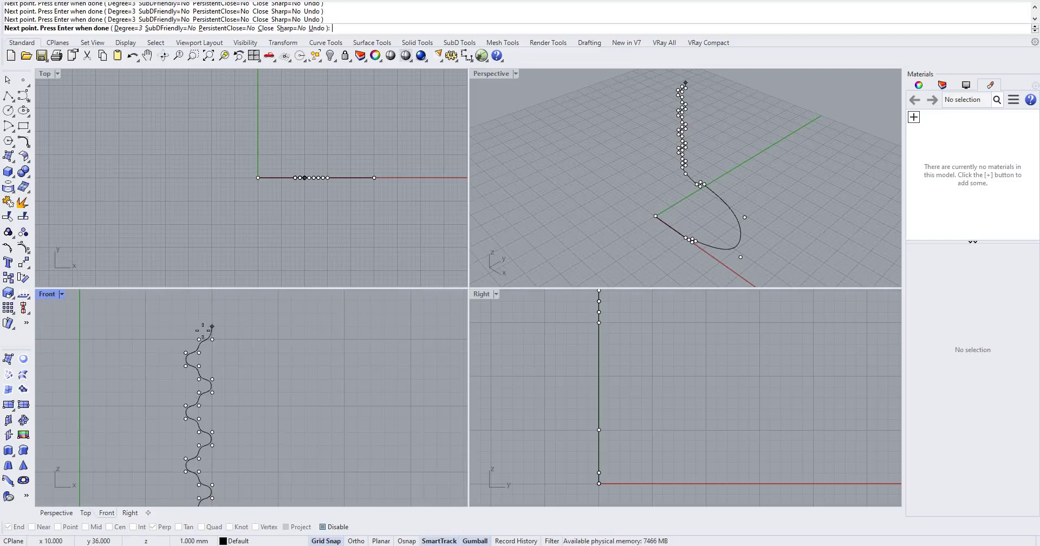
pyautogui.click(212, 326)
pyautogui.click(199, 326)
pyautogui.click(199, 313)
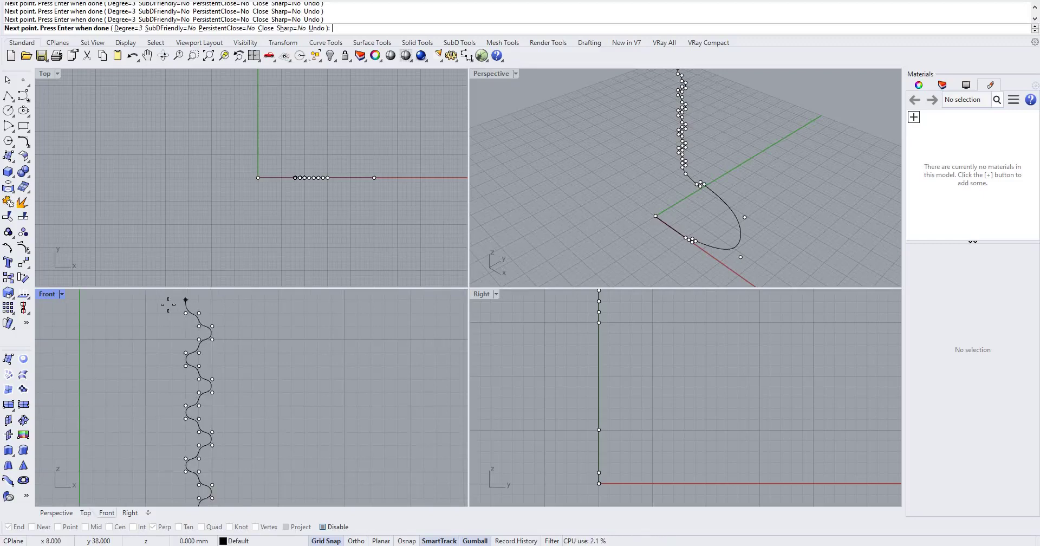
# - Carry the curve across a flat rim at height 38 to x 4, and back down a wavy inner wall between x 6 and x 7
pyautogui.click(185, 300)
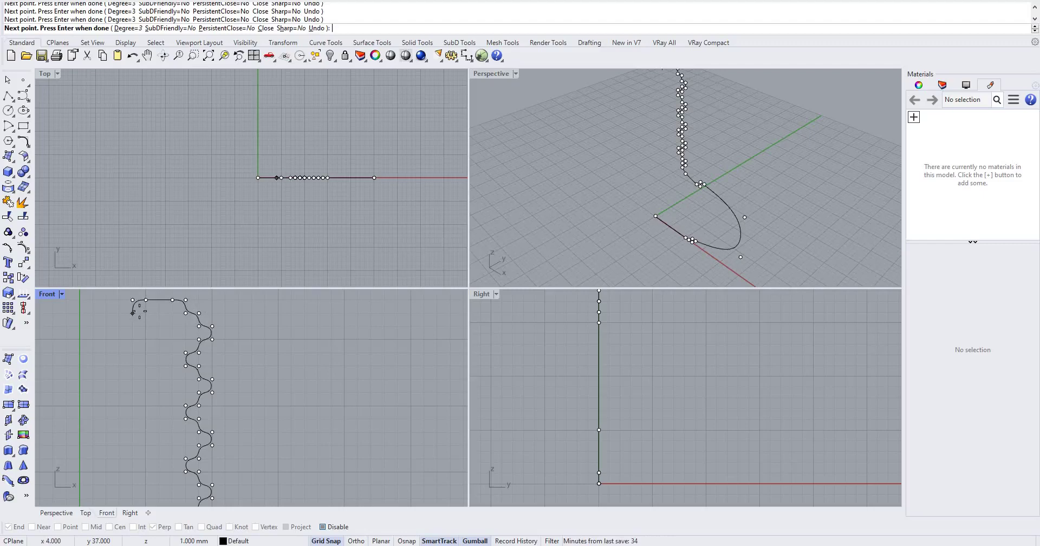
pyautogui.click(158, 330)
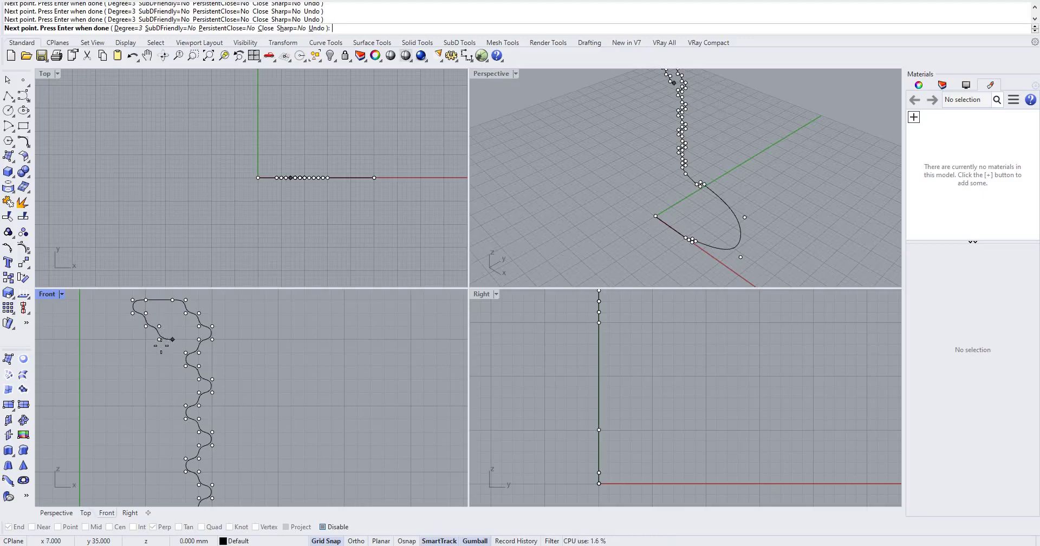
pyautogui.click(171, 353)
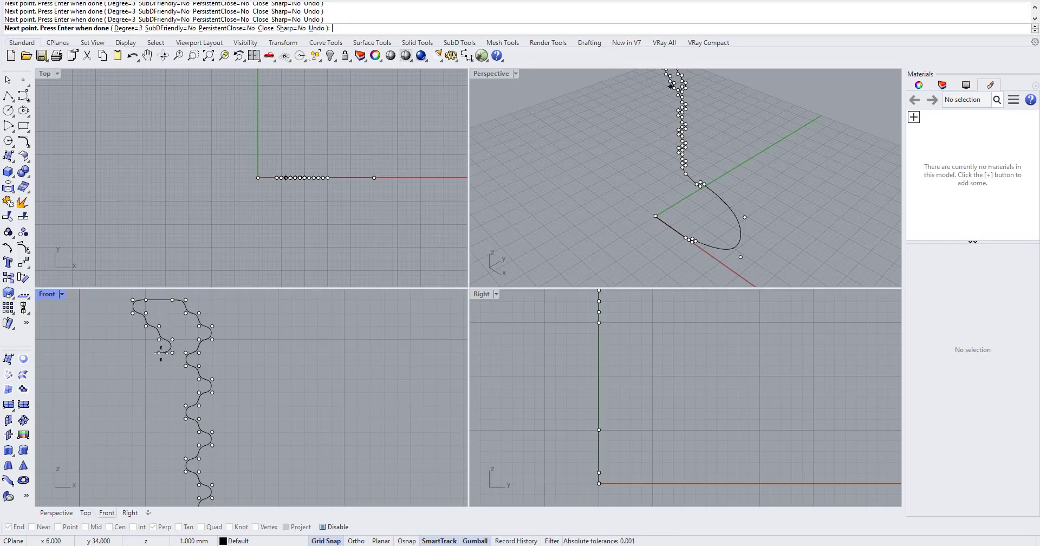
pyautogui.click(159, 366)
pyautogui.click(160, 378)
pyautogui.click(172, 382)
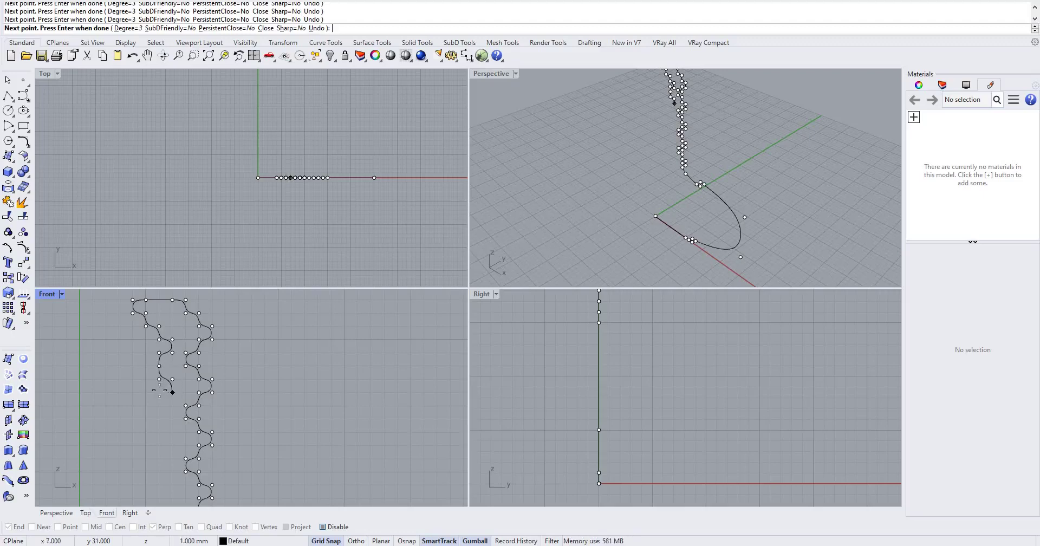
pyautogui.click(168, 392)
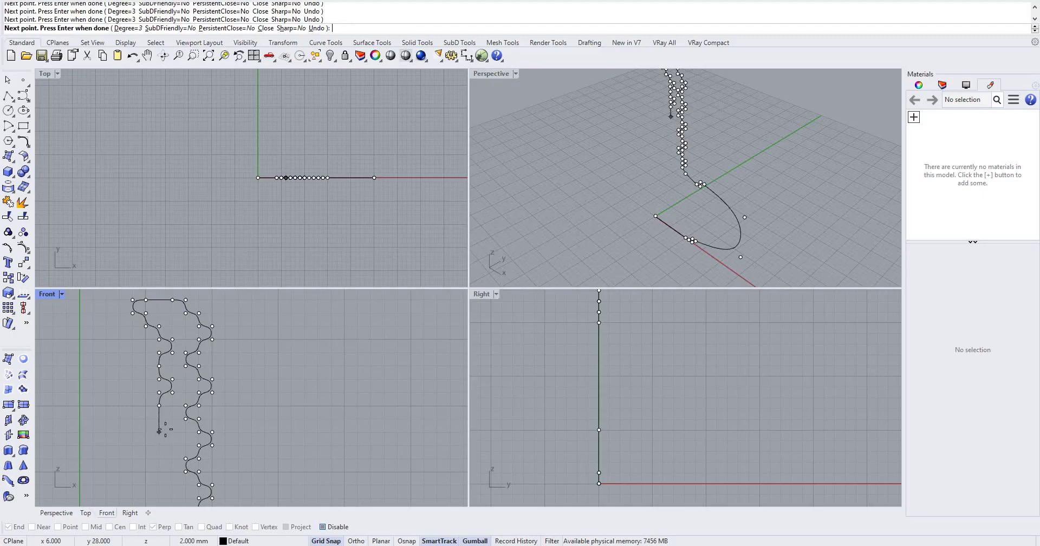
# - Continue the inner wall straight down at x 6 from height 28 to 16, and out along the shoulder through (10, 15) and (15, 15) to (15, 16)
pyautogui.click(159, 432)
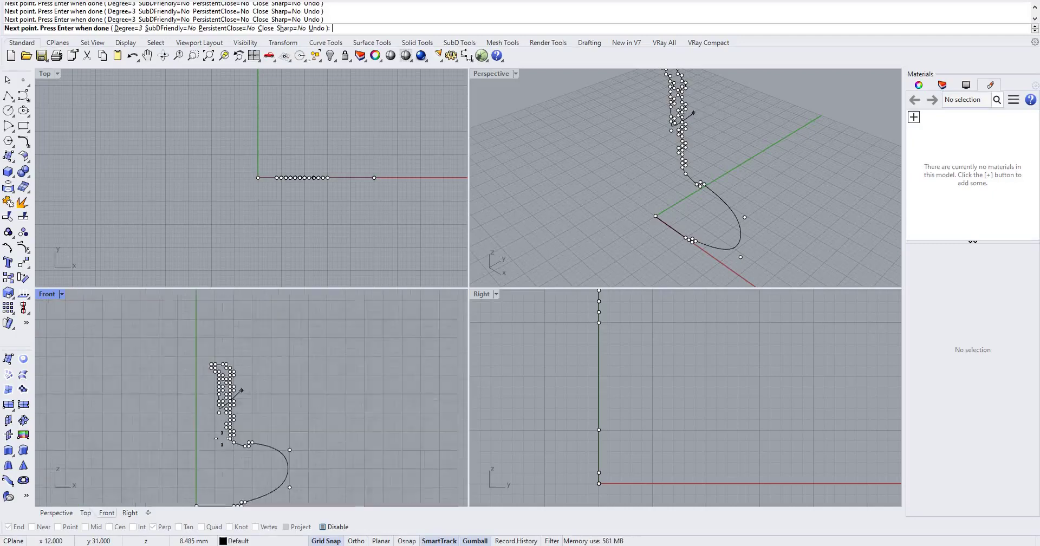
pyautogui.scroll(-5, 242, 389)
pyautogui.scroll(6, 216, 439)
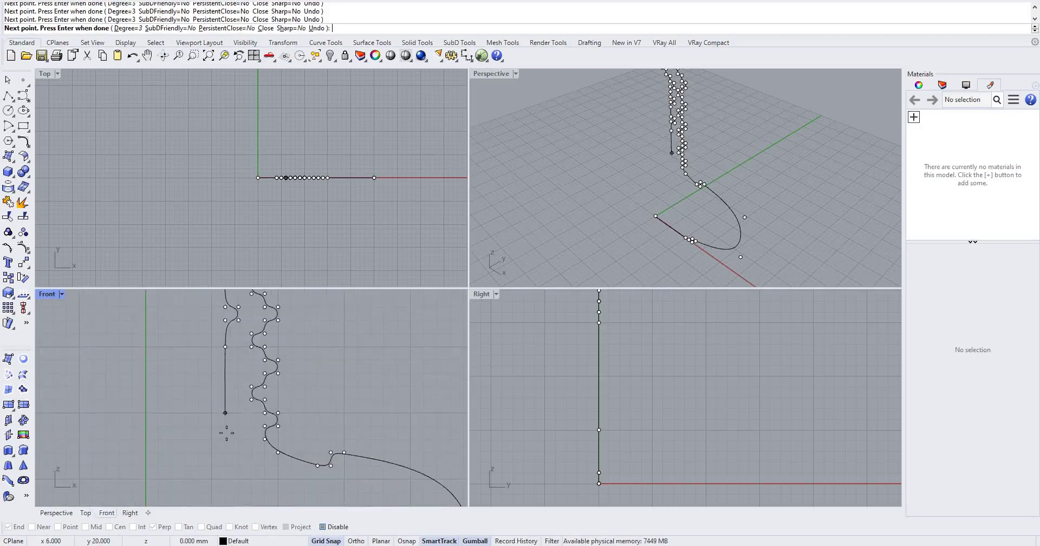
pyautogui.click(225, 425)
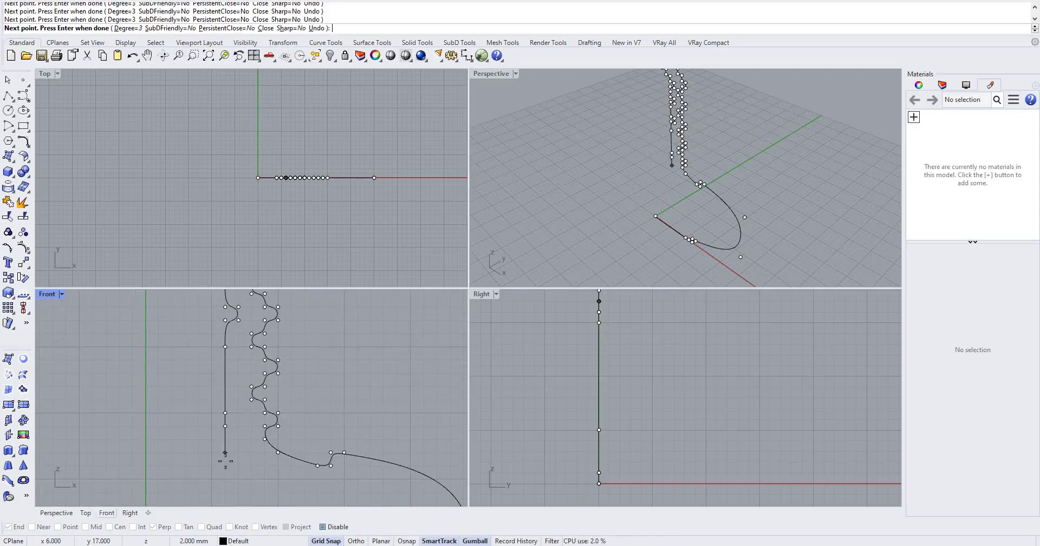
pyautogui.click(225, 465)
pyautogui.click(278, 478)
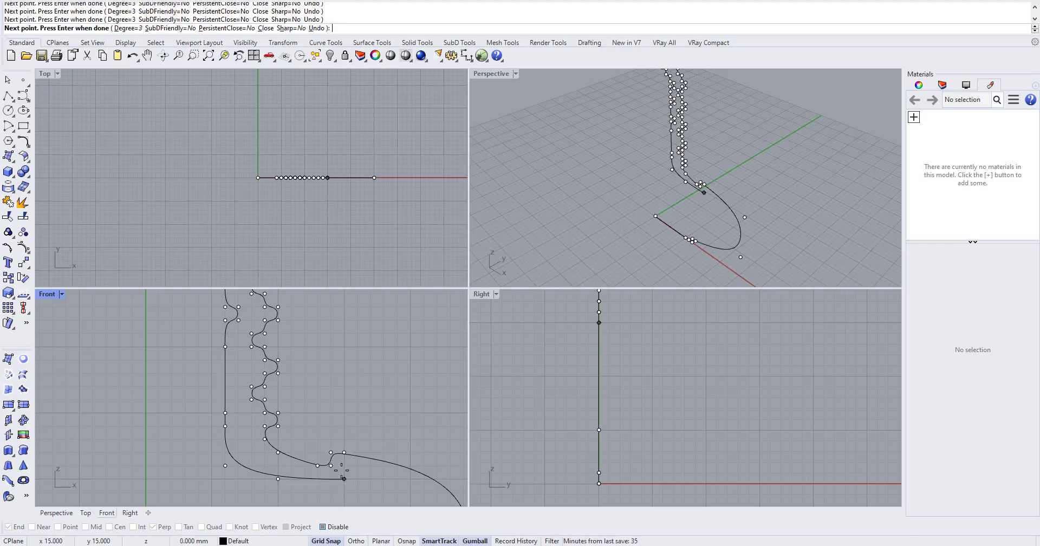
pyautogui.click(344, 478)
pyautogui.click(344, 466)
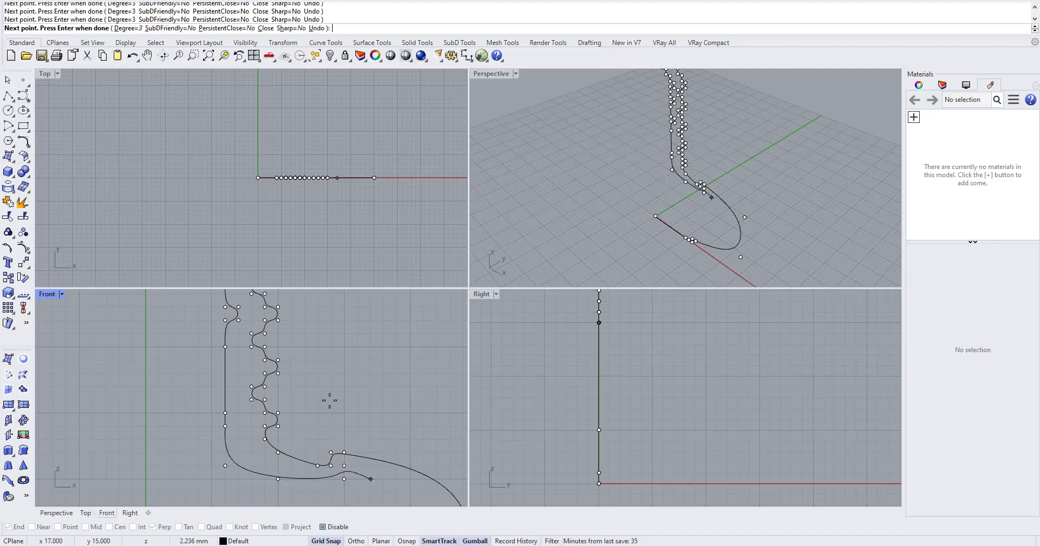
# - Carry the inner wall around the belly just inside the outer curve, with control points at (24, 14) and (24, 6)
pyautogui.scroll(-12, 329, 400)
pyautogui.scroll(12, 363, 456)
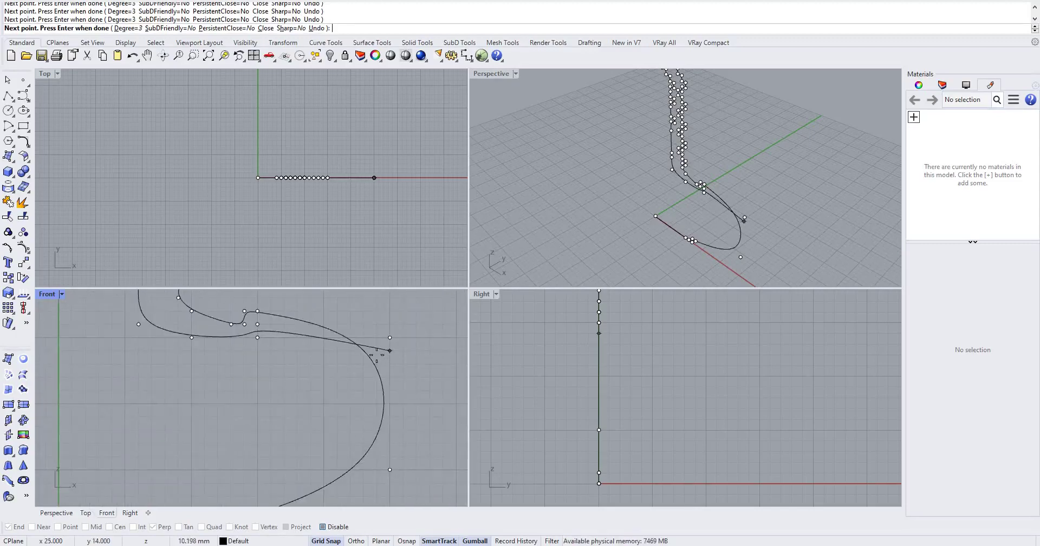
pyautogui.click(377, 351)
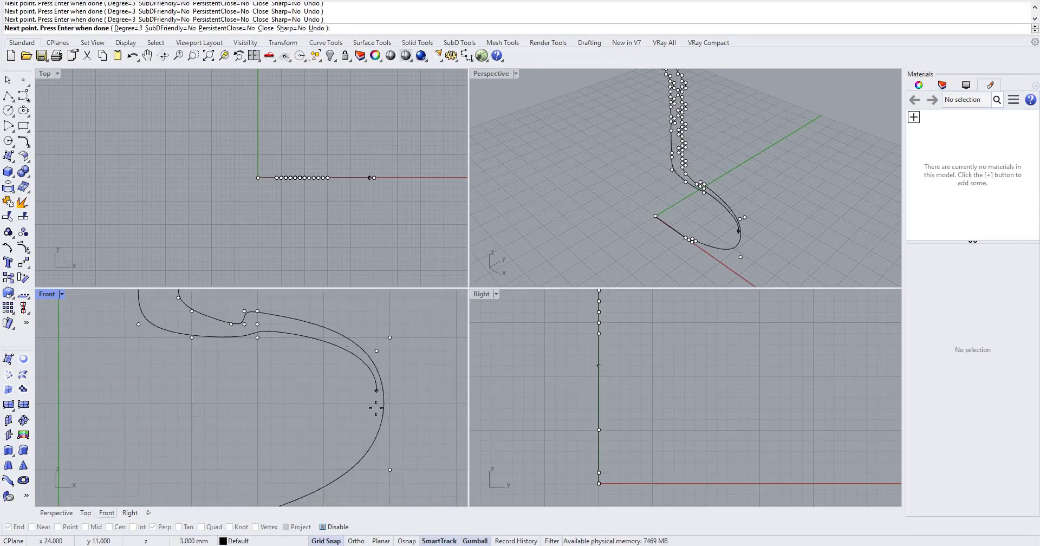
pyautogui.click(376, 455)
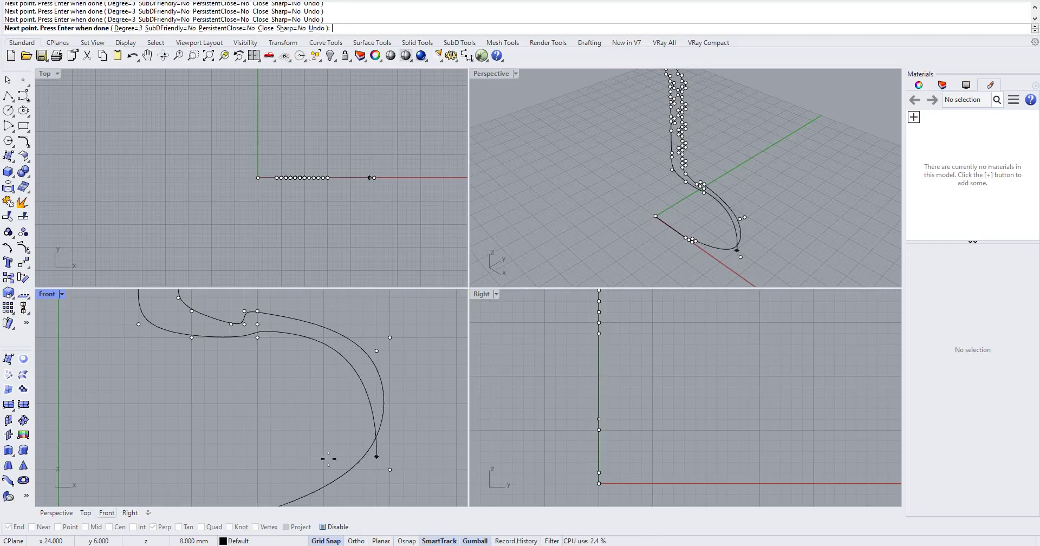
# - Run the inner wall back along the base through (15, 3), (12, 2) and (11, 2), and end the curve on the vertical axis at (0, 1)
pyautogui.scroll(-5, 327, 466)
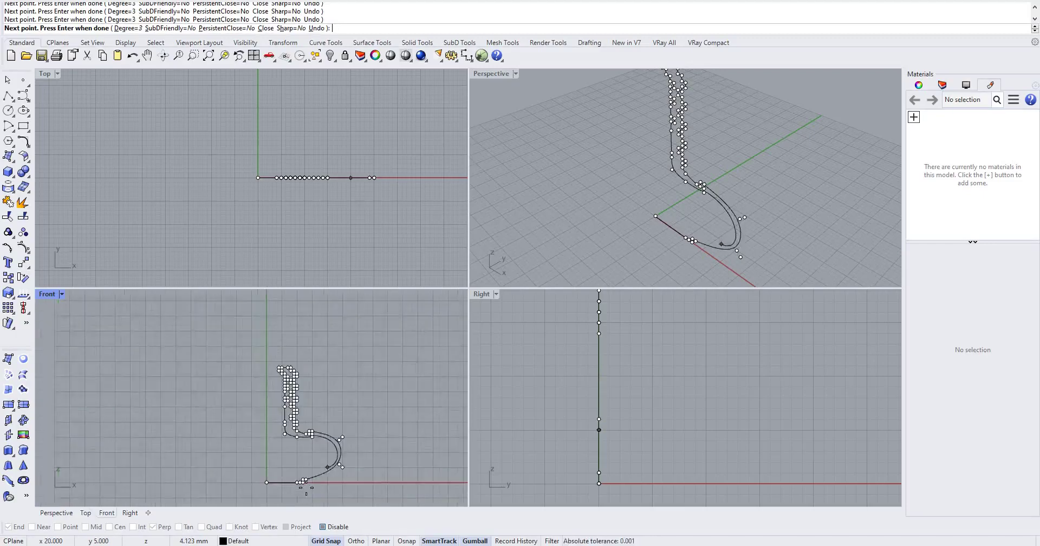
pyautogui.scroll(5, 306, 488)
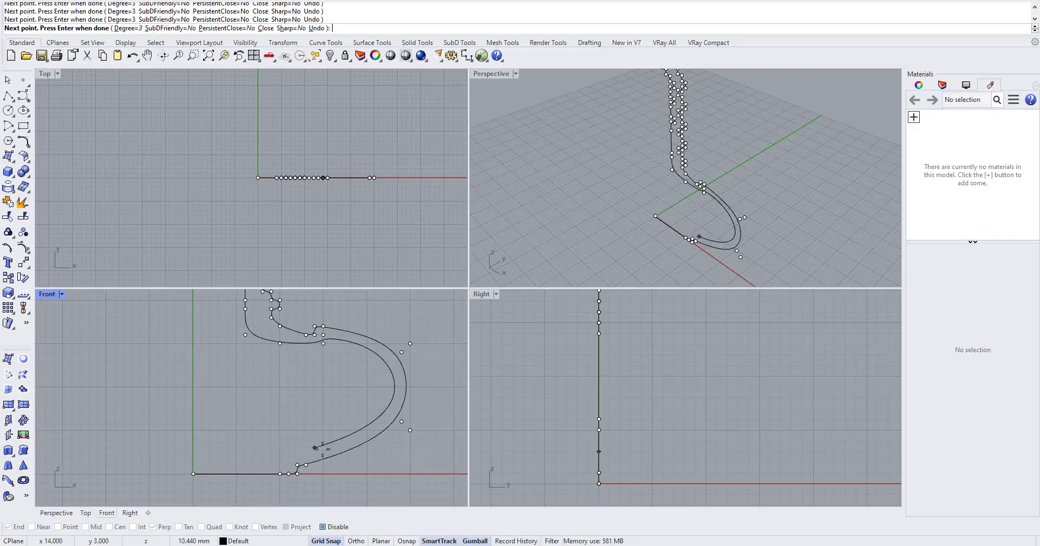
pyautogui.click(323, 448)
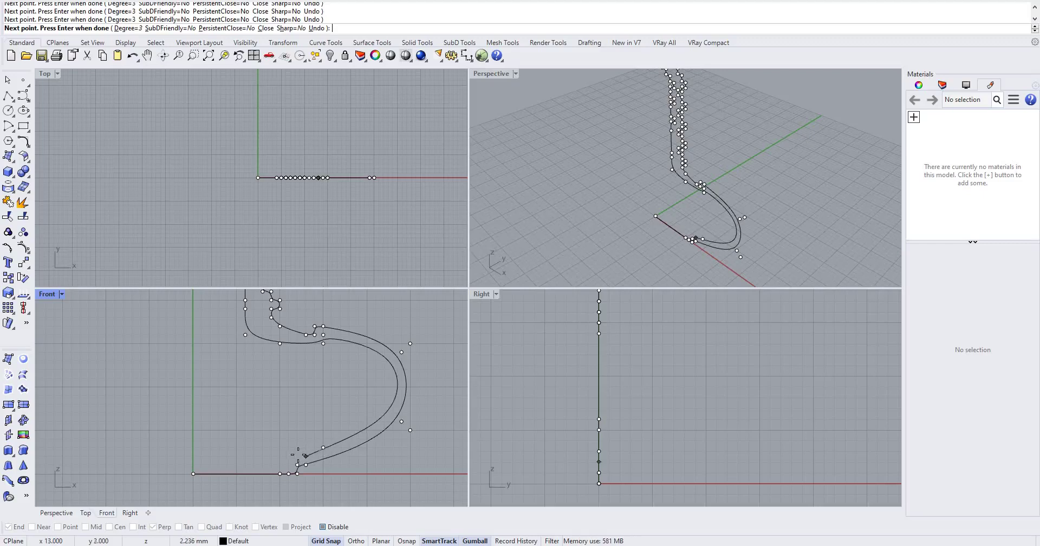
pyautogui.click(297, 456)
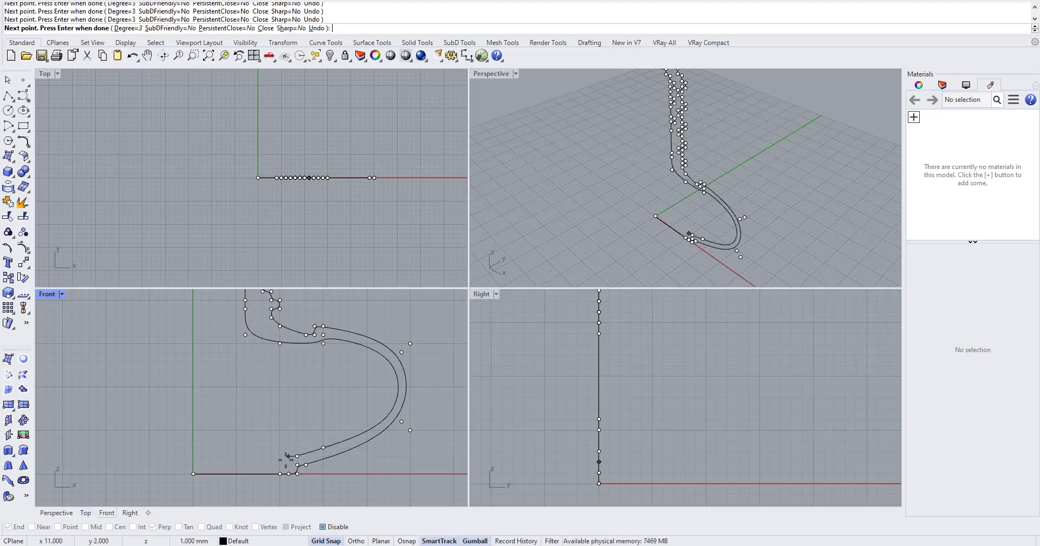
pyautogui.click(288, 457)
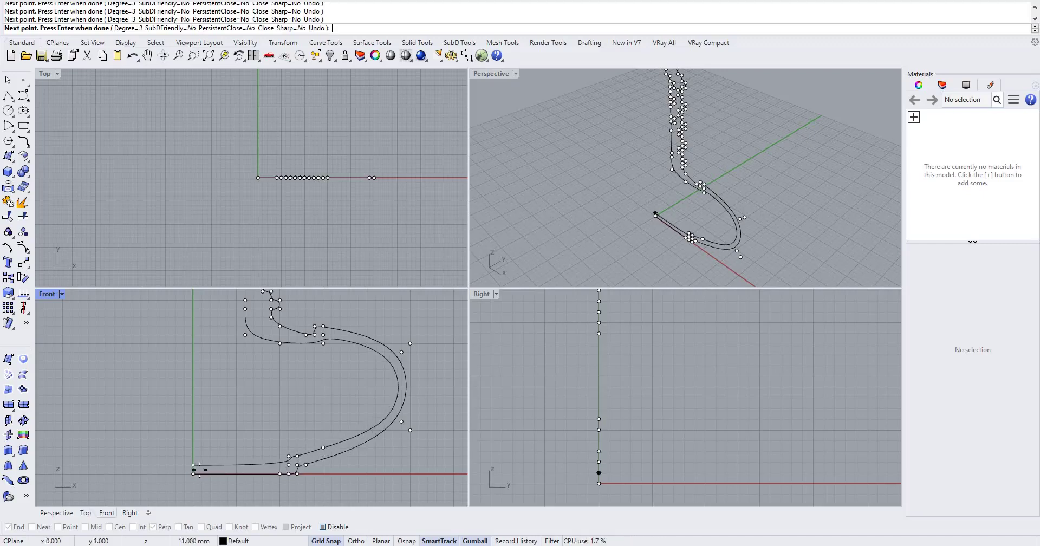
pyautogui.click(192, 465)
pyautogui.press('Return')
pyautogui.scroll(-5, 245, 407)
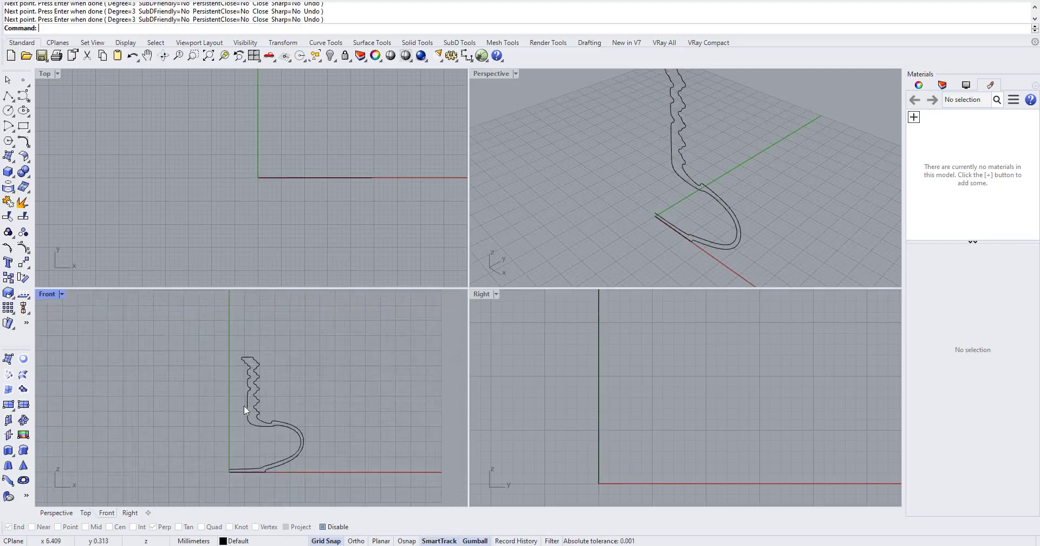
pyautogui.scroll(-3, 279, 349)
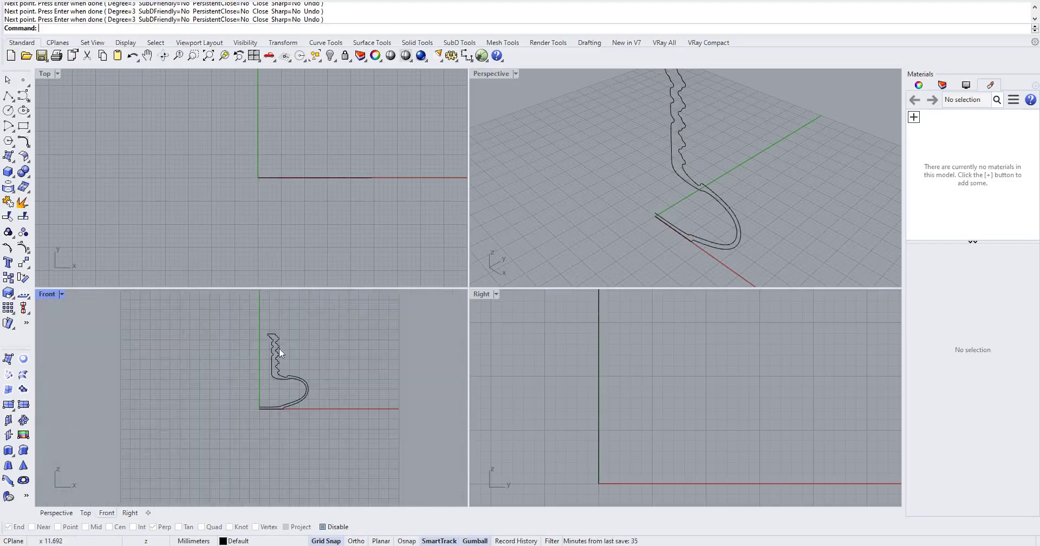
pyautogui.scroll(3, 274, 347)
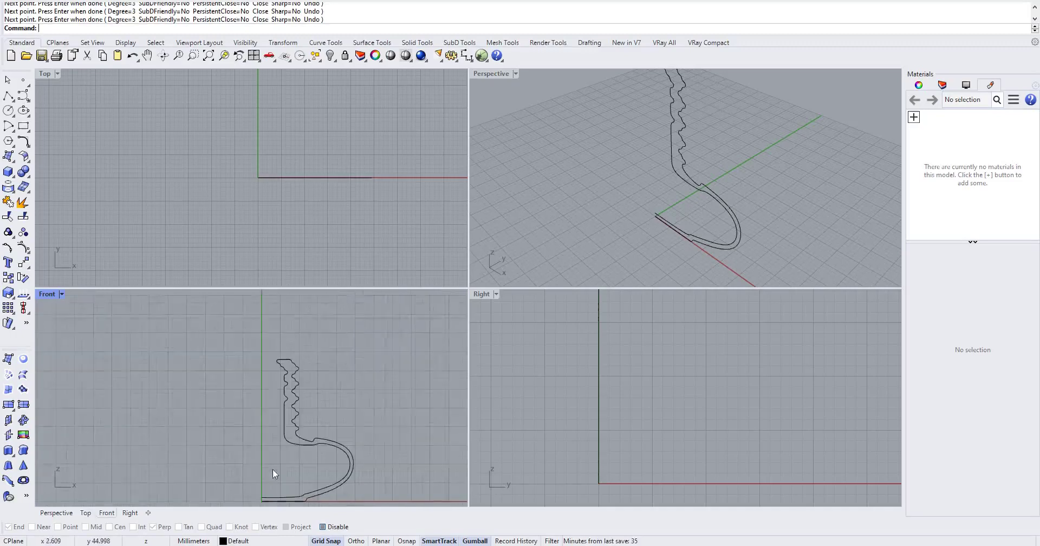
pyautogui.scroll(-3, 288, 395)
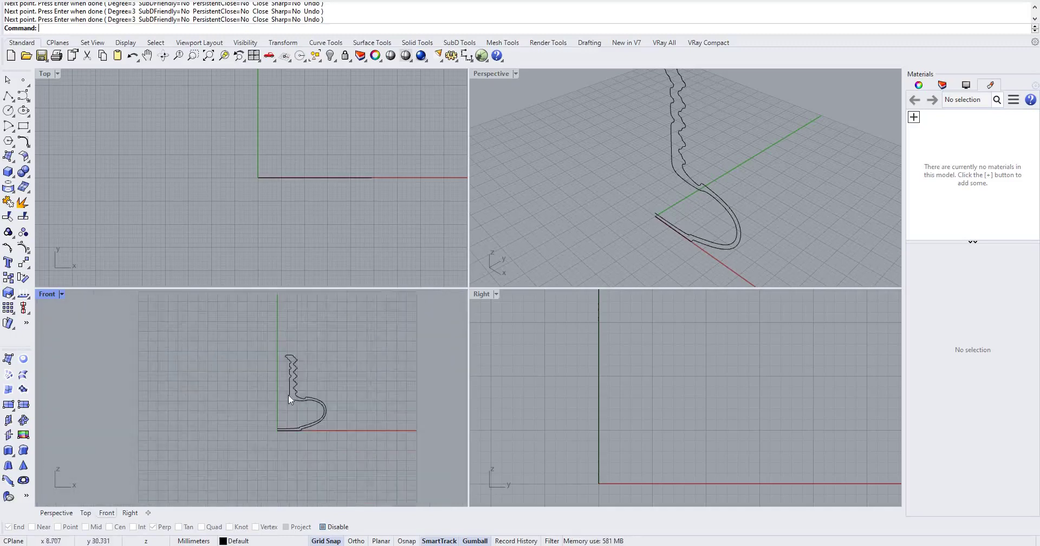
pyautogui.scroll(3, 288, 395)
pyautogui.scroll(-2, 417, 476)
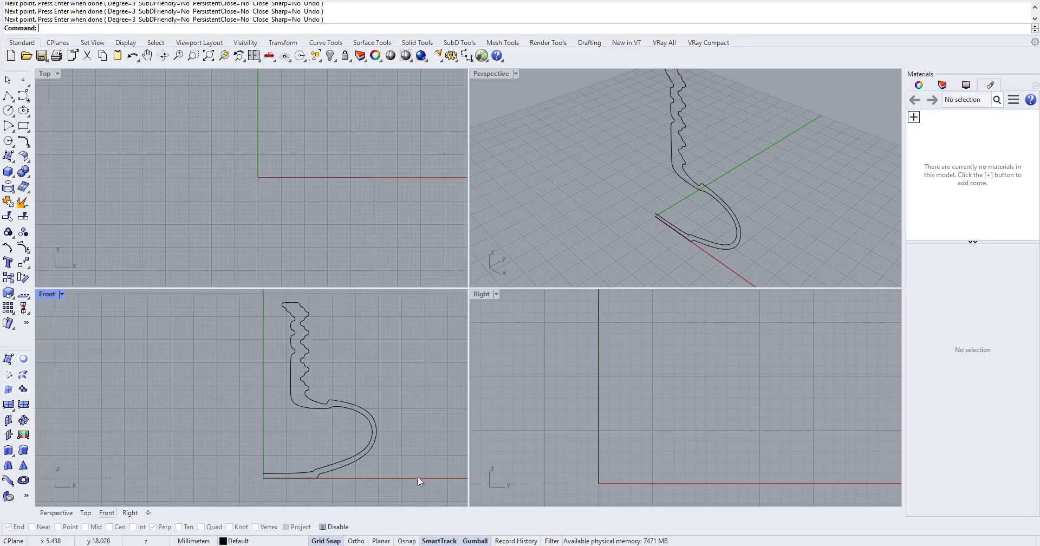
pyautogui.moveTo(214, 296); pyautogui.dragTo(214, 294)
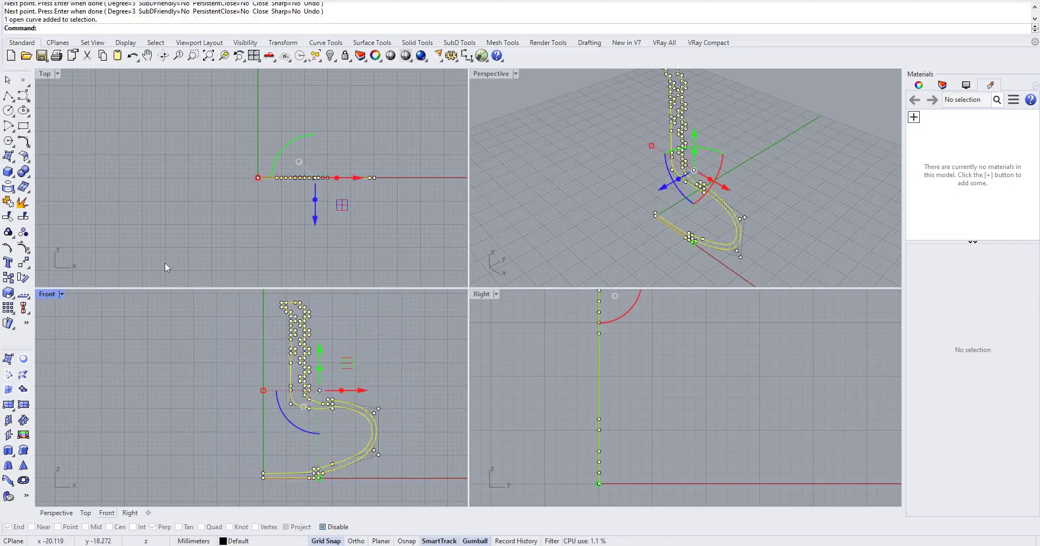
pyautogui.write('Revolve')
pyautogui.press('Return')
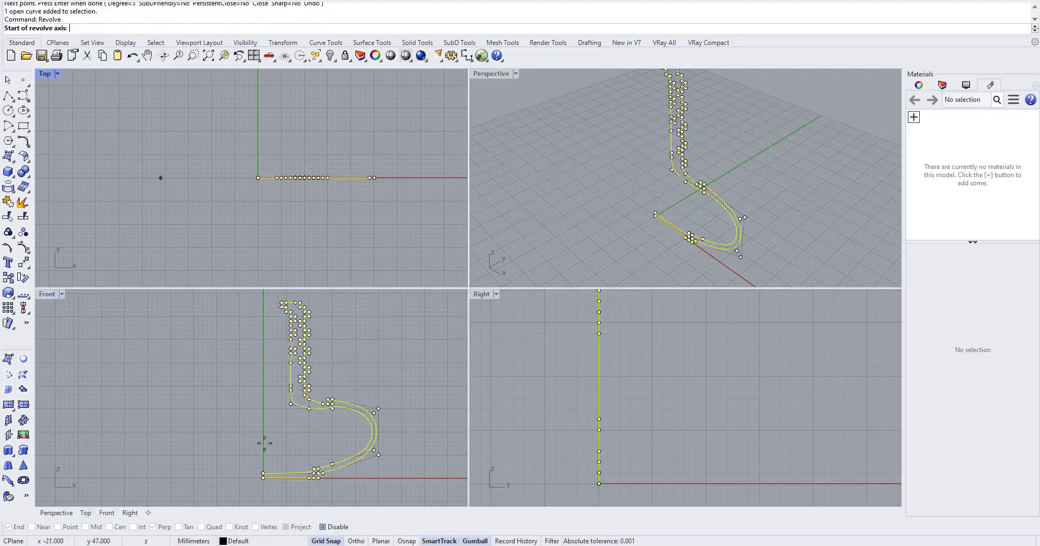
pyautogui.click(263, 477)
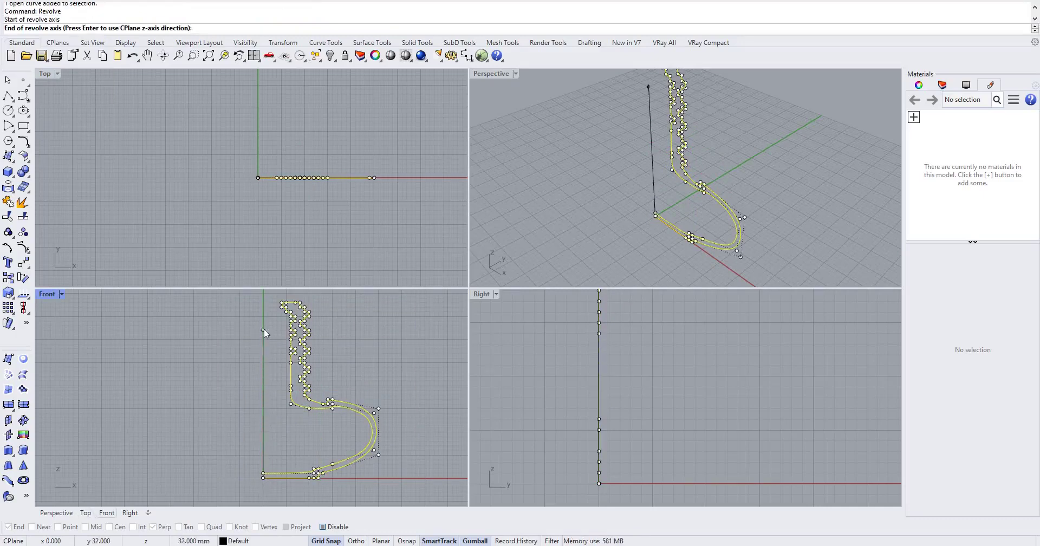
pyautogui.press('Escape')
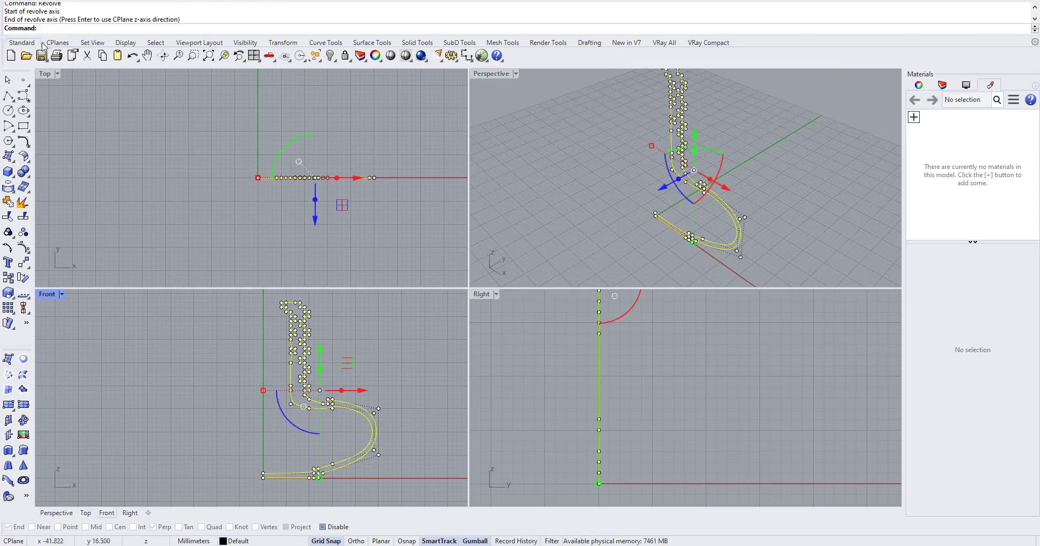
pyautogui.click(136, 180)
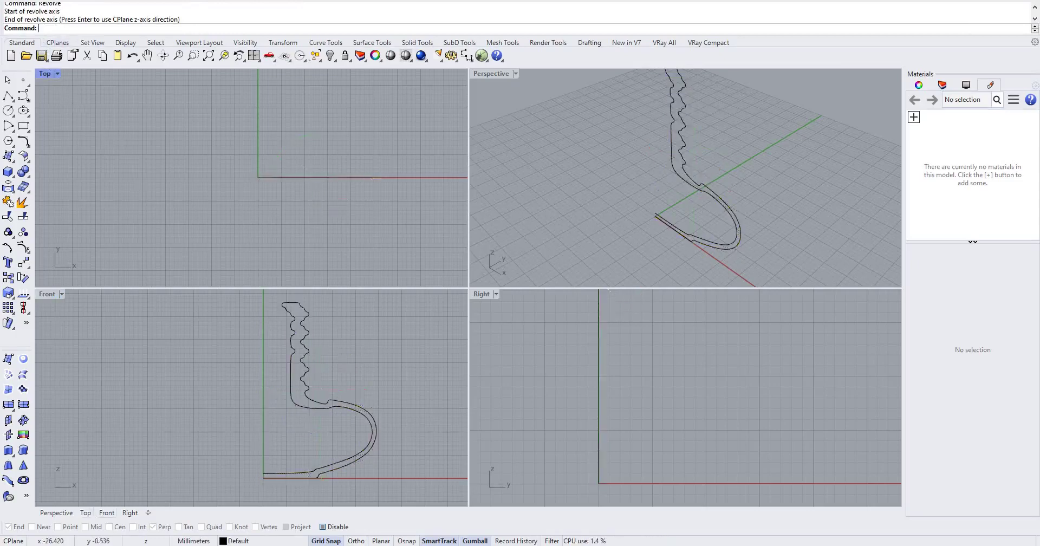
# - Try to revolve the profile by 330.255 degrees about an axis running from the origin along x, and undo it
pyautogui.write('rev')
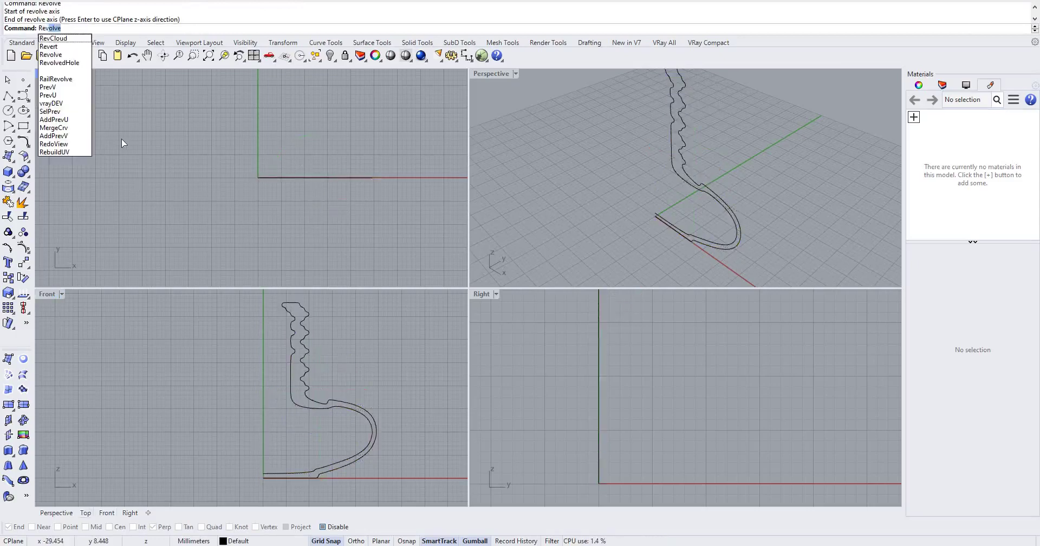
pyautogui.press('Return')
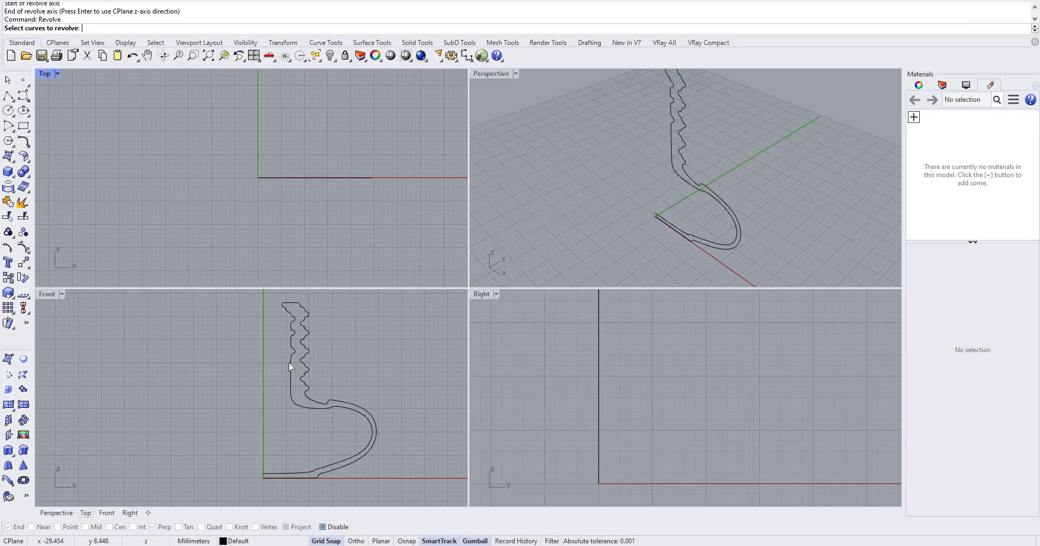
pyautogui.click(261, 178)
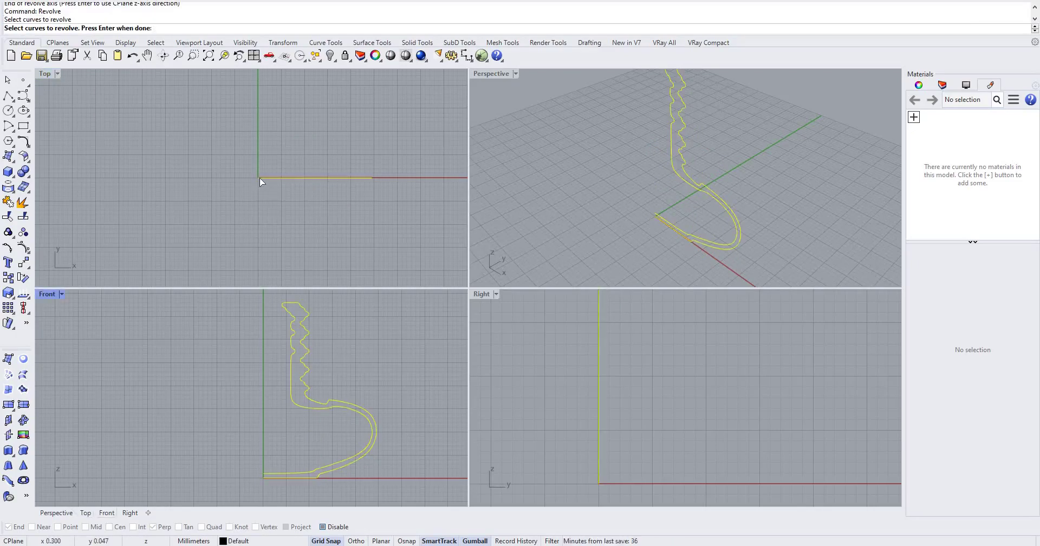
pyautogui.press('Return')
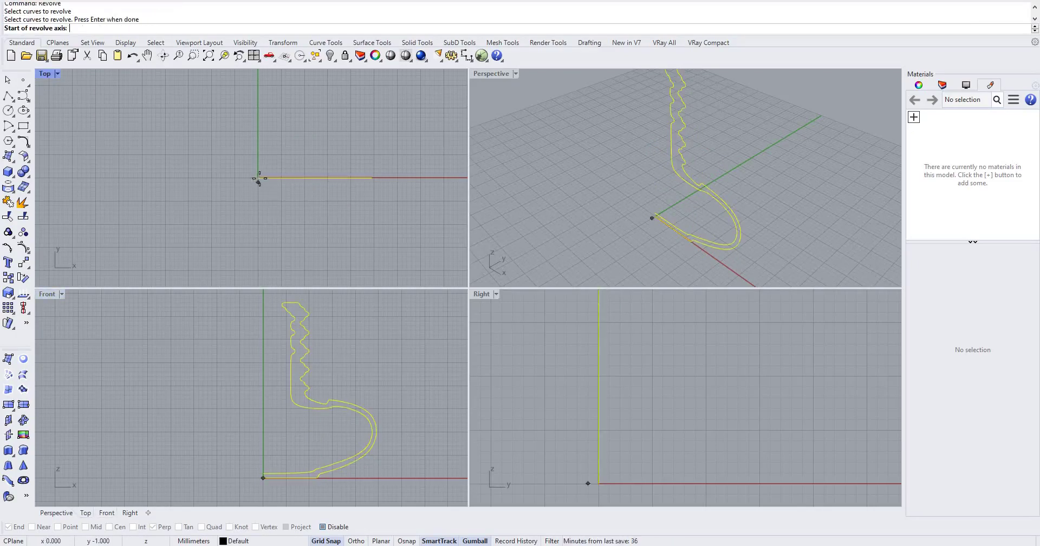
pyautogui.click(258, 178)
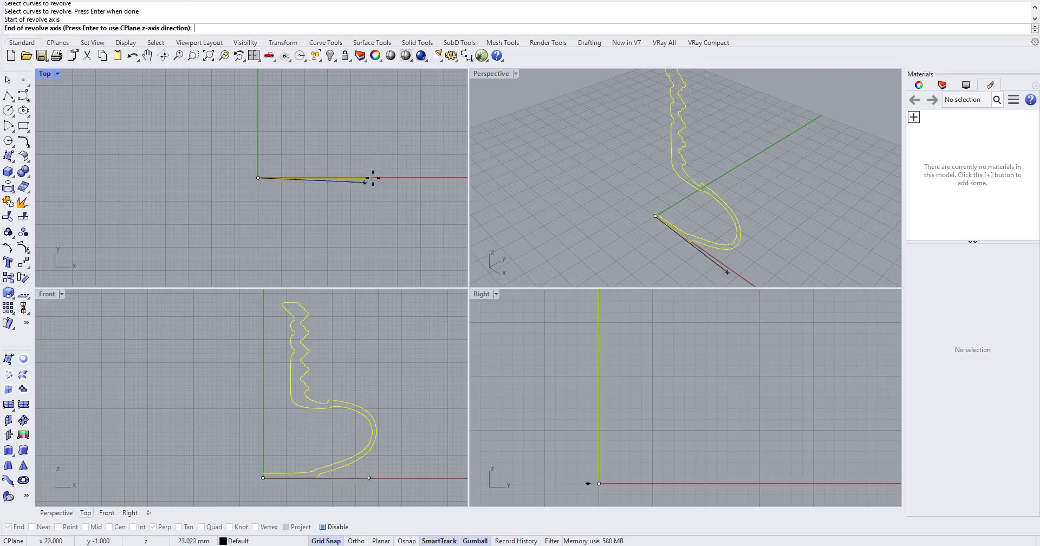
pyautogui.press('Return')
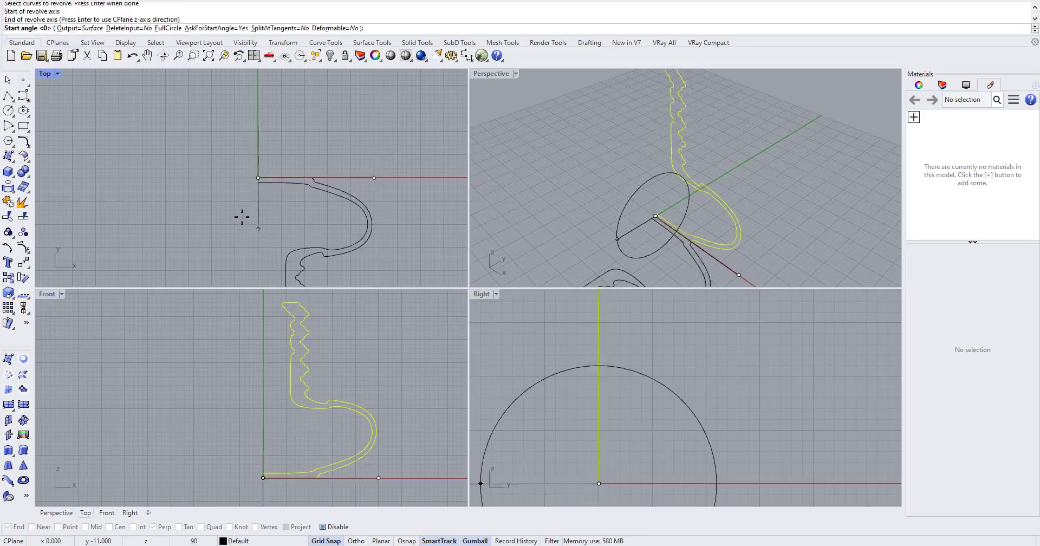
pyautogui.click(242, 217)
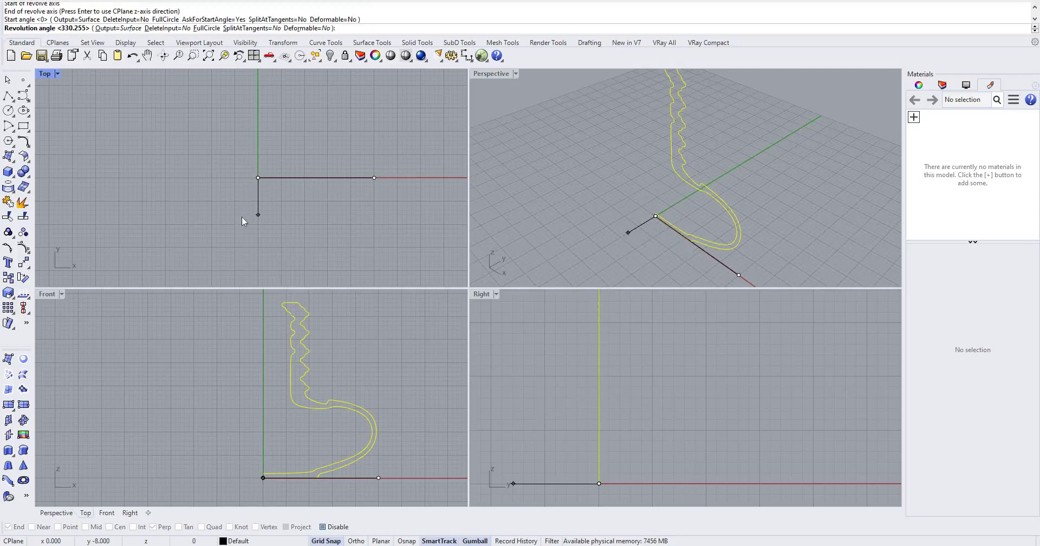
pyautogui.press('Return')
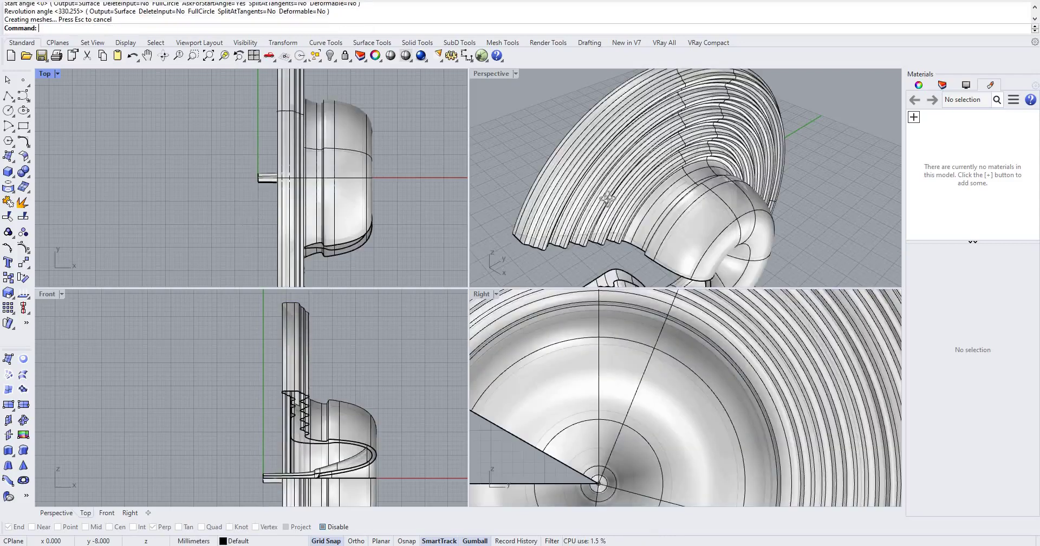
pyautogui.moveTo(643, 100); pyautogui.dragTo(645, 171, button='right')
pyautogui.hotkey('ctrl', 'z')
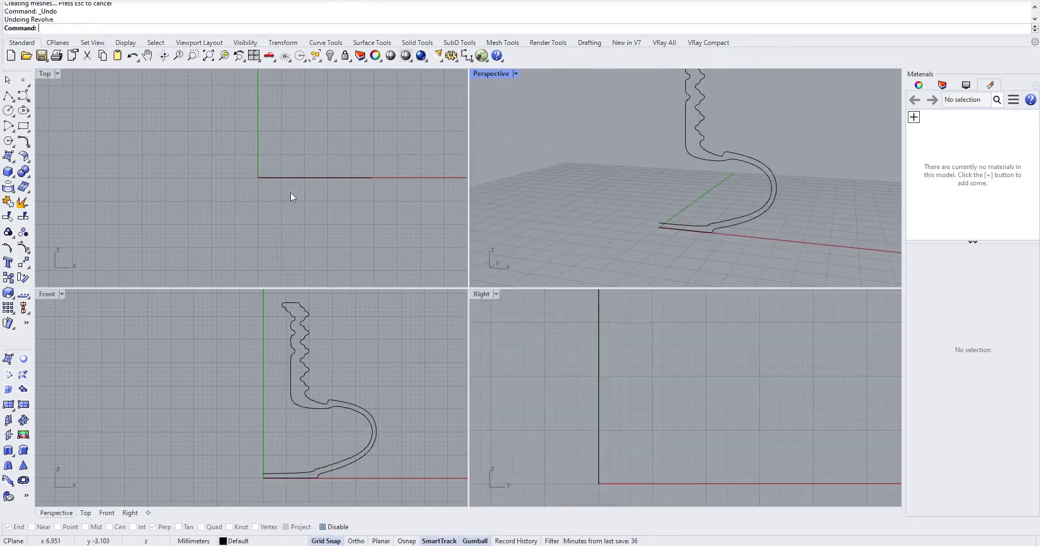
# - Revolve the double-walled bottle profile about the vertical axis through the origin, with start angle 0 and revolution angle 360
pyautogui.write('revolve')
pyautogui.press('Return')
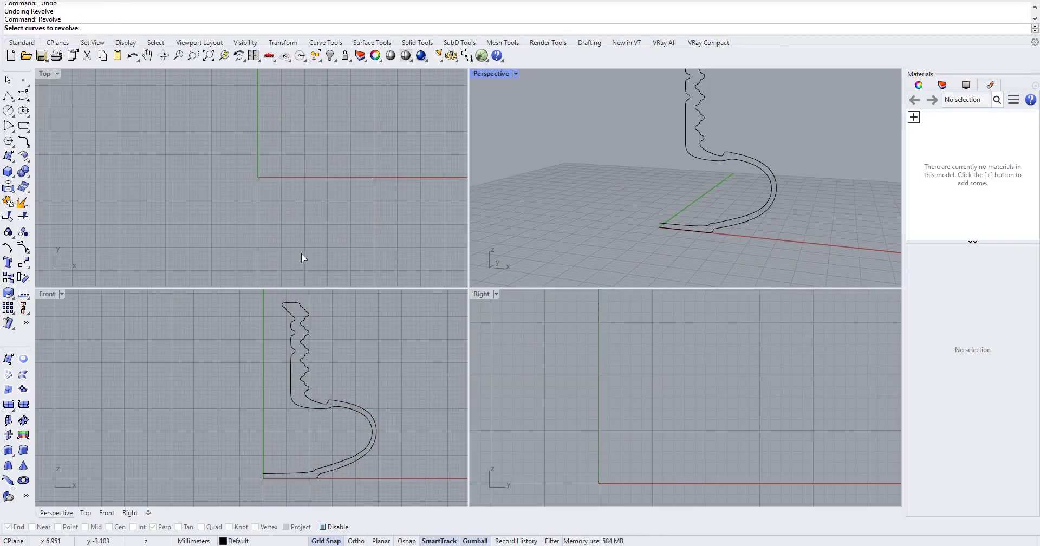
pyautogui.click(305, 327)
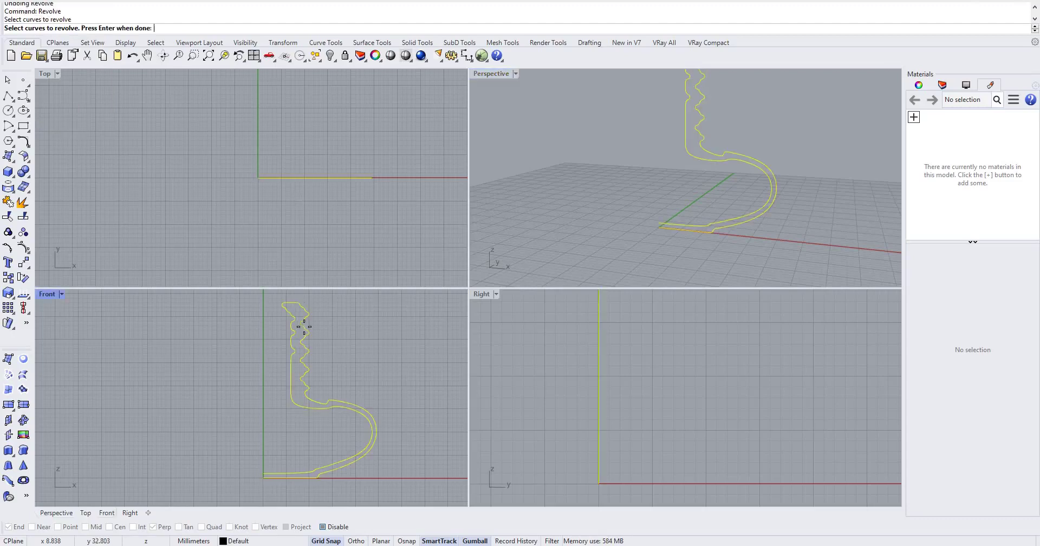
pyautogui.press('Return')
pyautogui.click(262, 477)
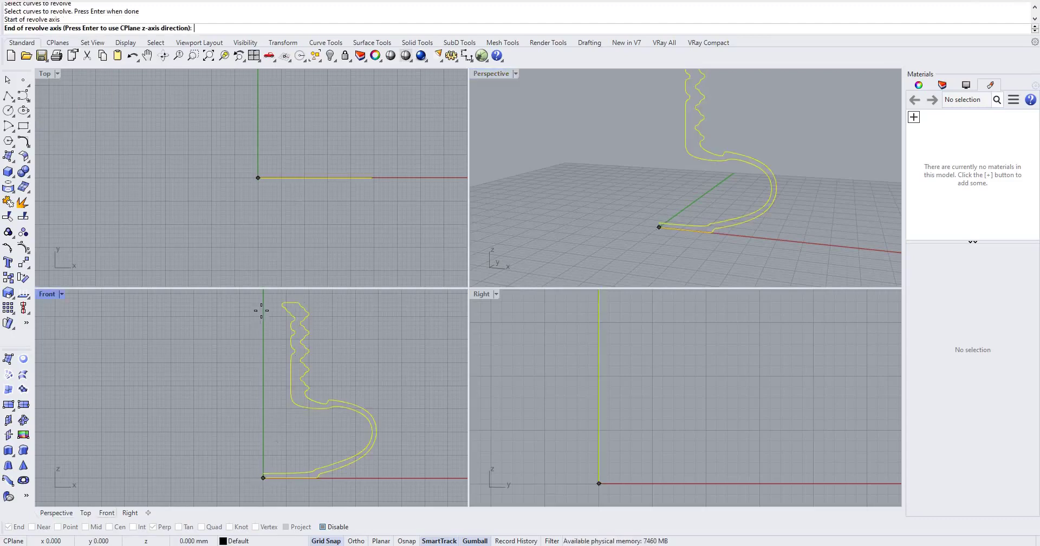
pyautogui.click(263, 298)
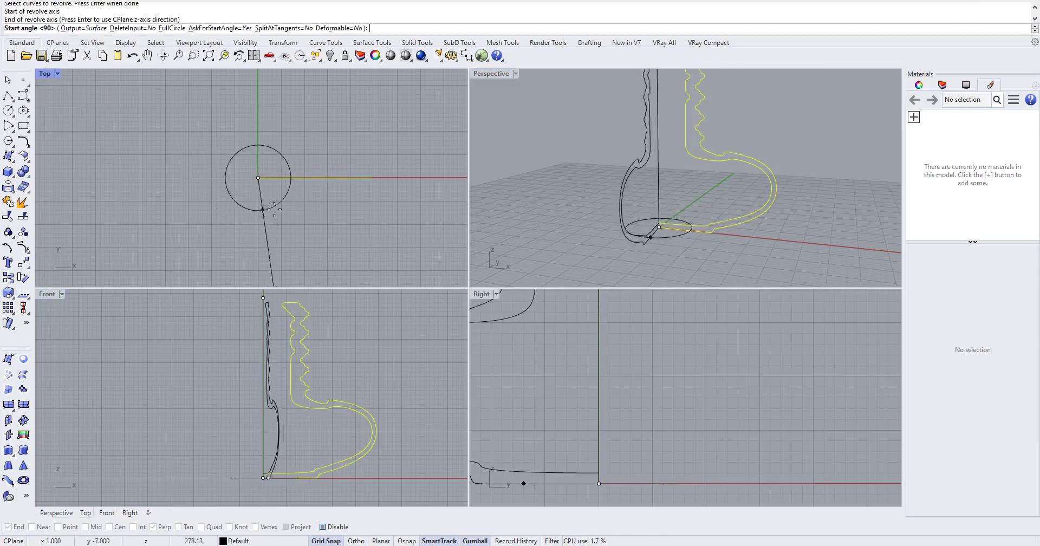
pyautogui.write('0')
pyautogui.press('Return')
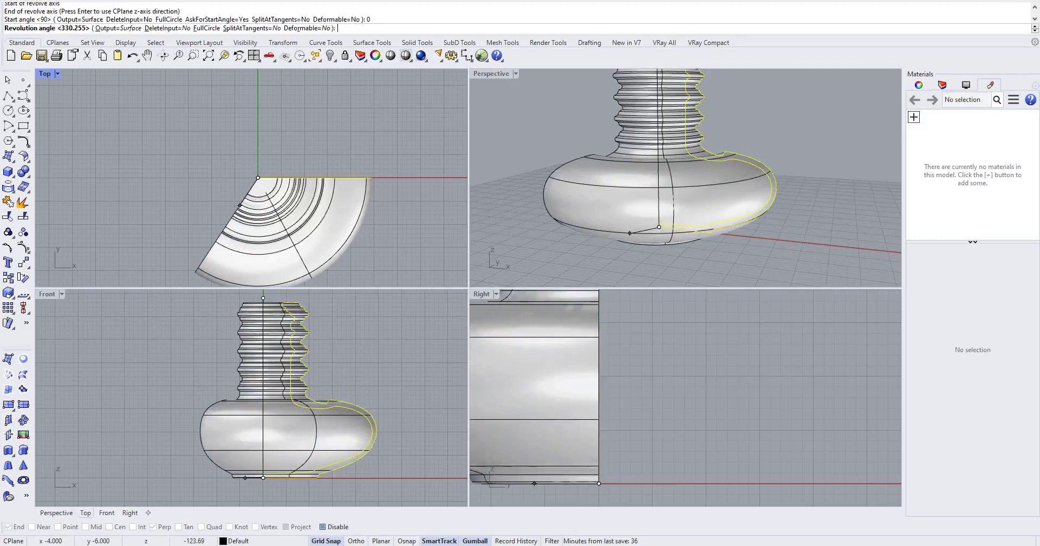
pyautogui.write('360')
pyautogui.press('Return')
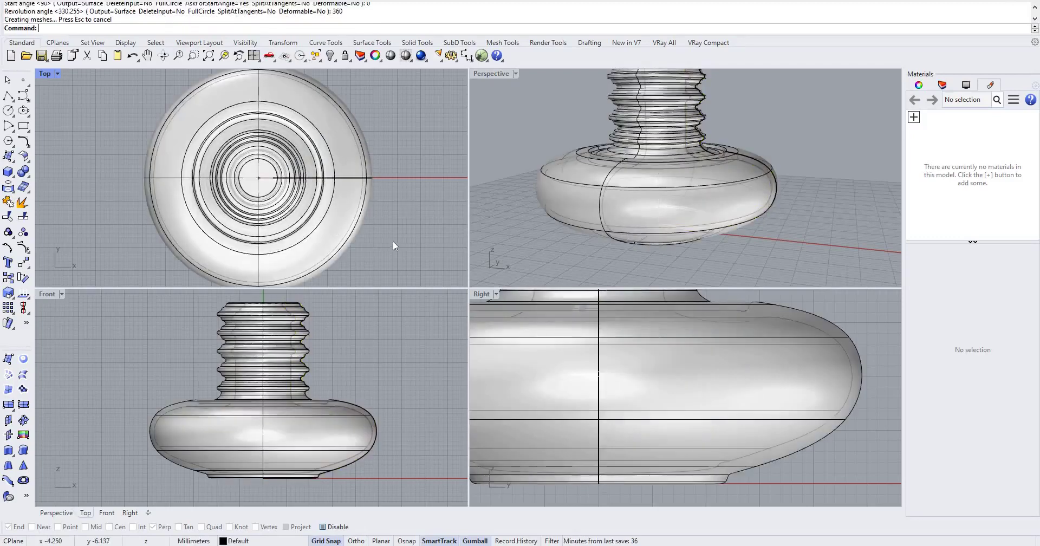
# - Set the Perspective viewport's display mode to Rendered
pyautogui.moveTo(385, 234)
pyautogui.mouseDown(button='right')
pyautogui.moveTo(379, 165)
pyautogui.moveTo(375, 237)
pyautogui.mouseUp(button='right')
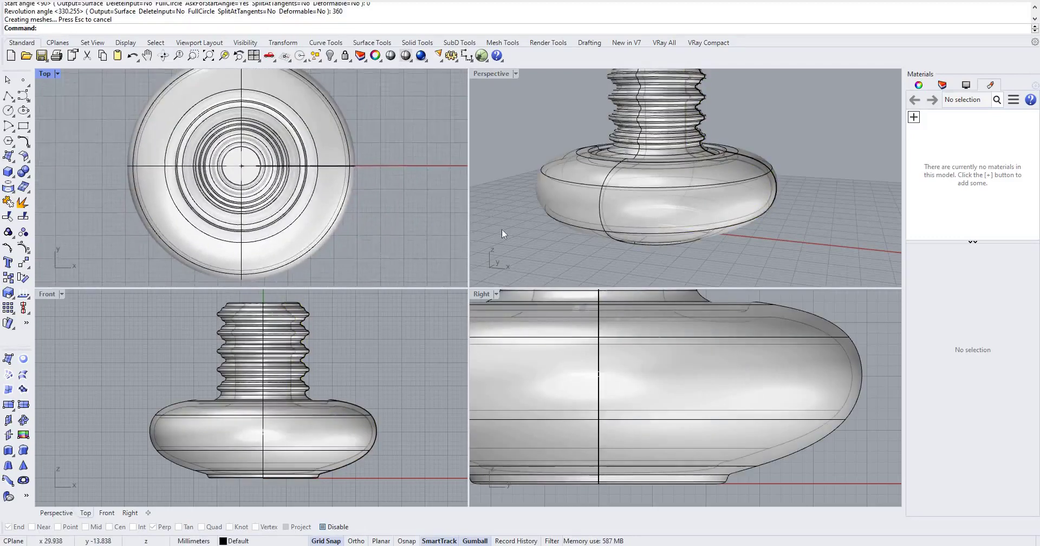
pyautogui.scroll(-9, 683, 242)
pyautogui.moveTo(682, 207); pyautogui.dragTo(737, 124, button='right')
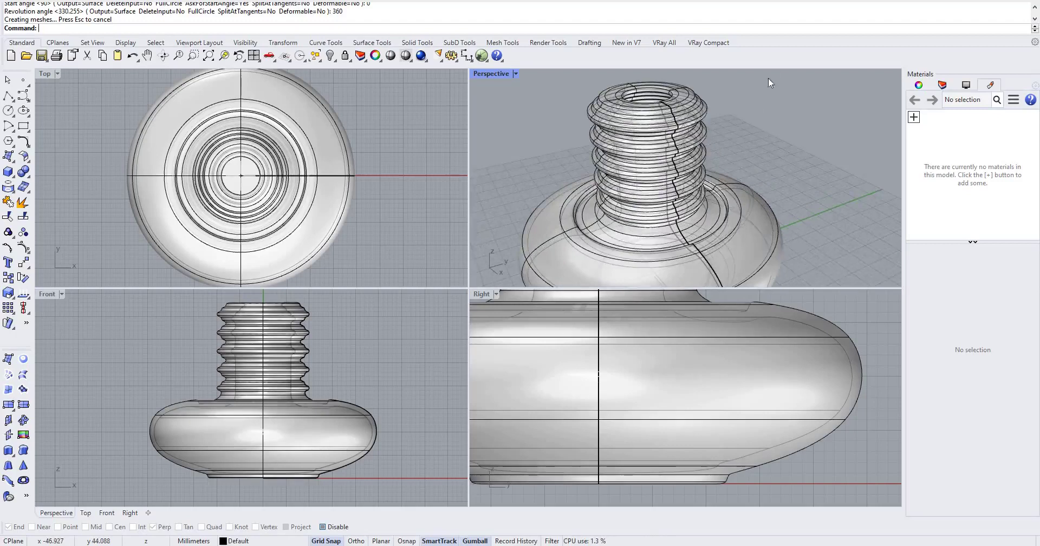
pyautogui.moveTo(768, 78); pyautogui.dragTo(514, 75, button='right')
pyautogui.scroll(-6, 747, 148)
pyautogui.click(515, 73)
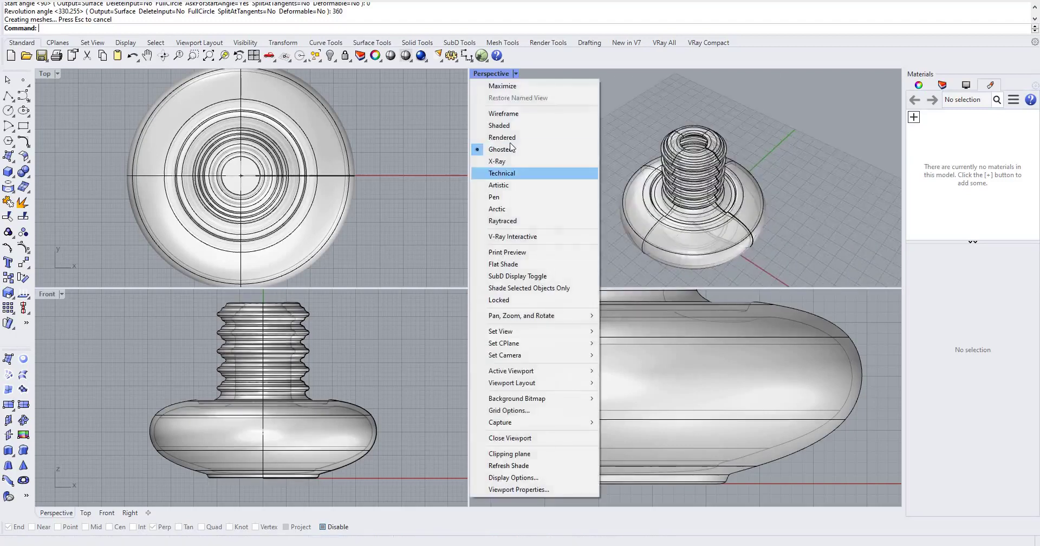
pyautogui.click(528, 137)
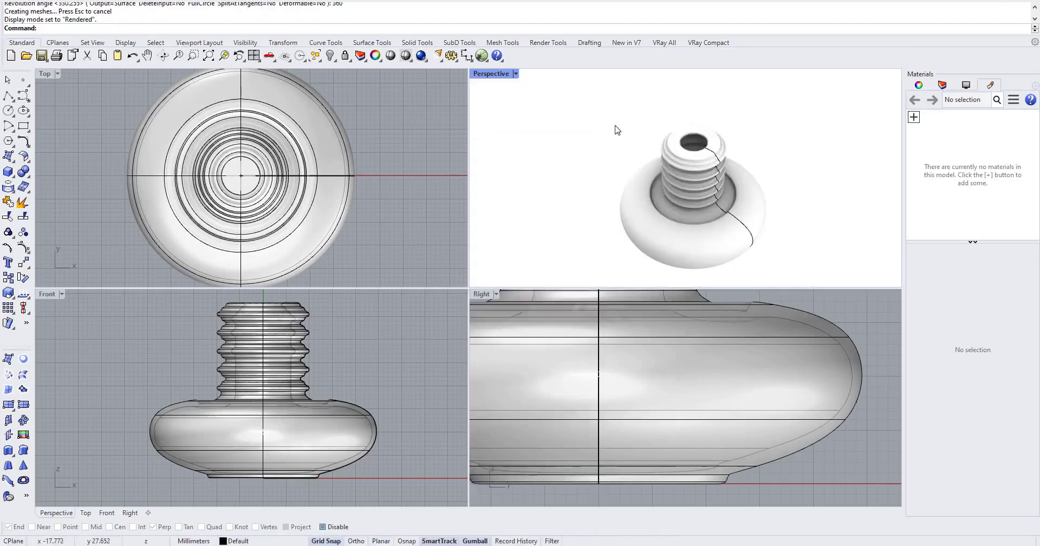
# - Delete the original profile curve from the revolved bottle, keeping the surface
pyautogui.moveTo(615, 128); pyautogui.dragTo(657, 203, button='right')
pyautogui.click(656, 203)
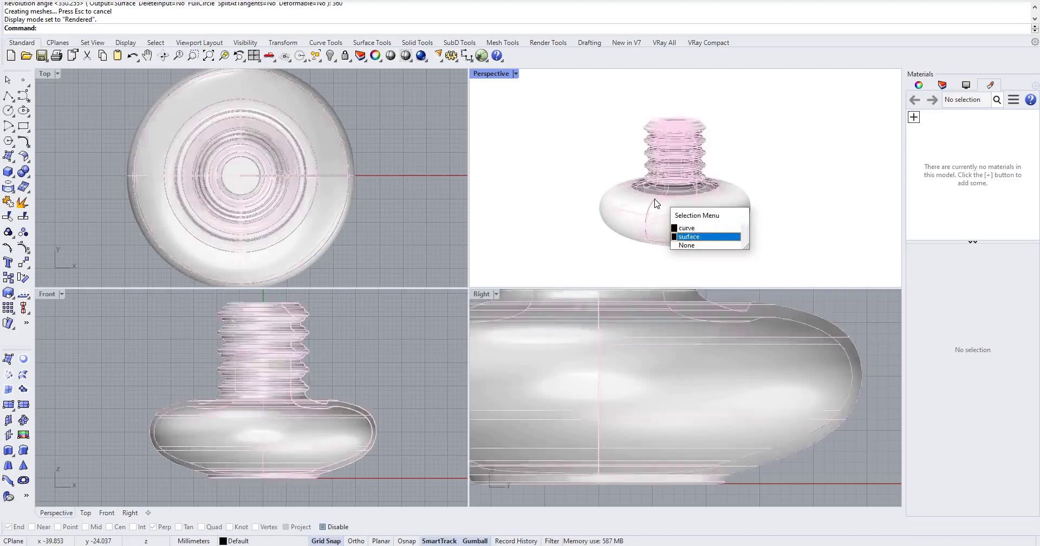
pyautogui.click(699, 228)
pyautogui.press('Delete')
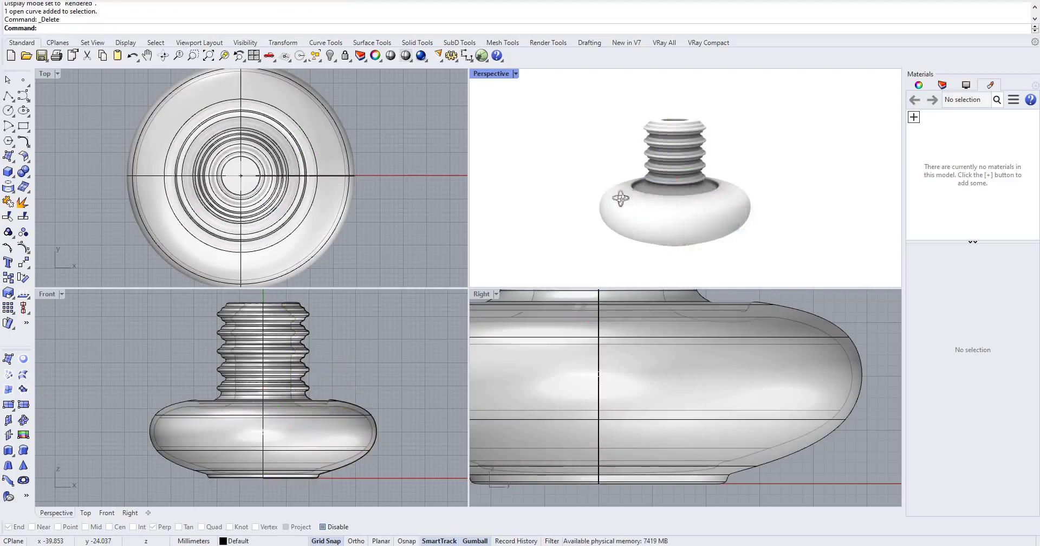
# - Examine the rendered bottle from above and through its neck opening, including the inner wall and interior
pyautogui.moveTo(629, 269); pyautogui.dragTo(667, 183, button='right')
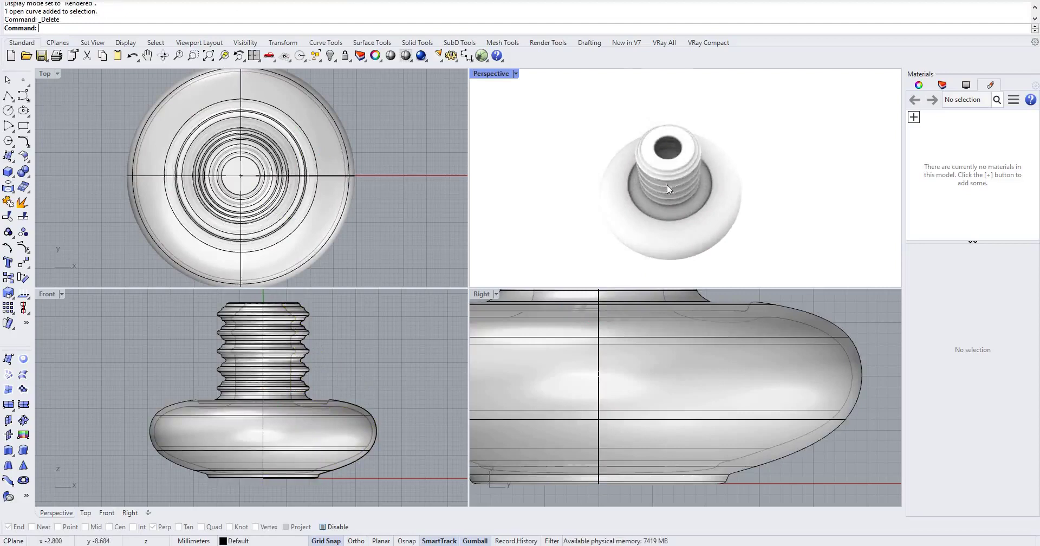
pyautogui.scroll(6, 667, 184)
pyautogui.moveTo(668, 239); pyautogui.dragTo(630, 280, button='right')
pyautogui.scroll(-2, 614, 172)
pyautogui.scroll(3, 614, 173)
pyautogui.scroll(3, 629, 277)
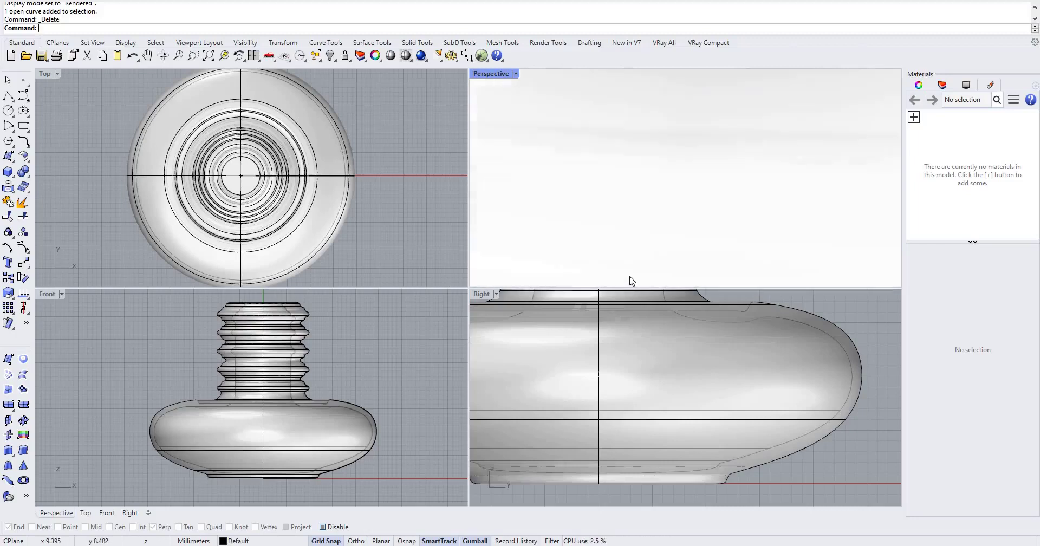
pyautogui.scroll(-3, 628, 275)
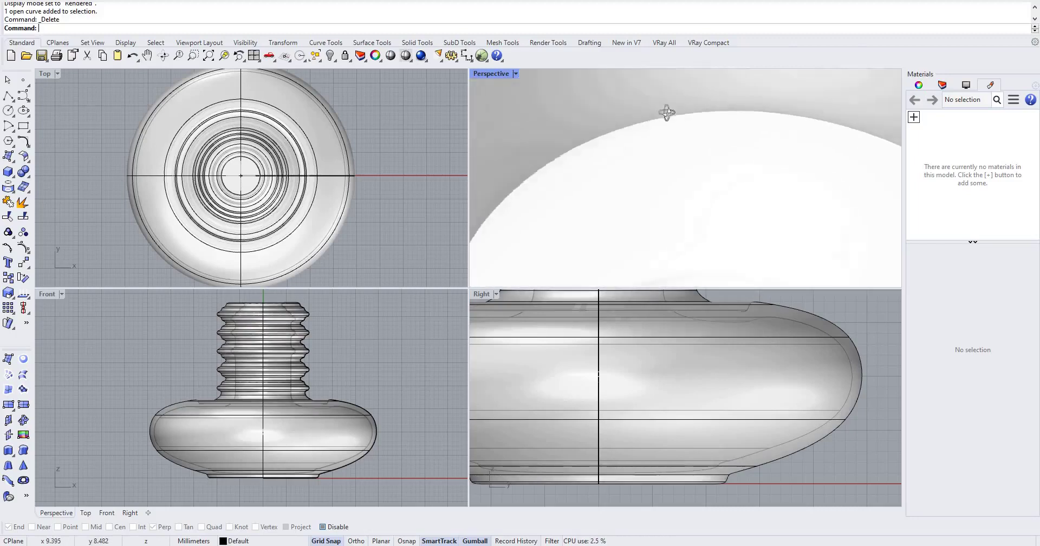
pyautogui.moveTo(668, 109); pyautogui.dragTo(627, 153, button='right')
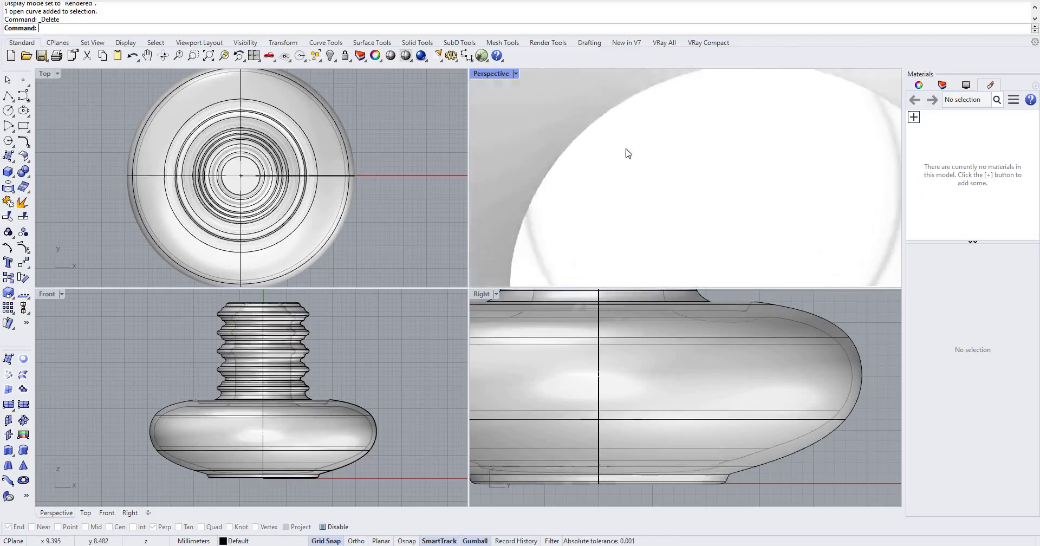
pyautogui.moveTo(596, 237); pyautogui.dragTo(693, 182, button='right')
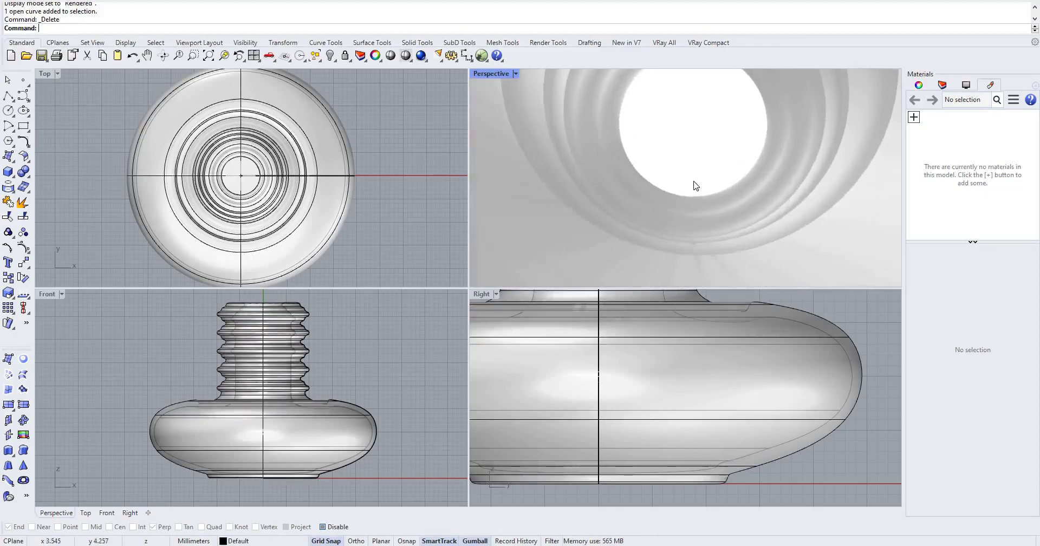
pyautogui.scroll(4, 694, 183)
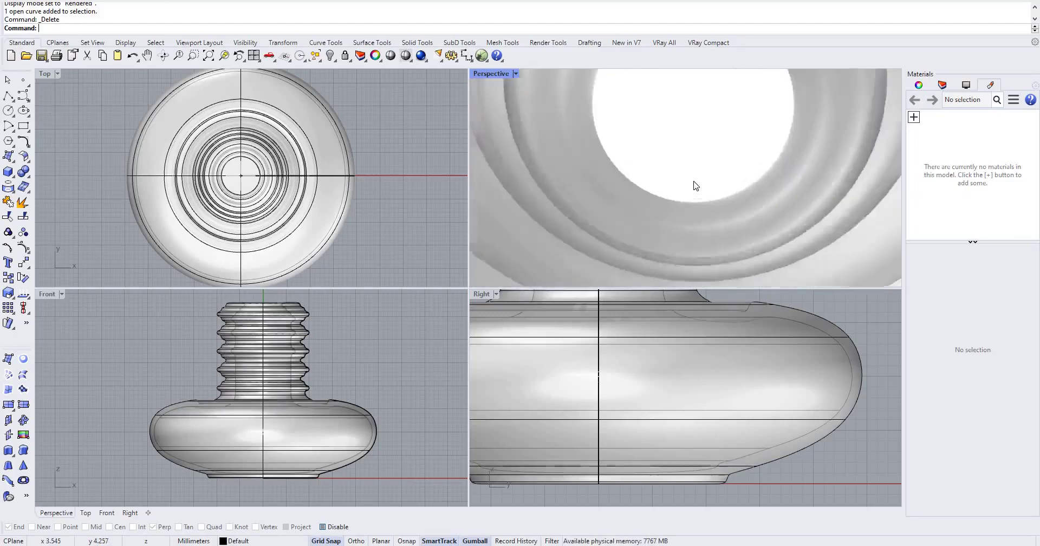